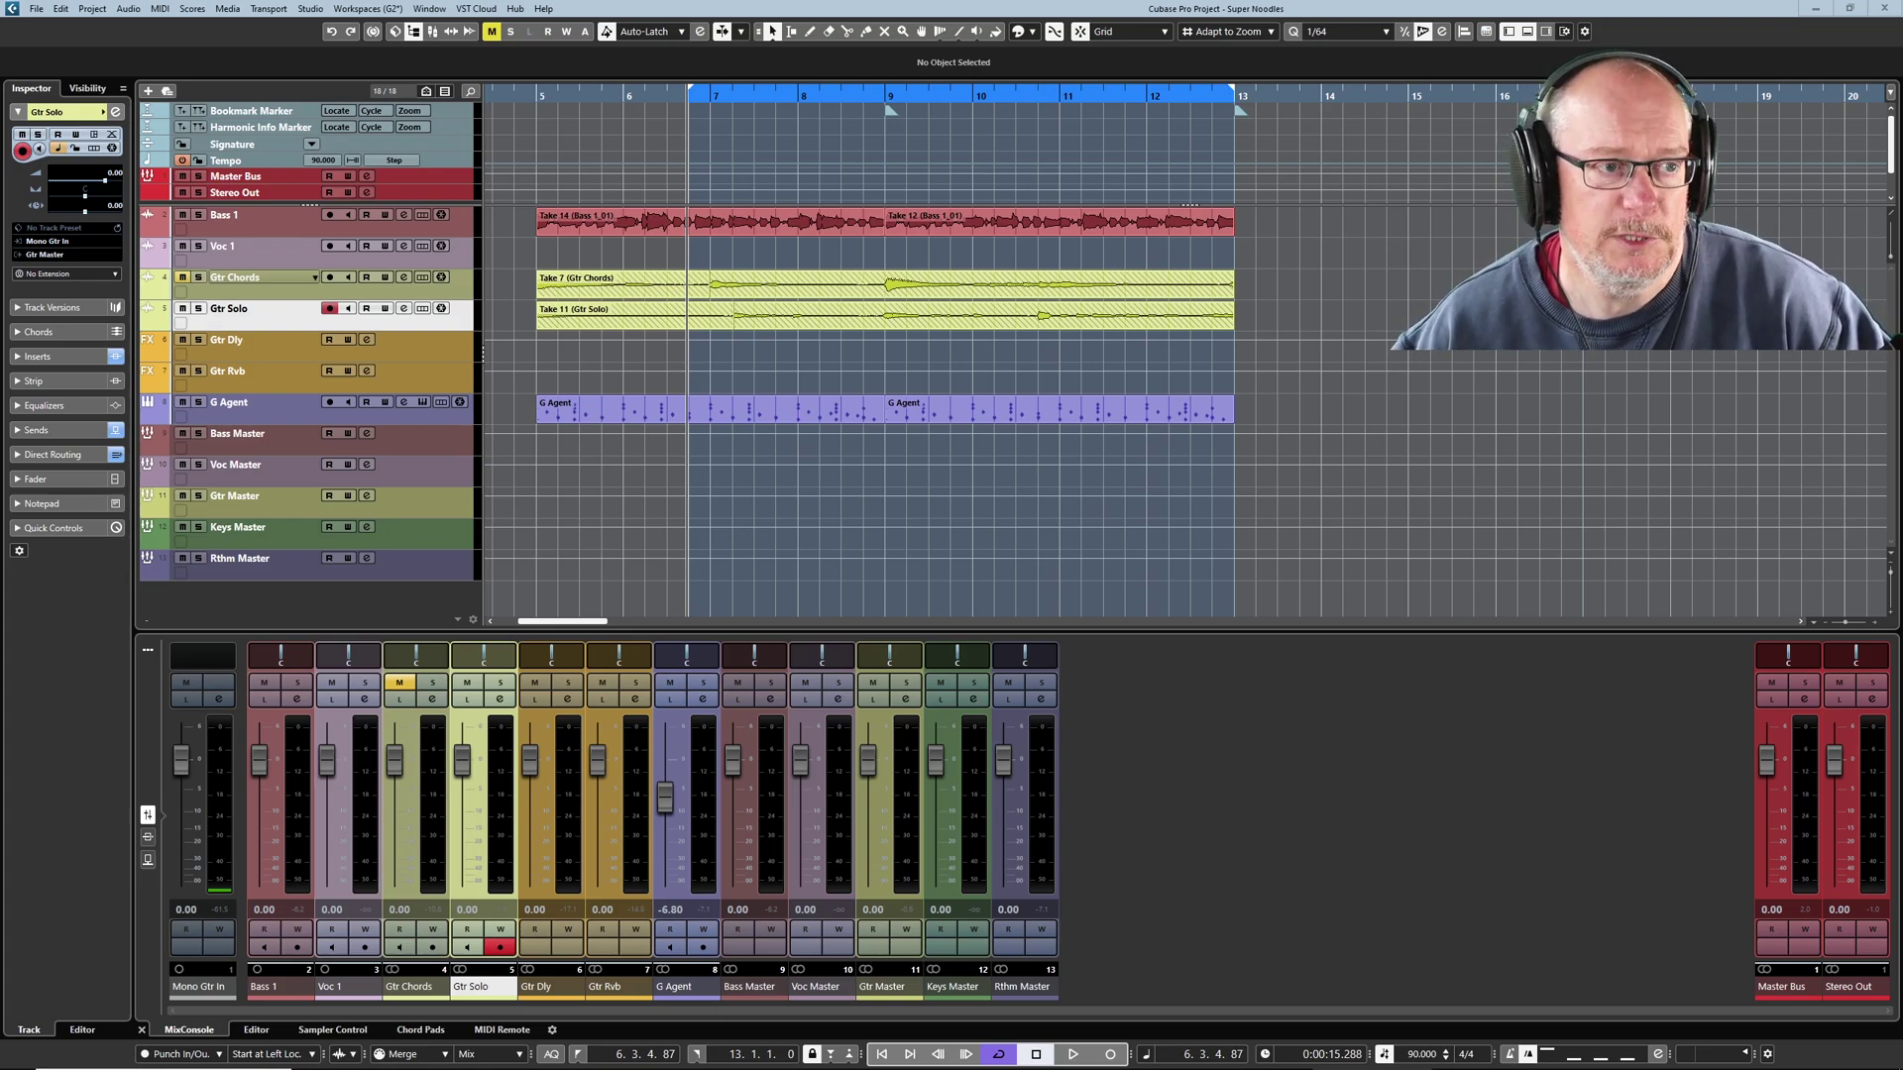
Open the Pool, move it lower on screen, and expand Gtr Solo to list Take 1–Take 11
{"action": "left_click", "coordinate": [414, 38]}
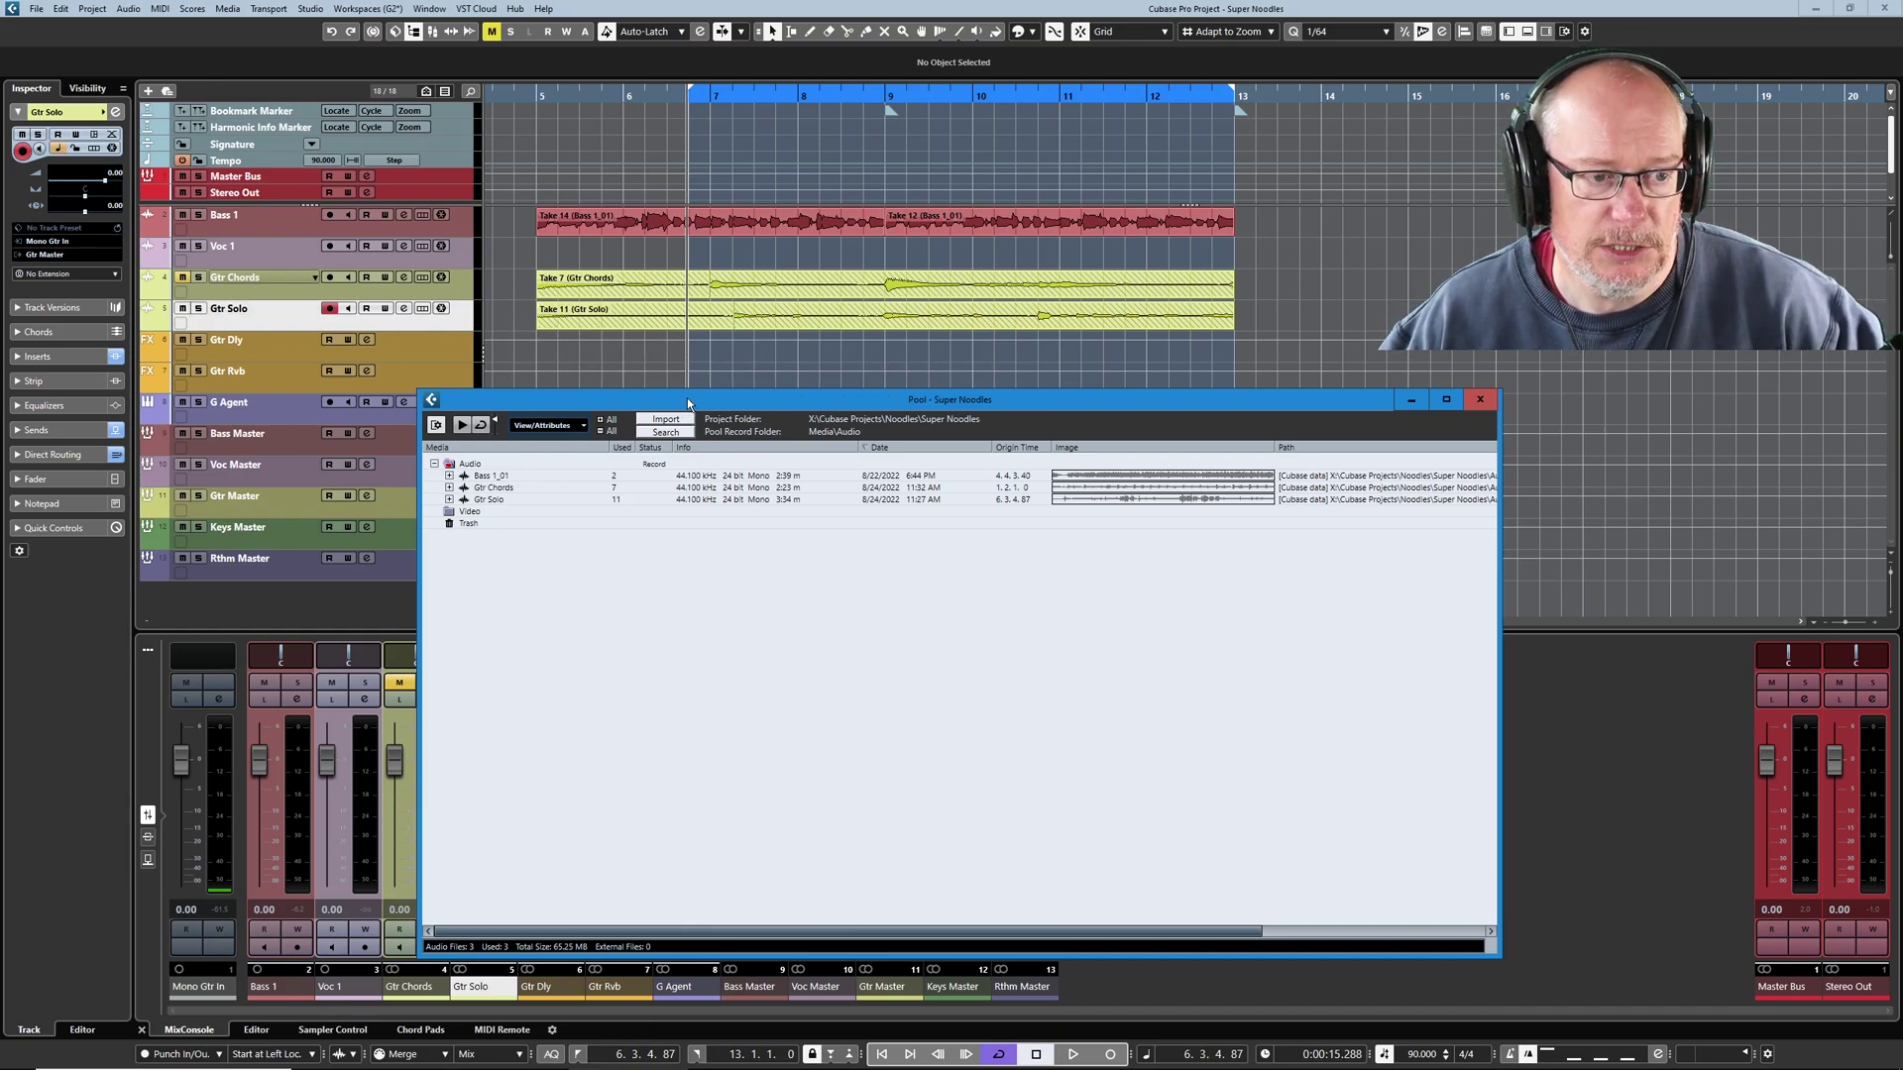
{"action": "left_click_drag", "start_coordinate": [687, 398], "coordinate": [733, 413]}
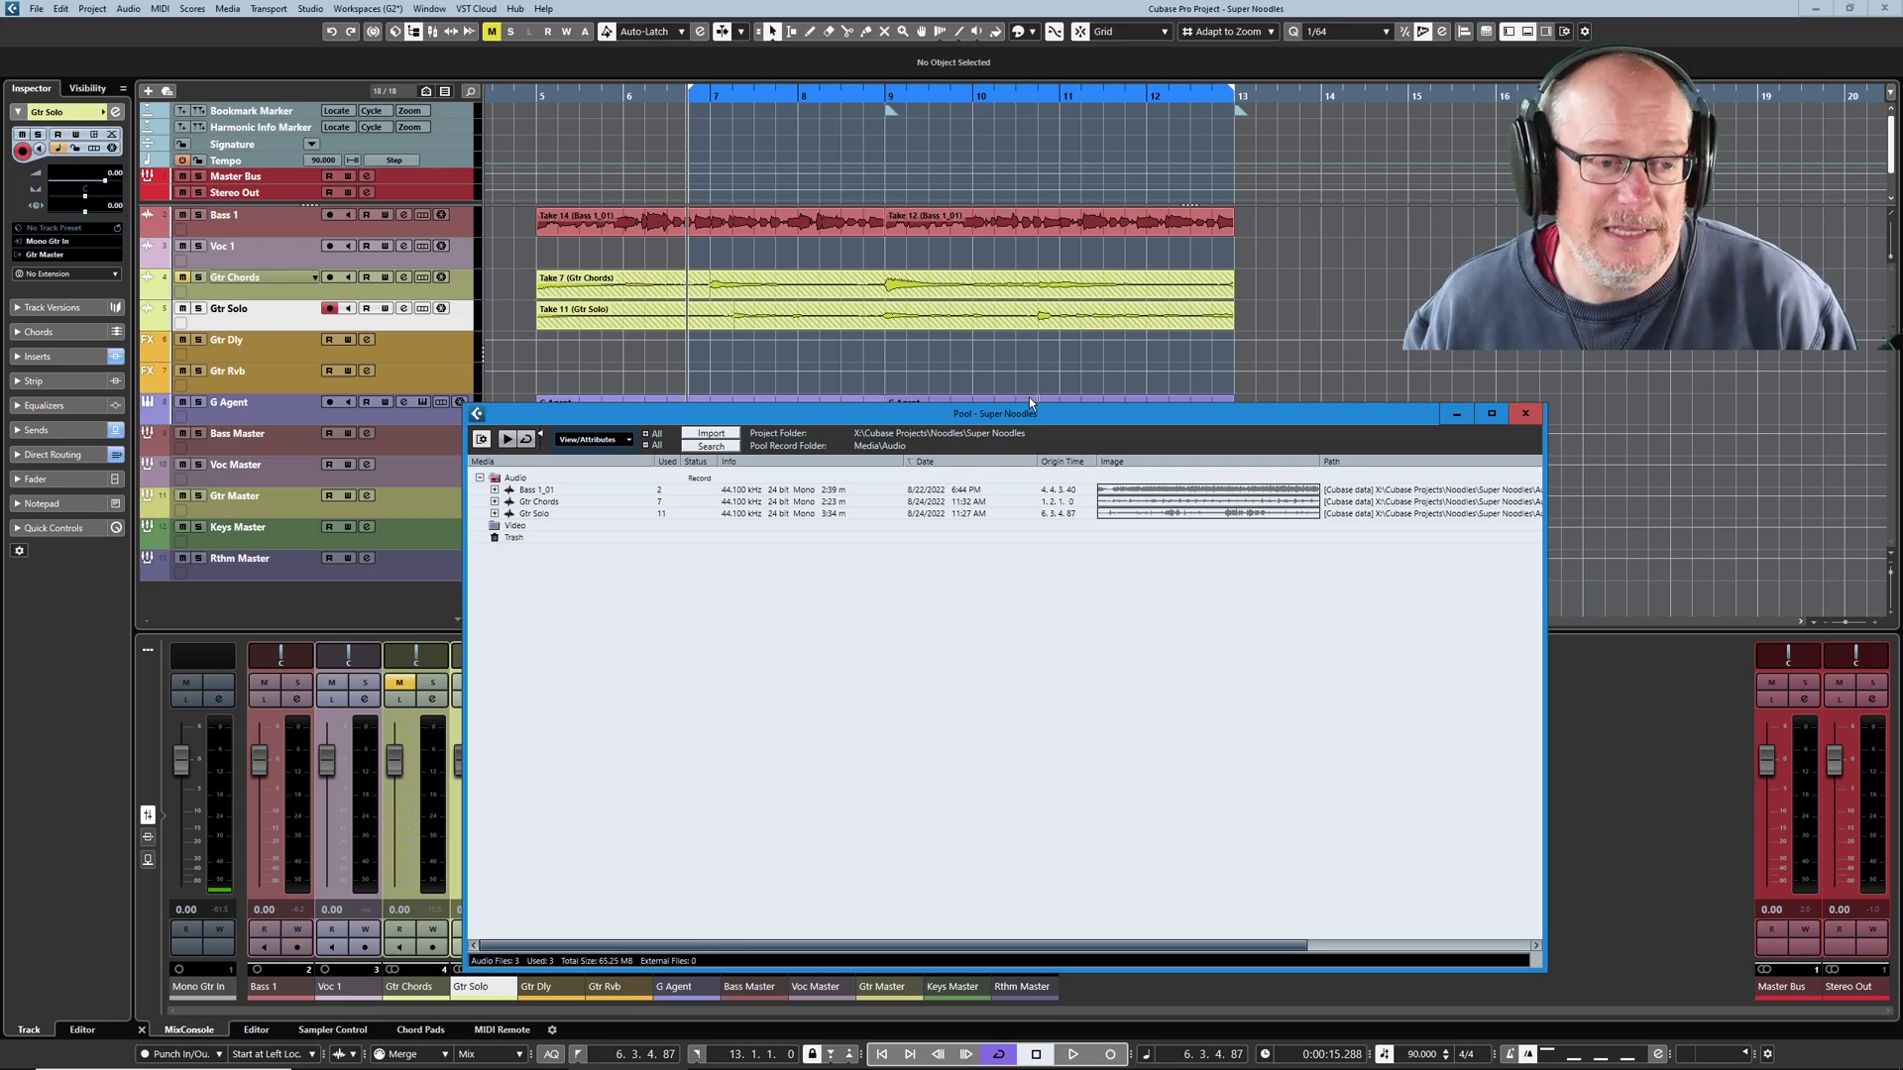
{"action": "left_click_drag", "start_coordinate": [1092, 423], "coordinate": [1079, 452]}
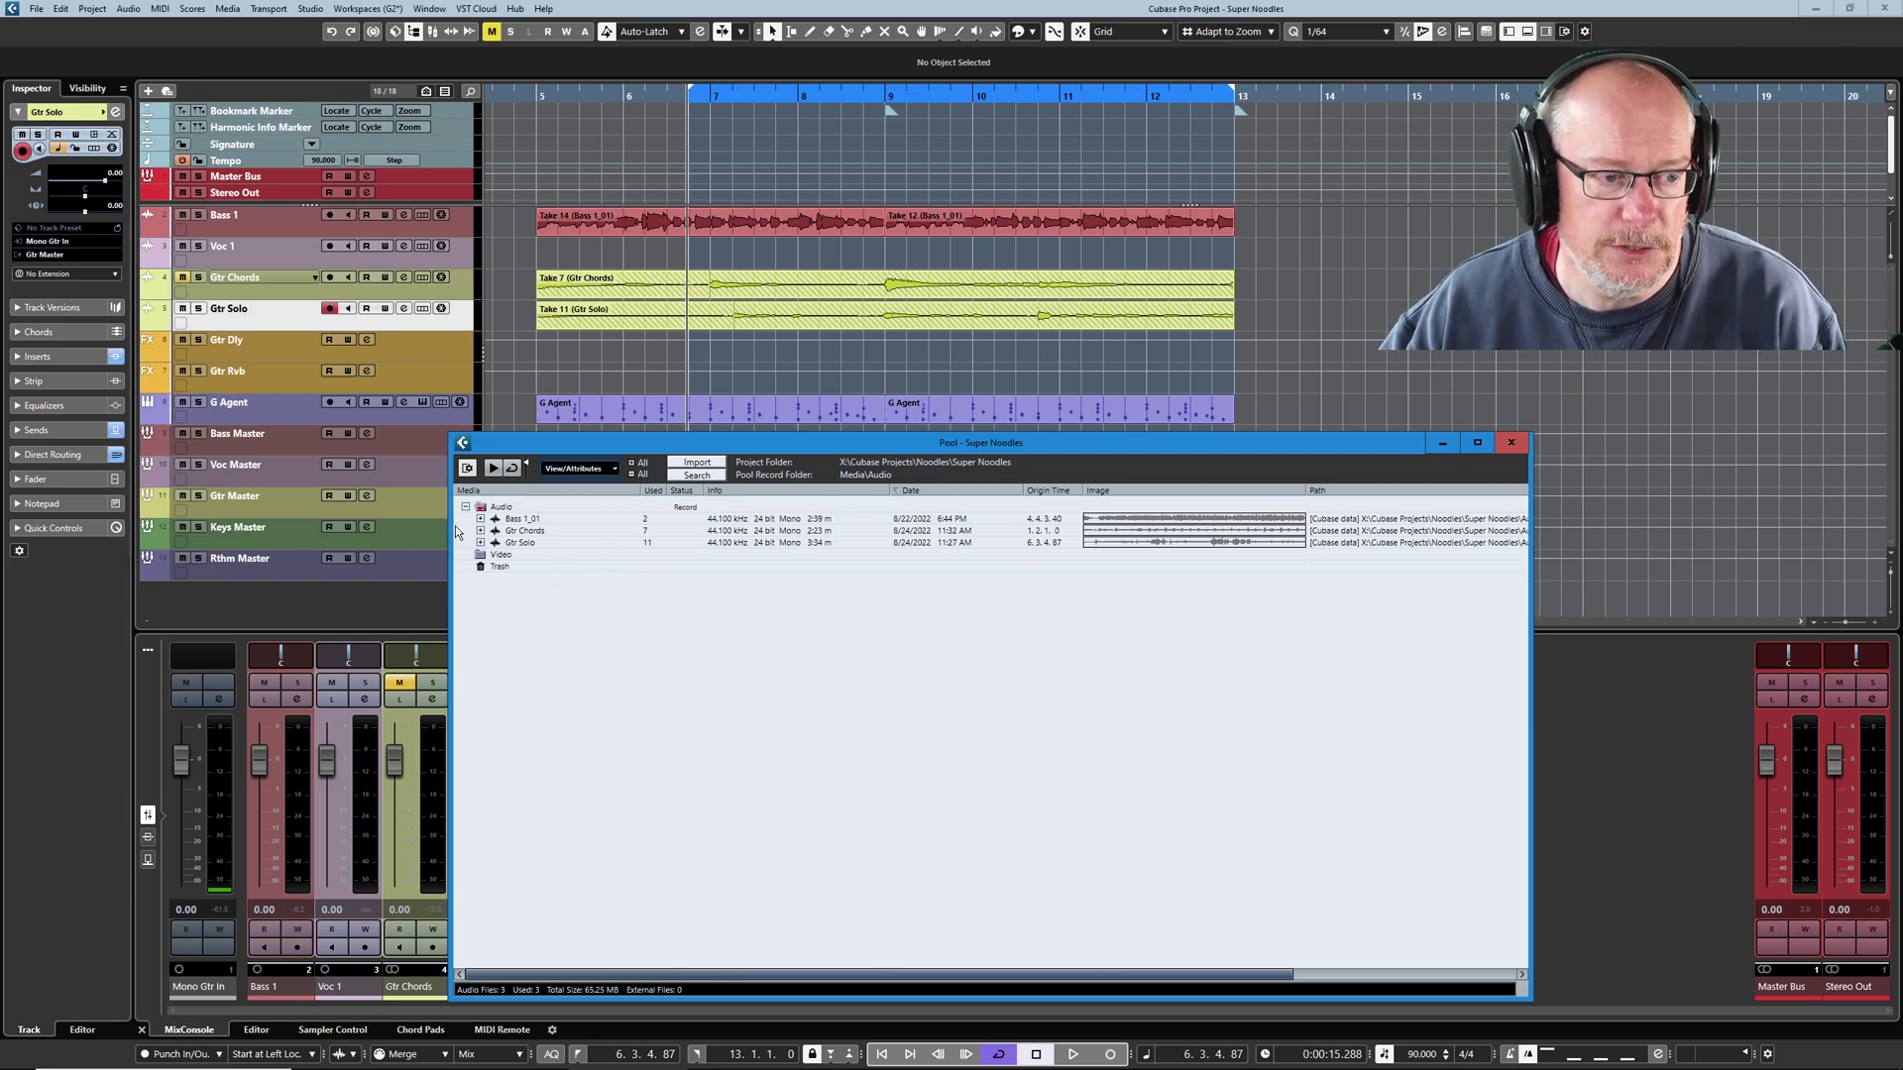
{"action": "left_click", "coordinate": [479, 543]}
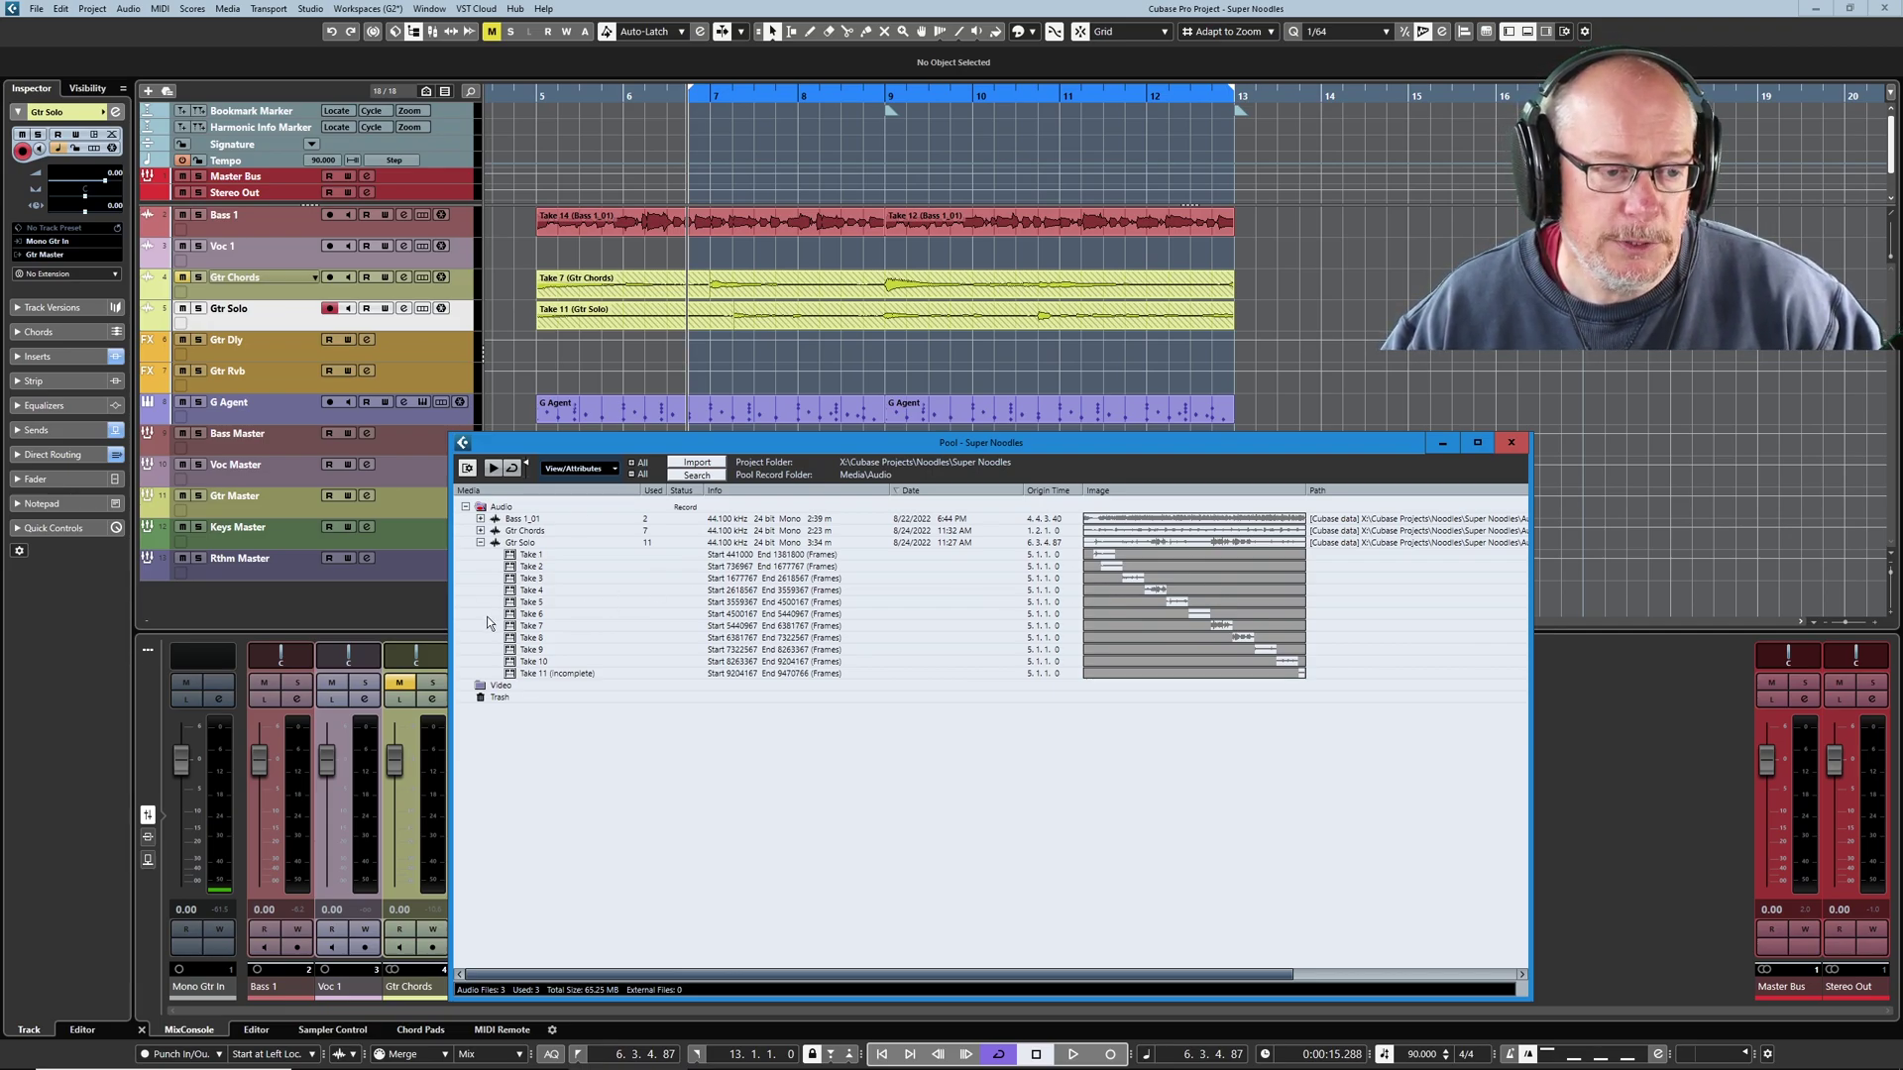
{"action": "left_click_drag", "start_coordinate": [509, 562], "coordinate": [604, 338]}
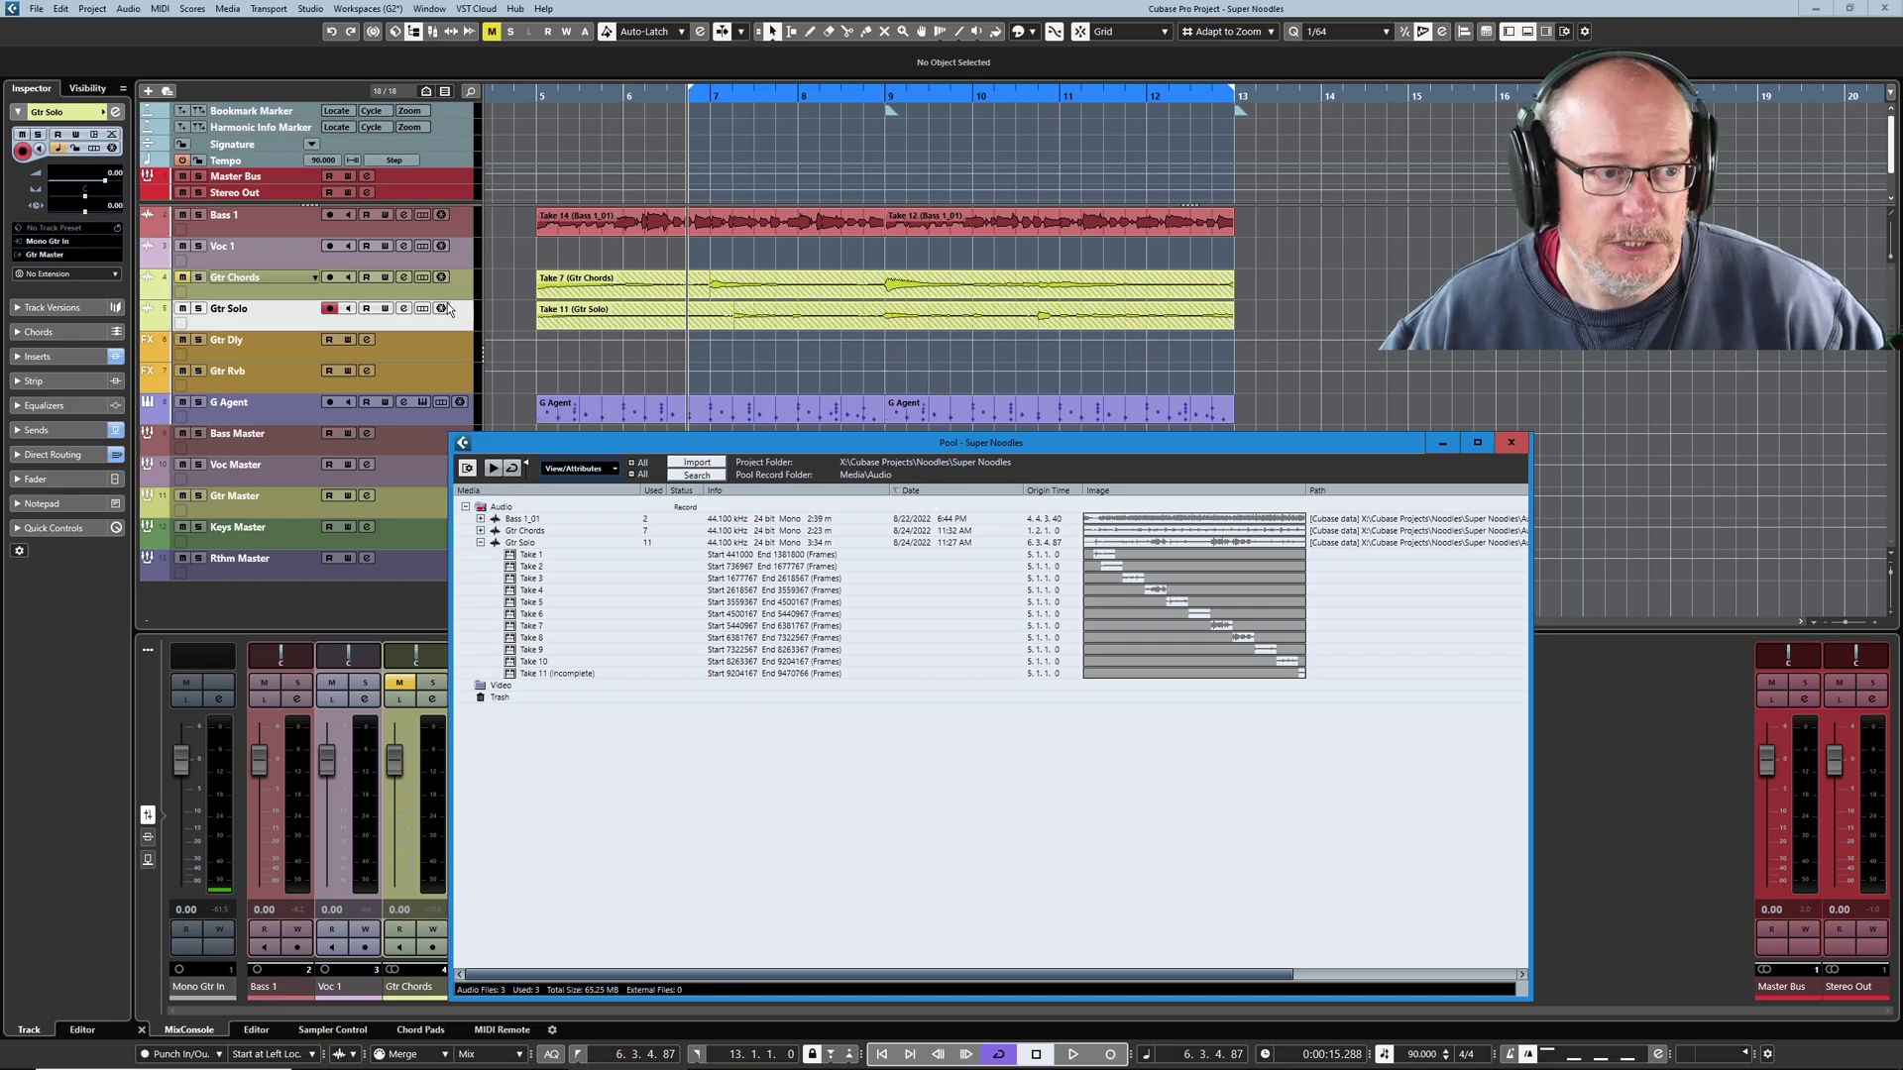
Show the Gtr Solo track's lanes with Takes 1–11 and hide the MixConsole
{"action": "left_click", "coordinate": [422, 308]}
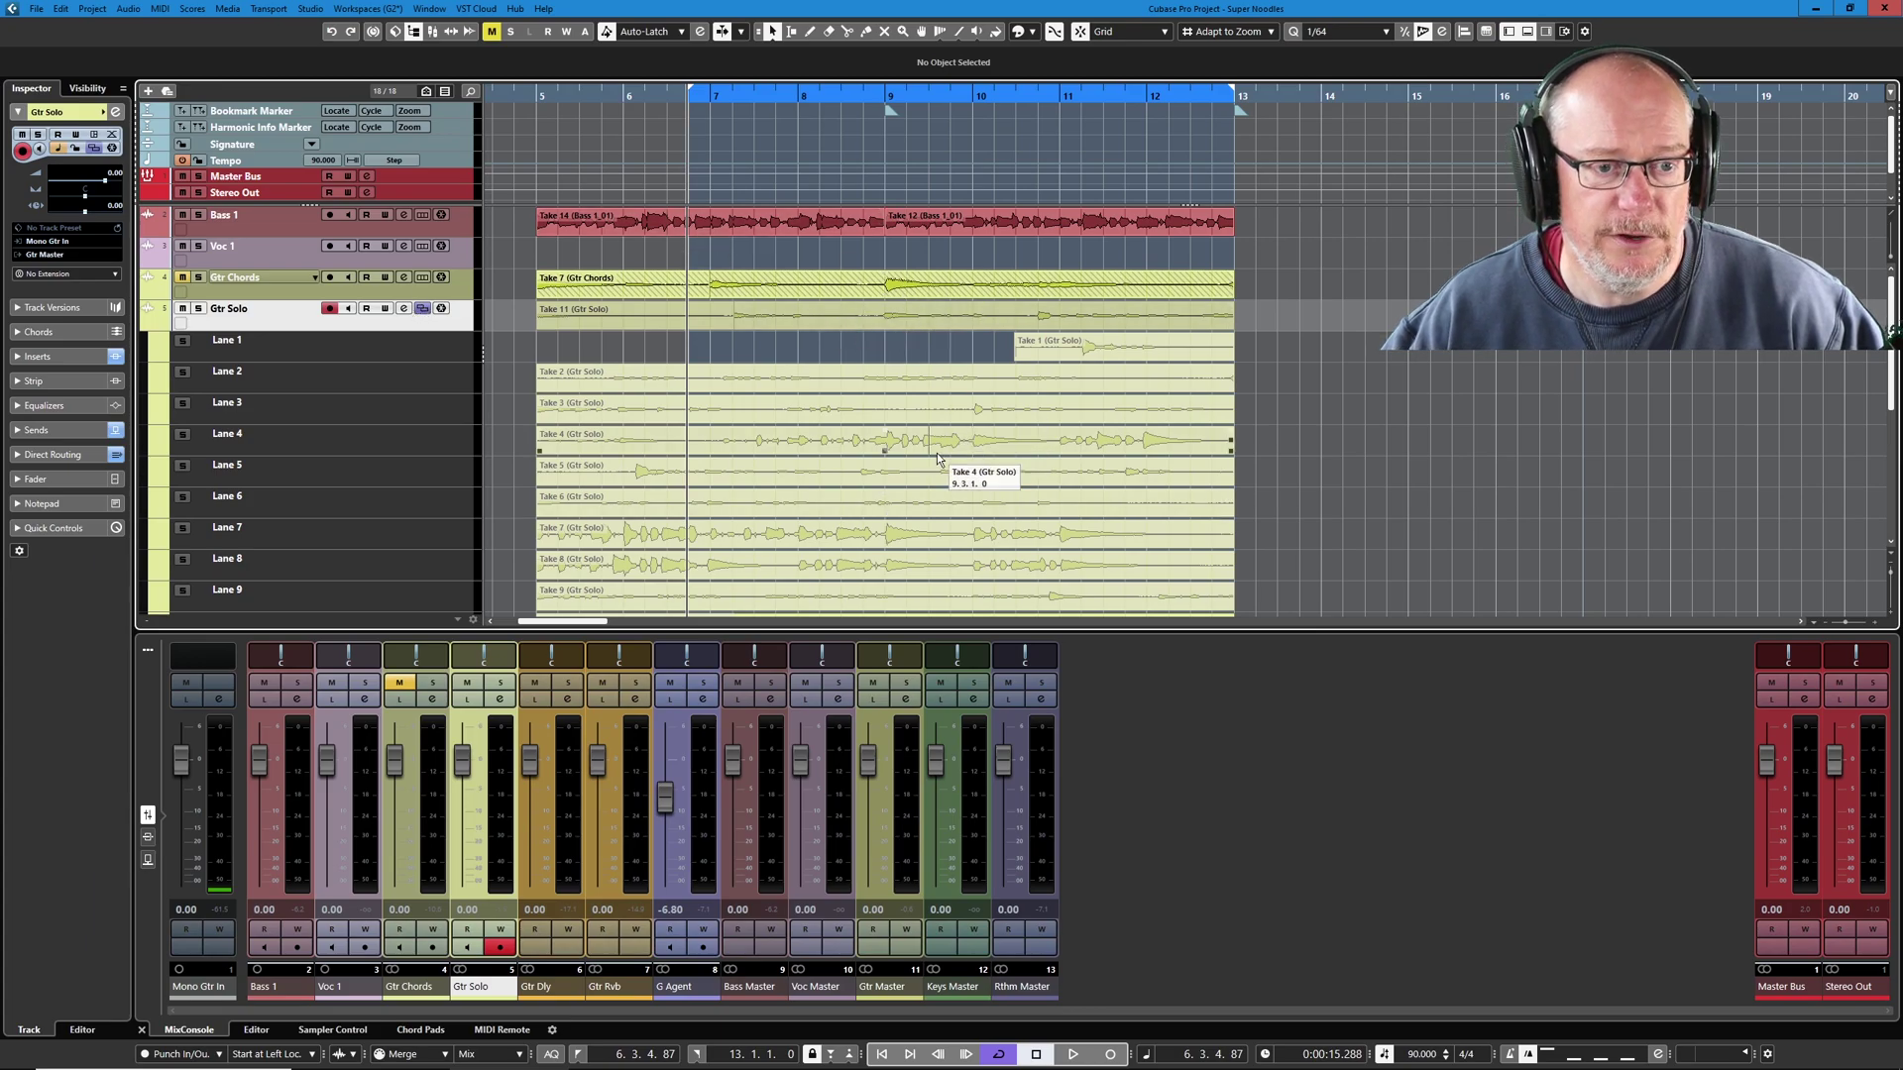
{"action": "left_click", "coordinate": [1531, 29]}
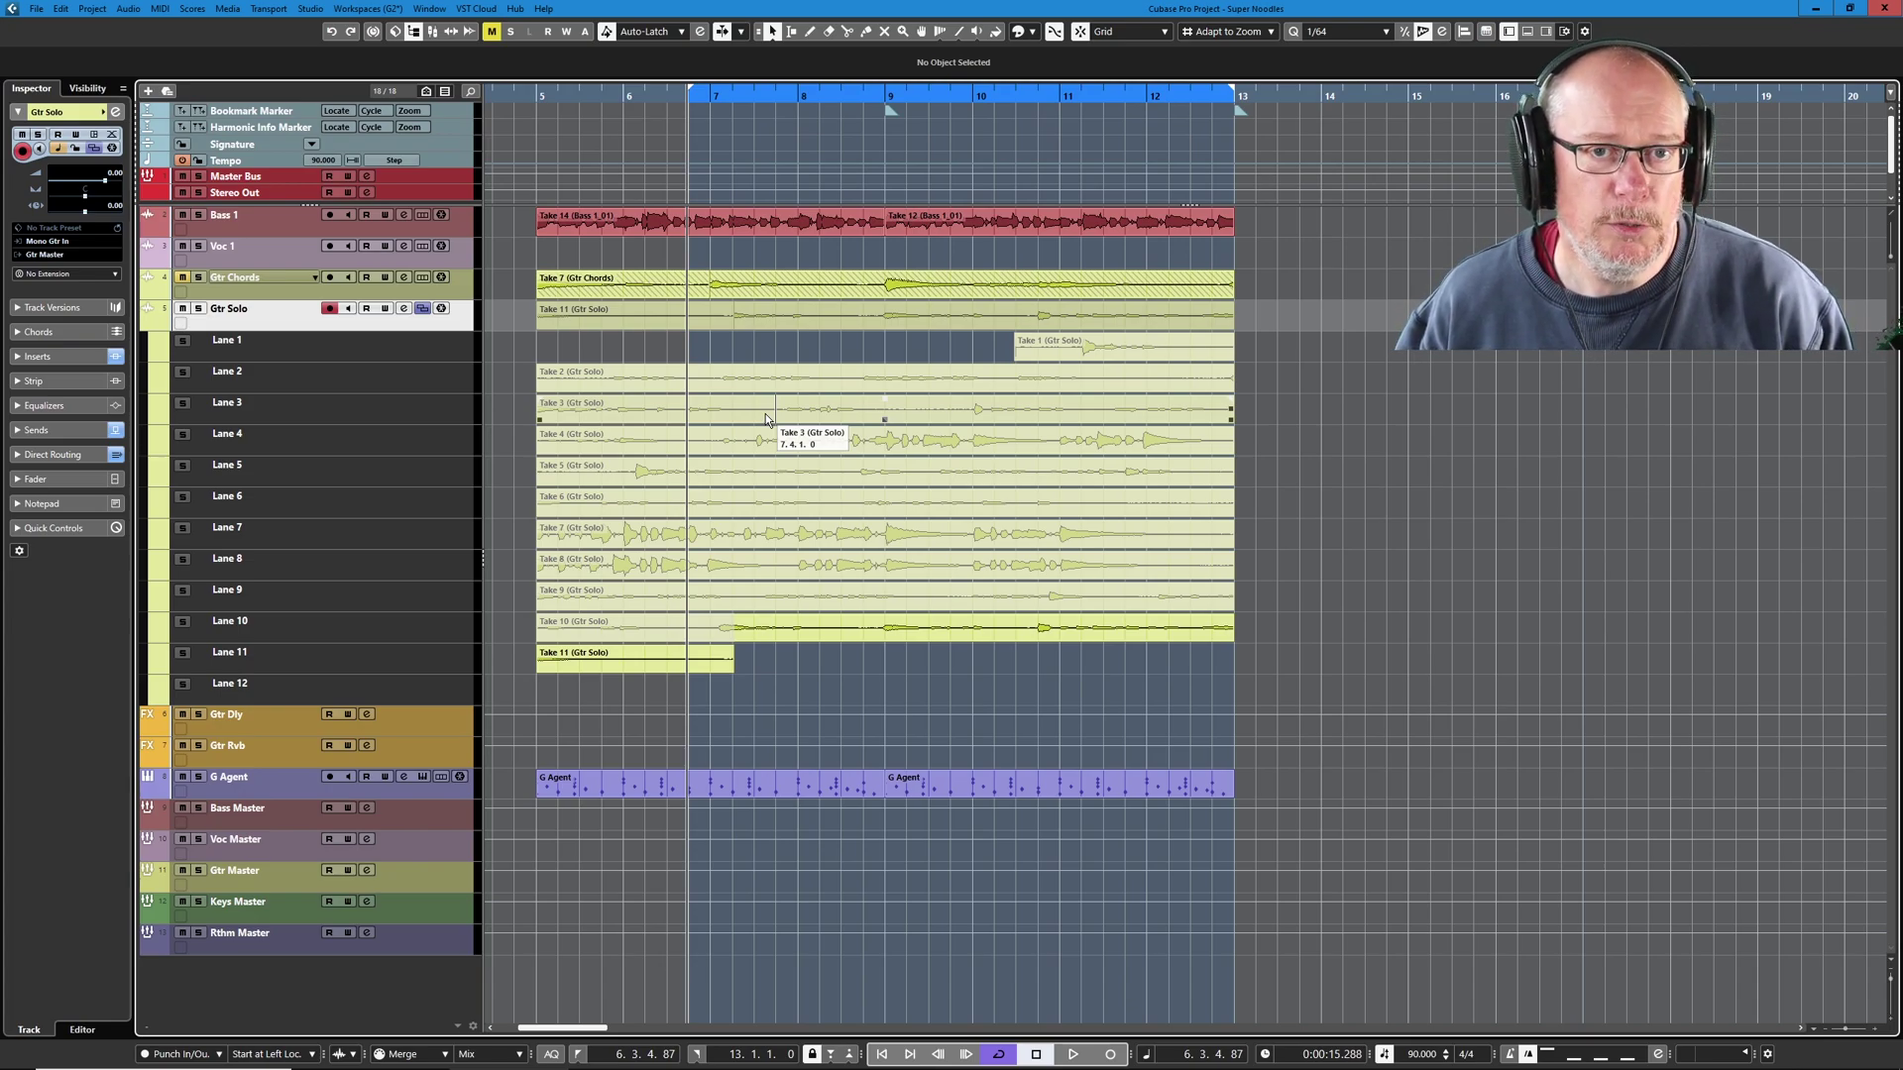
{"action": "left_click", "coordinate": [415, 30]}
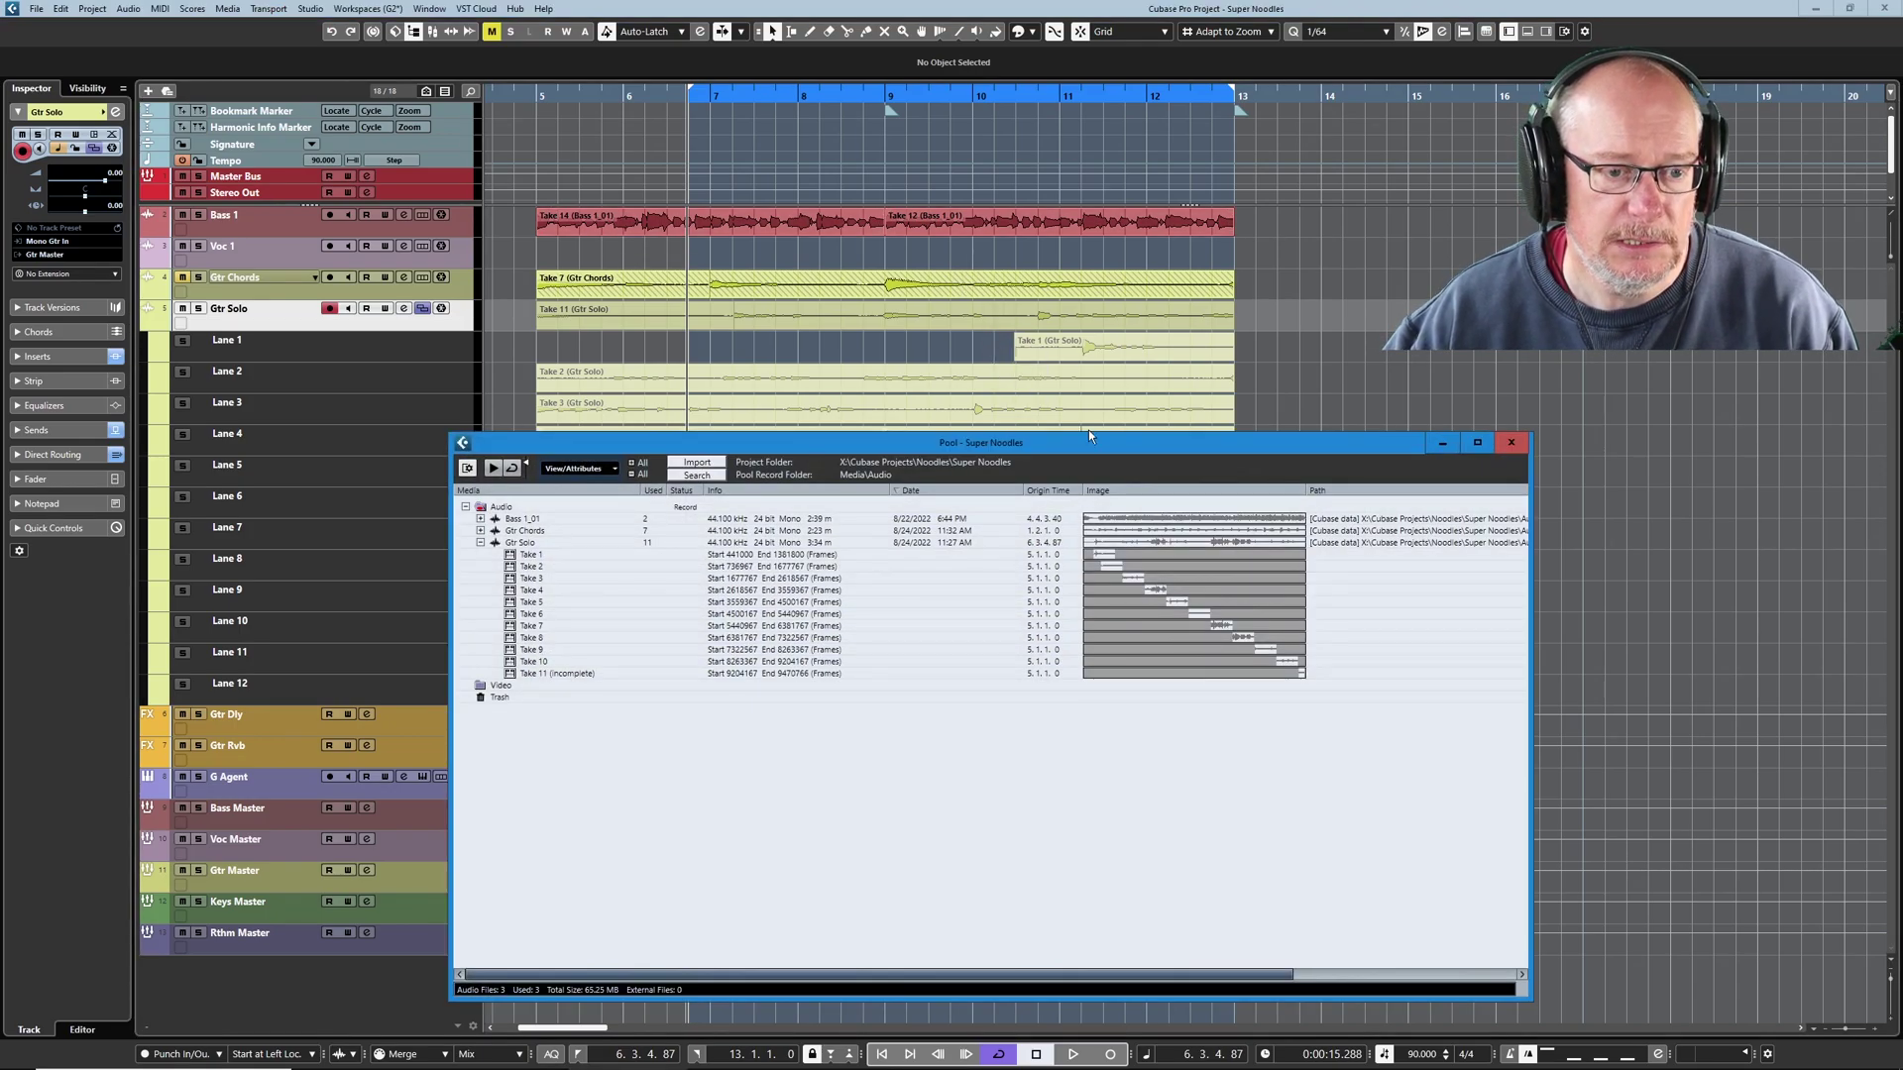
{"action": "left_click_drag", "start_coordinate": [1088, 434], "coordinate": [988, 420]}
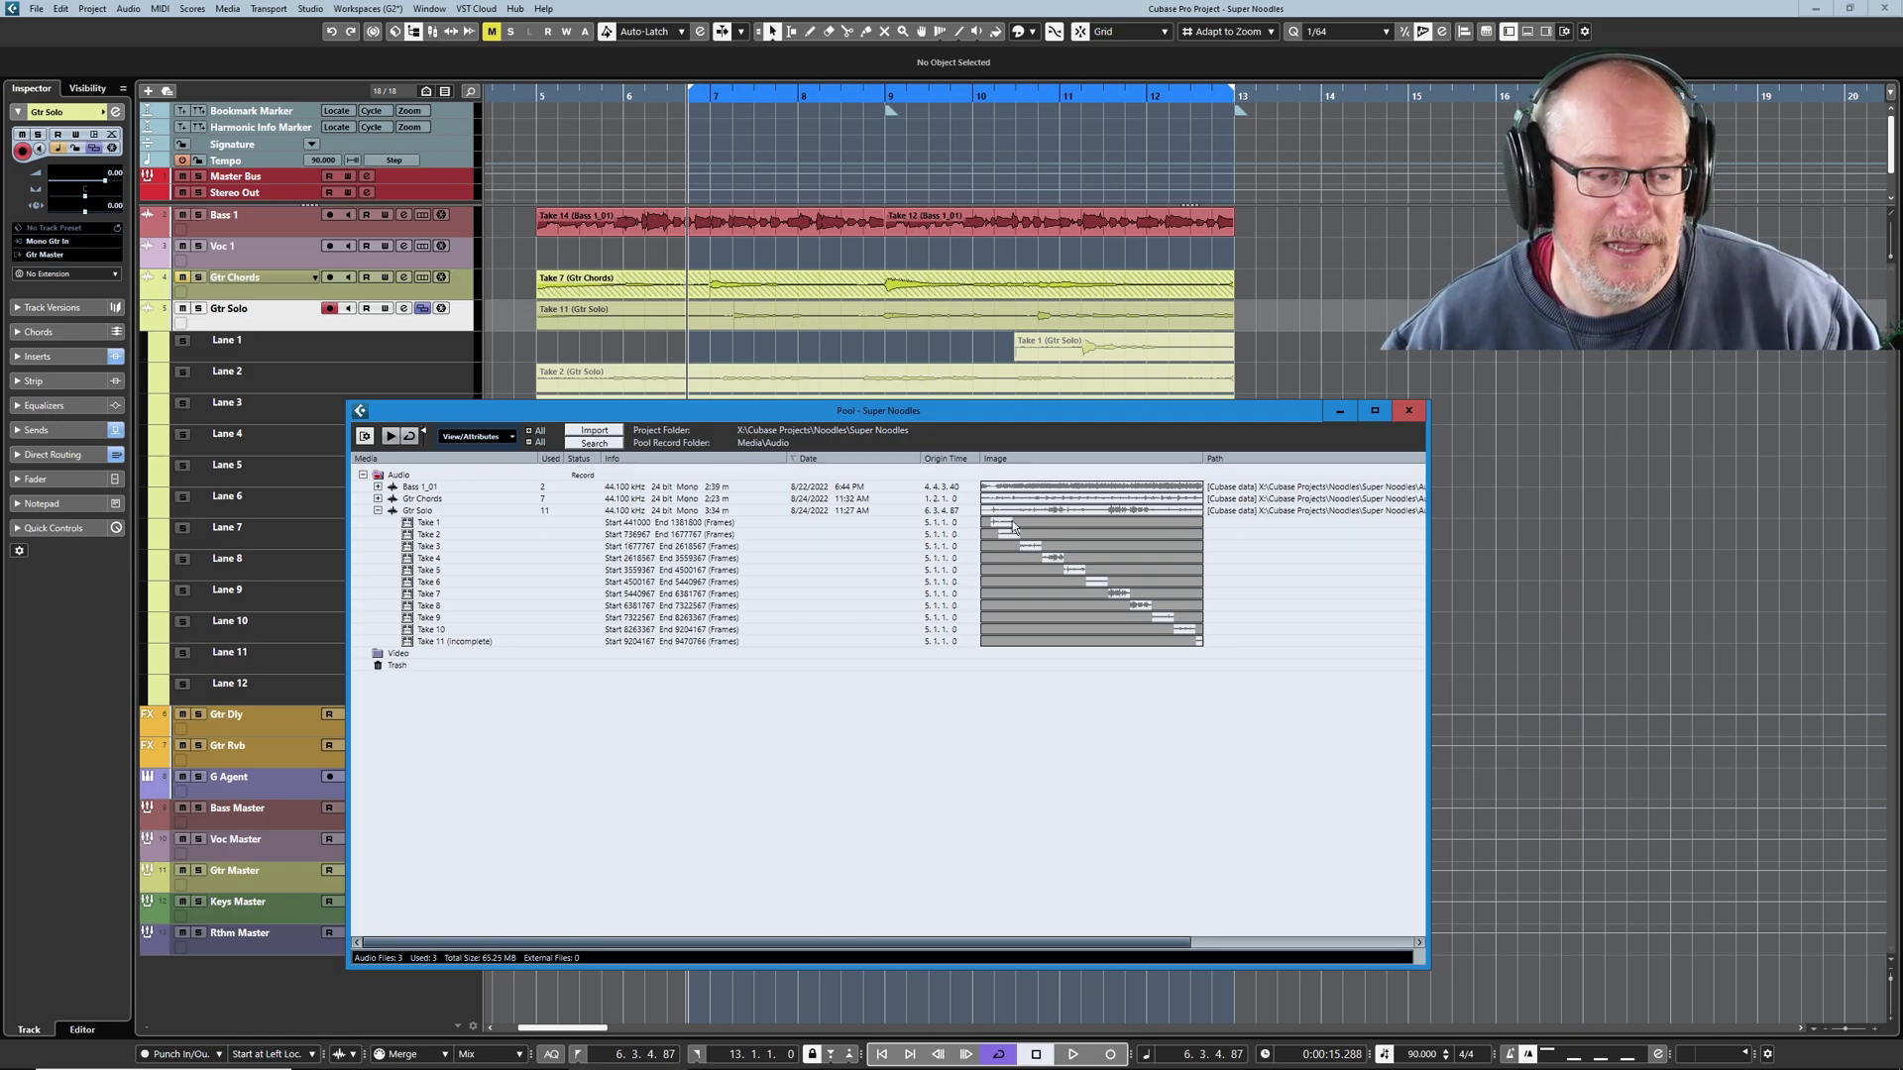
Make Take 1 the active take, set locators around it, solo Gtr Solo and audition it
{"action": "left_click", "coordinate": [1071, 340]}
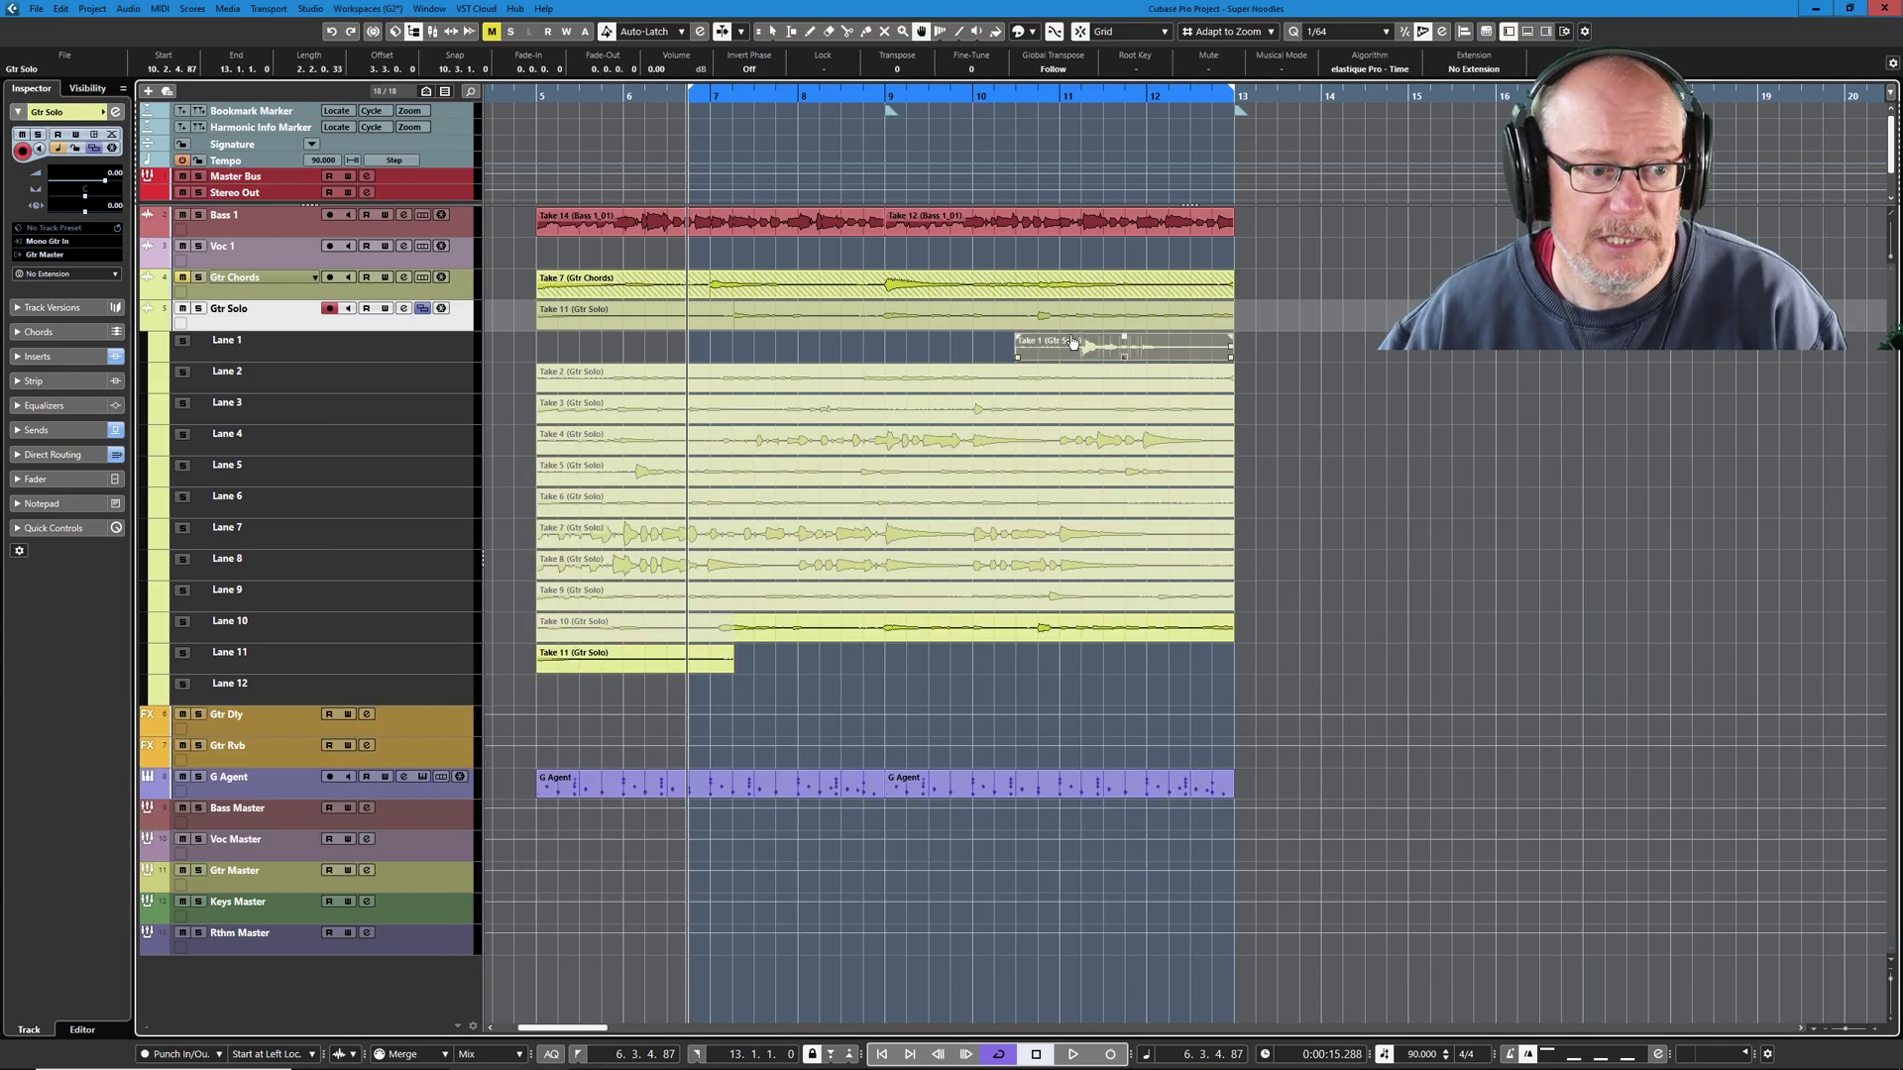
{"action": "left_click", "coordinate": [1087, 347]}
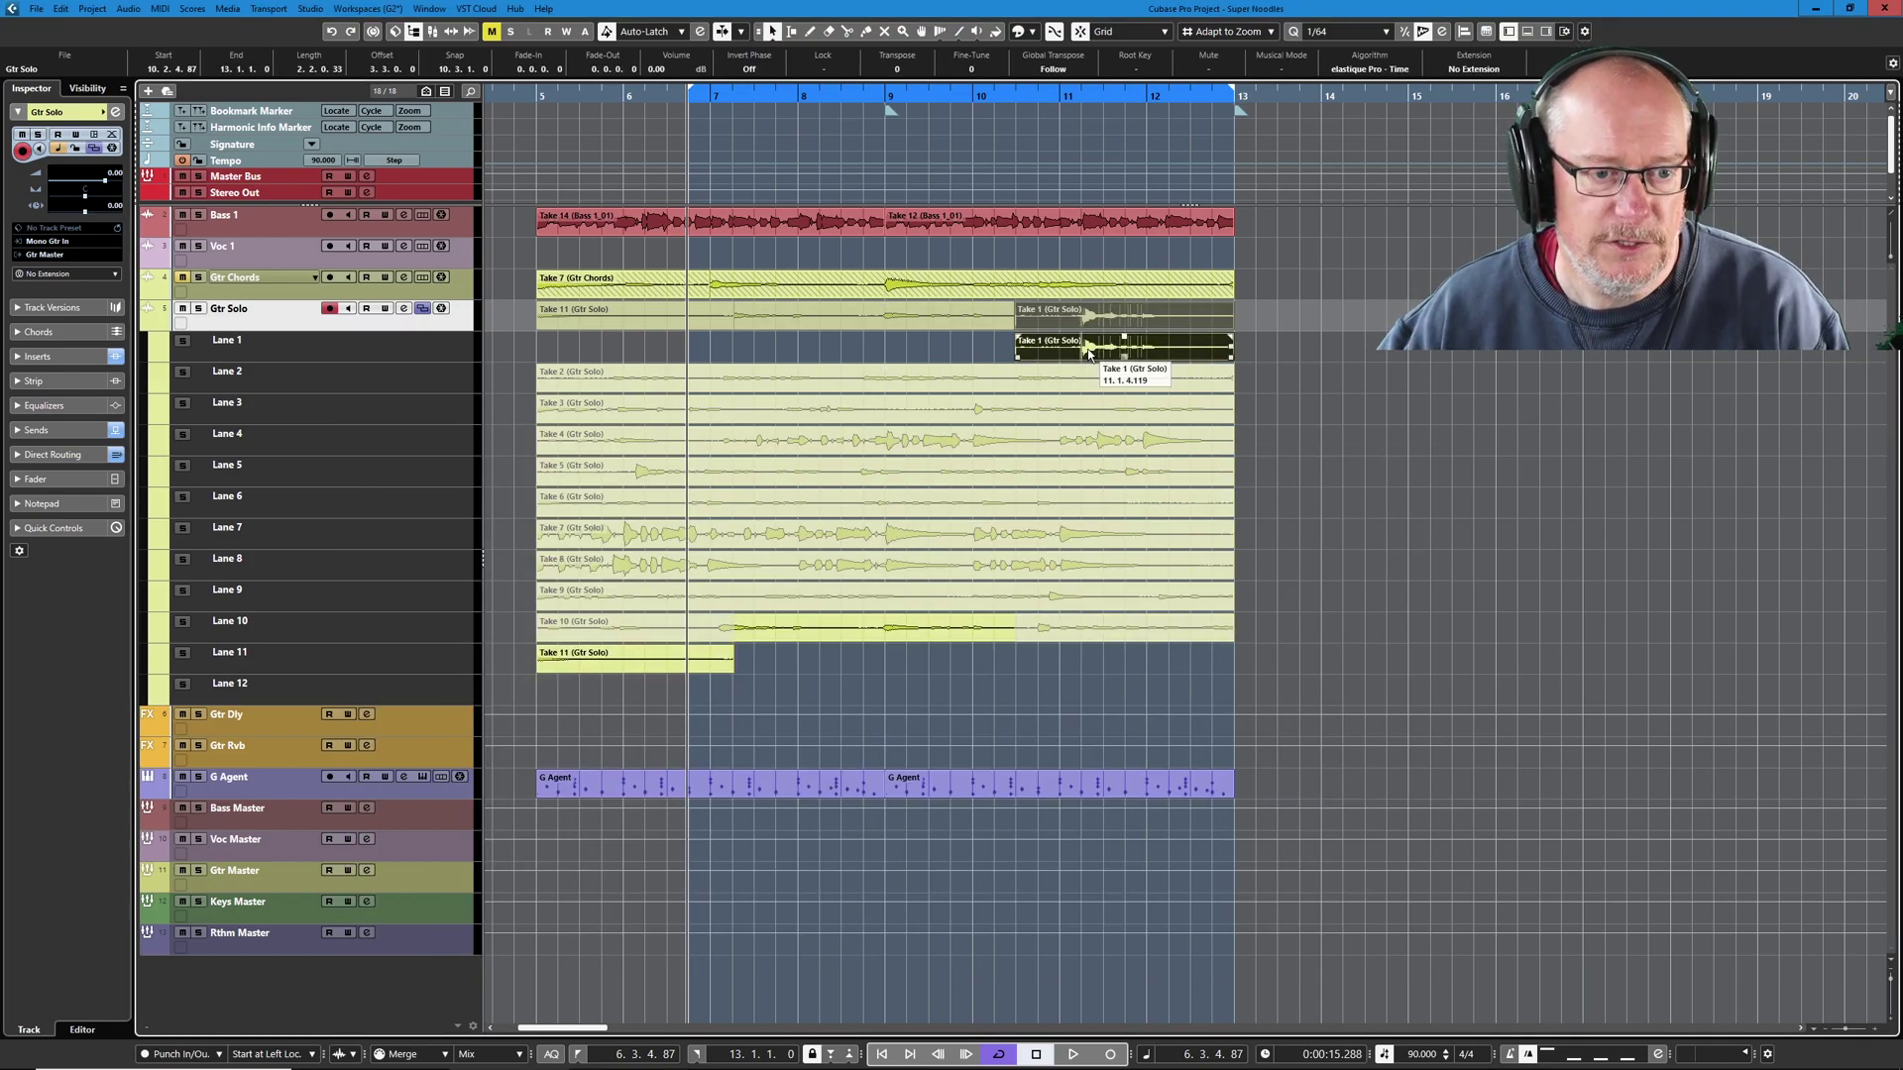
{"action": "key", "text": "p"}
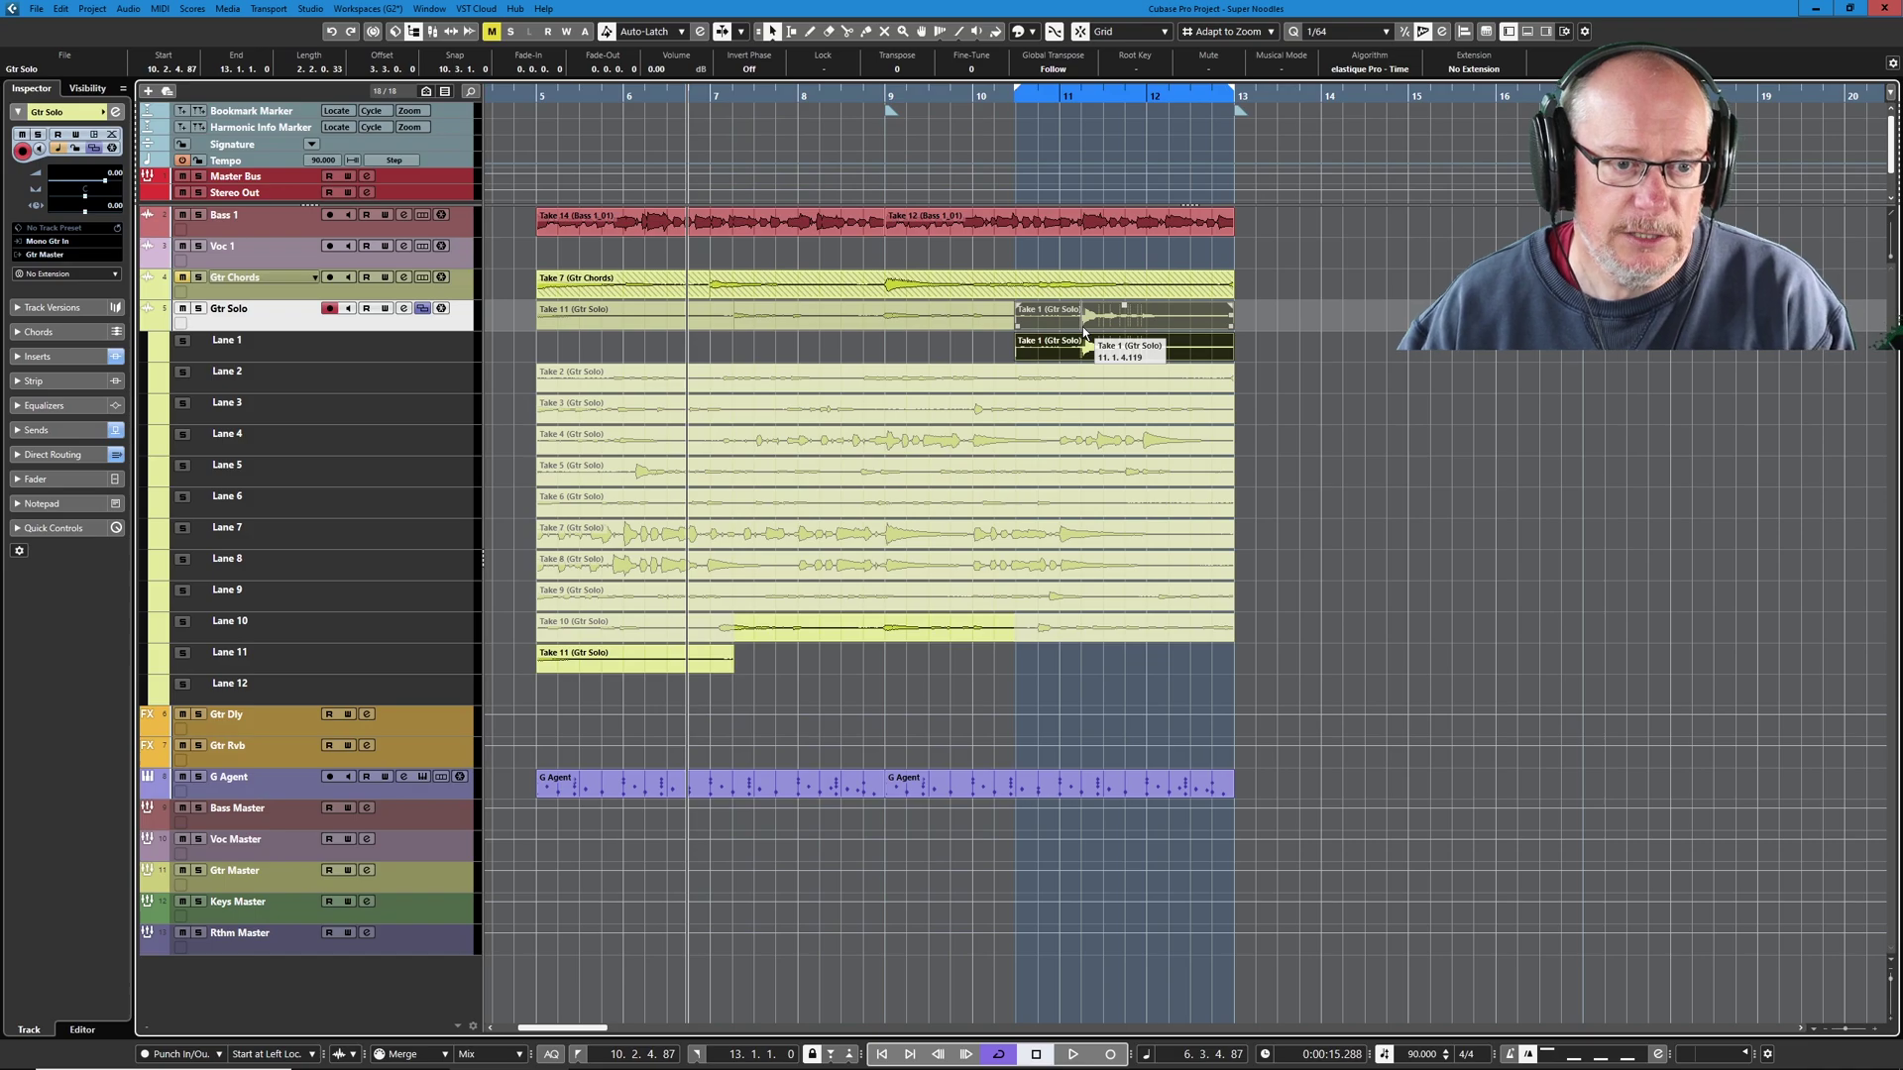
{"action": "key", "text": "l"}
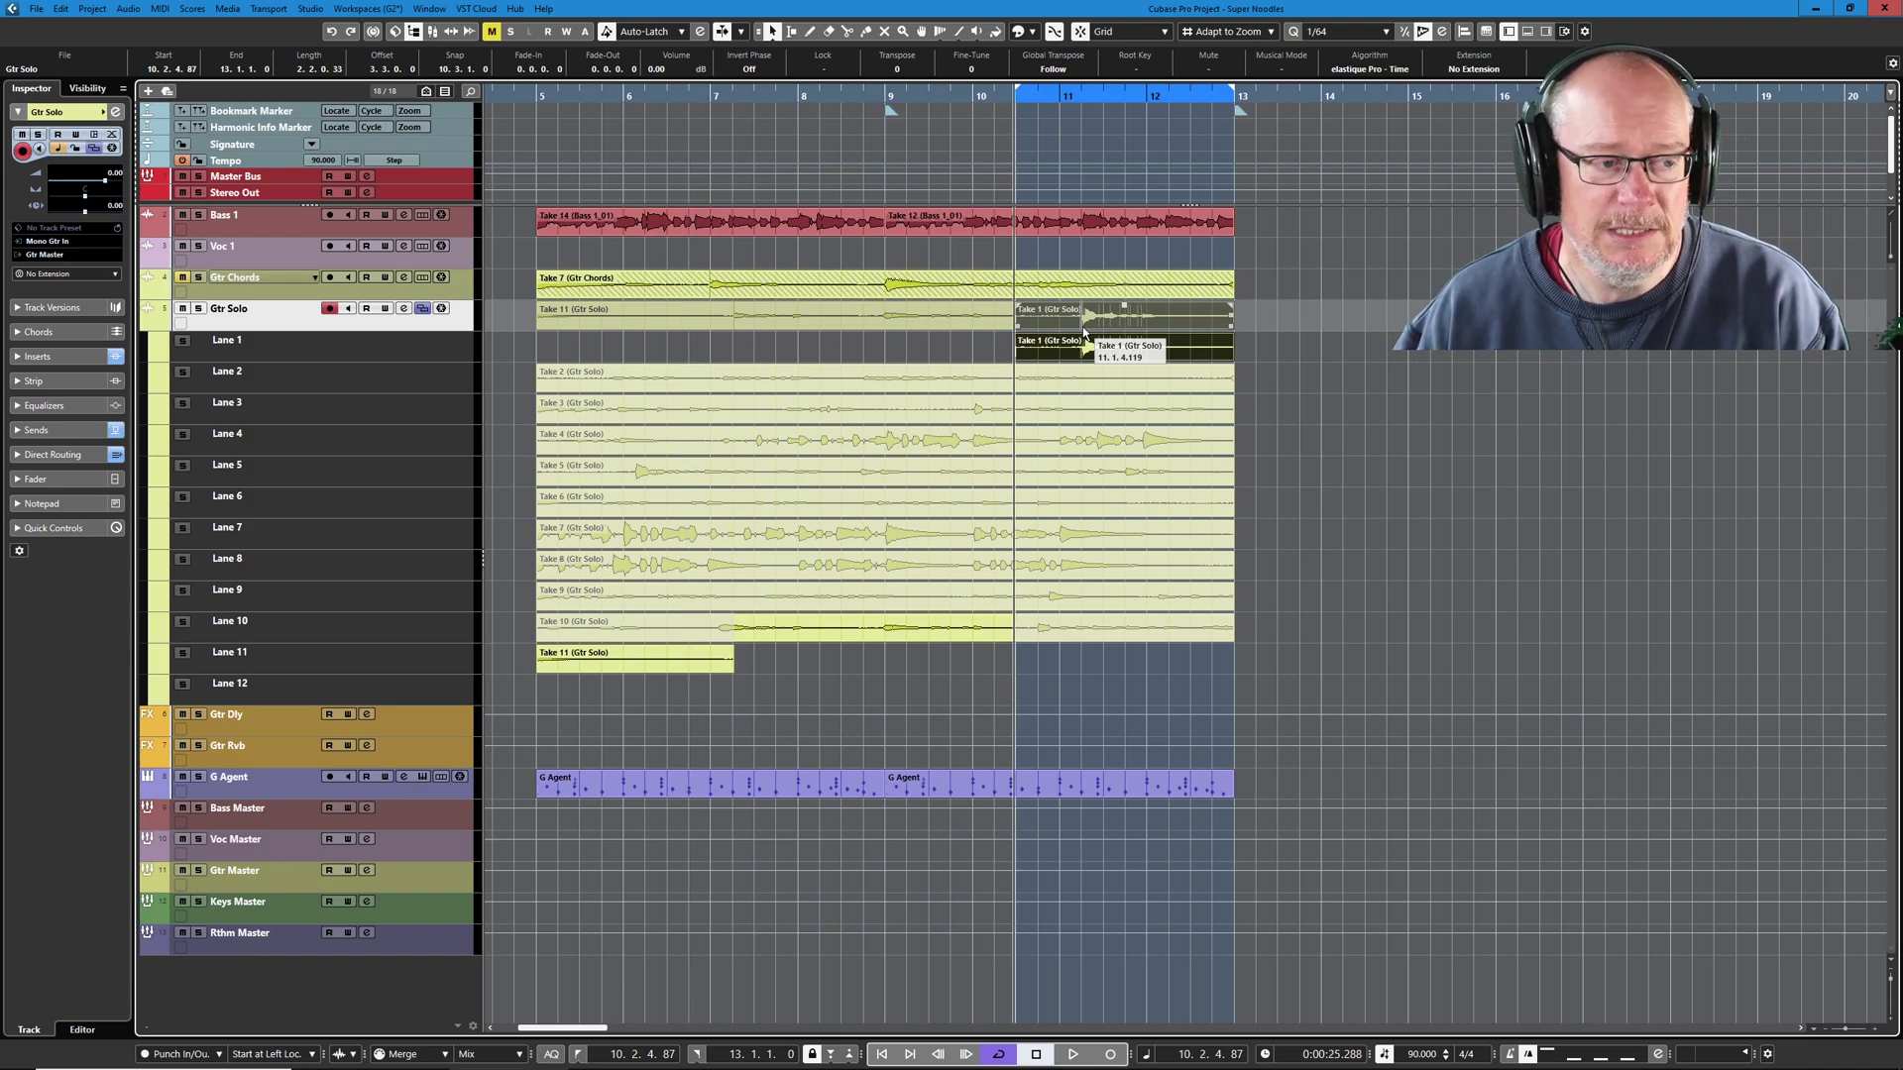
{"action": "left_click", "coordinate": [201, 309]}
{"action": "key", "text": "space"}
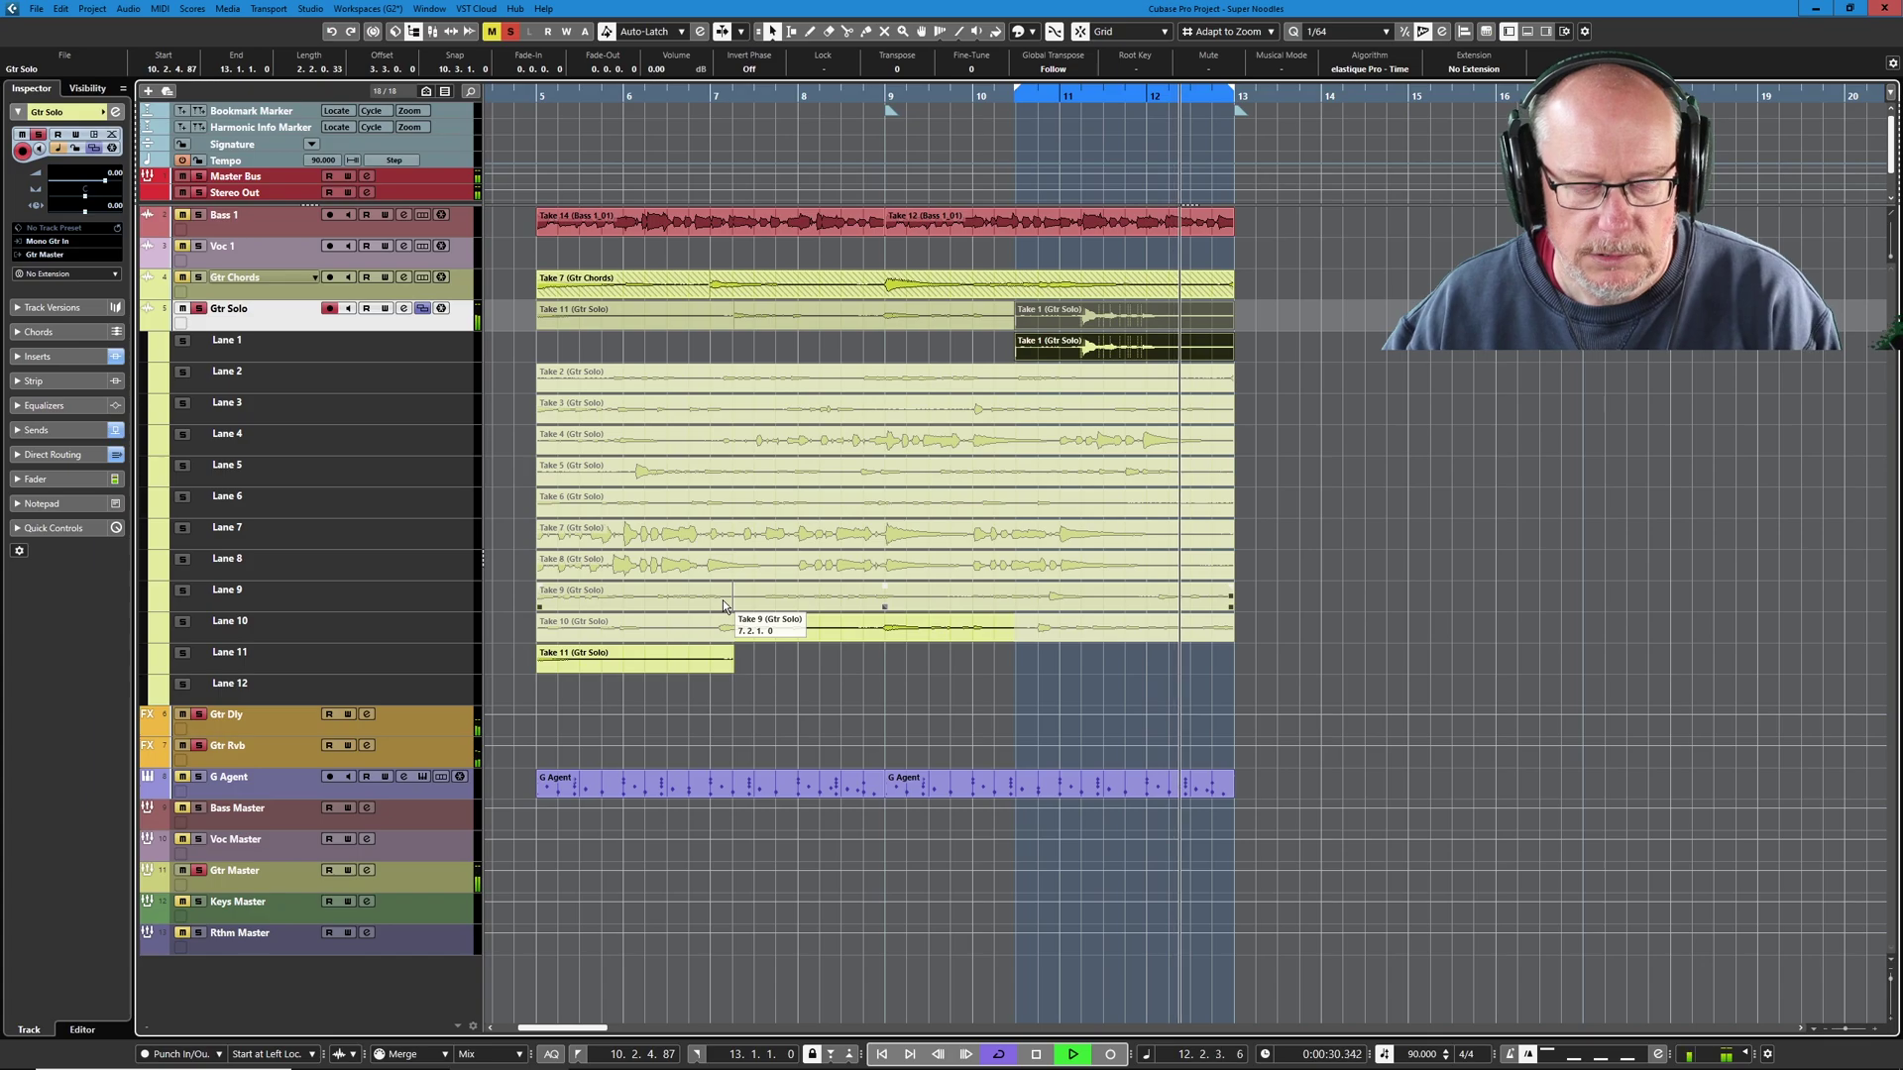
{"action": "key", "text": "space"}
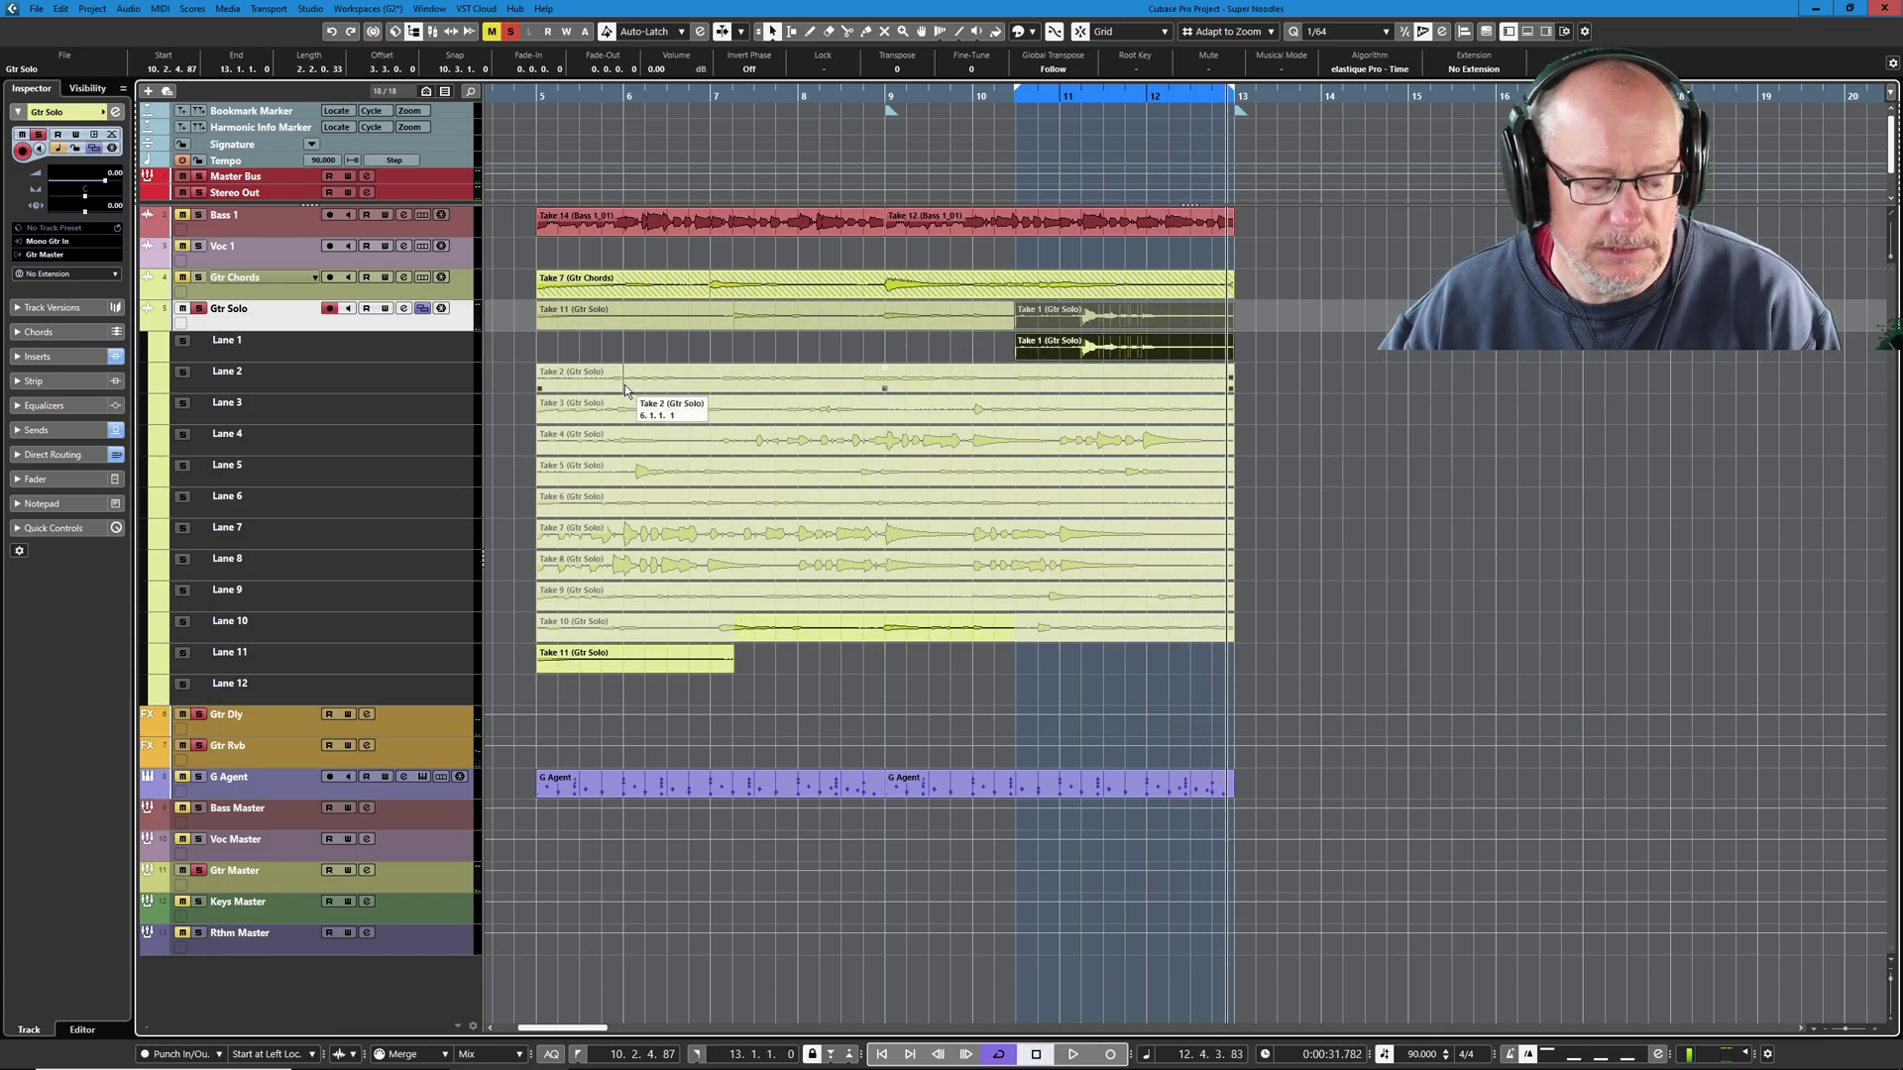
Make Take 2 the active take, set the locators to it and audition it
{"action": "left_click", "coordinate": [710, 379]}
{"action": "key", "text": "p"}
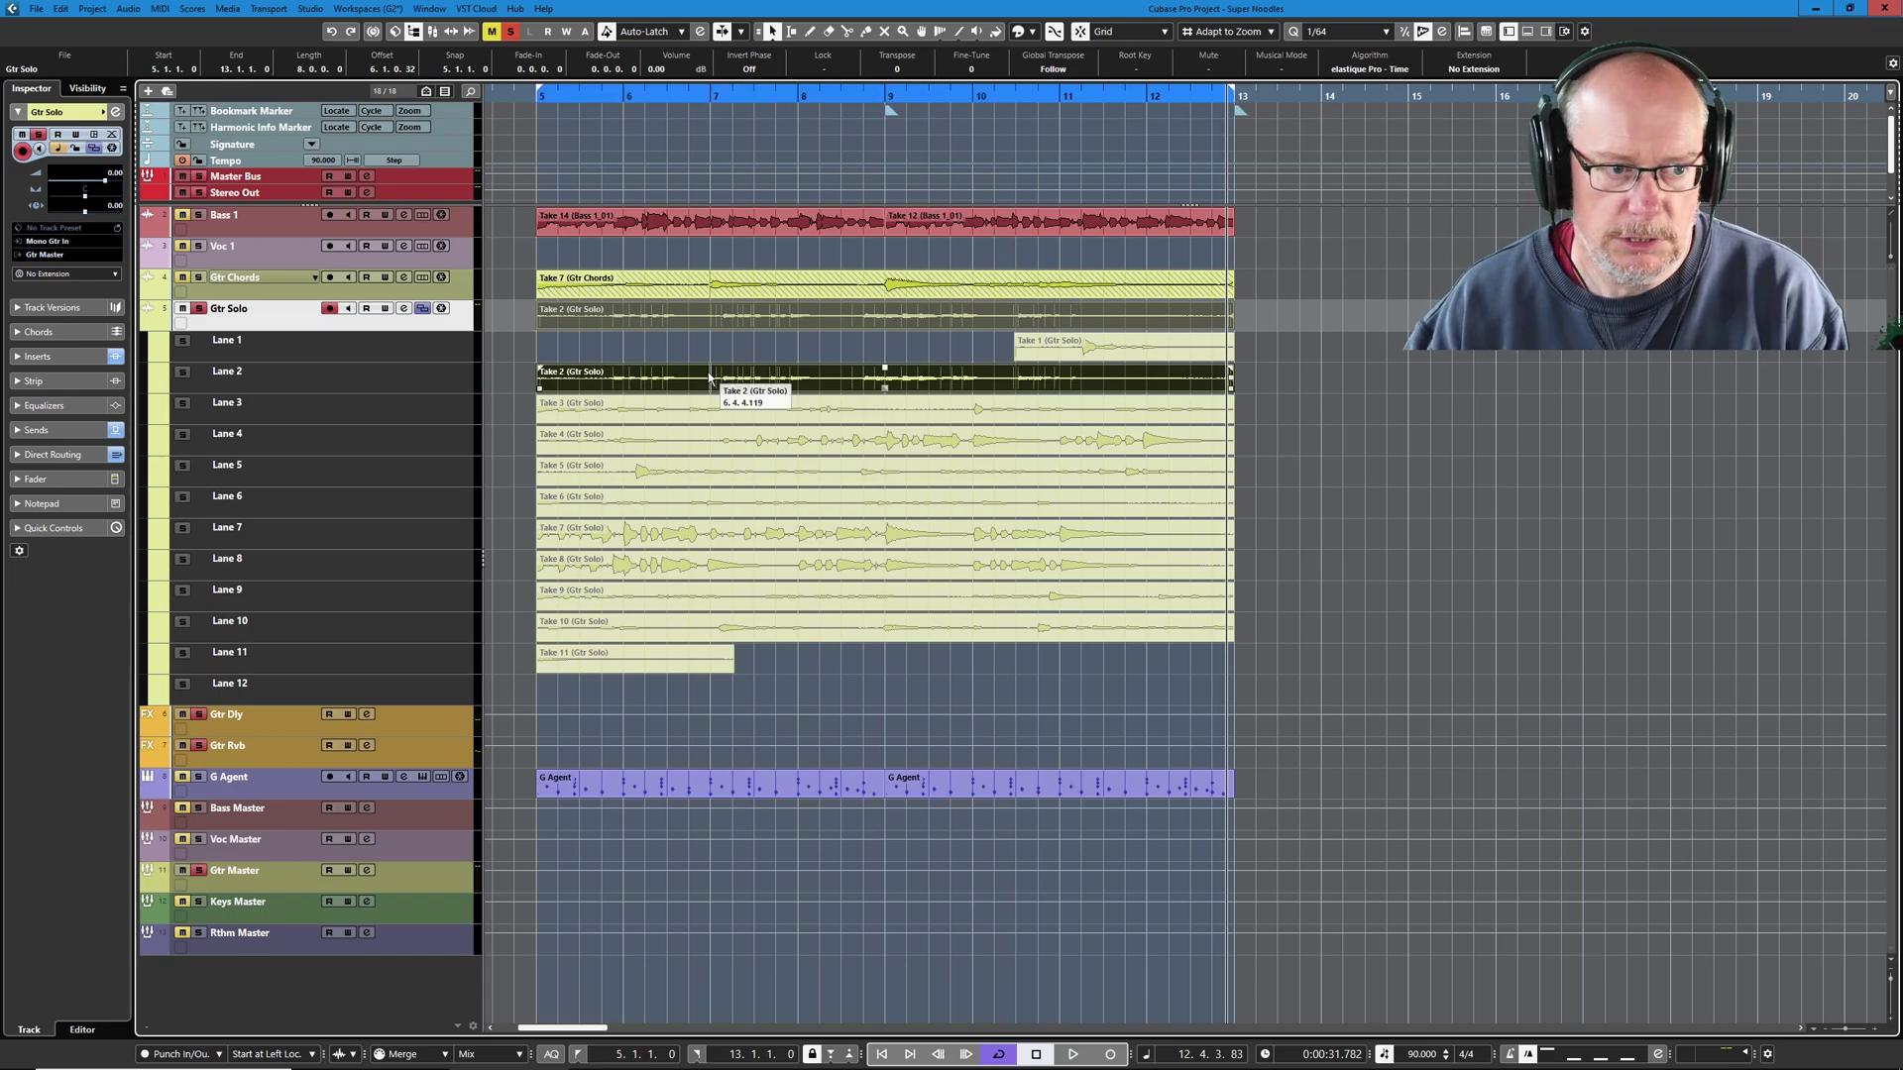
{"action": "key", "text": "space"}
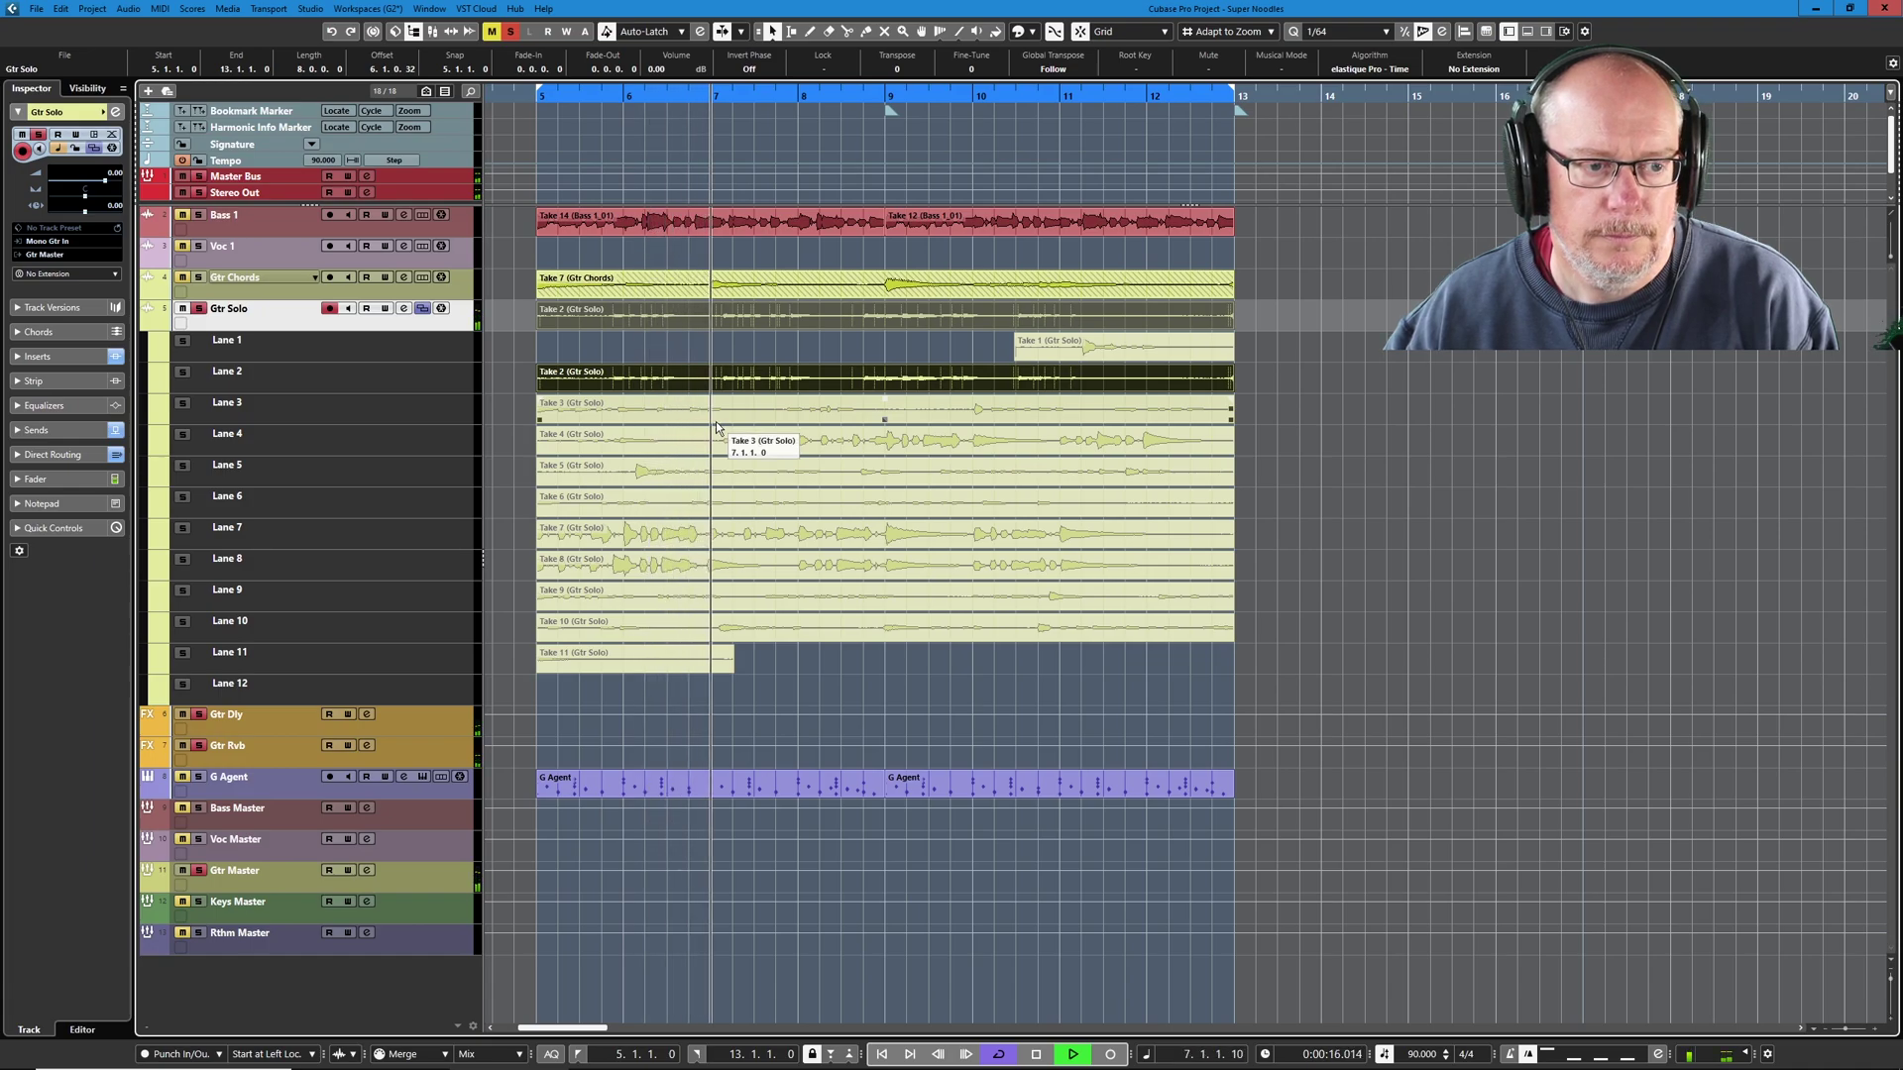
{"action": "key", "text": "space"}
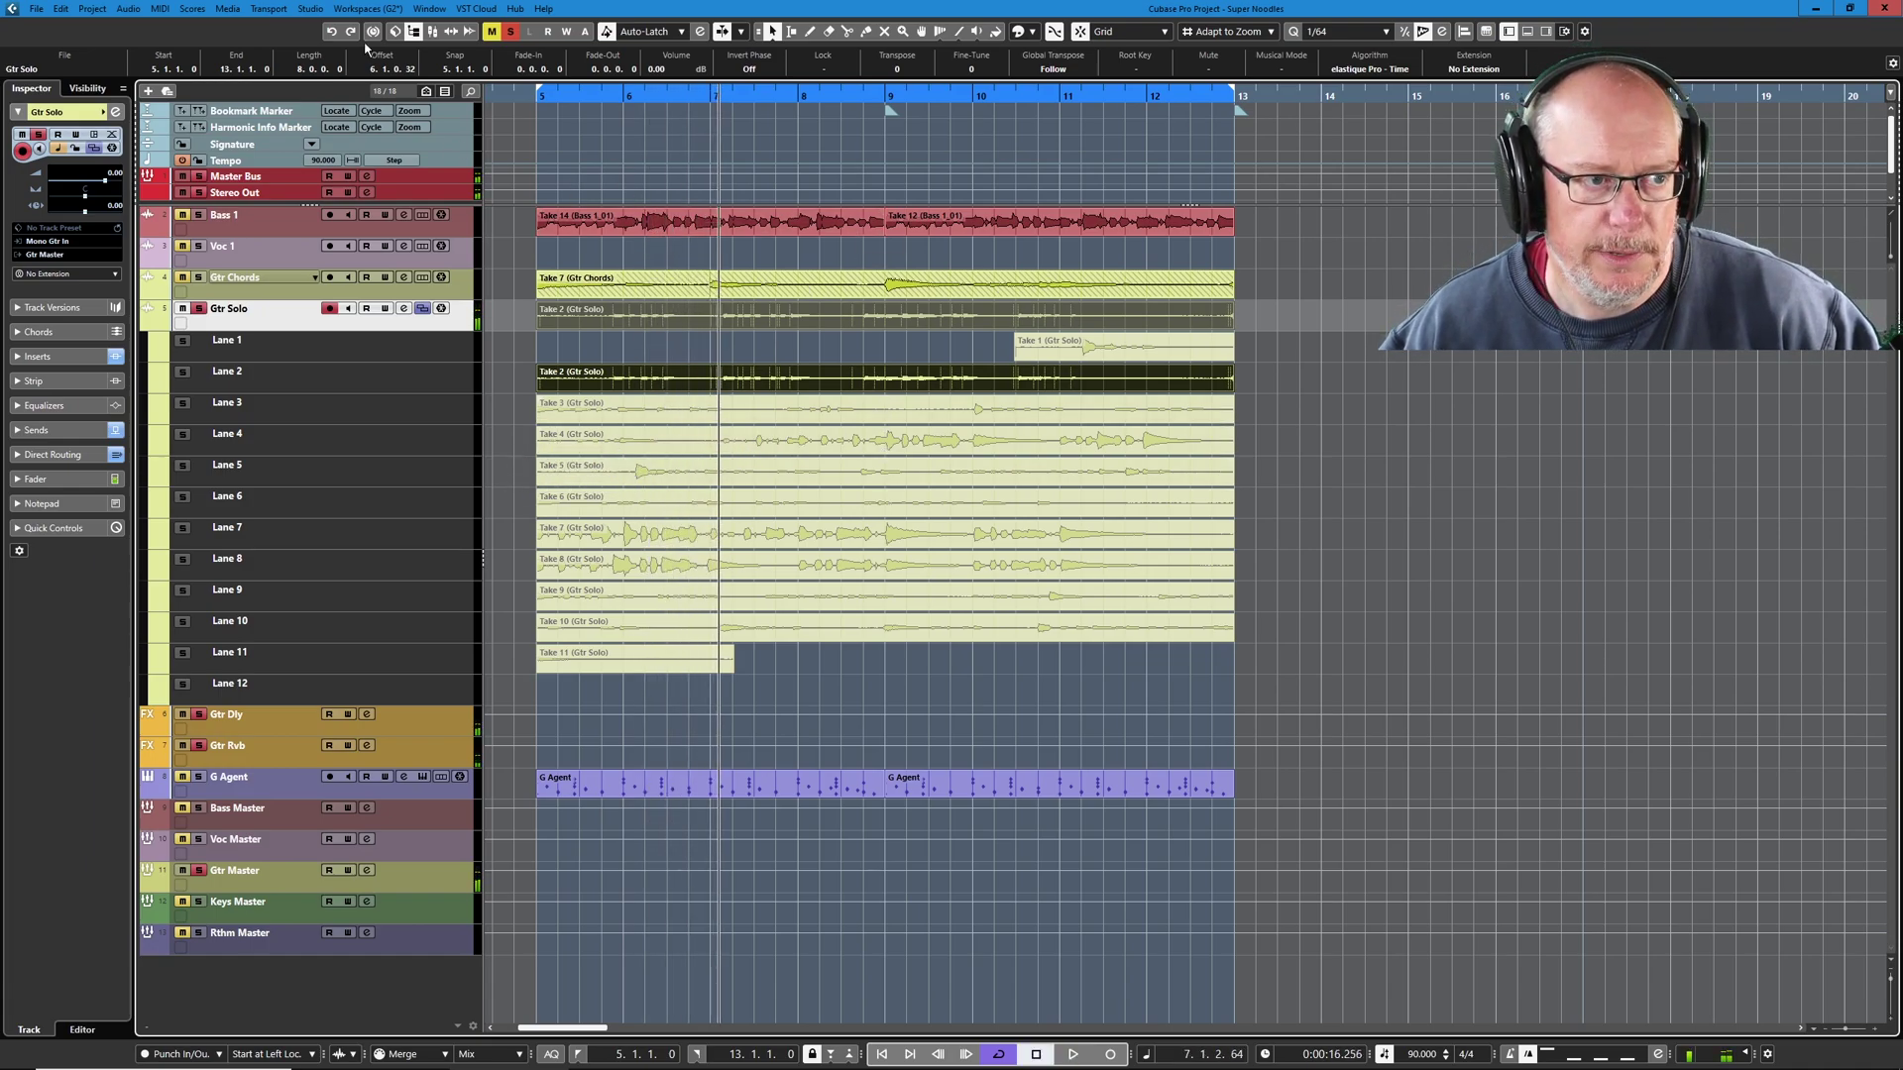
{"action": "left_click", "coordinate": [413, 31]}
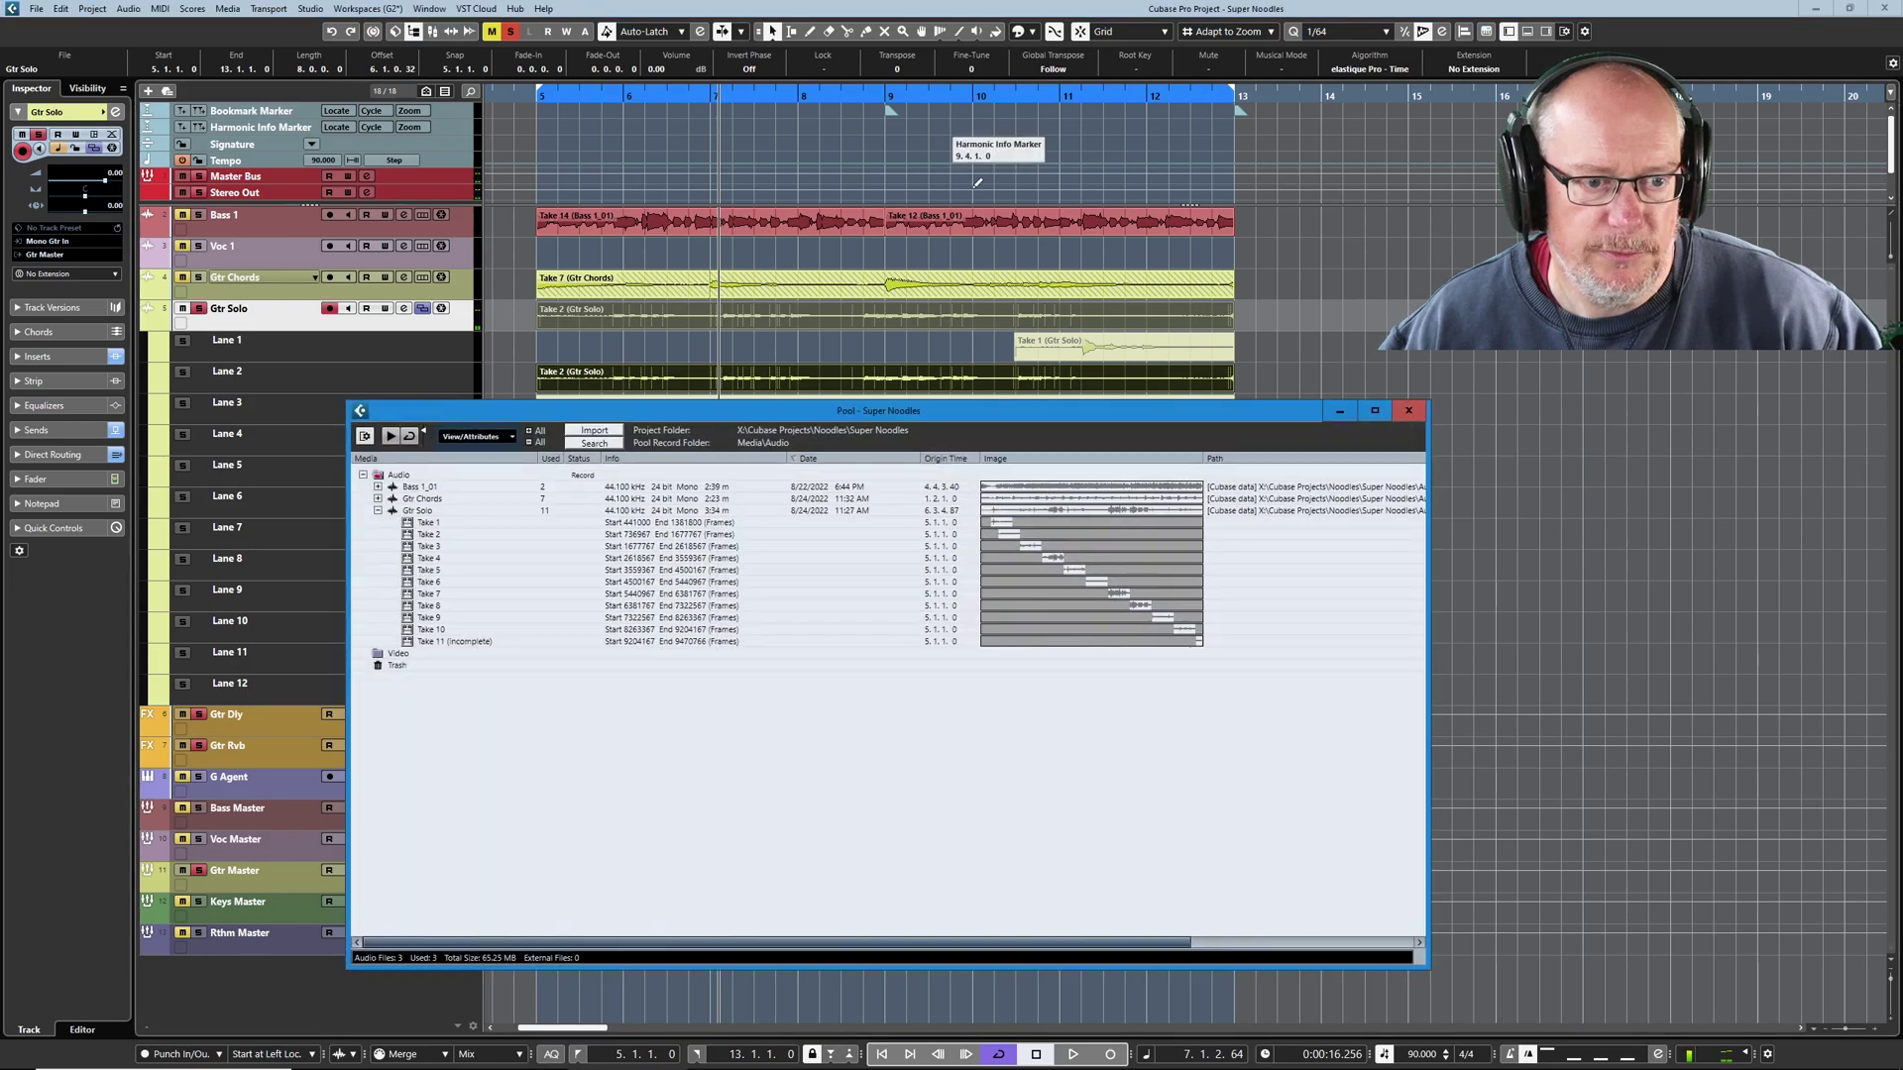
{"action": "left_click", "coordinate": [428, 524]}
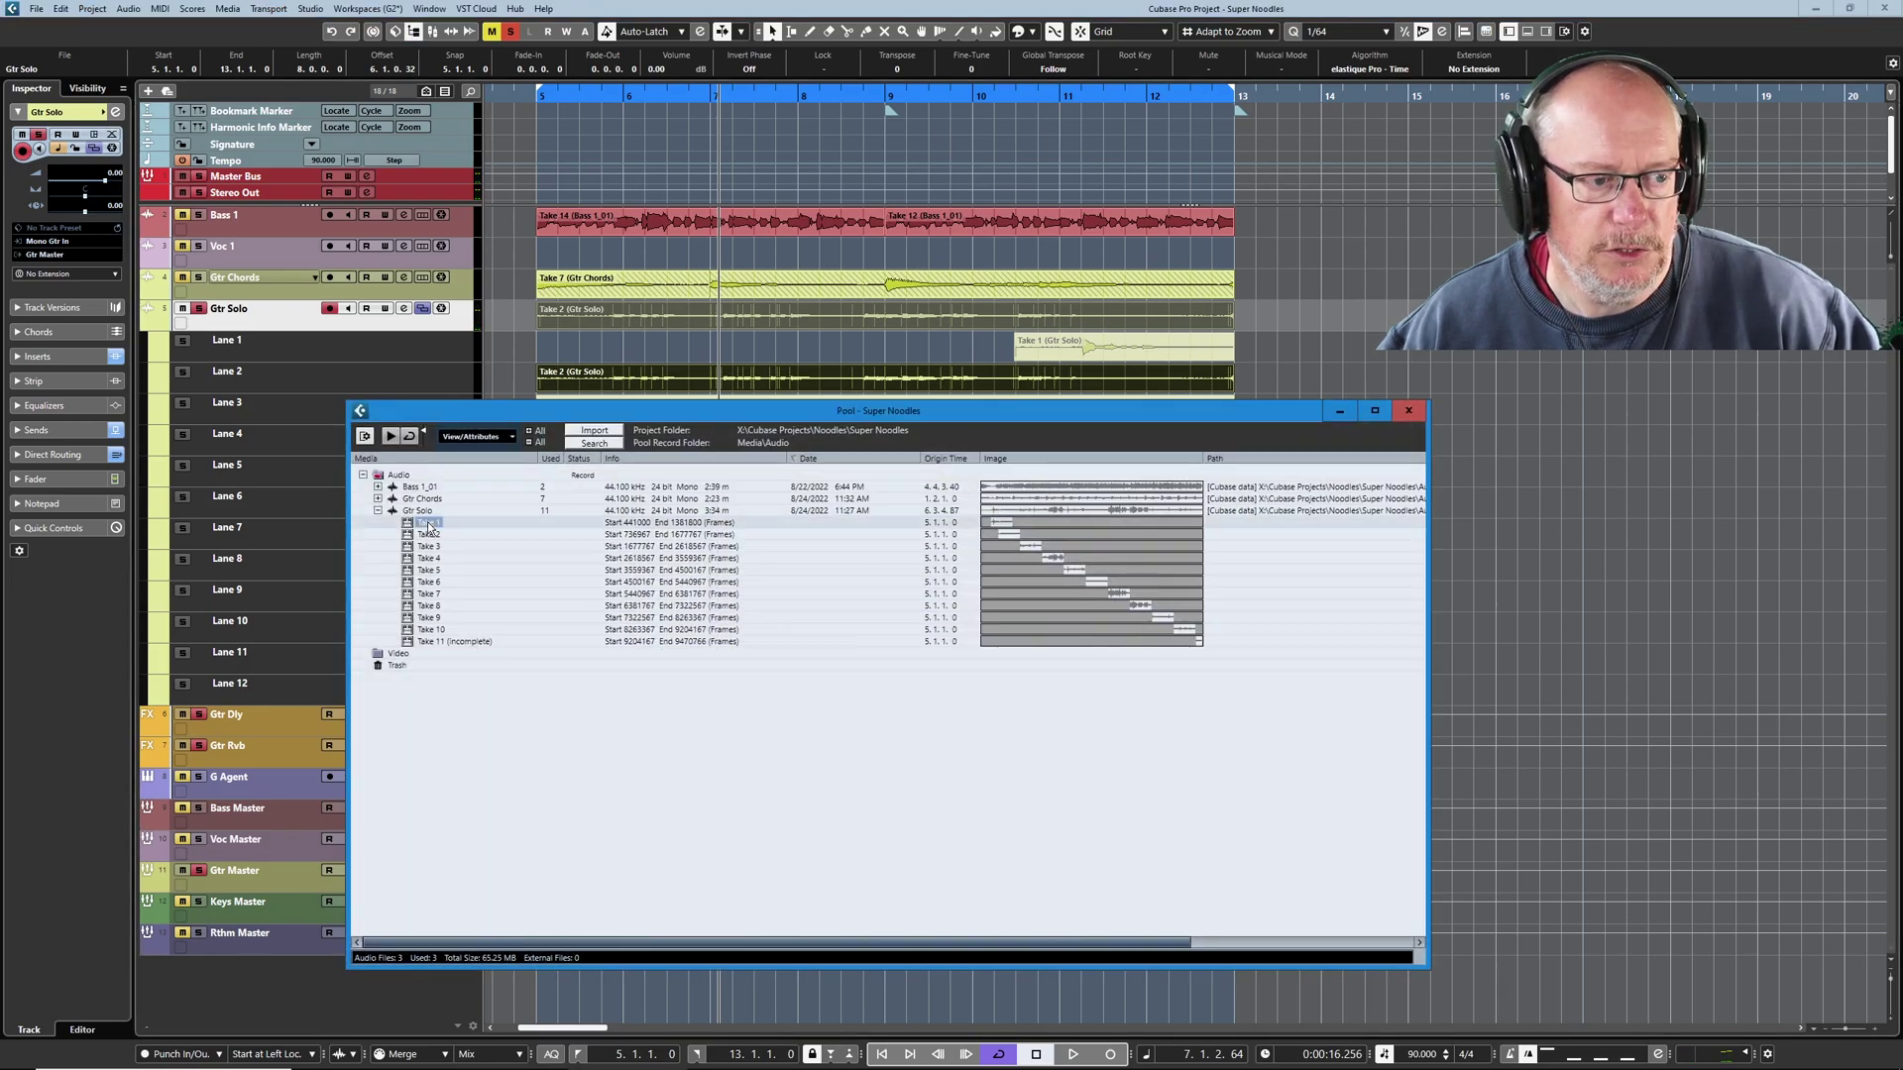
{"action": "left_click", "coordinate": [391, 437]}
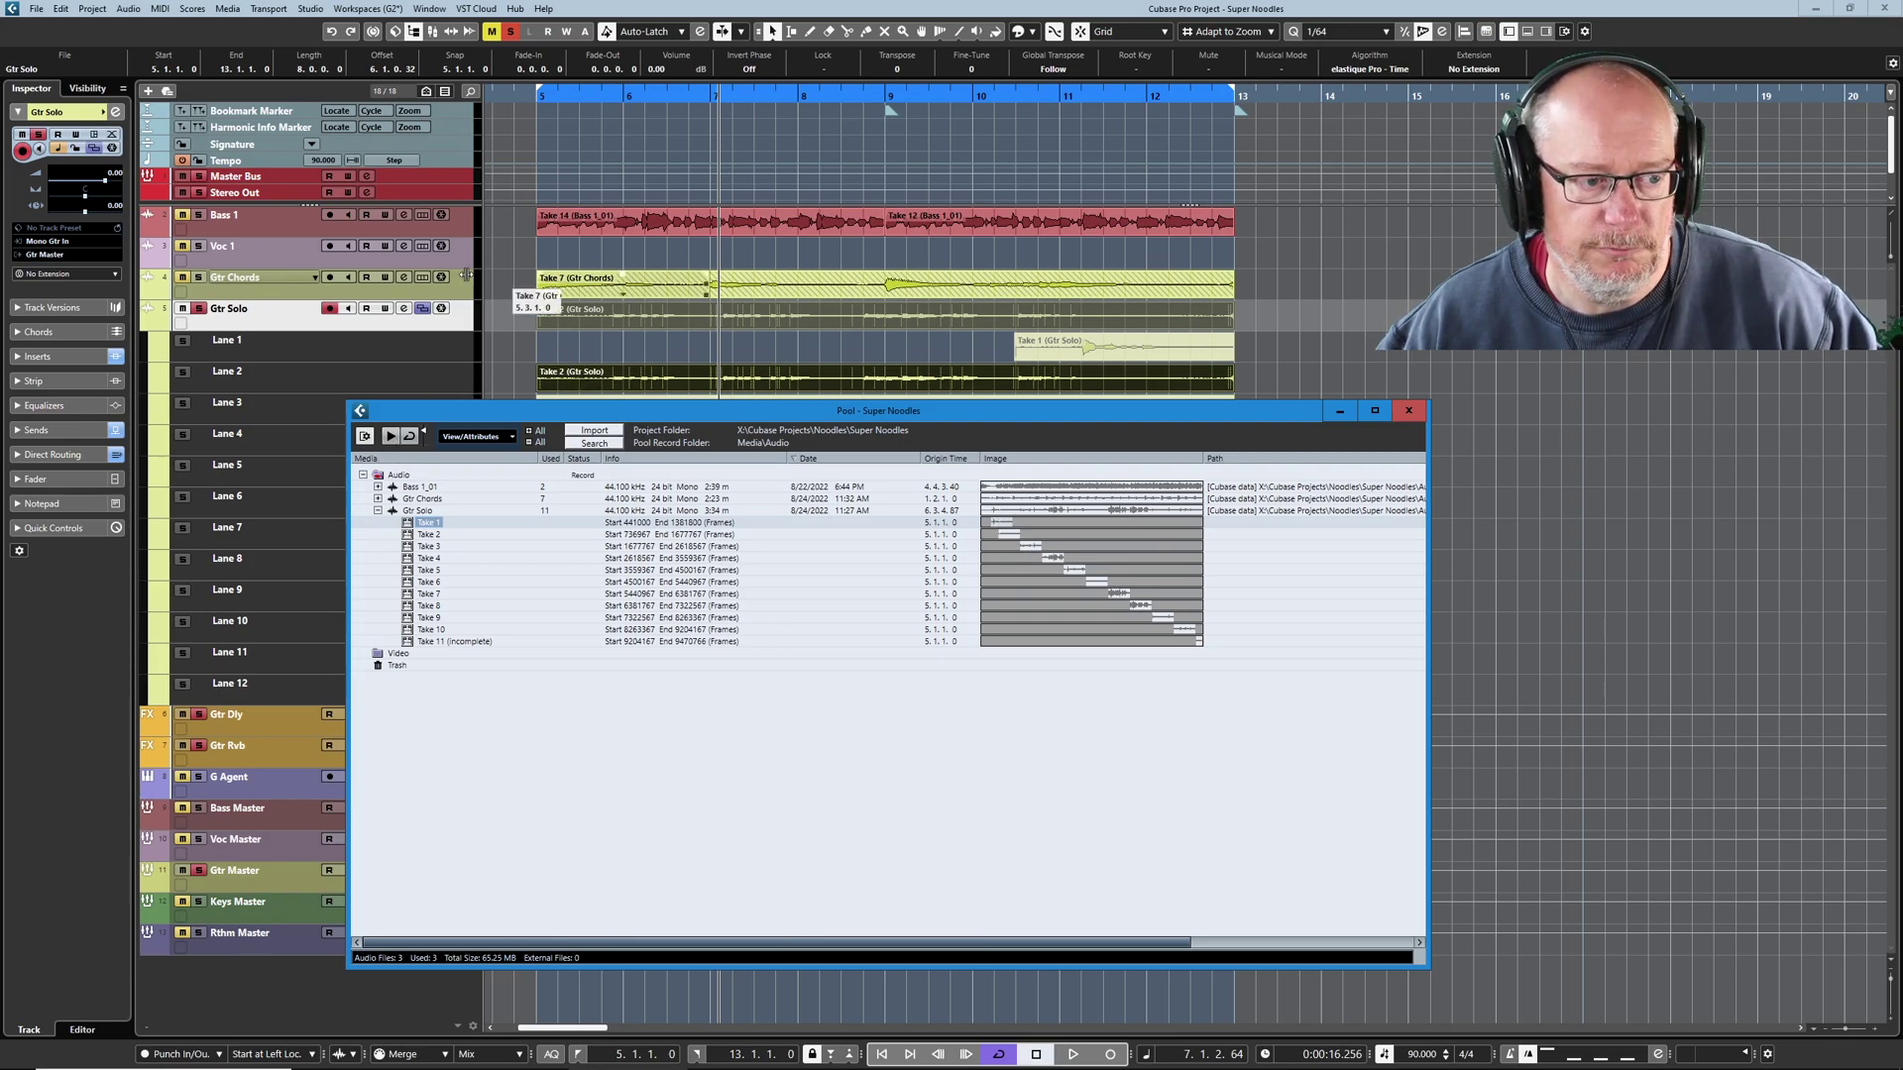
{"action": "left_click", "coordinate": [430, 534]}
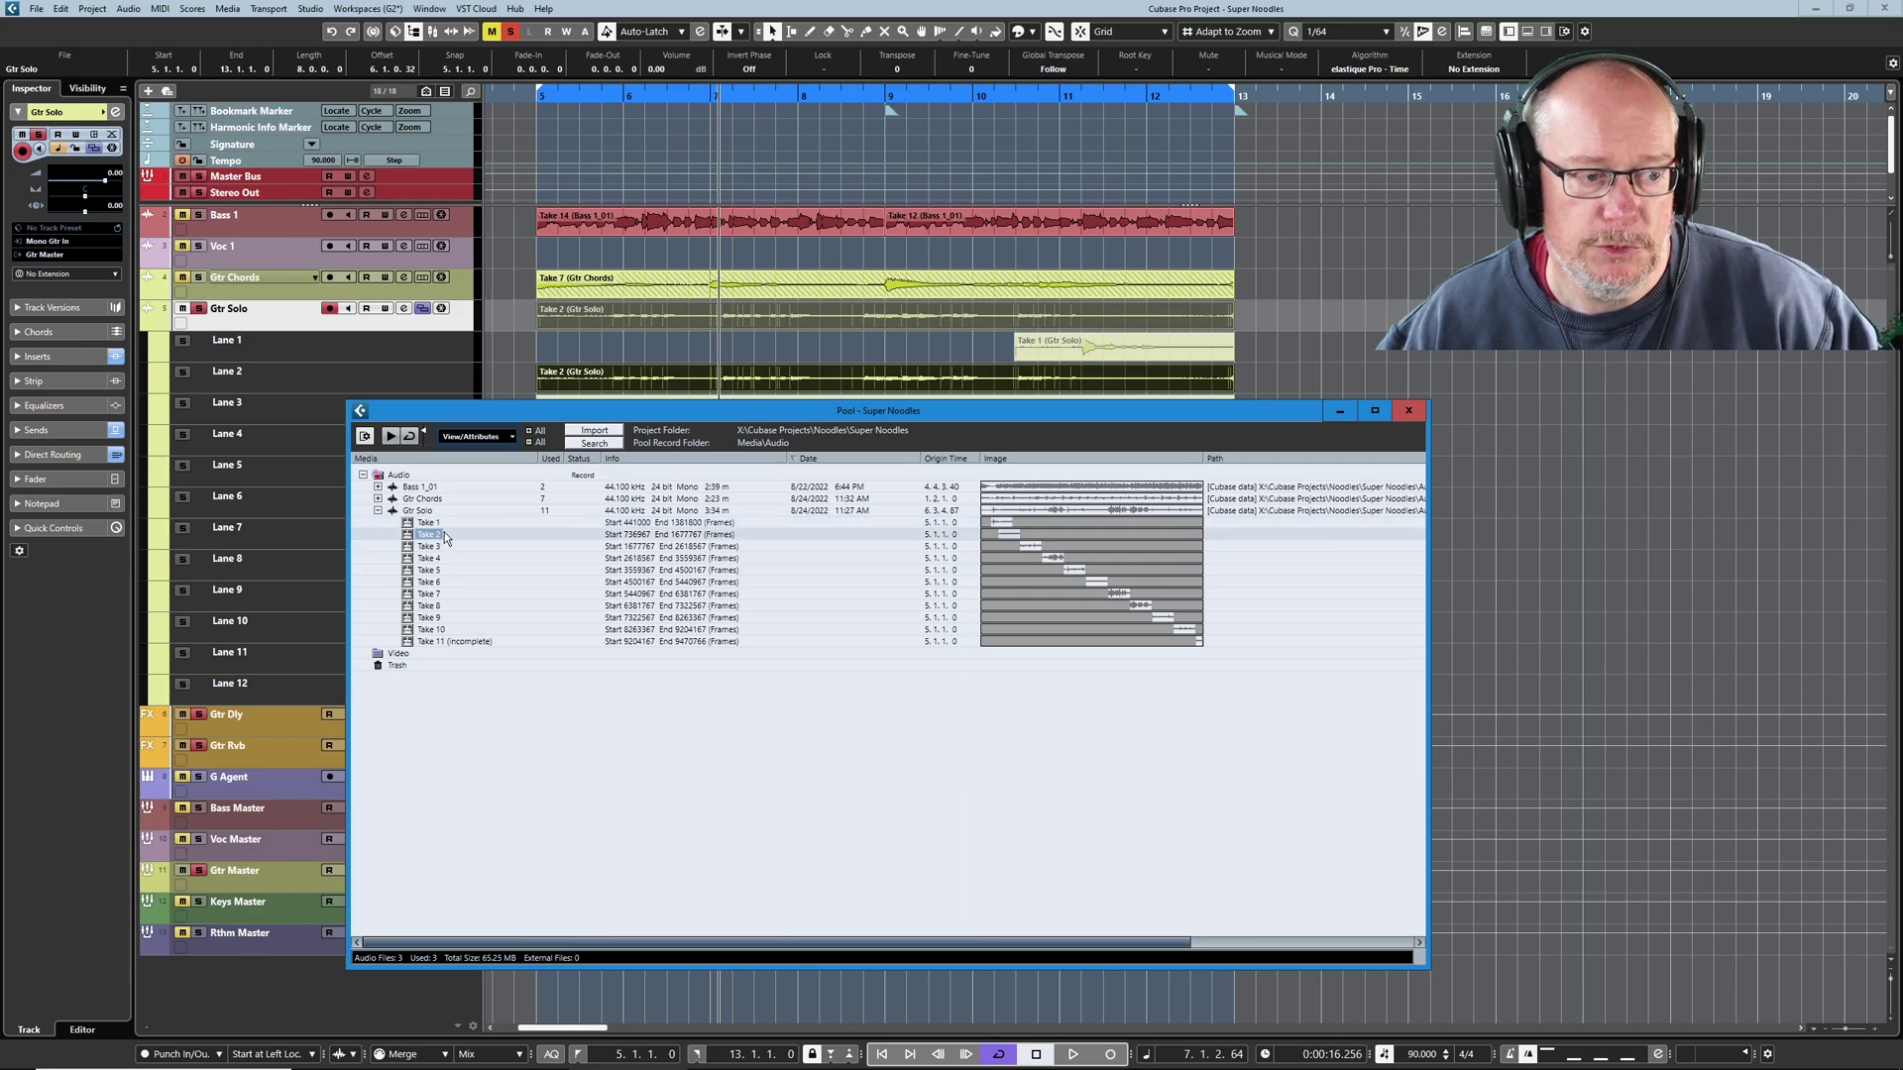
{"action": "left_click", "coordinate": [392, 437]}
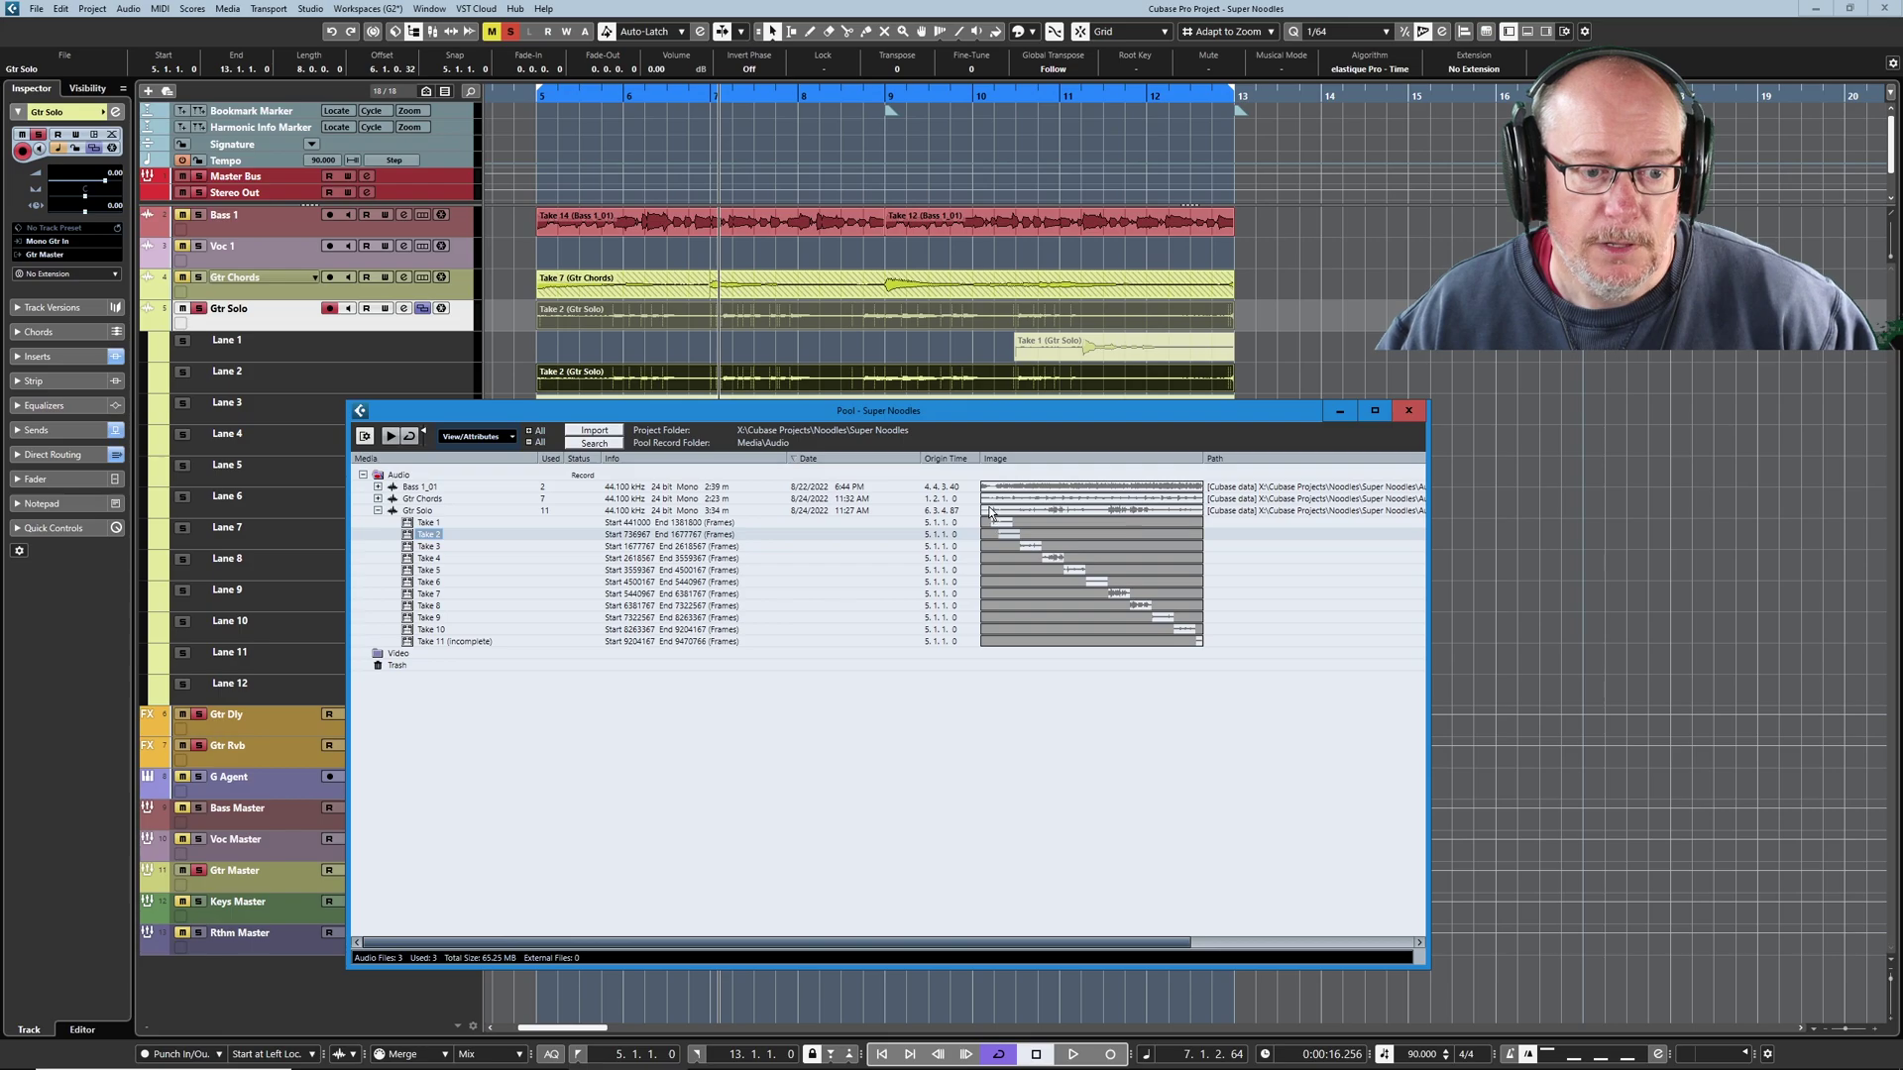
{"action": "left_click_drag", "start_coordinate": [1023, 335], "coordinate": [1010, 337]}
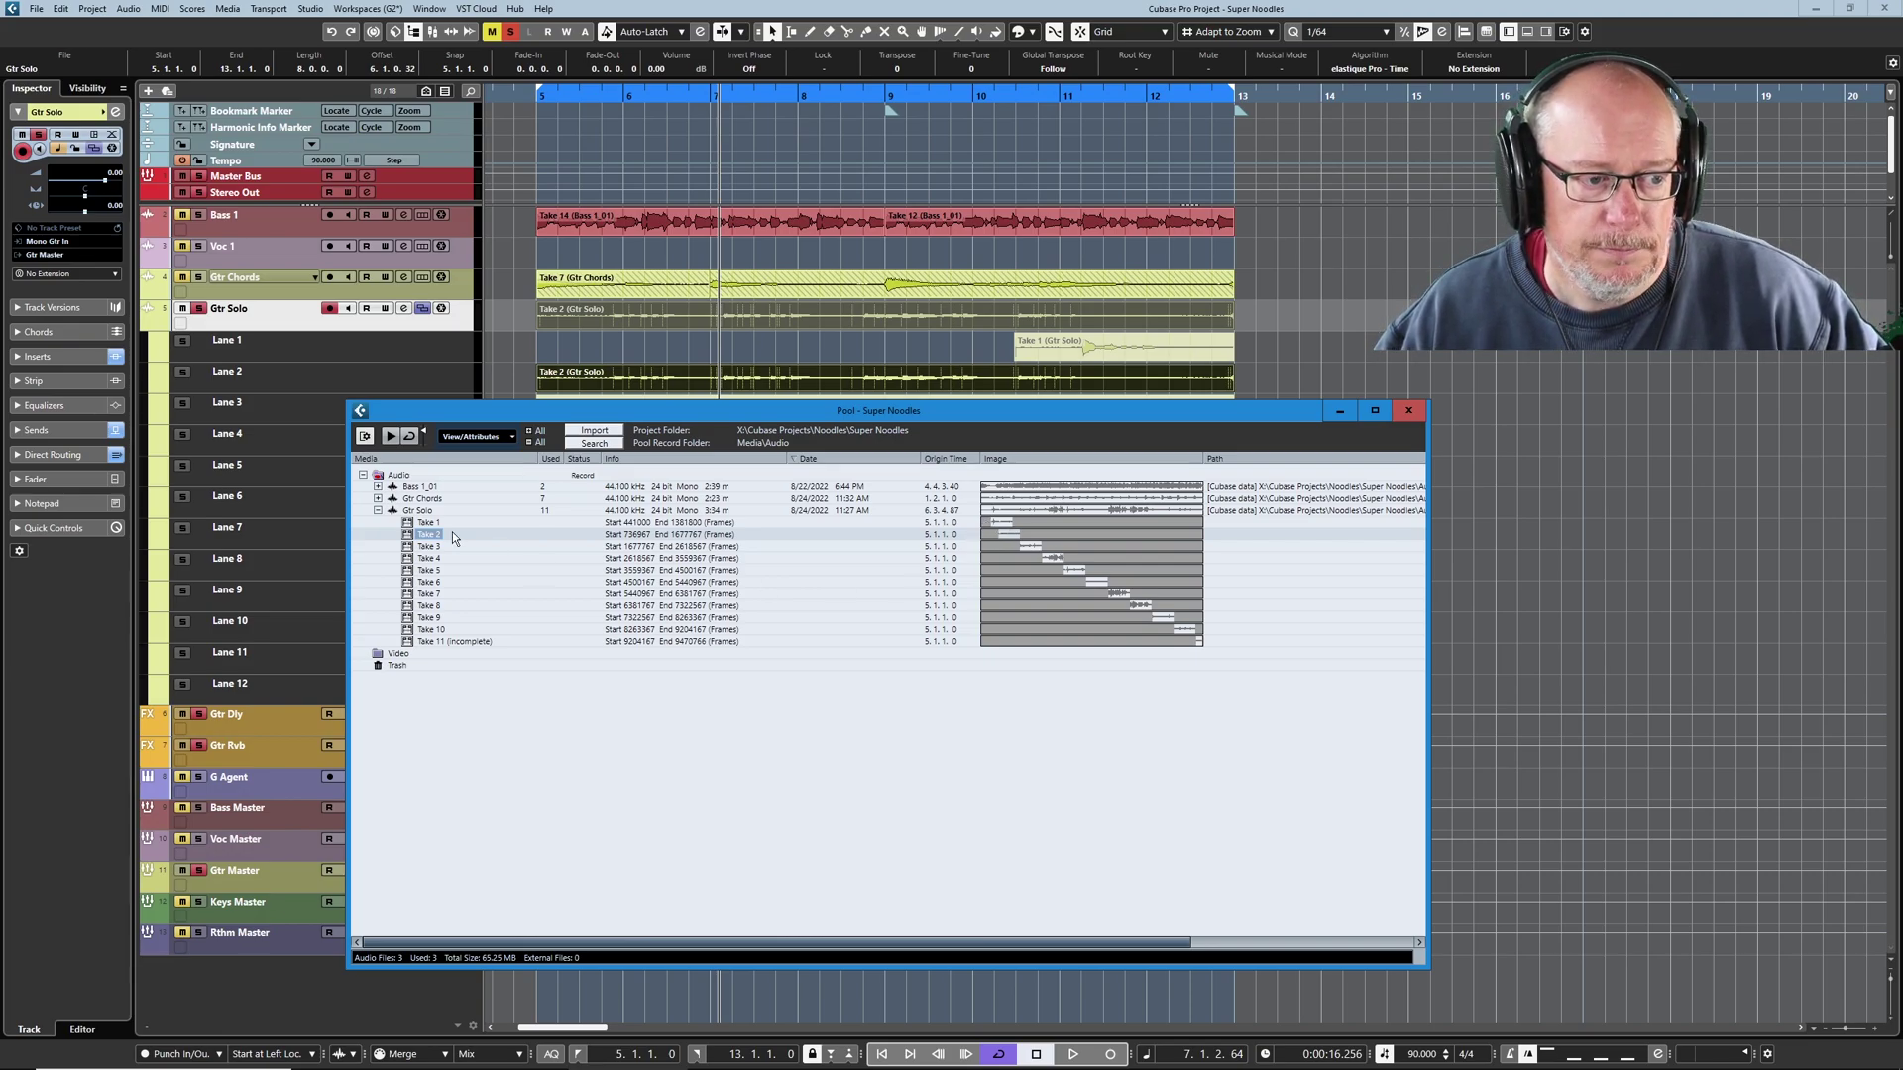
{"action": "left_click", "coordinate": [426, 512]}
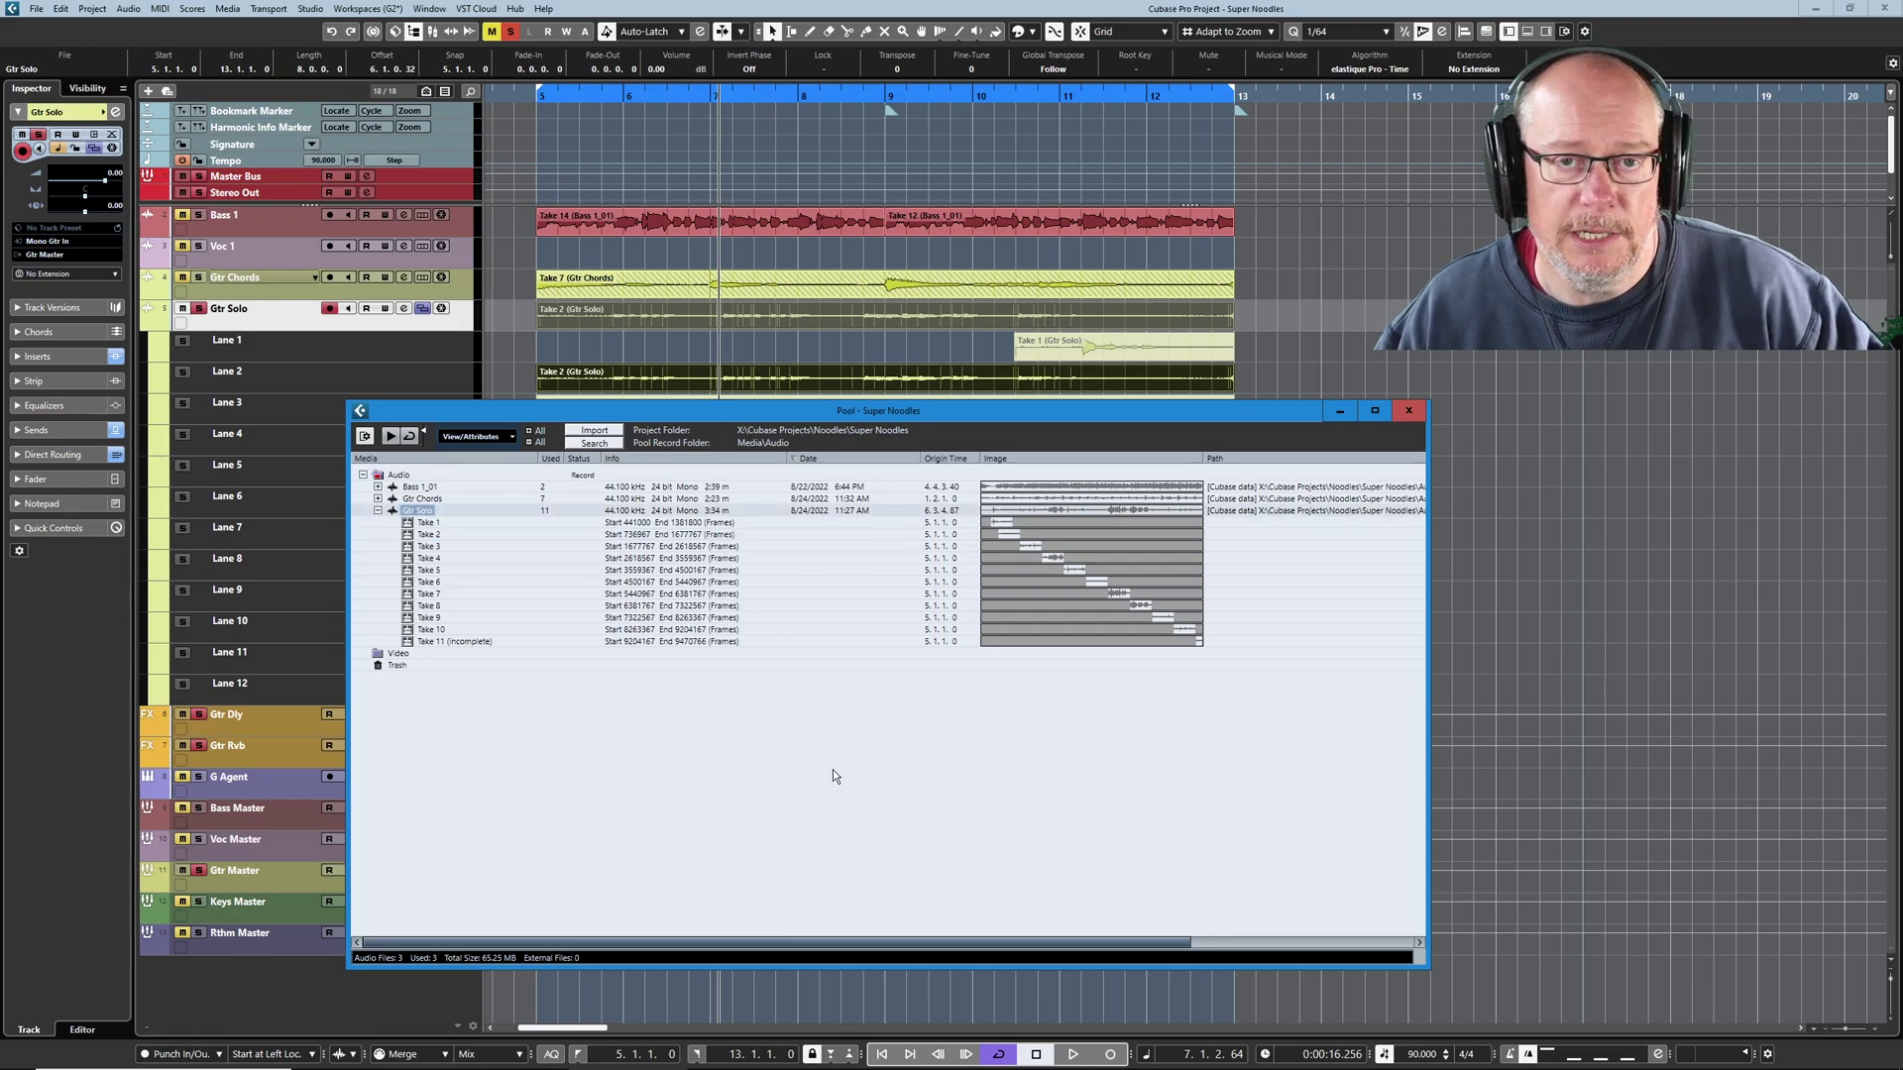
{"action": "left_click", "coordinate": [388, 436]}
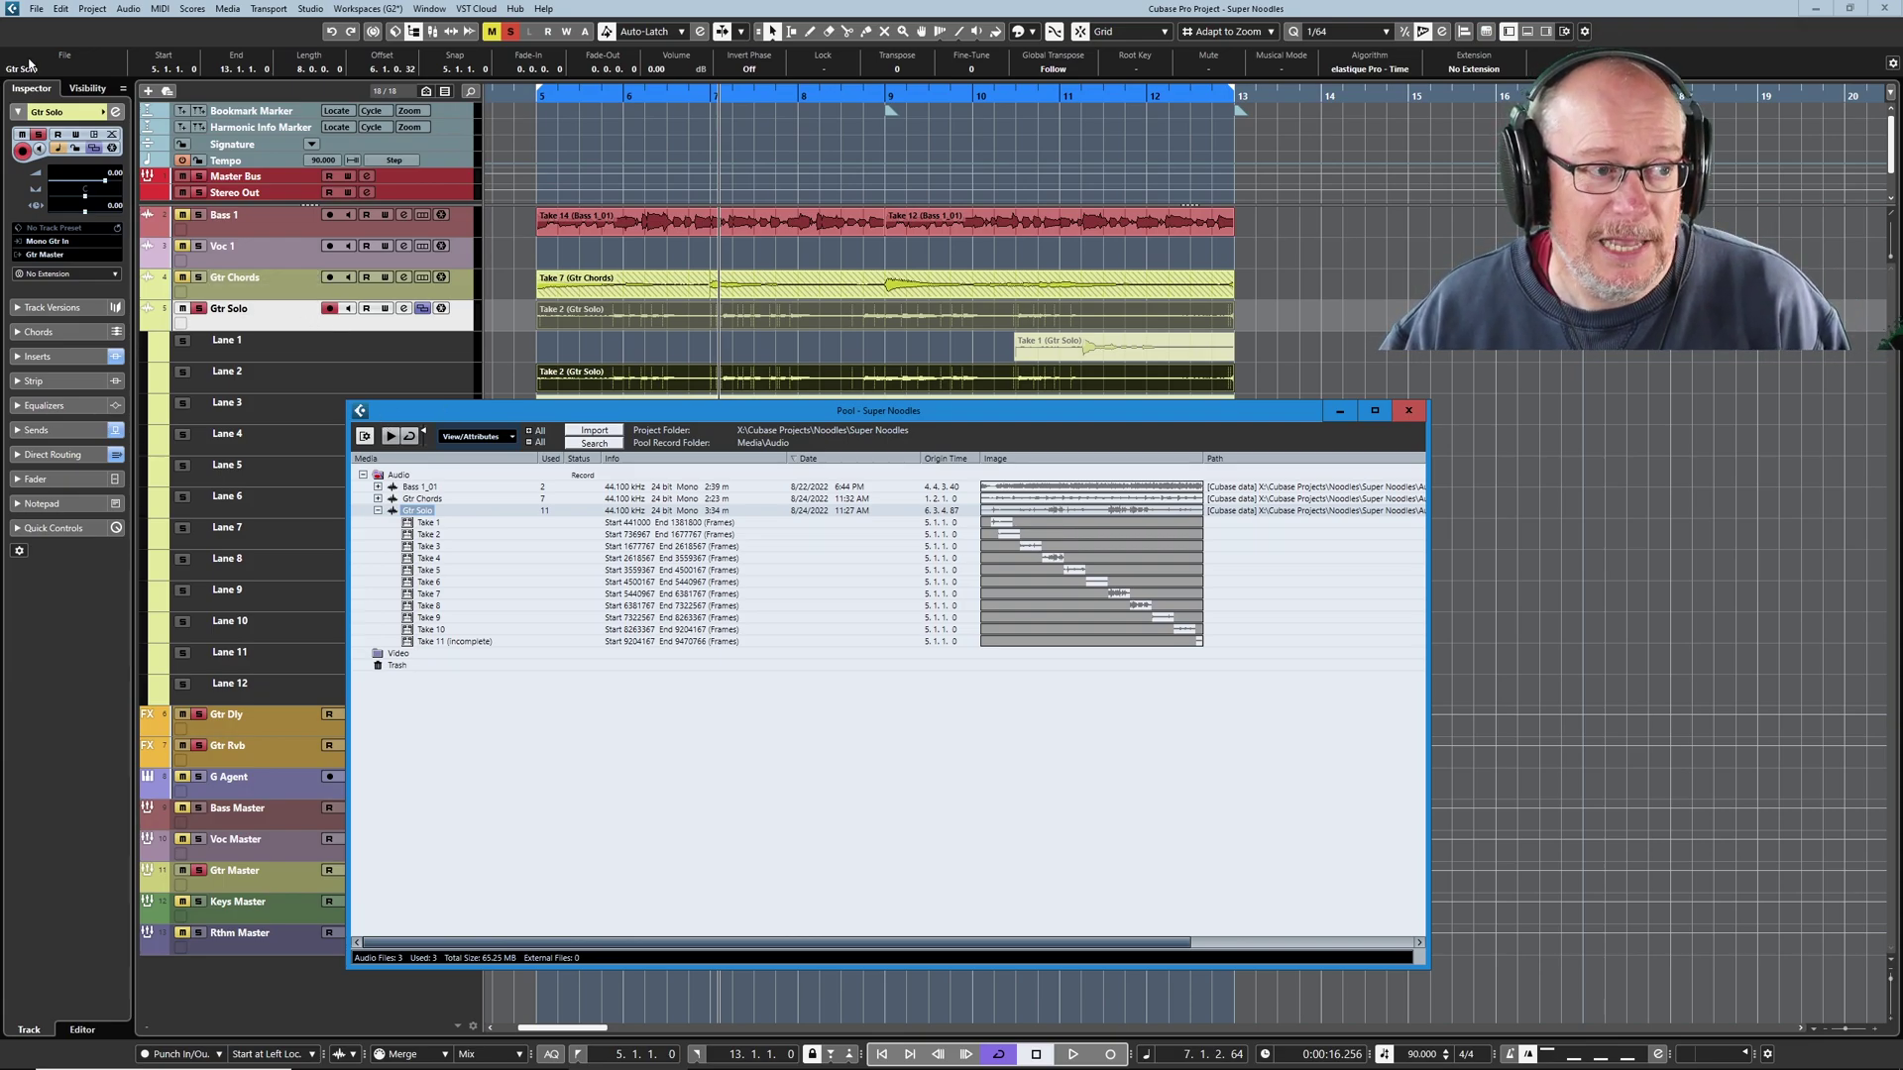
{"action": "left_click", "coordinate": [61, 12]}
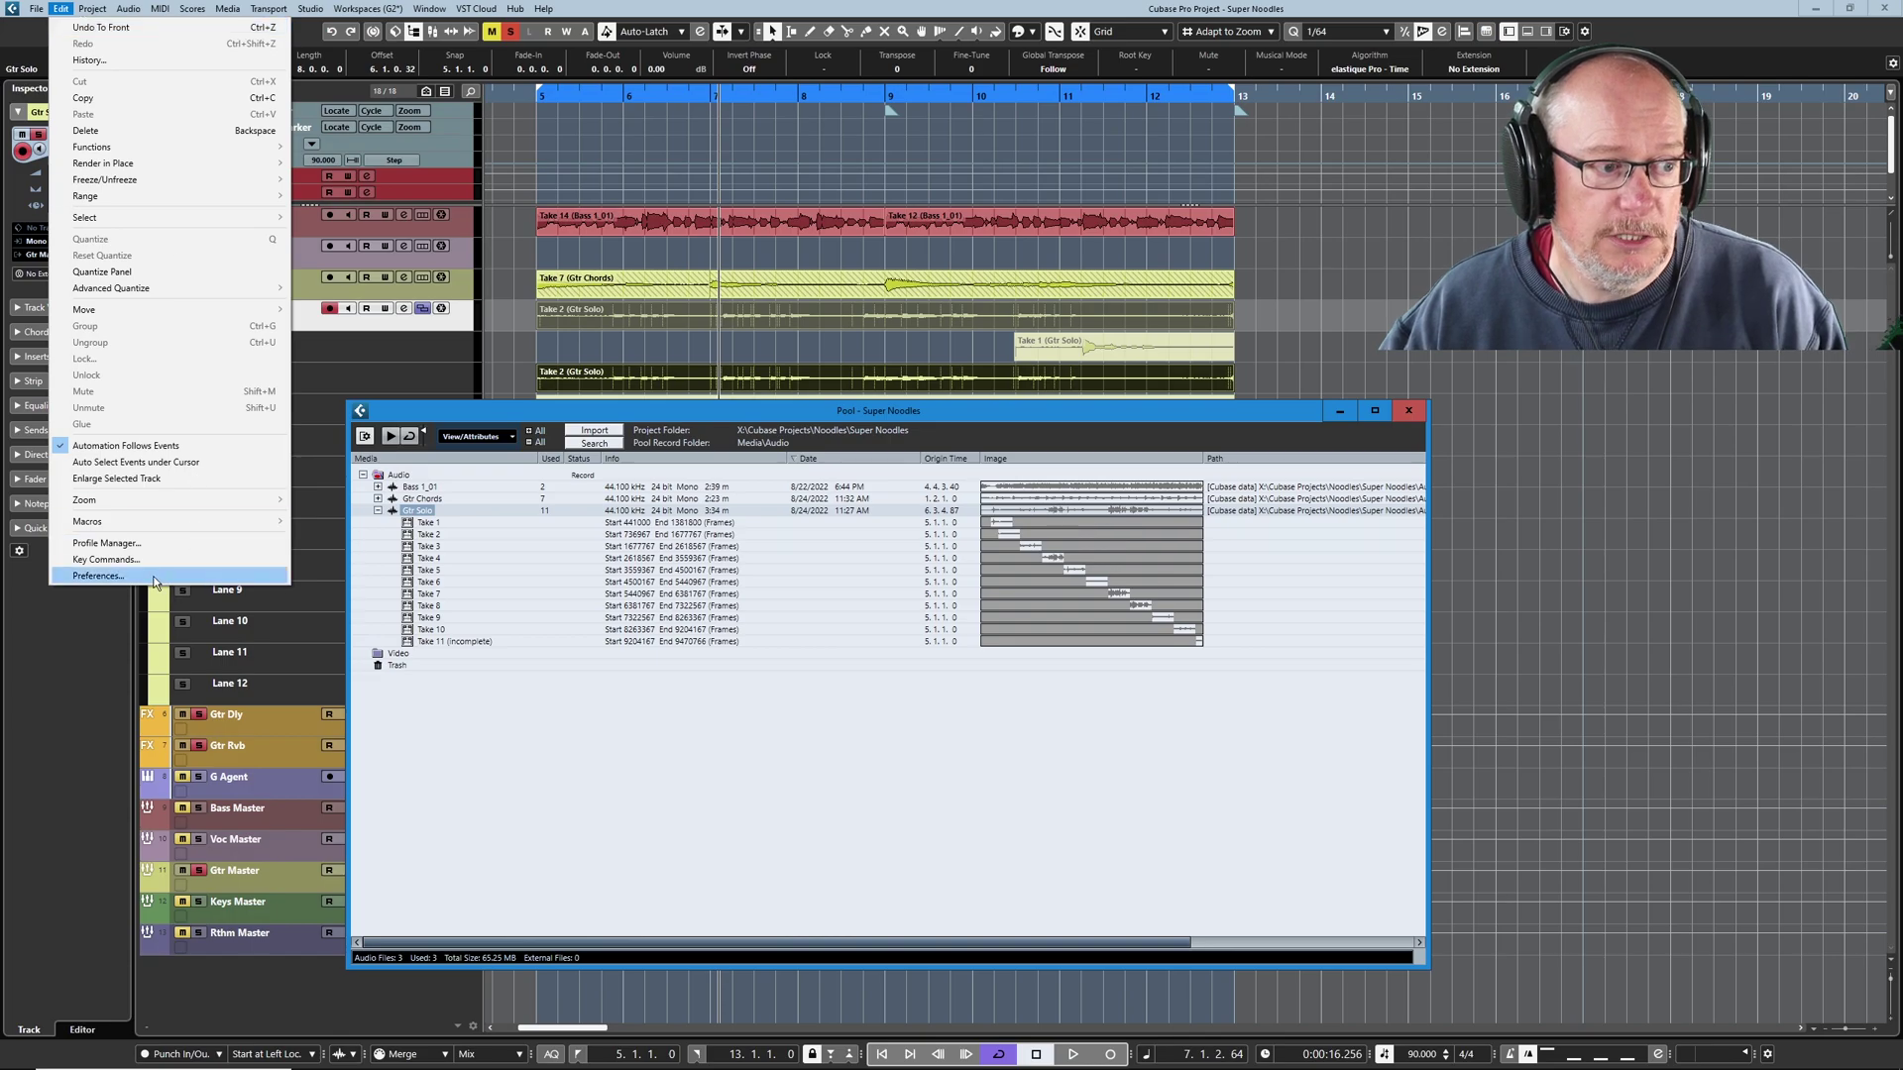
{"action": "left_click", "coordinate": [95, 574]}
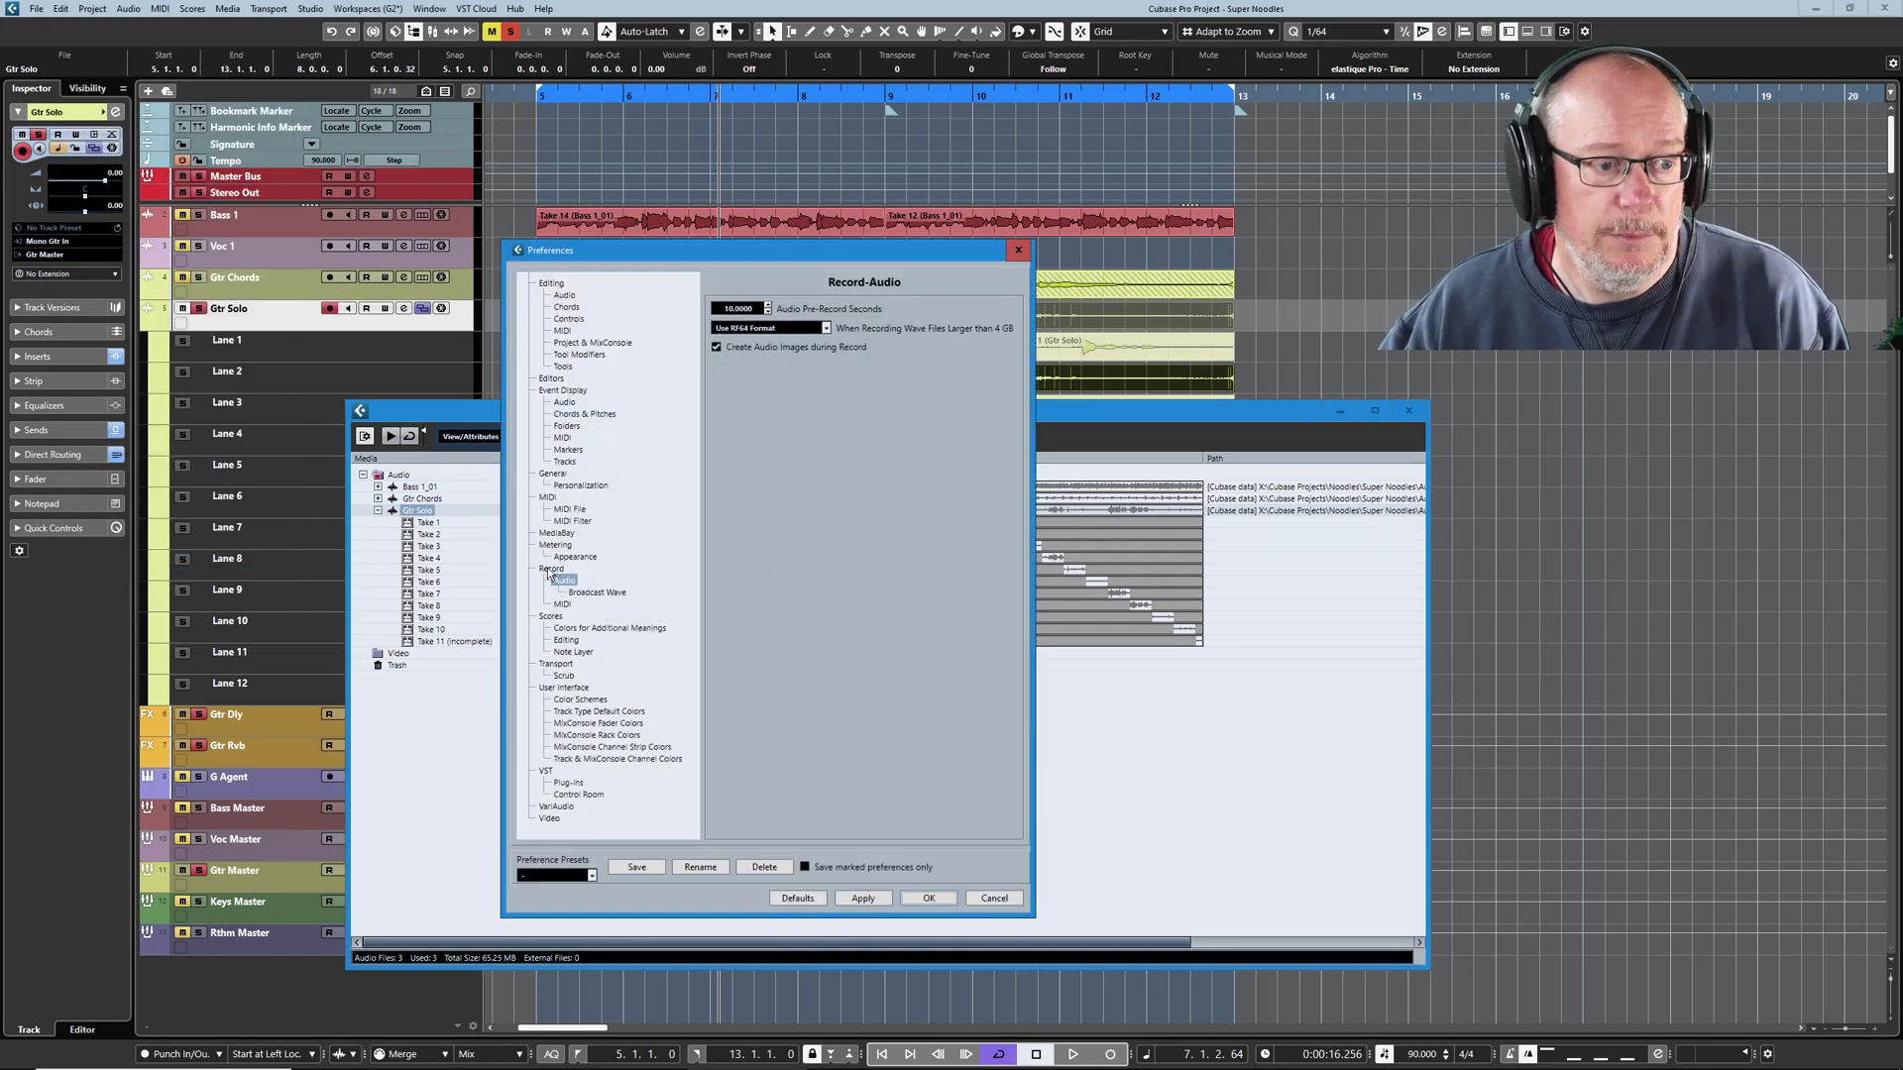
{"action": "left_click", "coordinate": [551, 569]}
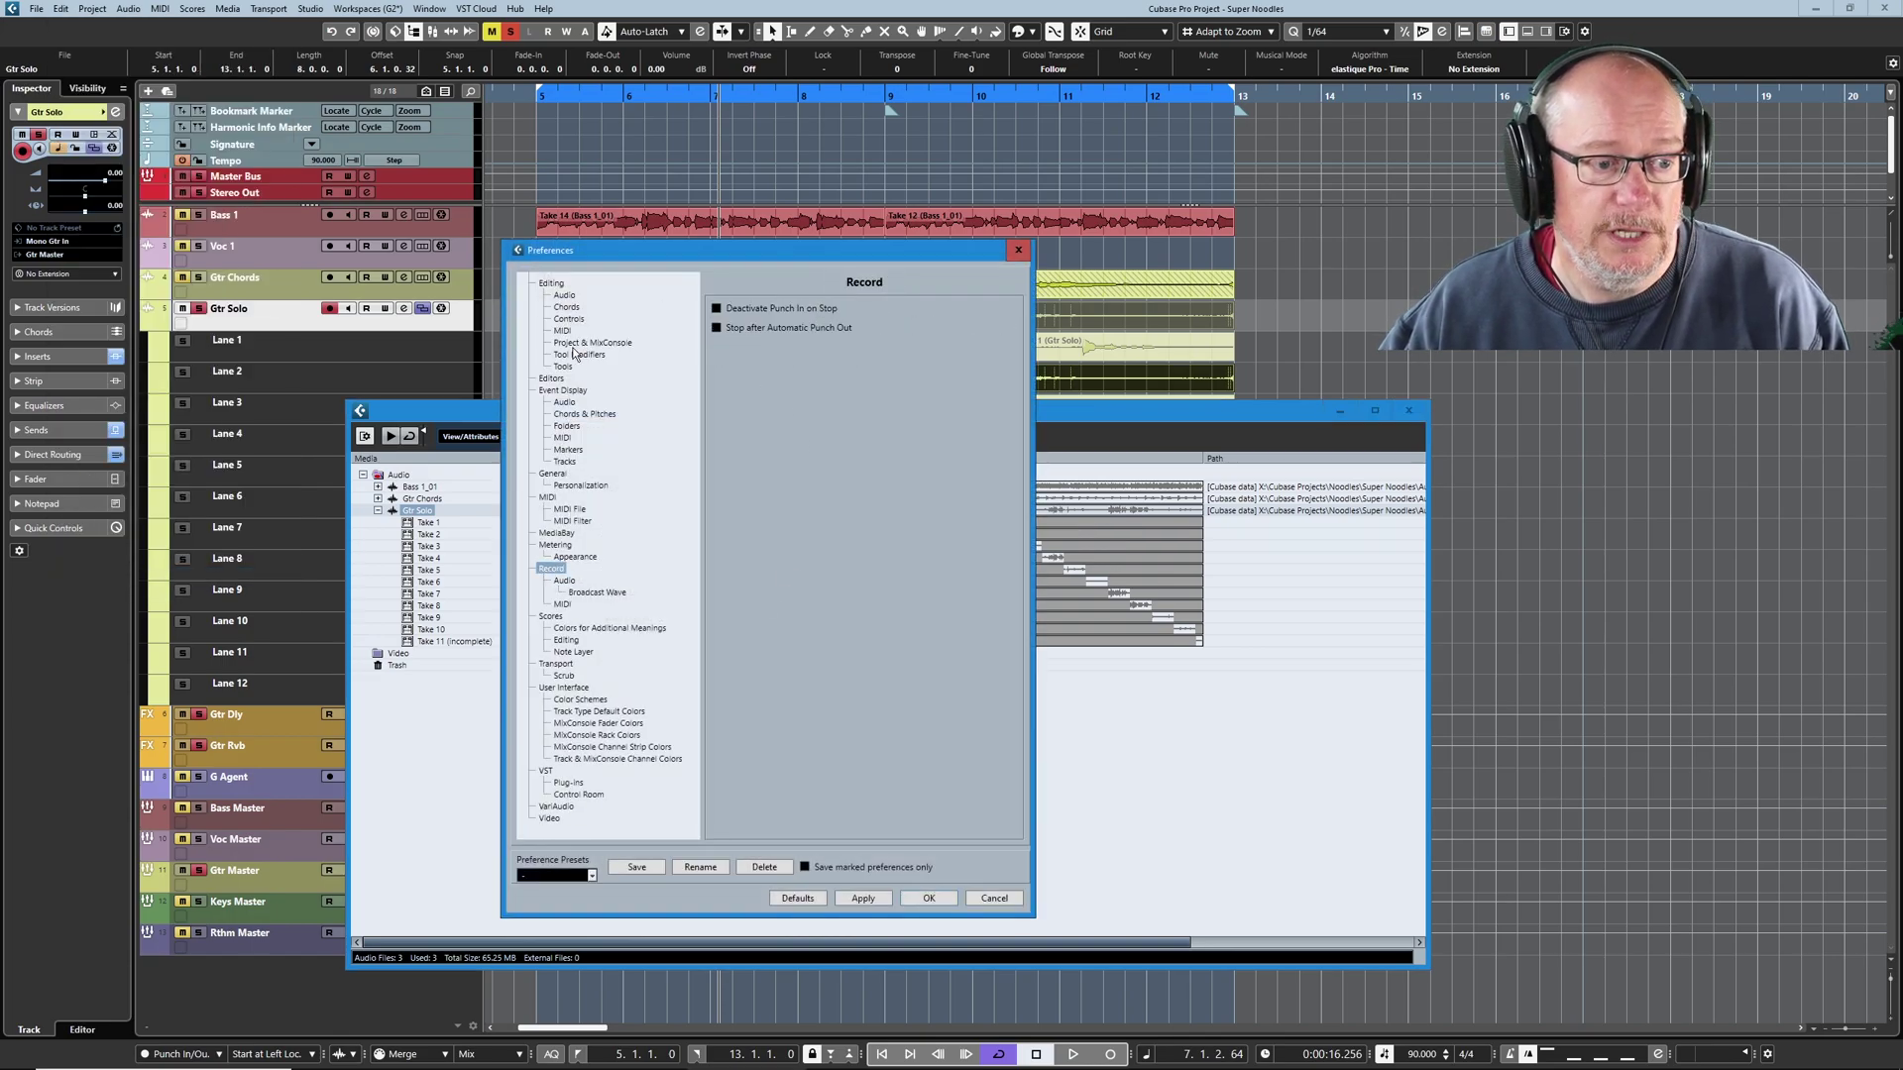
{"action": "left_click", "coordinate": [570, 582]}
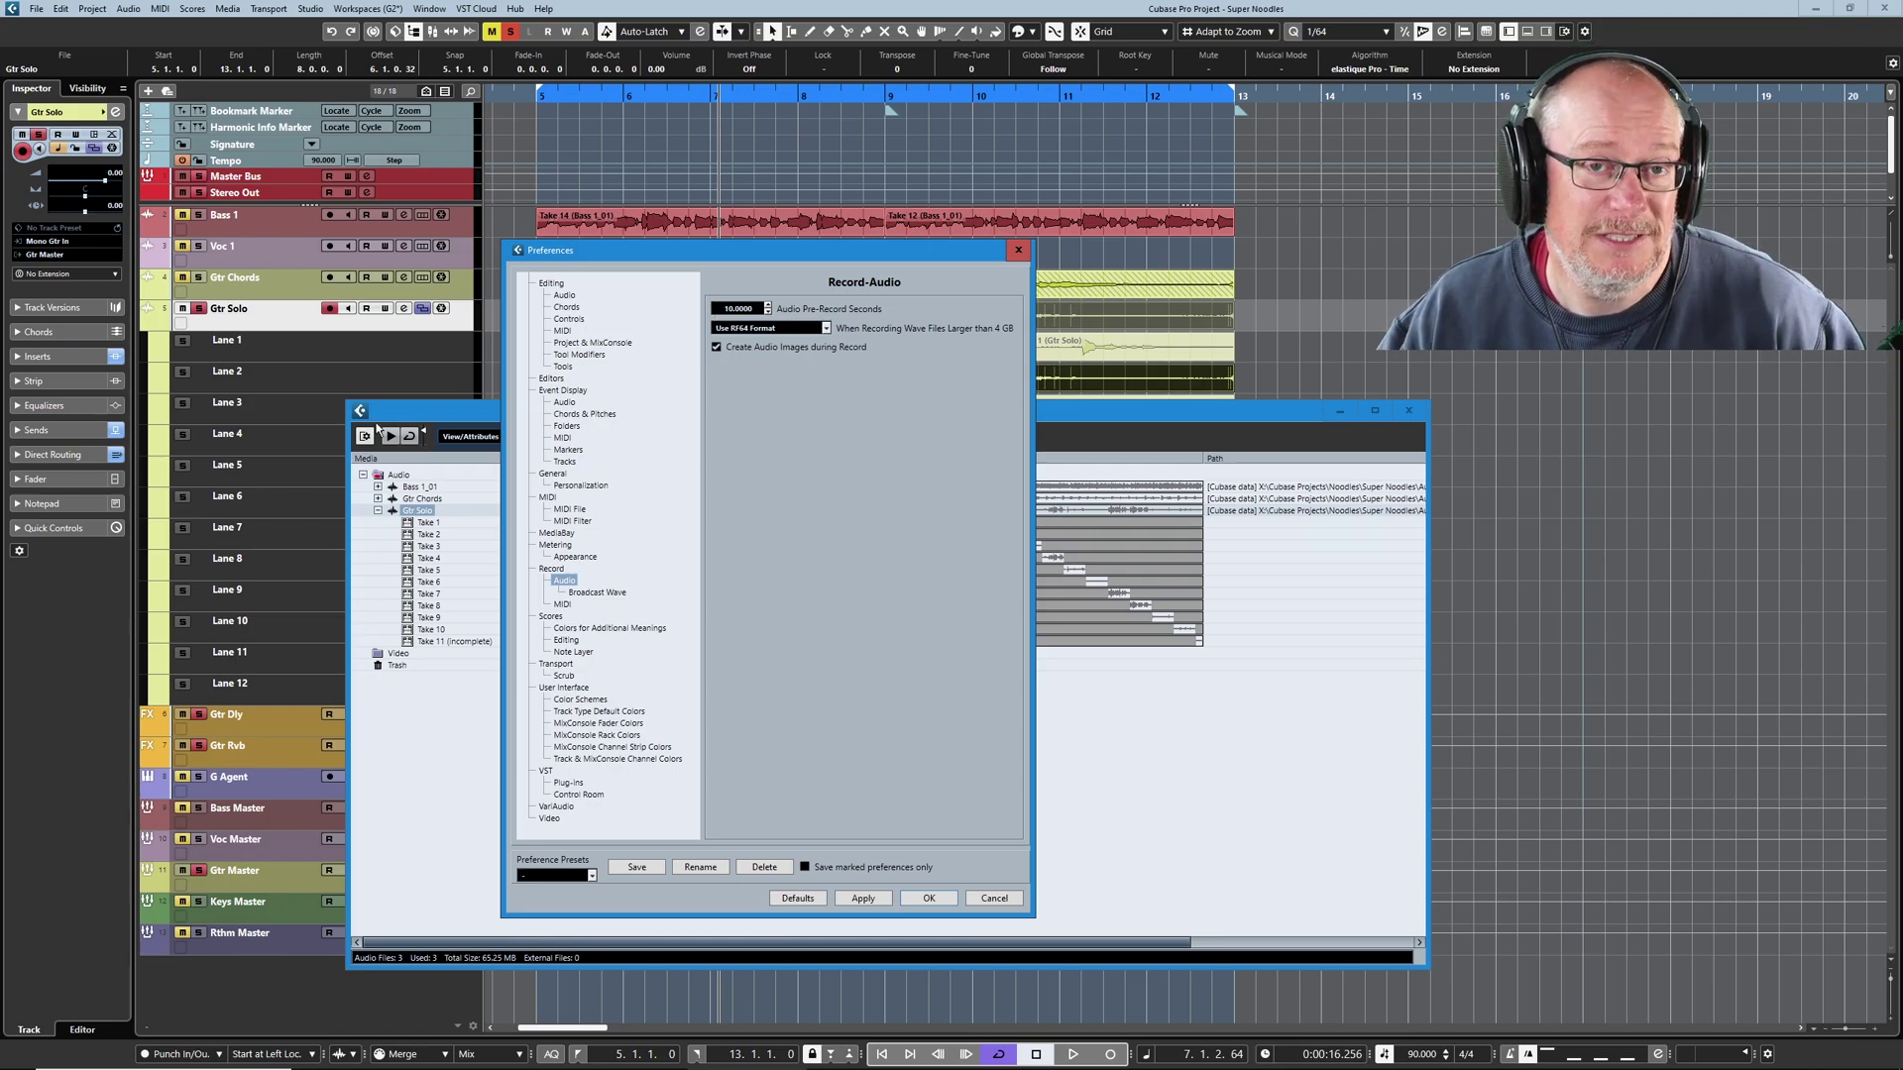
{"action": "left_click", "coordinate": [994, 898]}
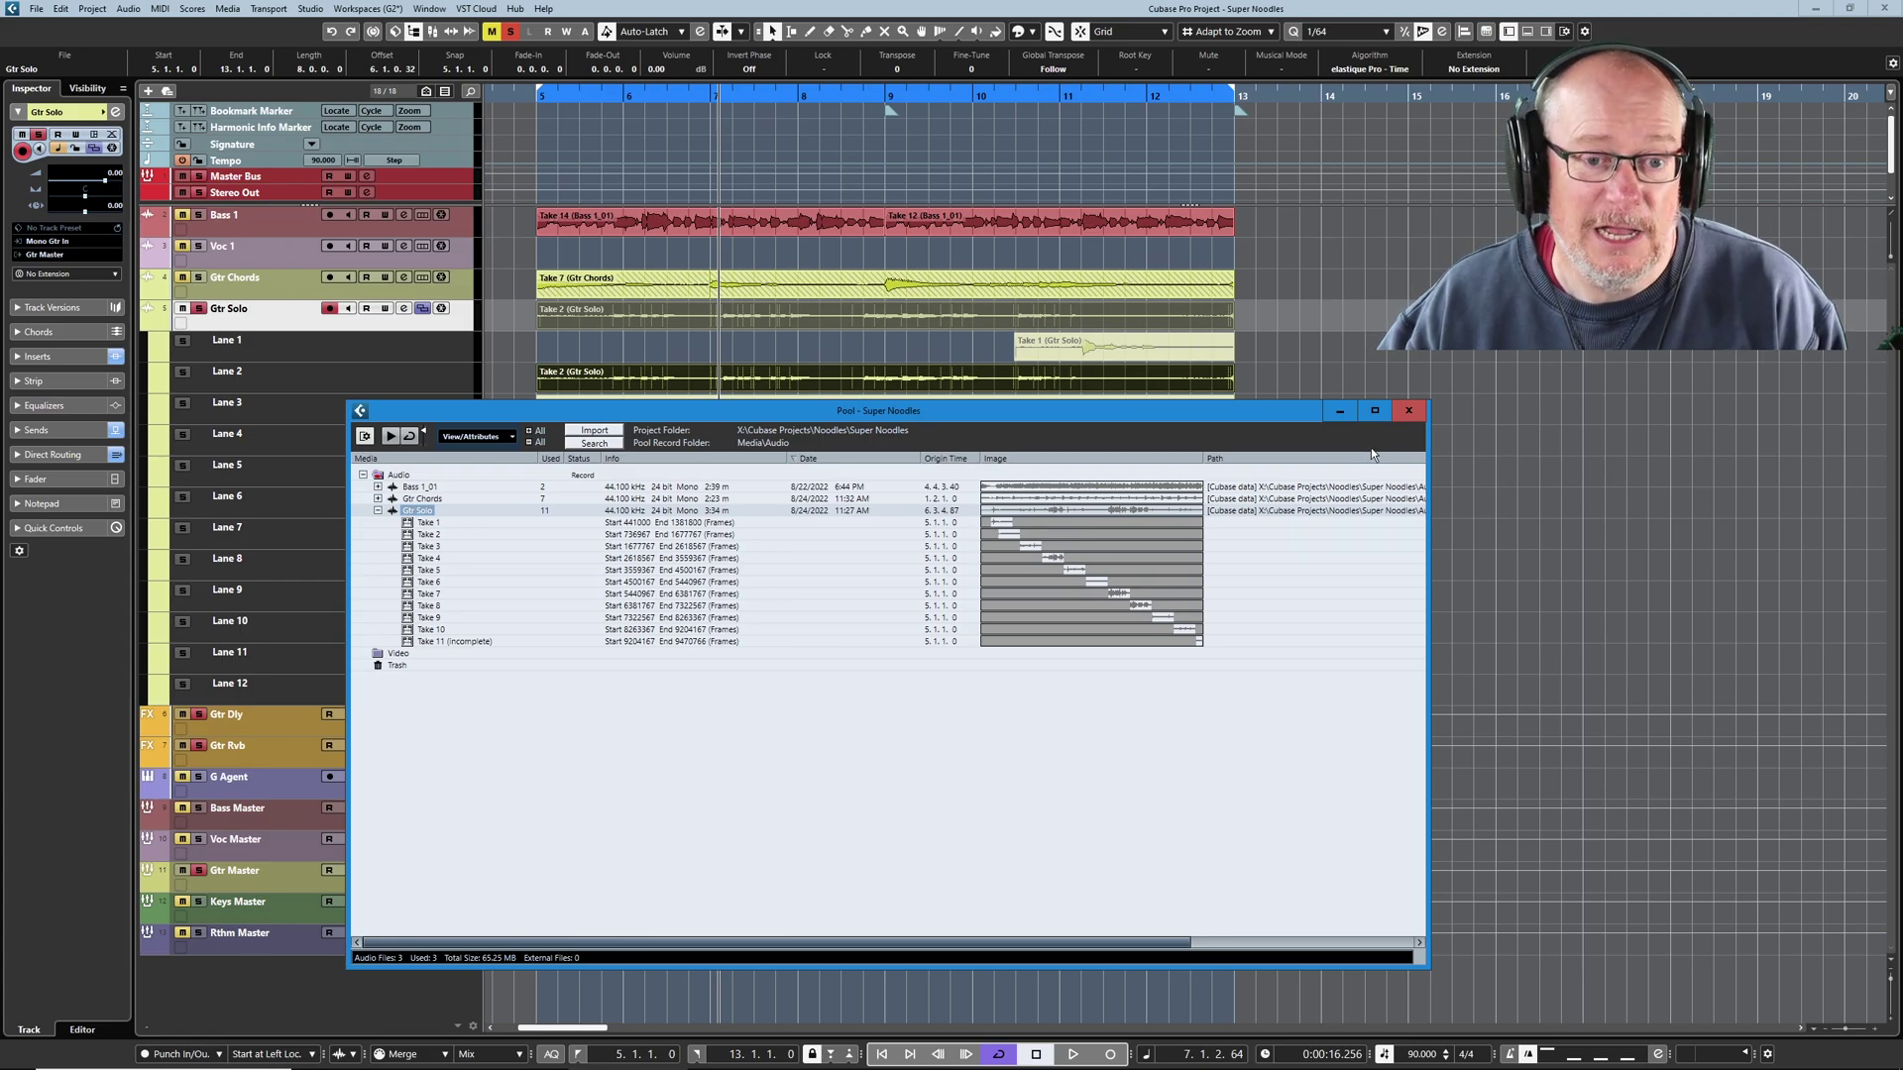
Close the Pool, trim Take 1's start back to 6.3.4.87, then undo the trim
{"action": "left_click", "coordinate": [1408, 410]}
{"action": "left_click", "coordinate": [1066, 340]}
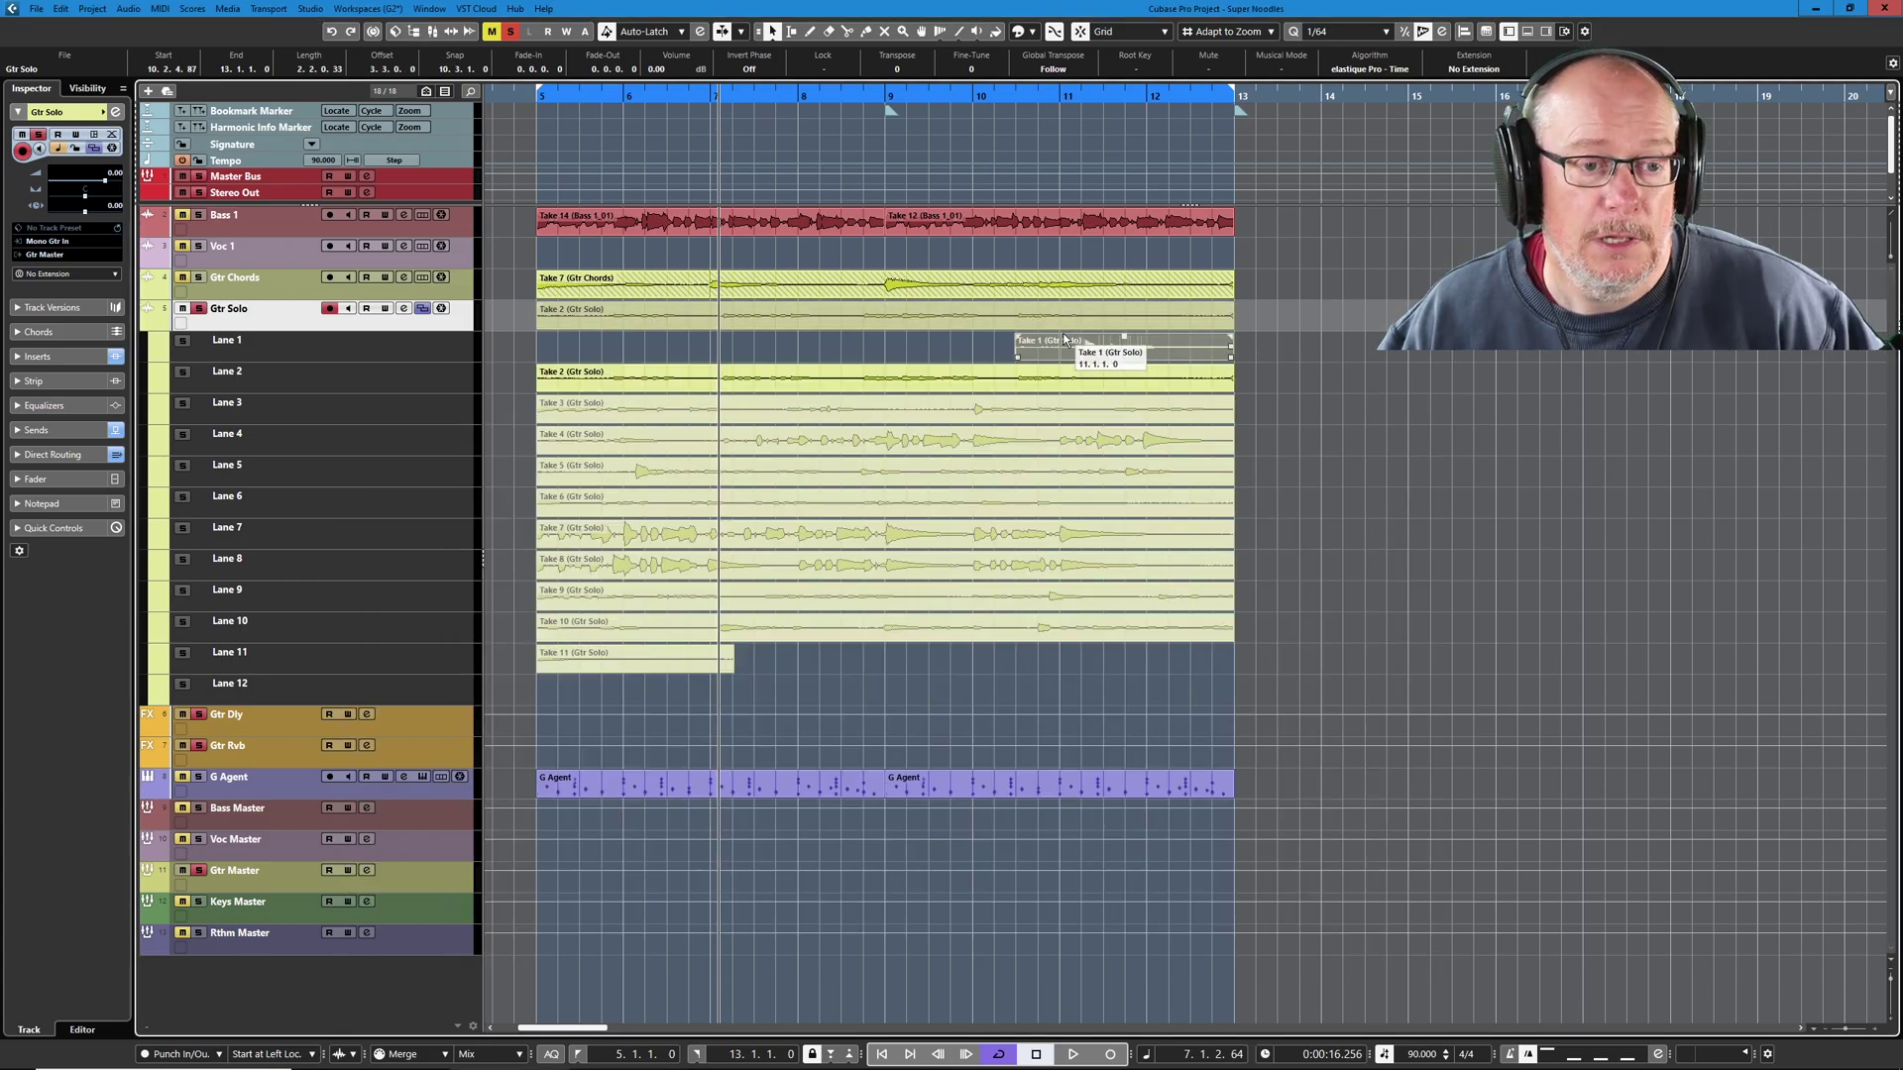
{"action": "left_click_drag", "start_coordinate": [1065, 340], "coordinate": [689, 349]}
{"action": "scroll", "coordinate": [689, 349], "scroll_direction": "left", "scroll_amount": 5}
{"action": "scroll", "coordinate": [1084, 383], "scroll_direction": "up", "scroll_amount": 2}
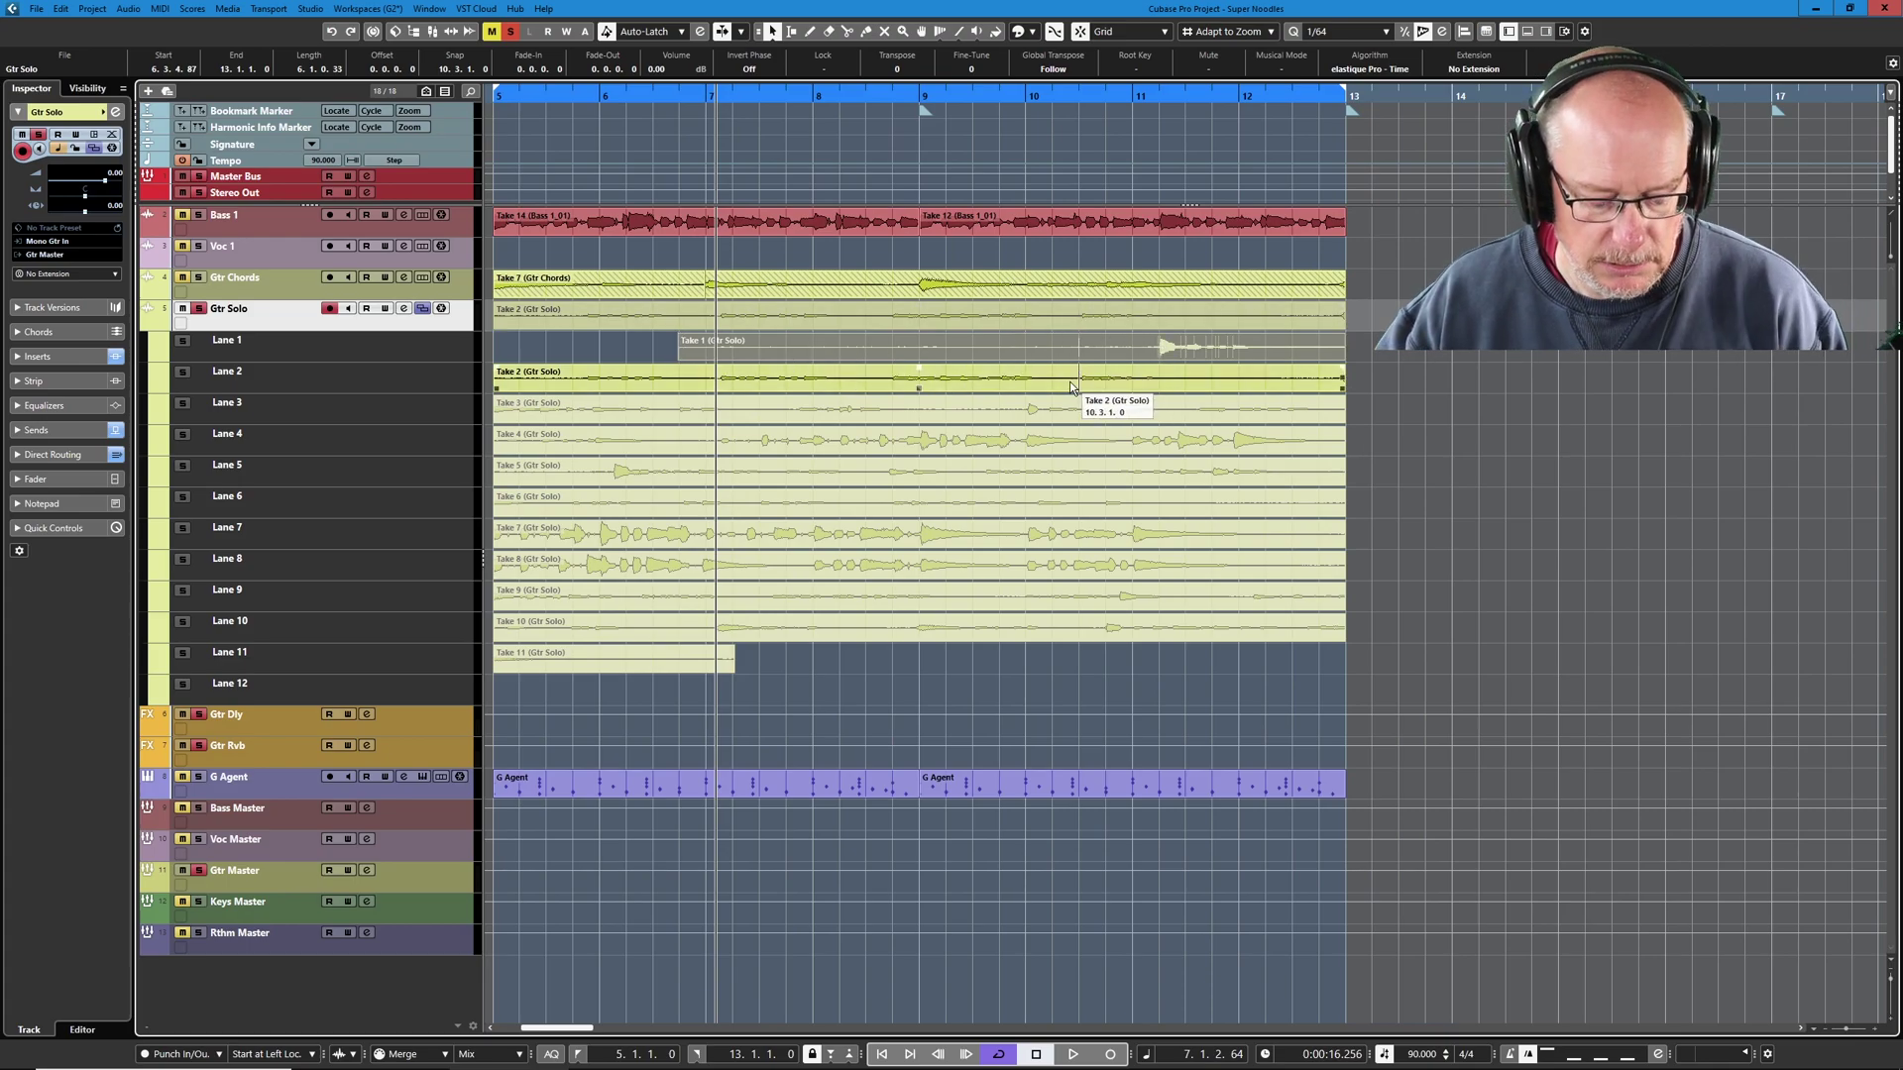
{"action": "key", "text": "ctrl+z"}
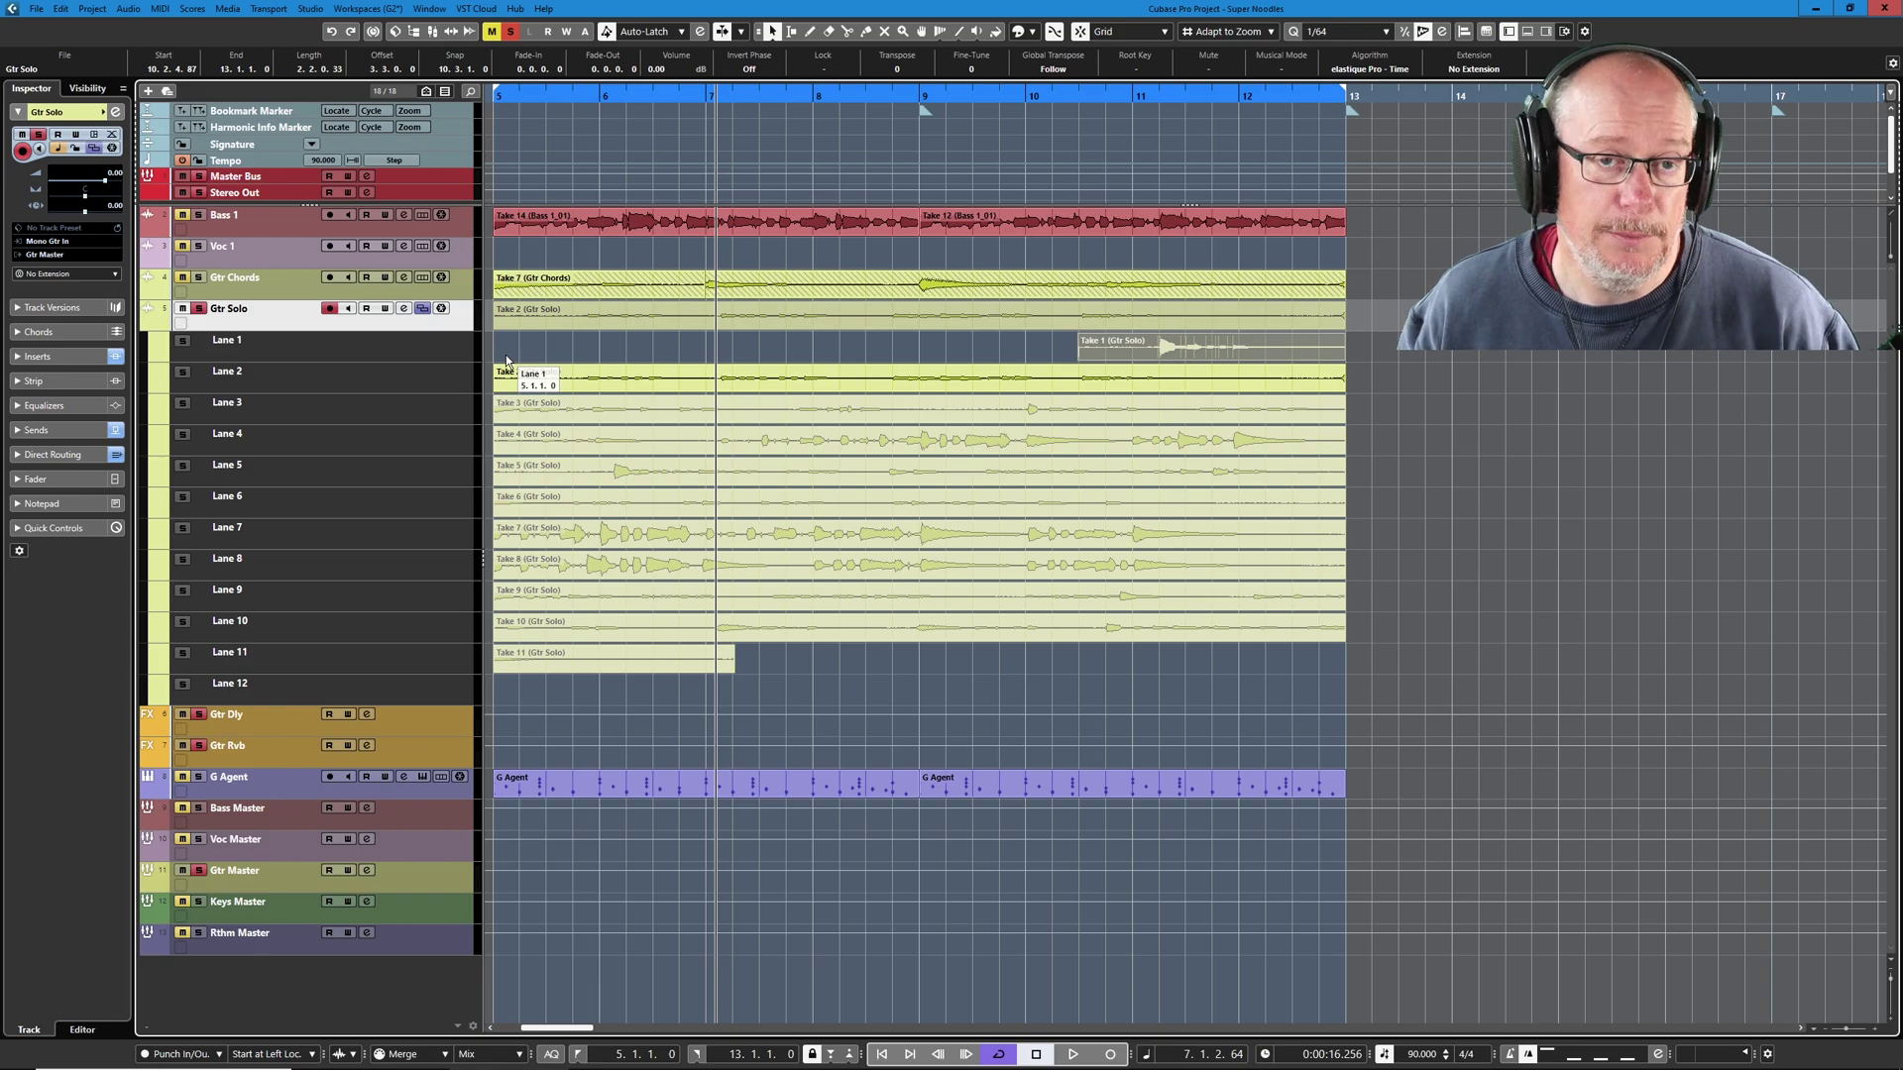
Zoom out to bars 5–20, reopen the Pool, and launch Windows Calculator
{"action": "key", "text": "g"}
{"action": "left_click", "coordinate": [413, 36]}
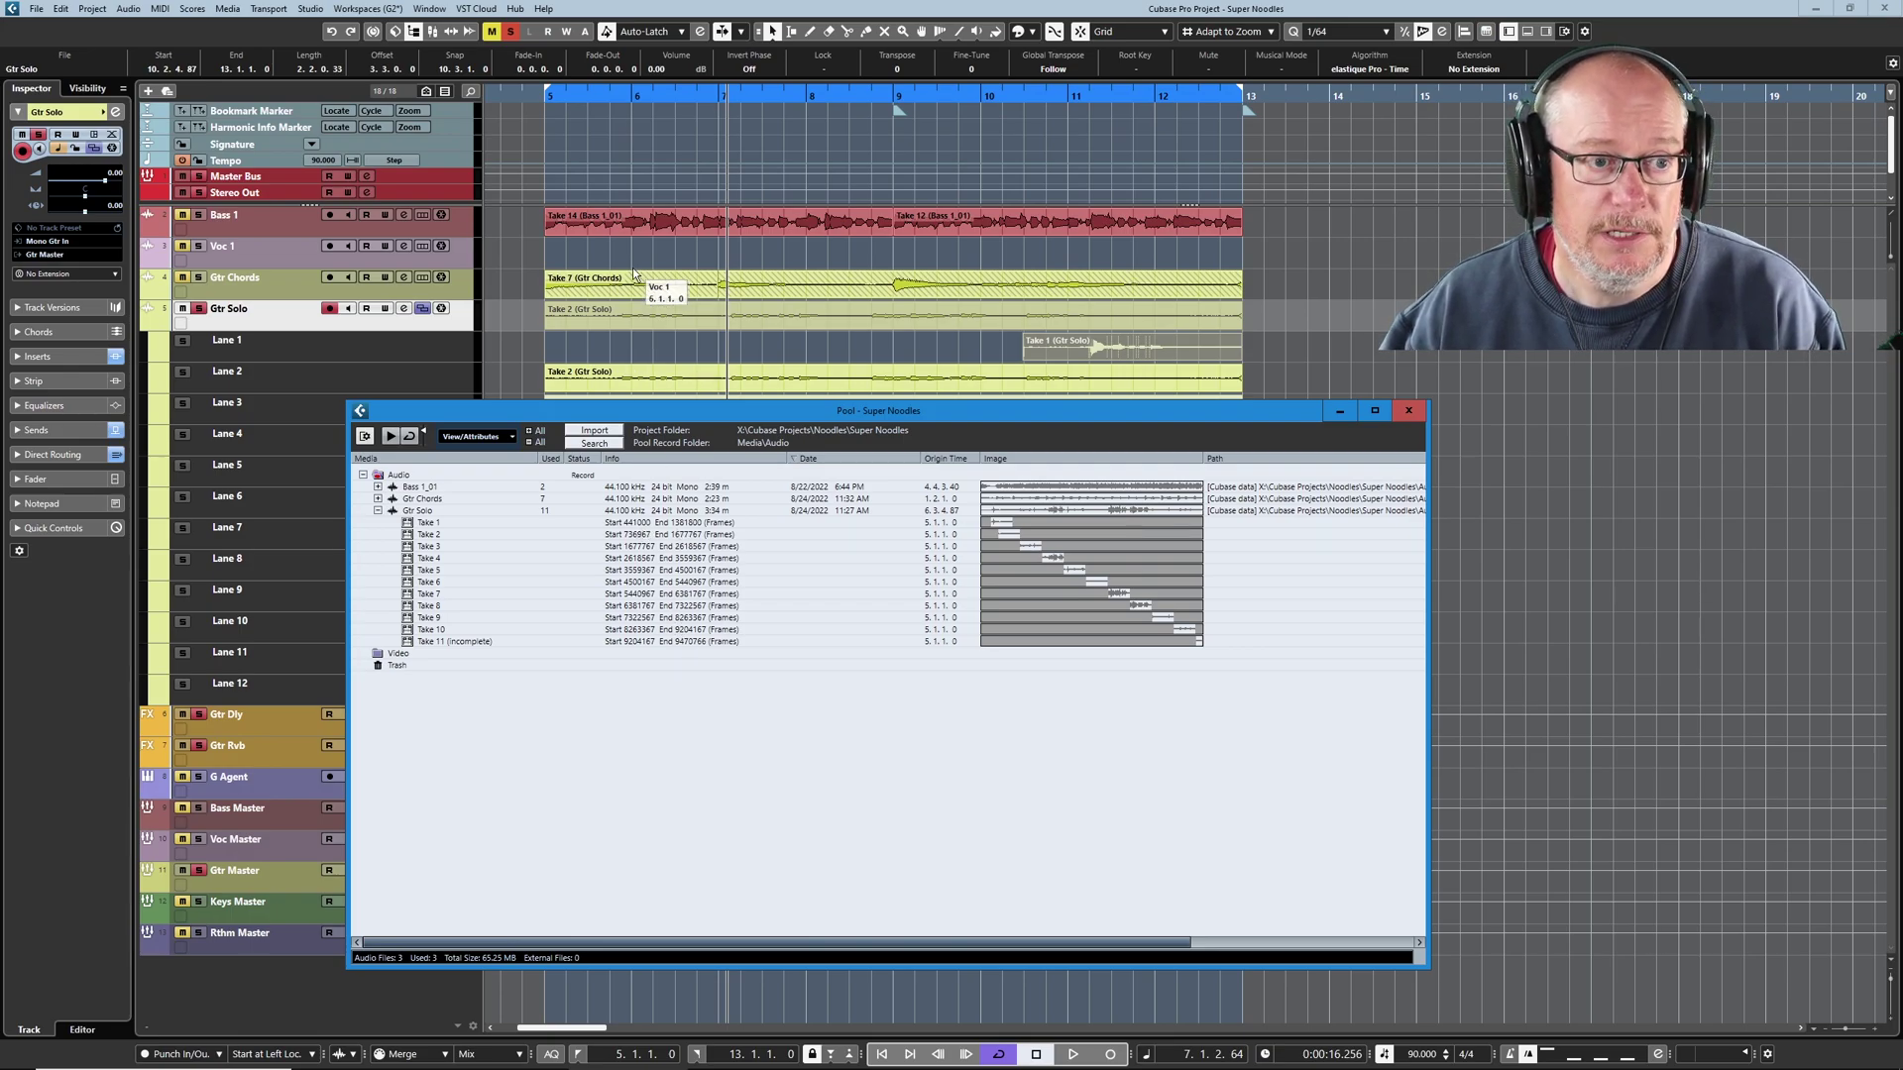
{"action": "key", "text": "XF86Calculator"}
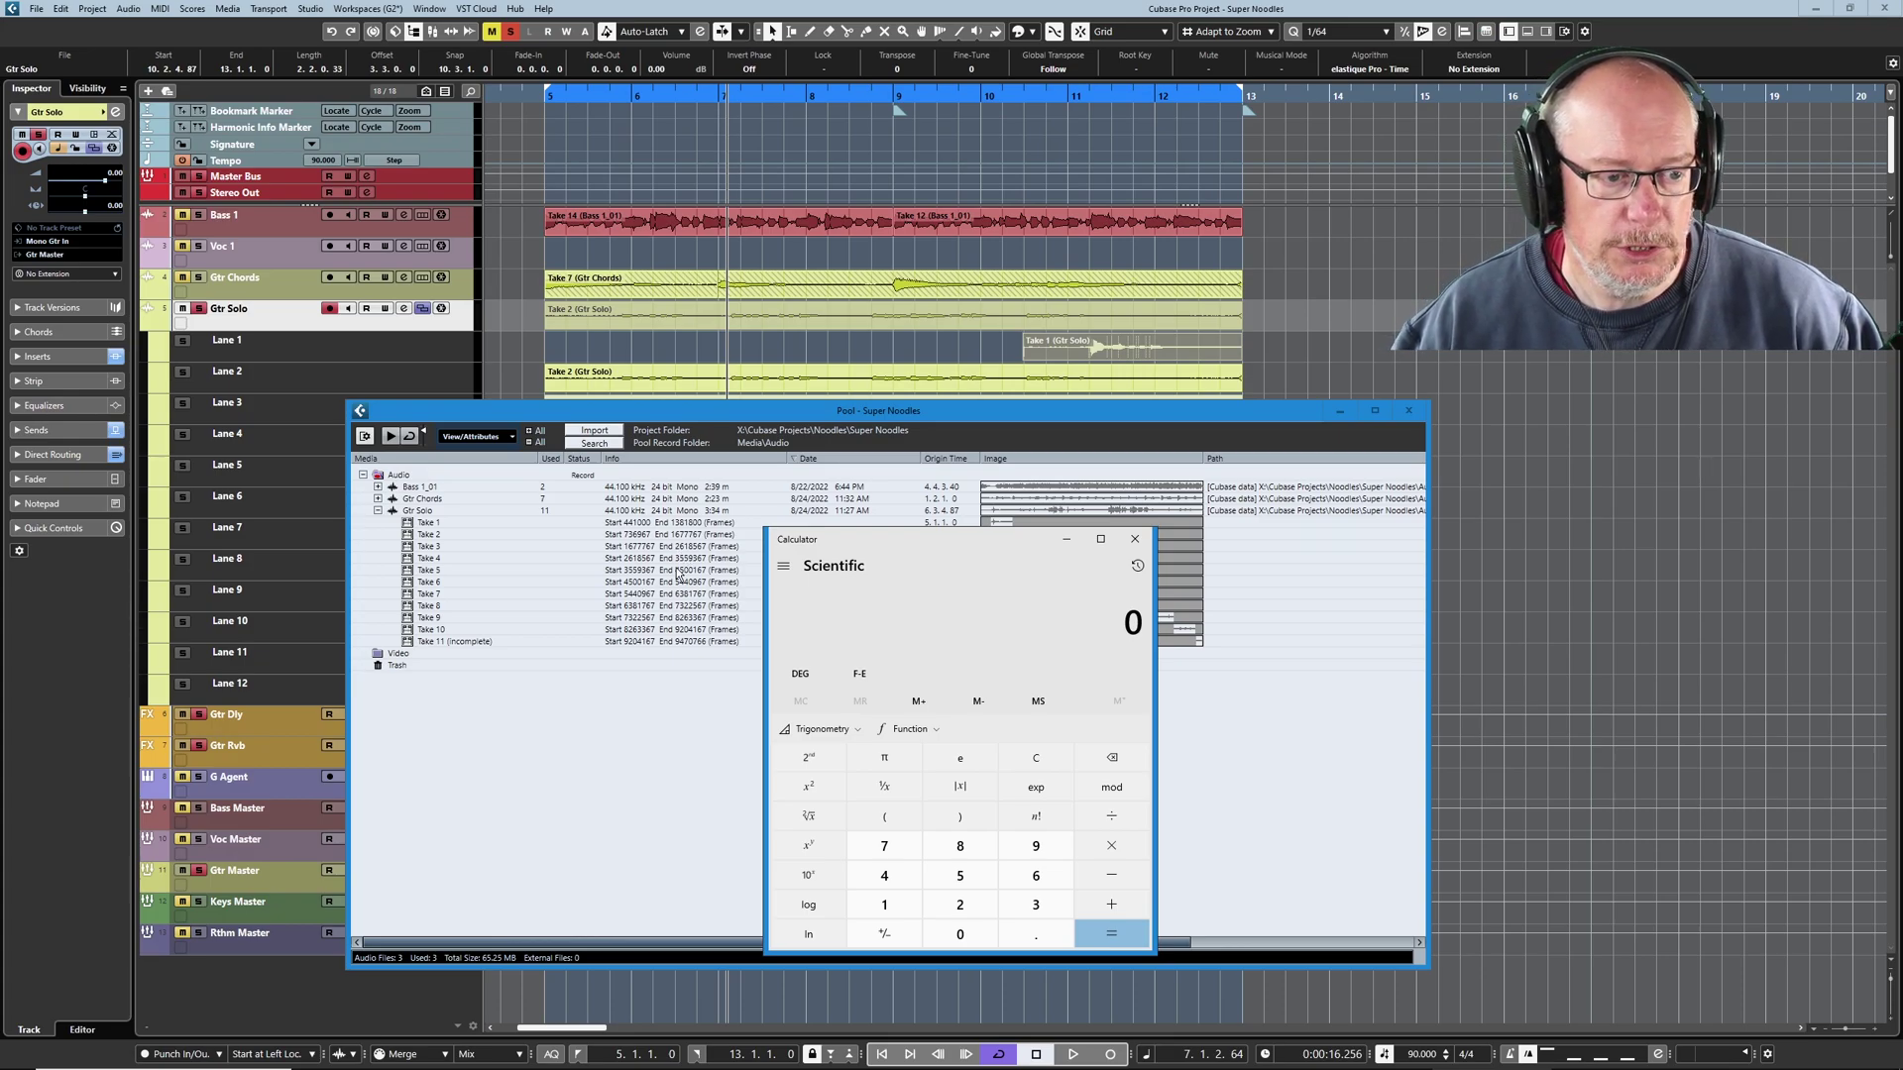
Compute 2618567 − 1677767 = 940800, then divide by 8, by 4, and multiply by 1.5 for 44,100
{"action": "type", "text": "2"}
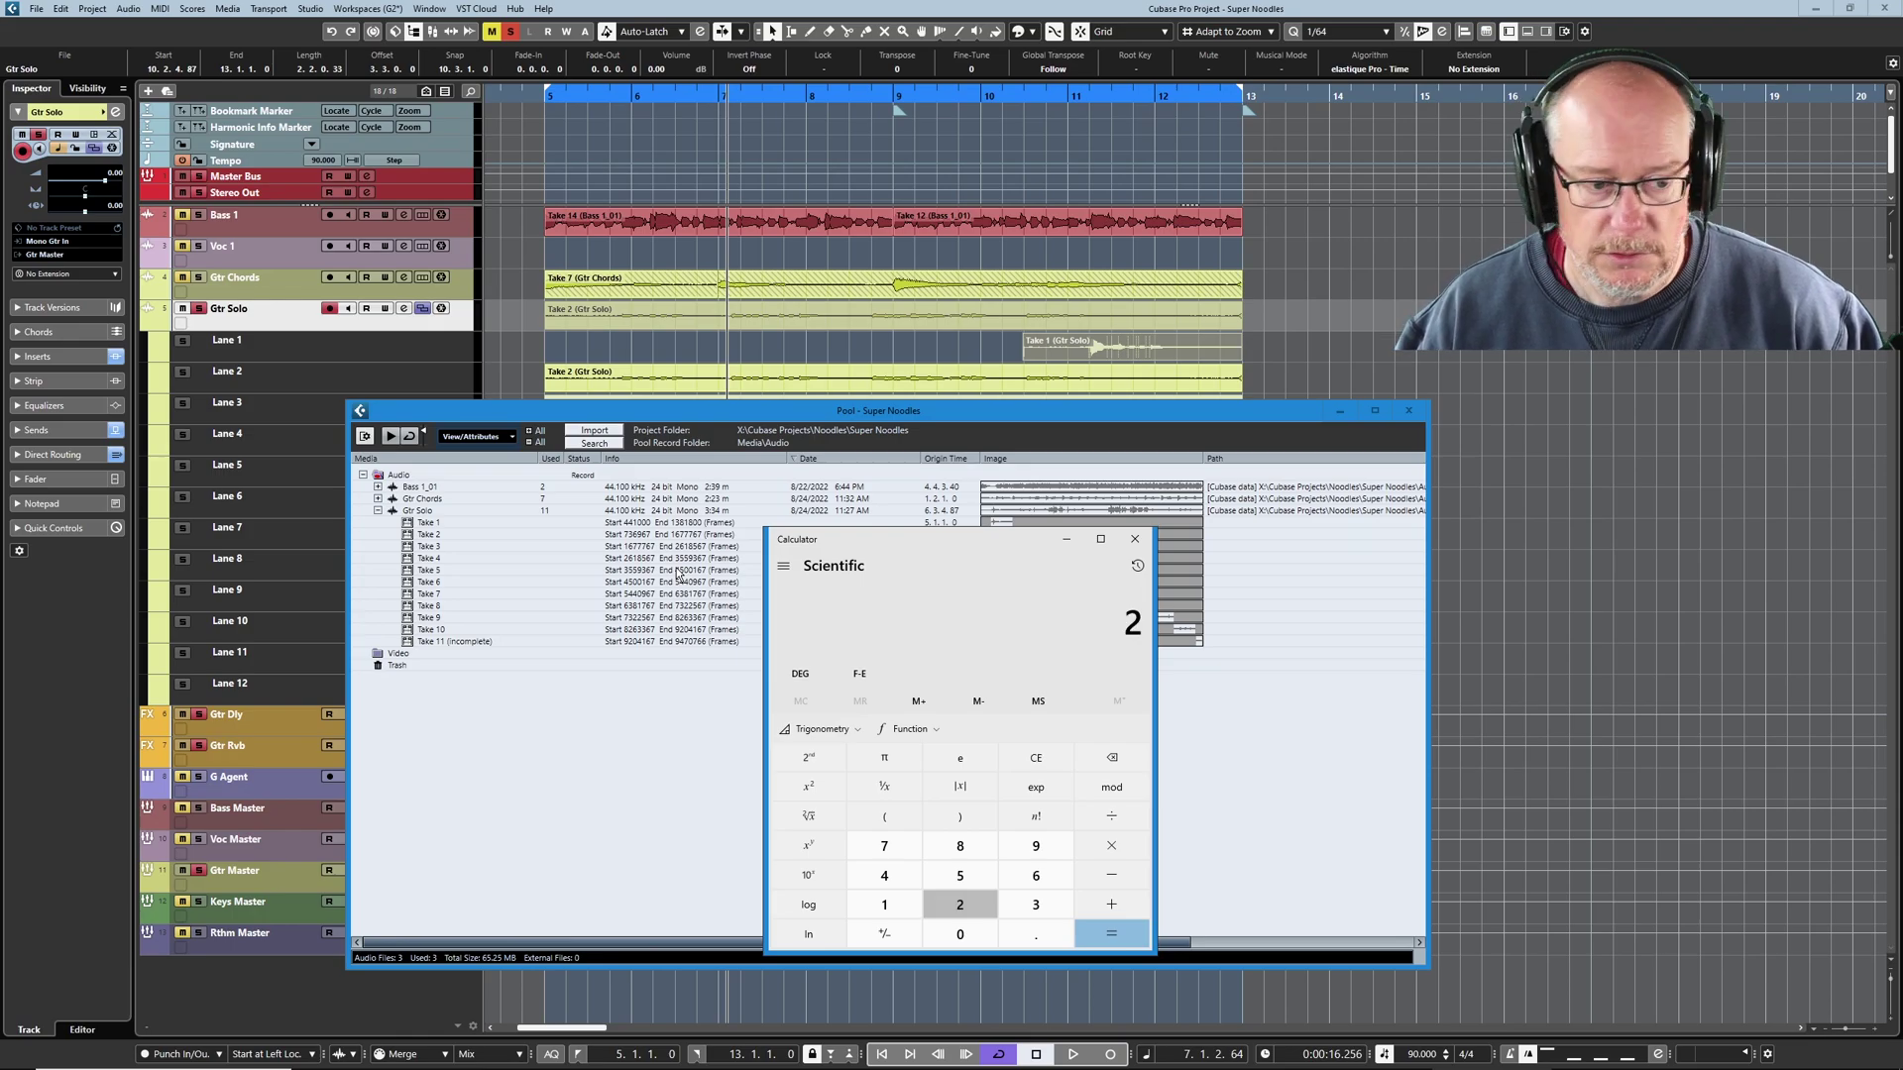
{"action": "type", "text": ",618,567"}
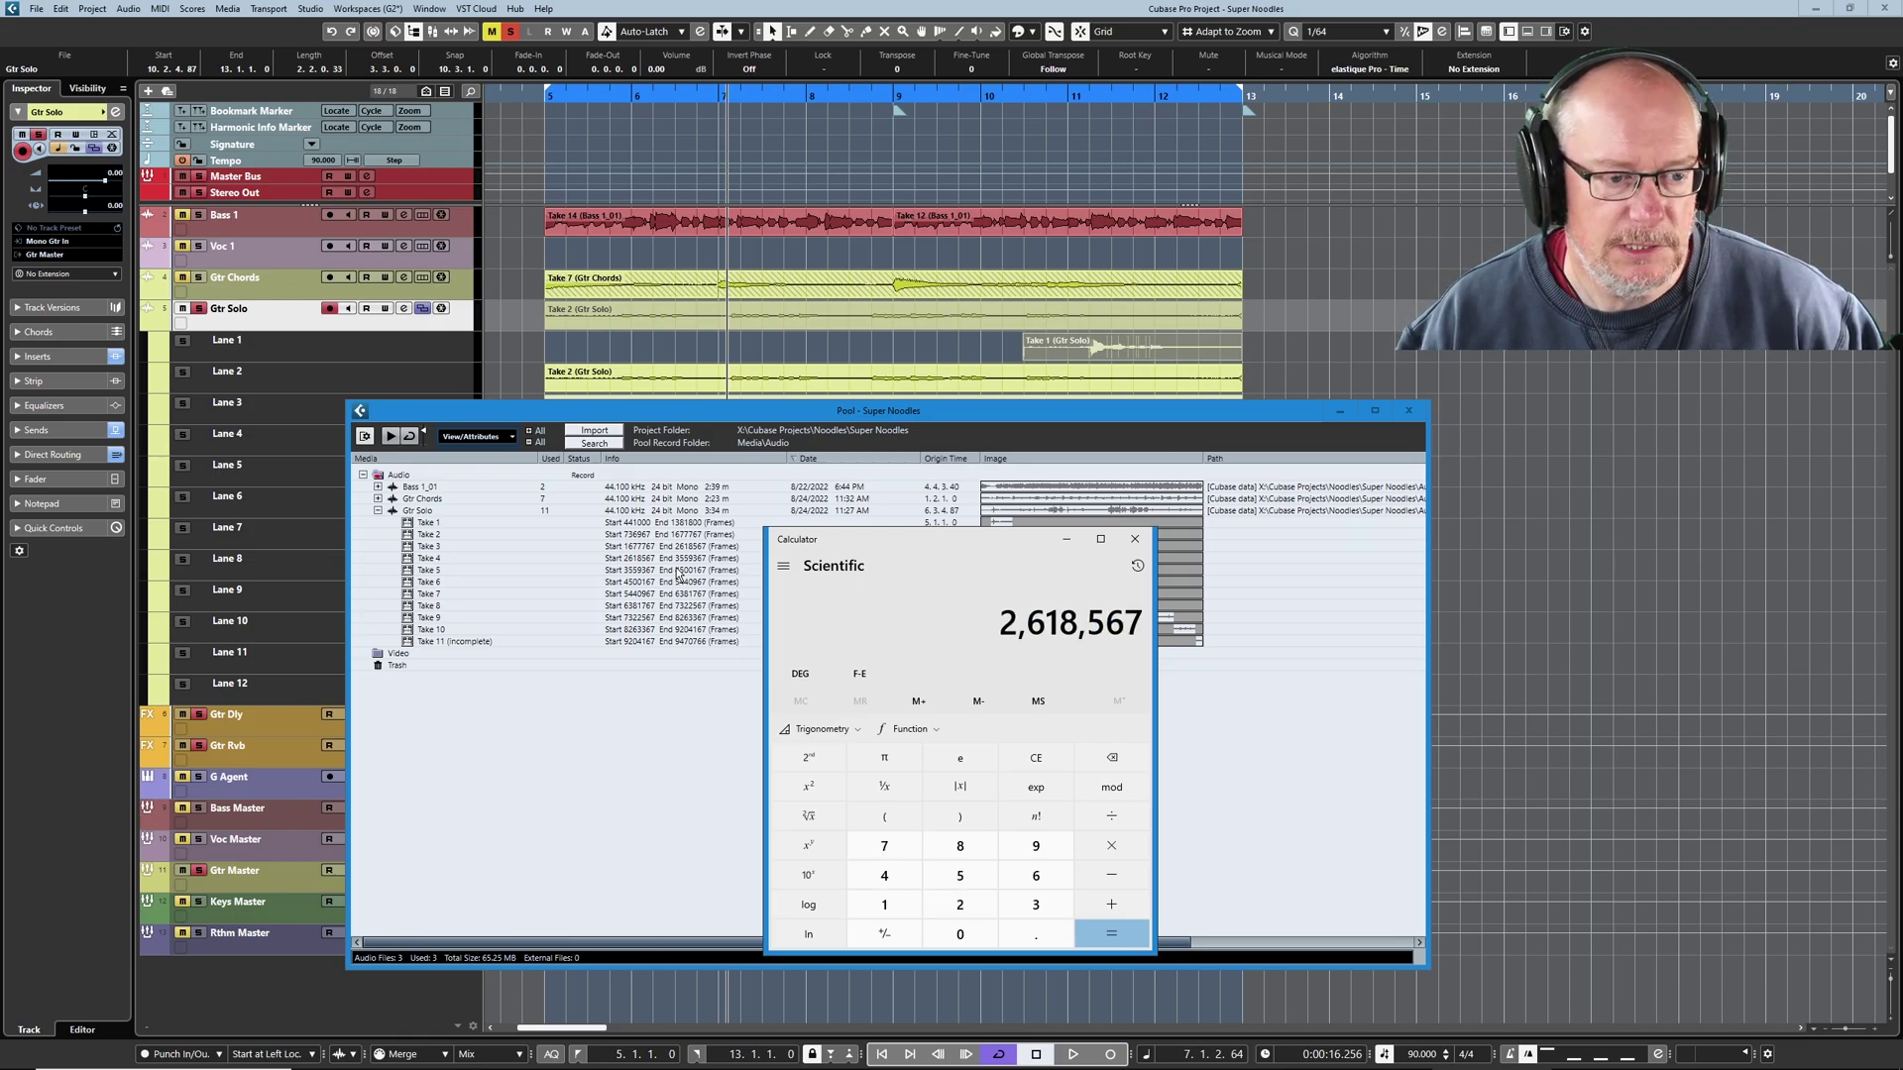
{"action": "key", "text": "minus"}
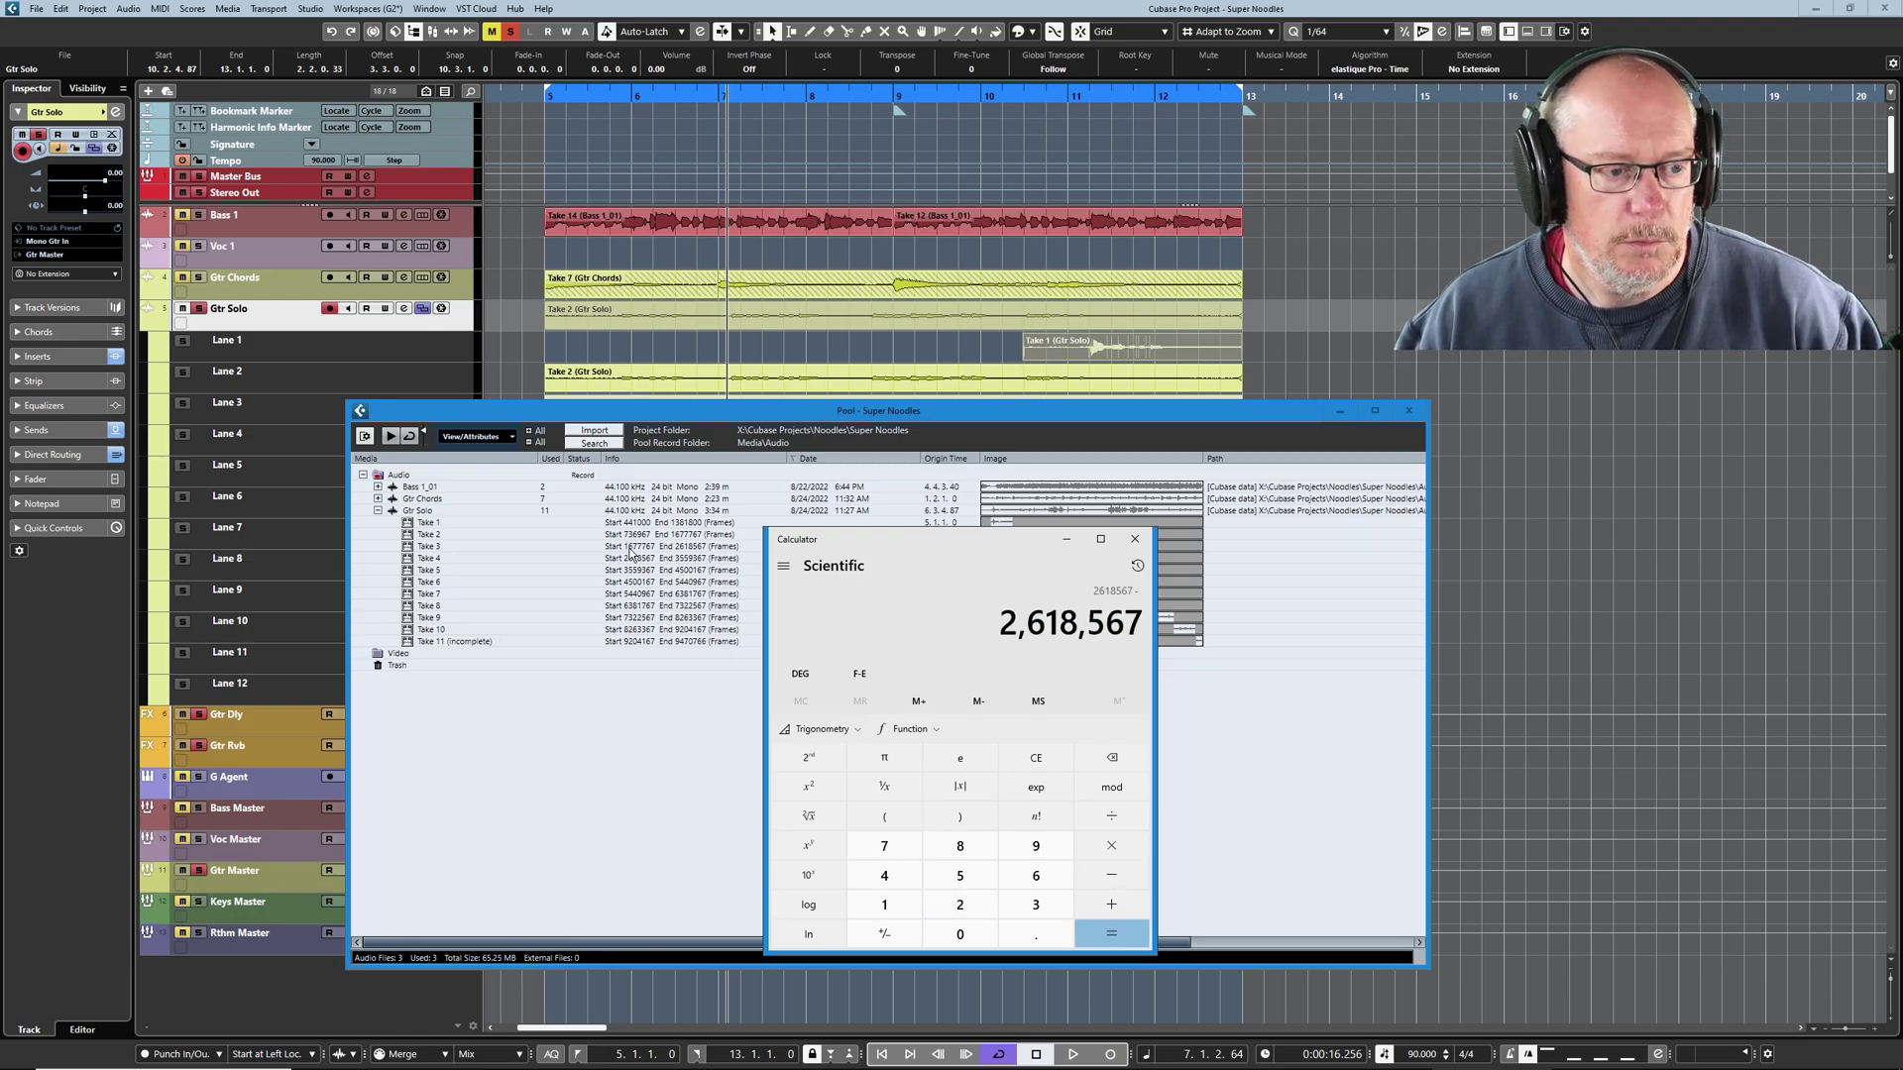
{"action": "type", "text": "167777"}
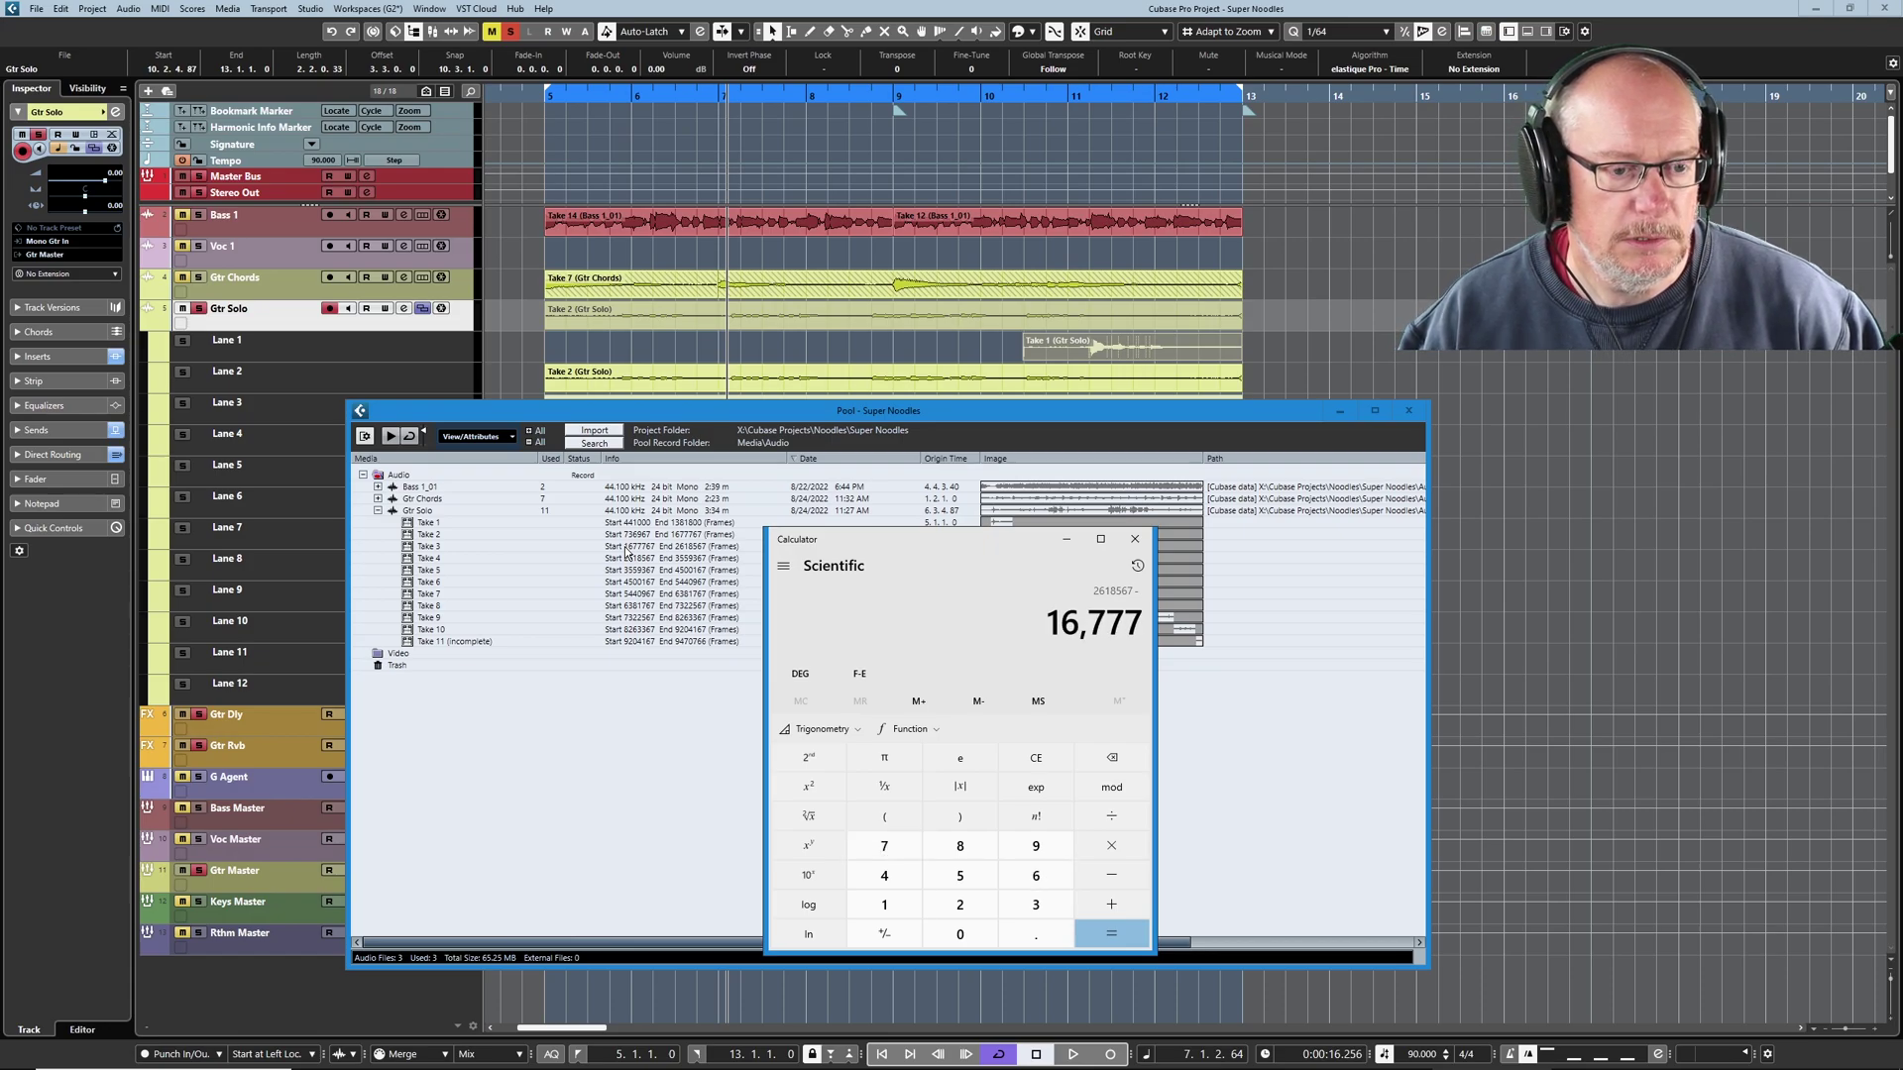
{"action": "type", "text": "677"}
{"action": "key", "text": "Return"}
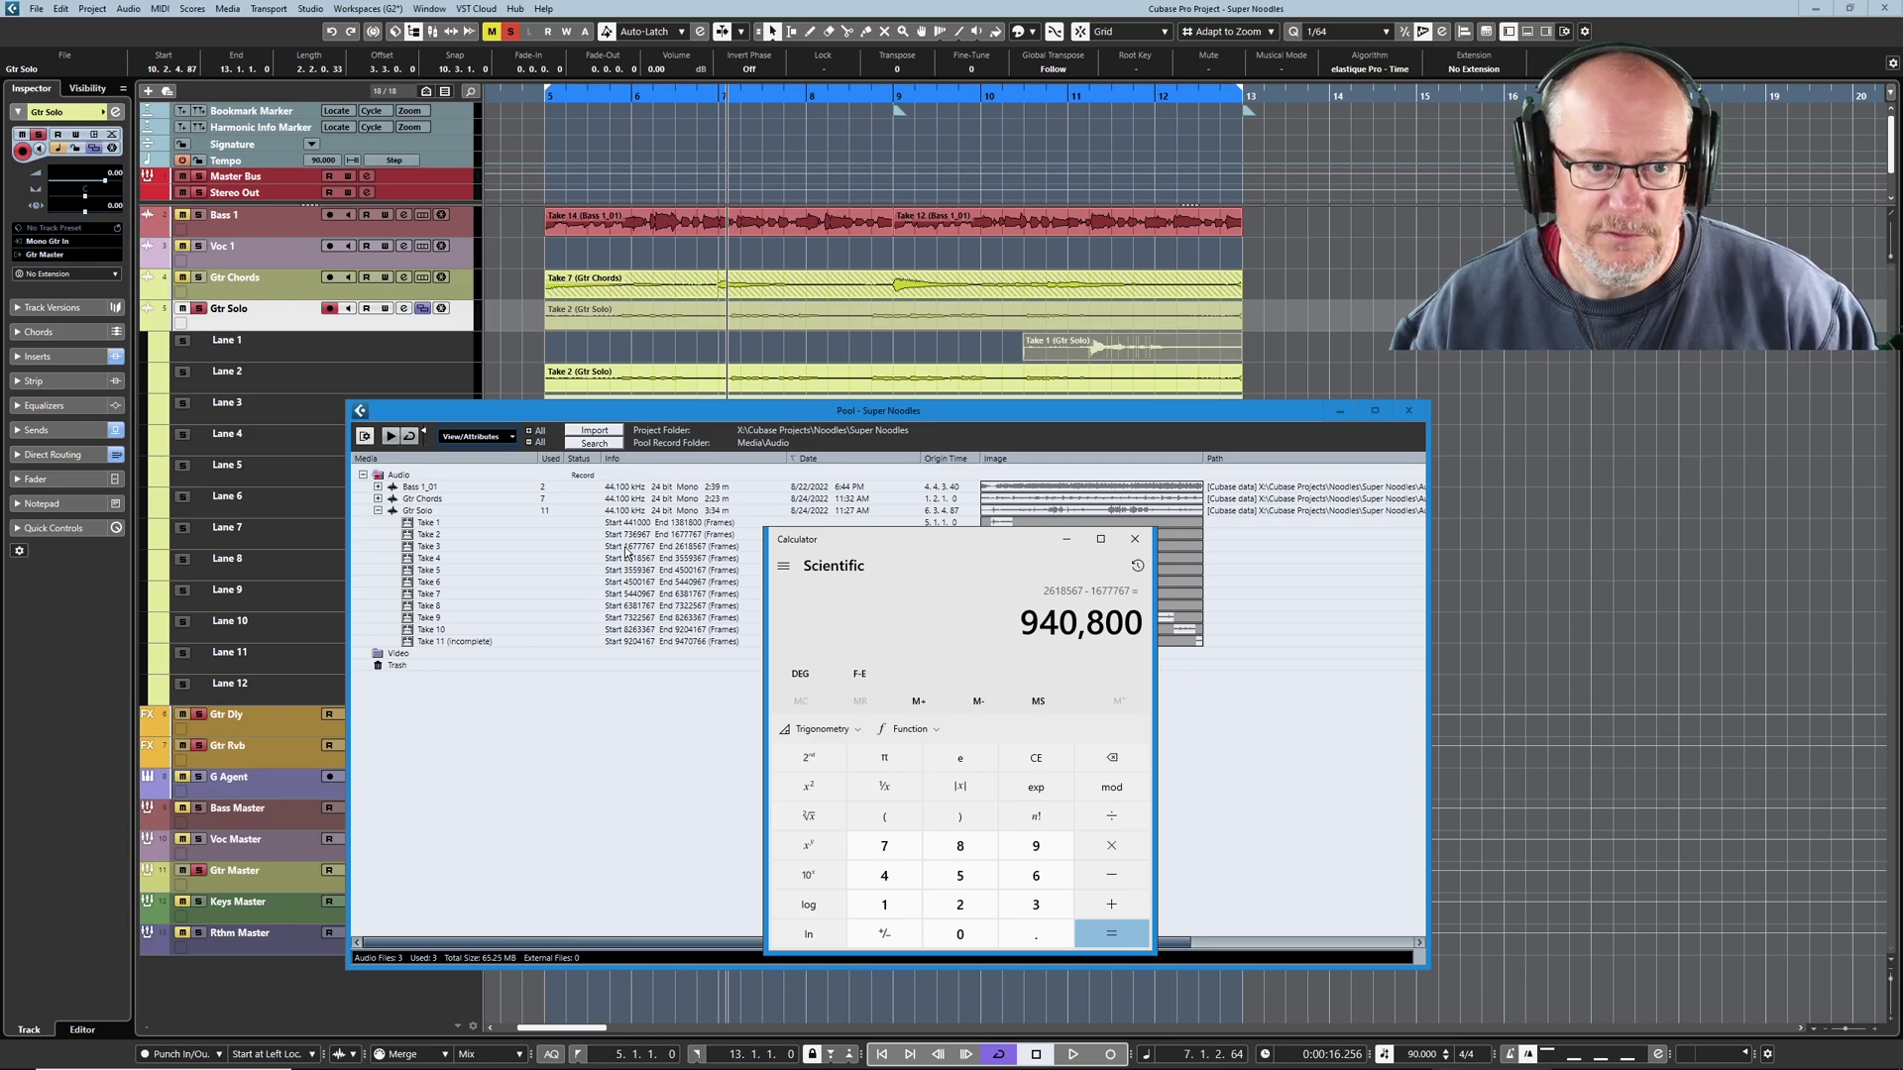
{"action": "type", "text": "/8"}
{"action": "key", "text": "Return"}
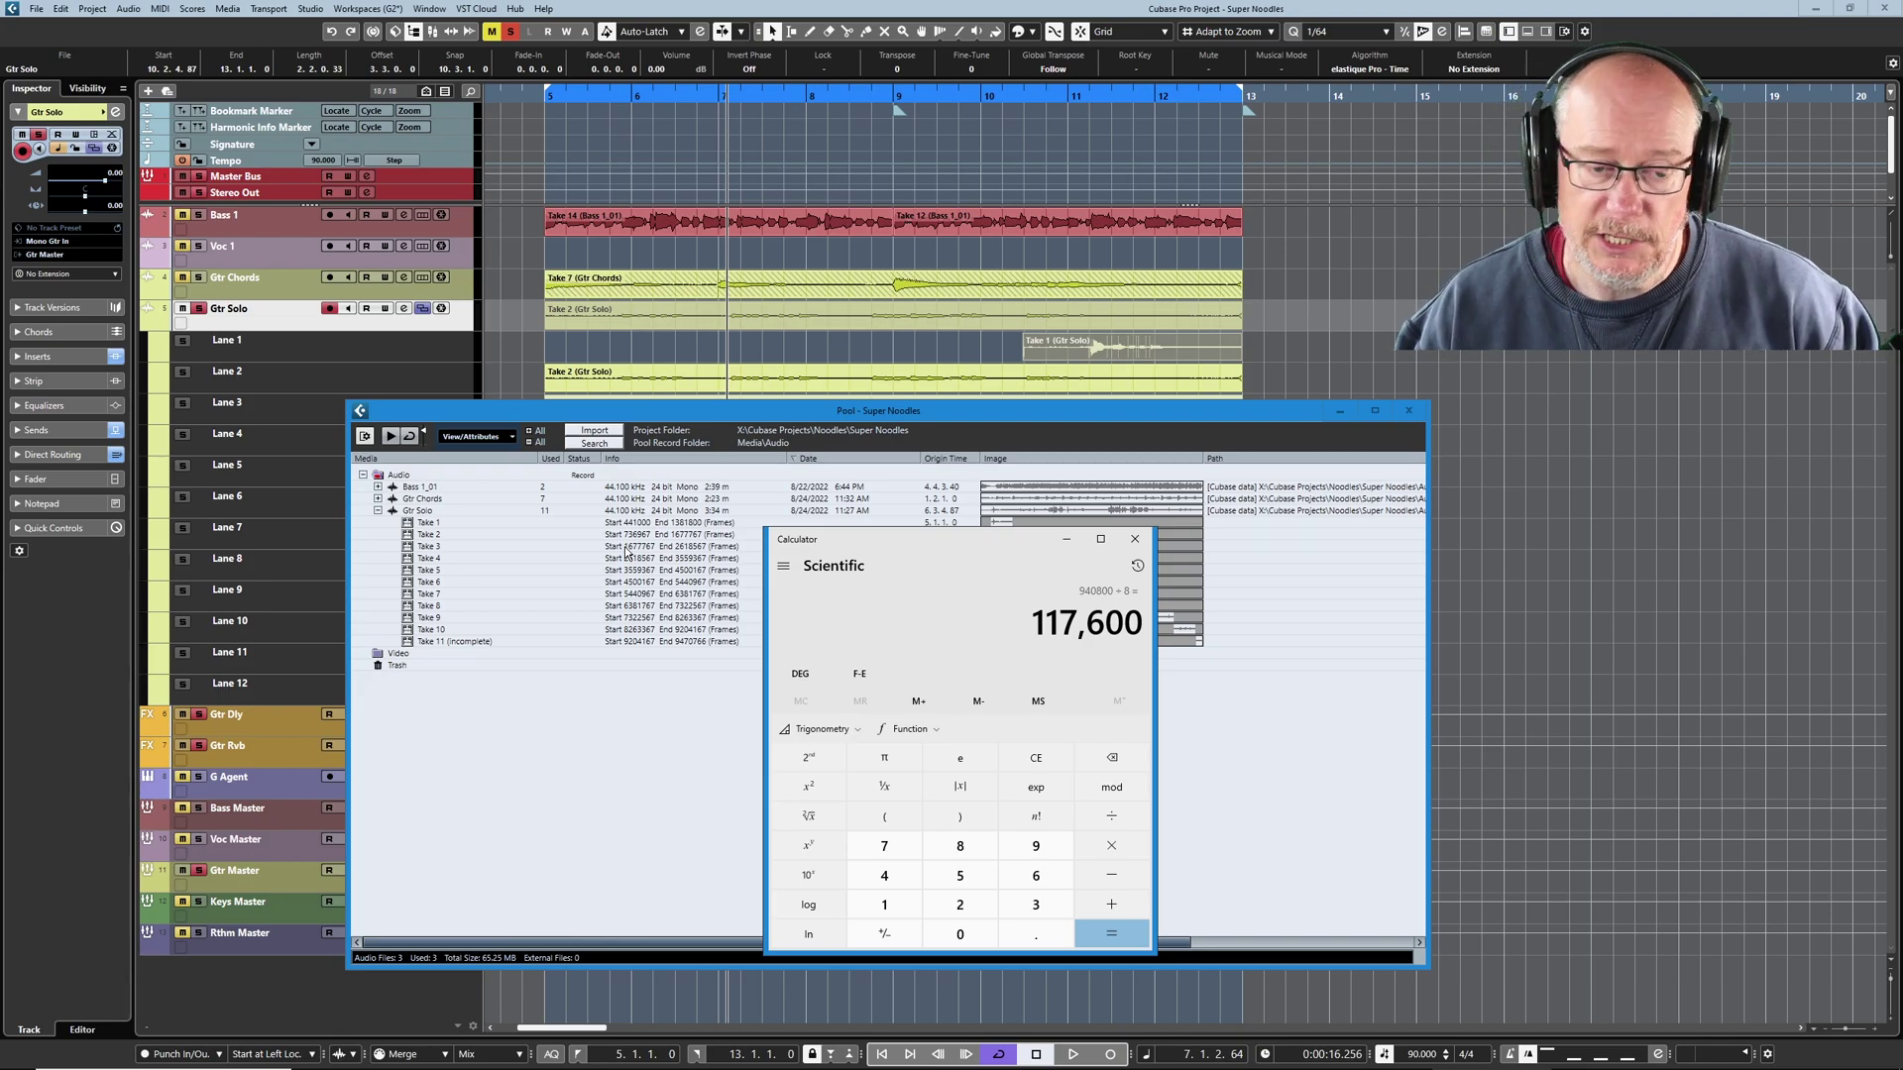
{"action": "type", "text": "/4"}
{"action": "key", "text": "Return"}
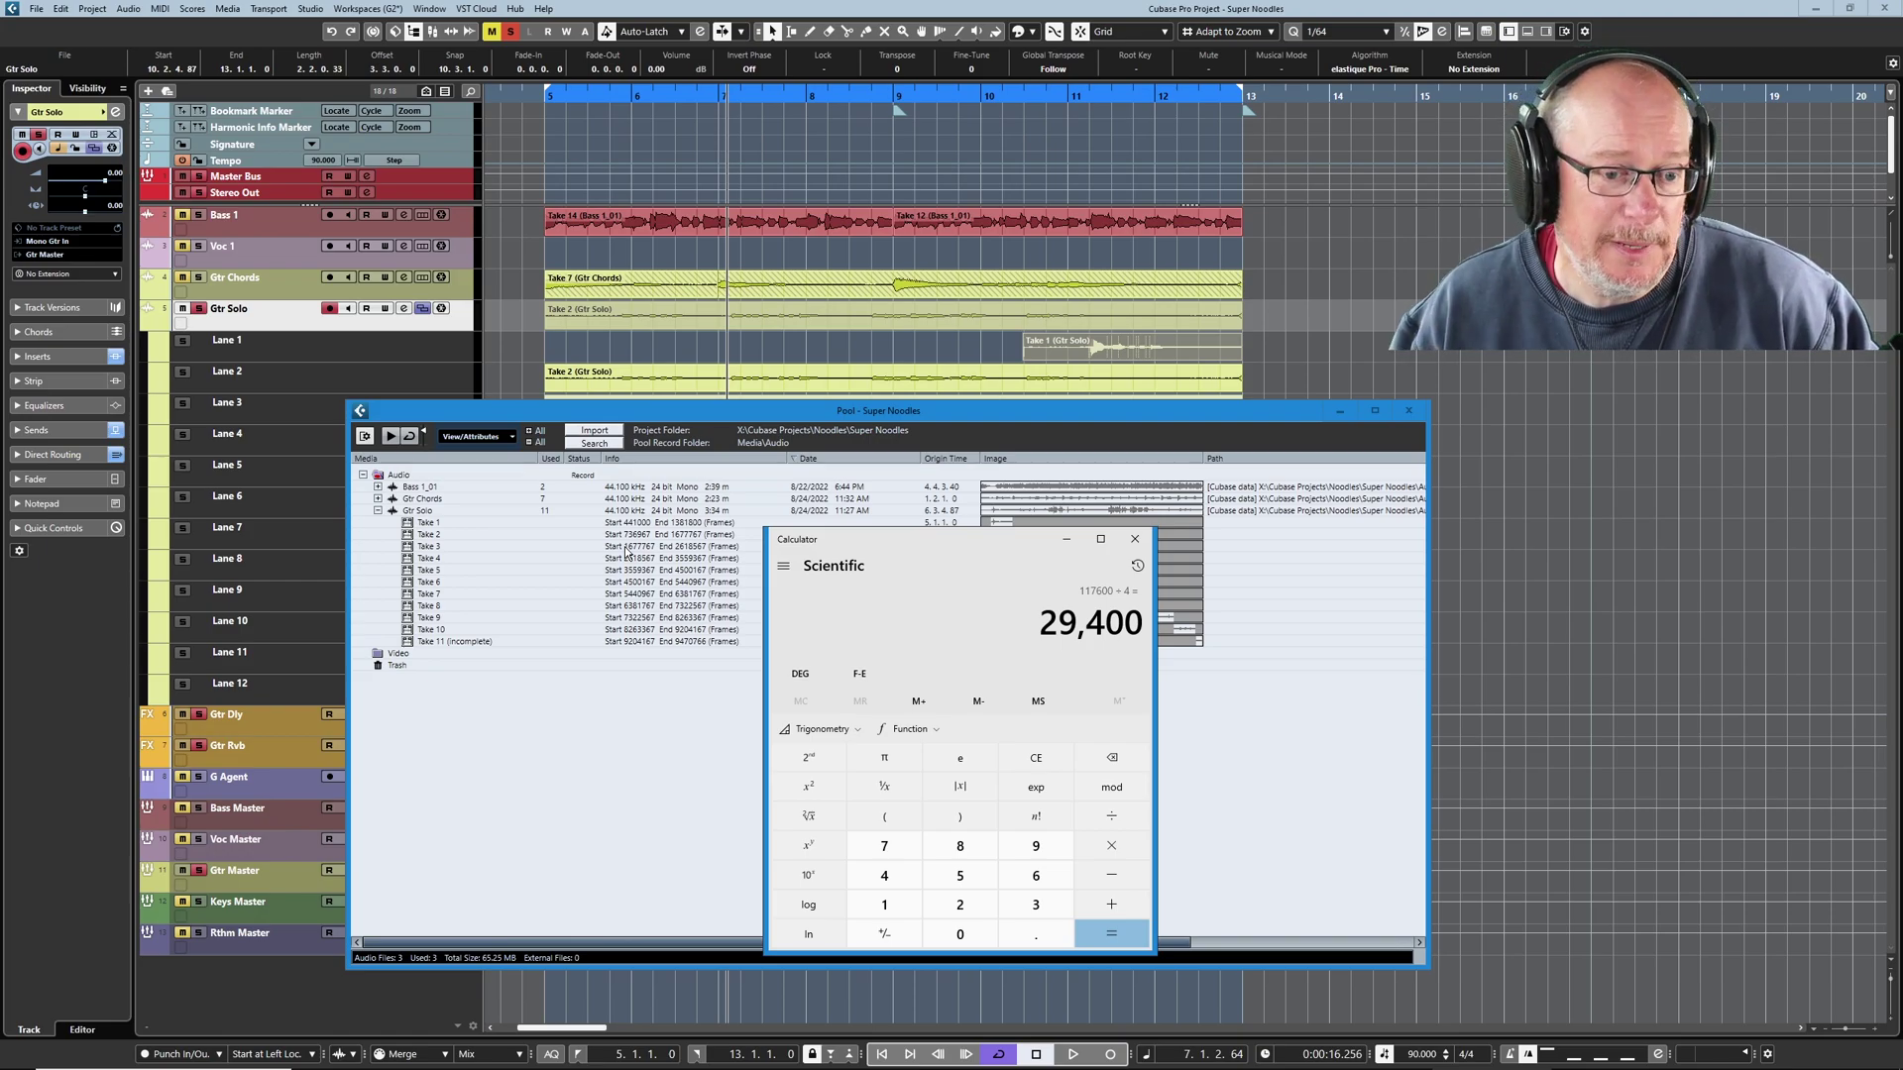
{"action": "type", "text": "*1.5"}
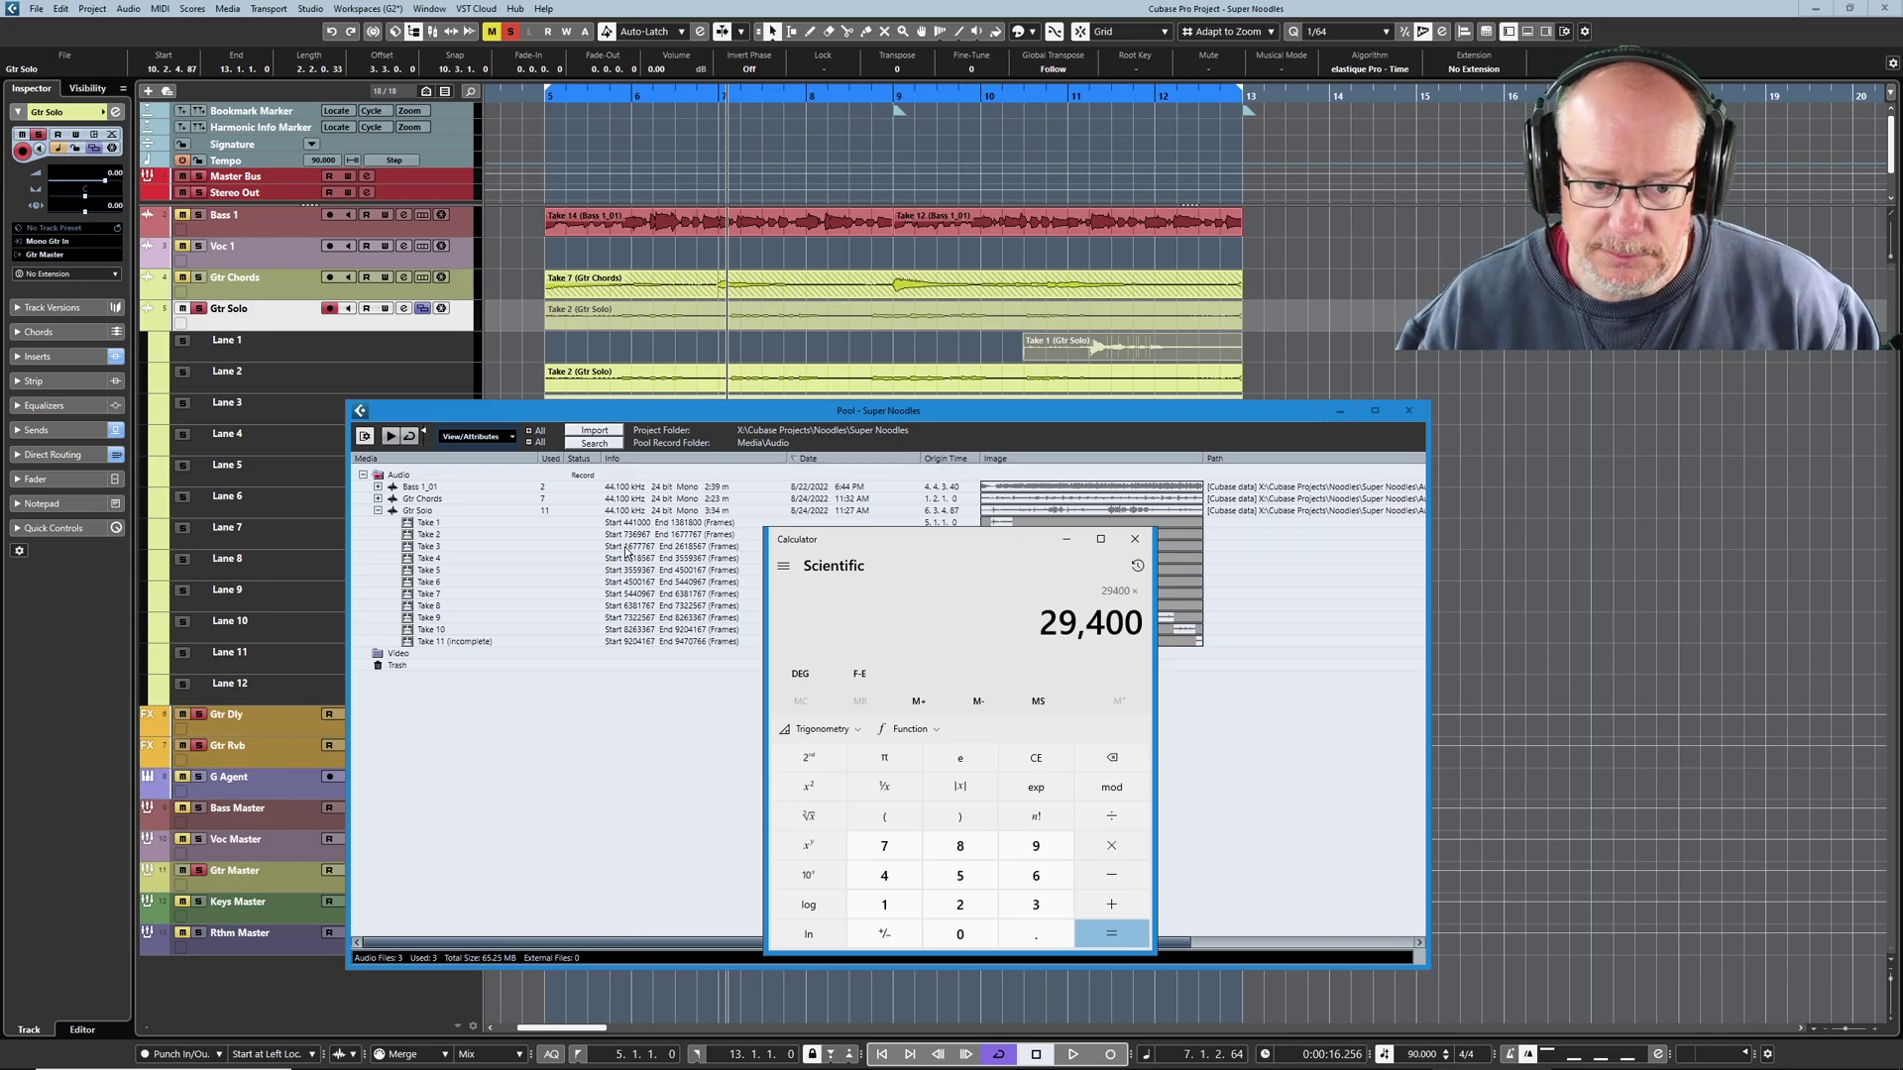
{"action": "key", "text": "Return"}
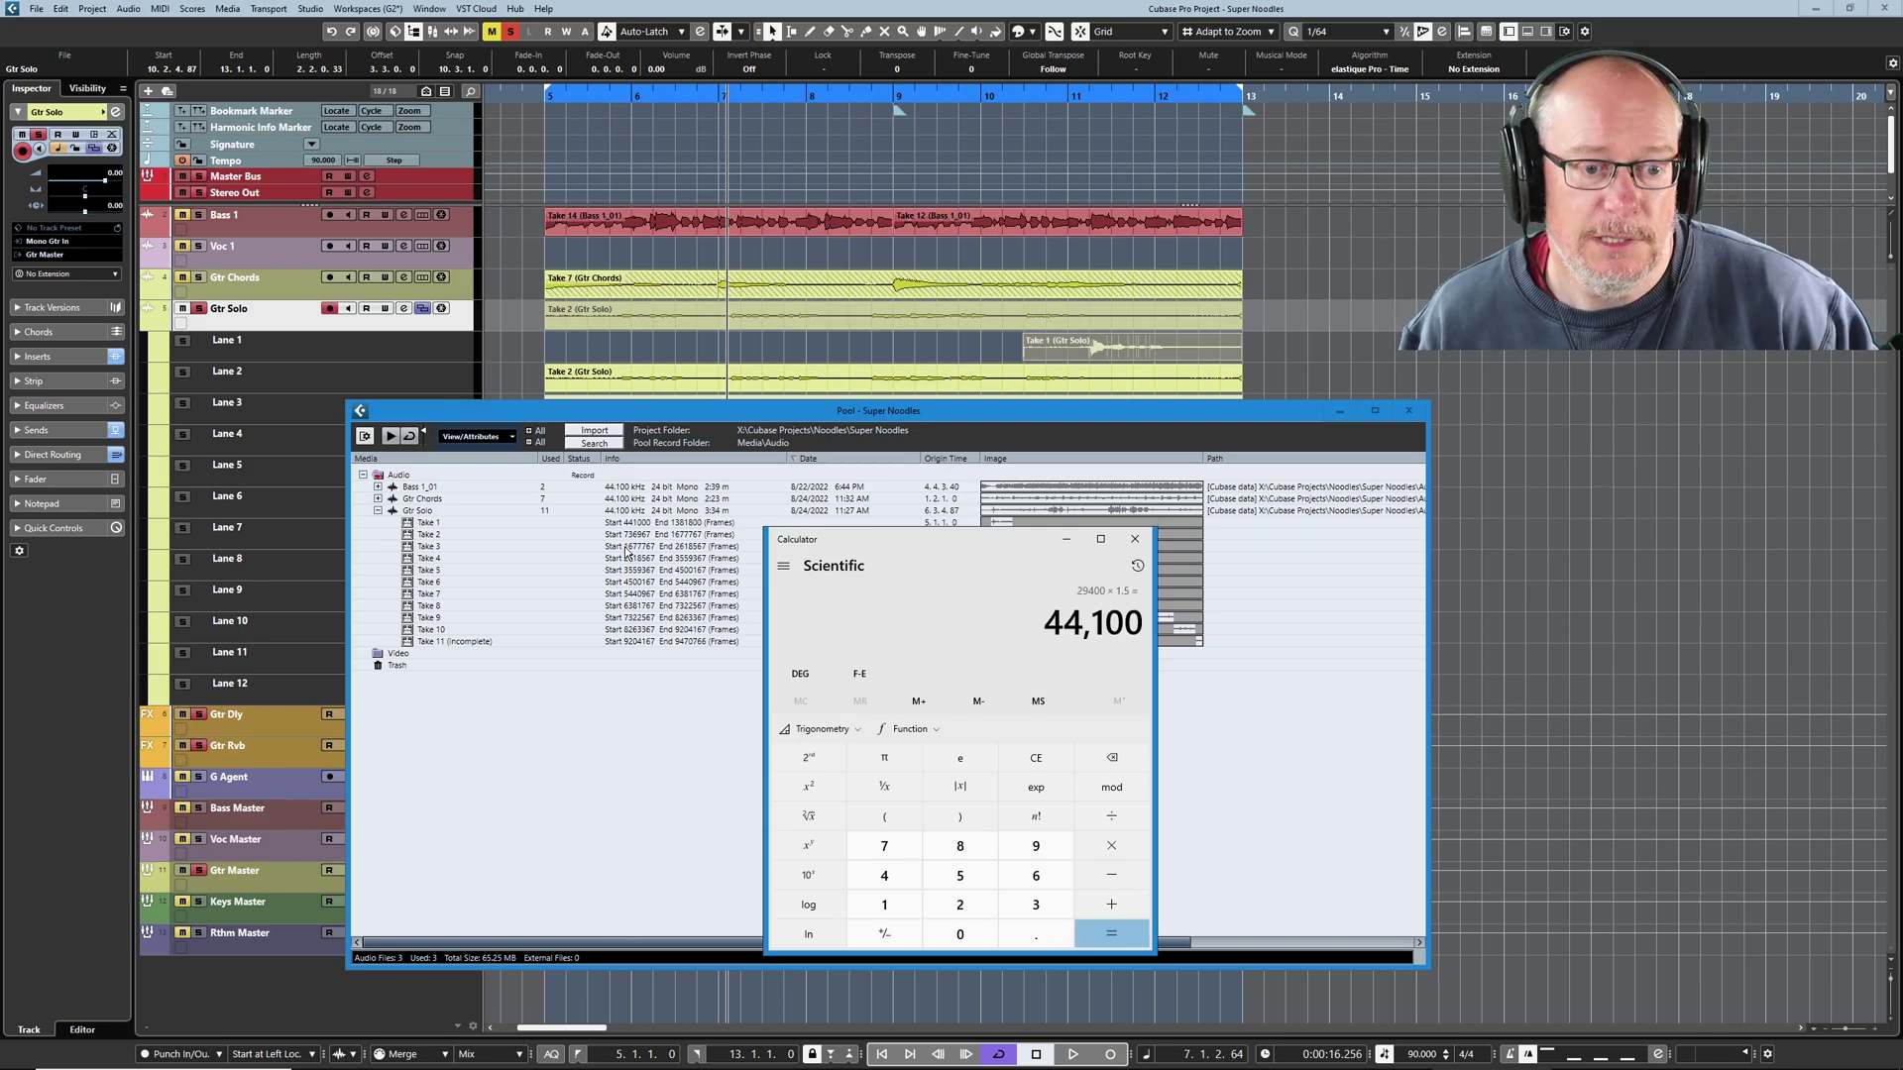
Close the calculator and shift the Pool window slightly to the right
{"action": "left_click", "coordinate": [1135, 538]}
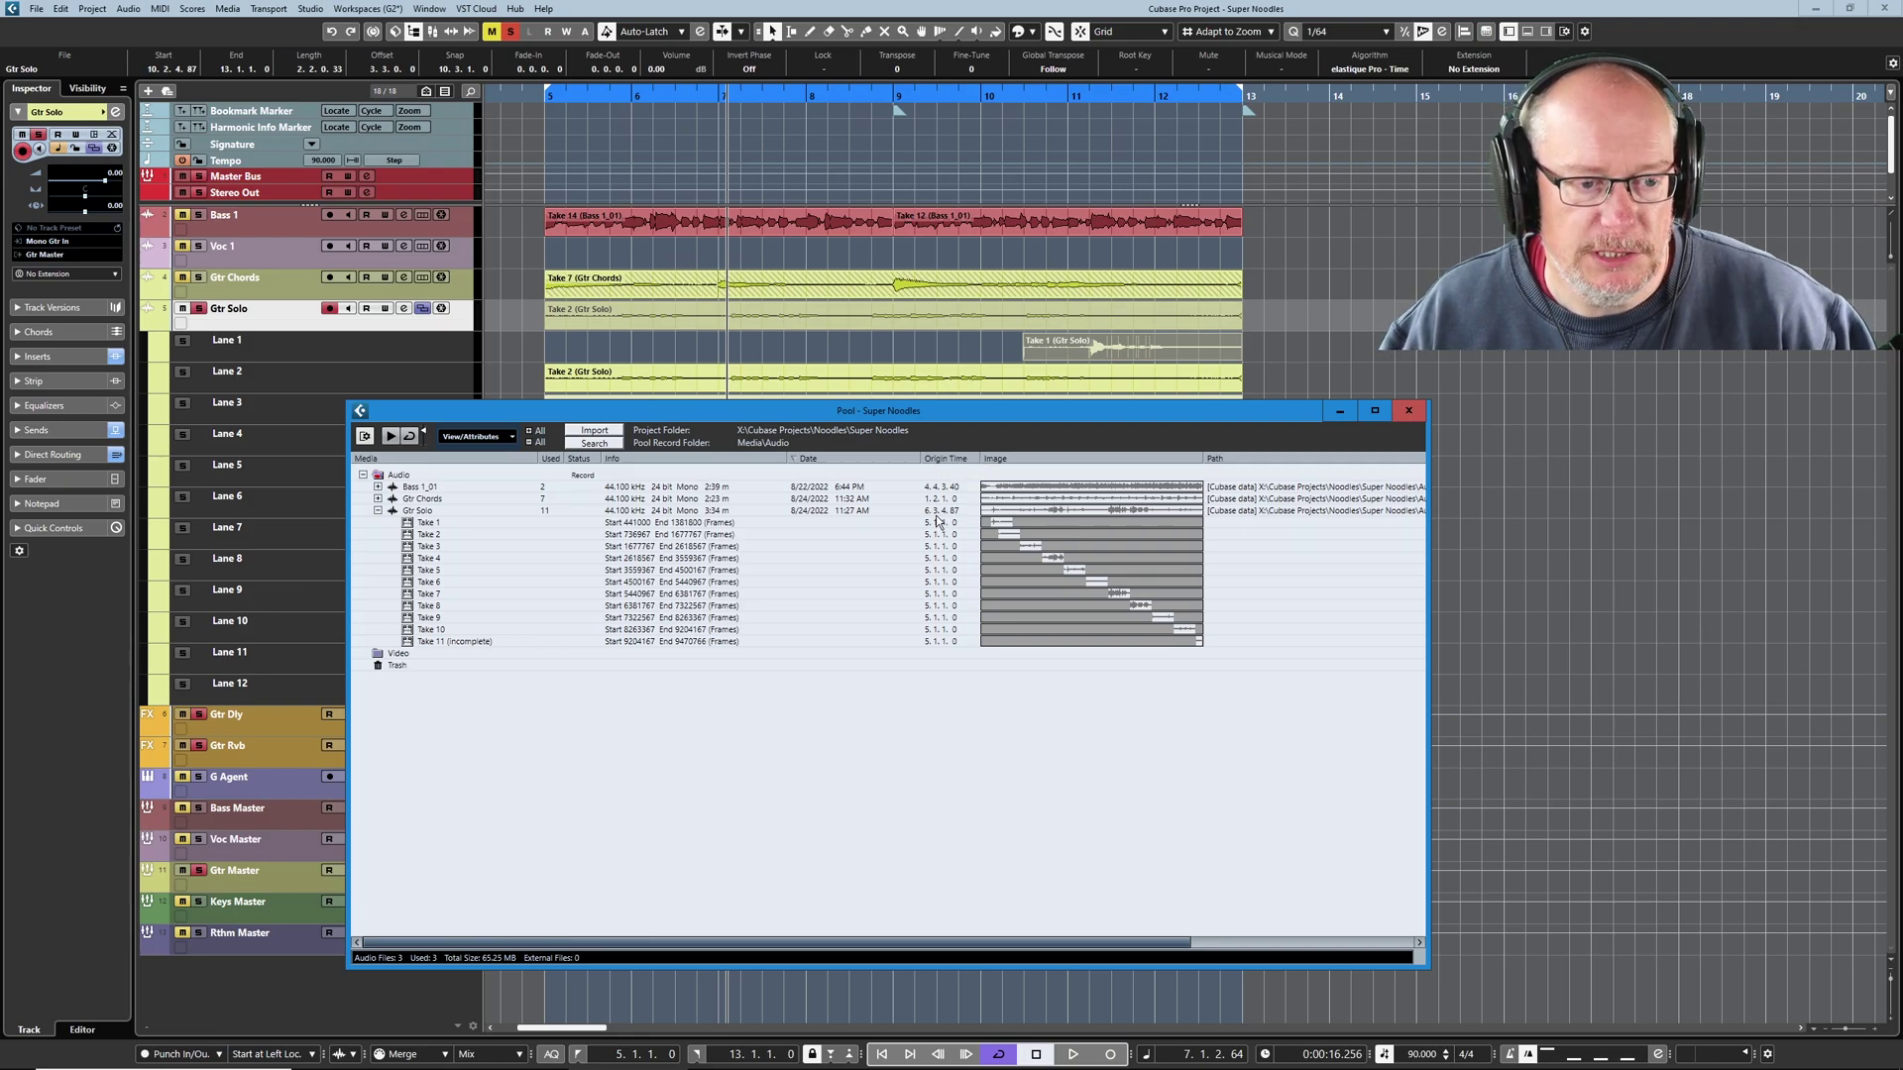
{"action": "left_click_drag", "start_coordinate": [932, 410], "coordinate": [976, 413]}
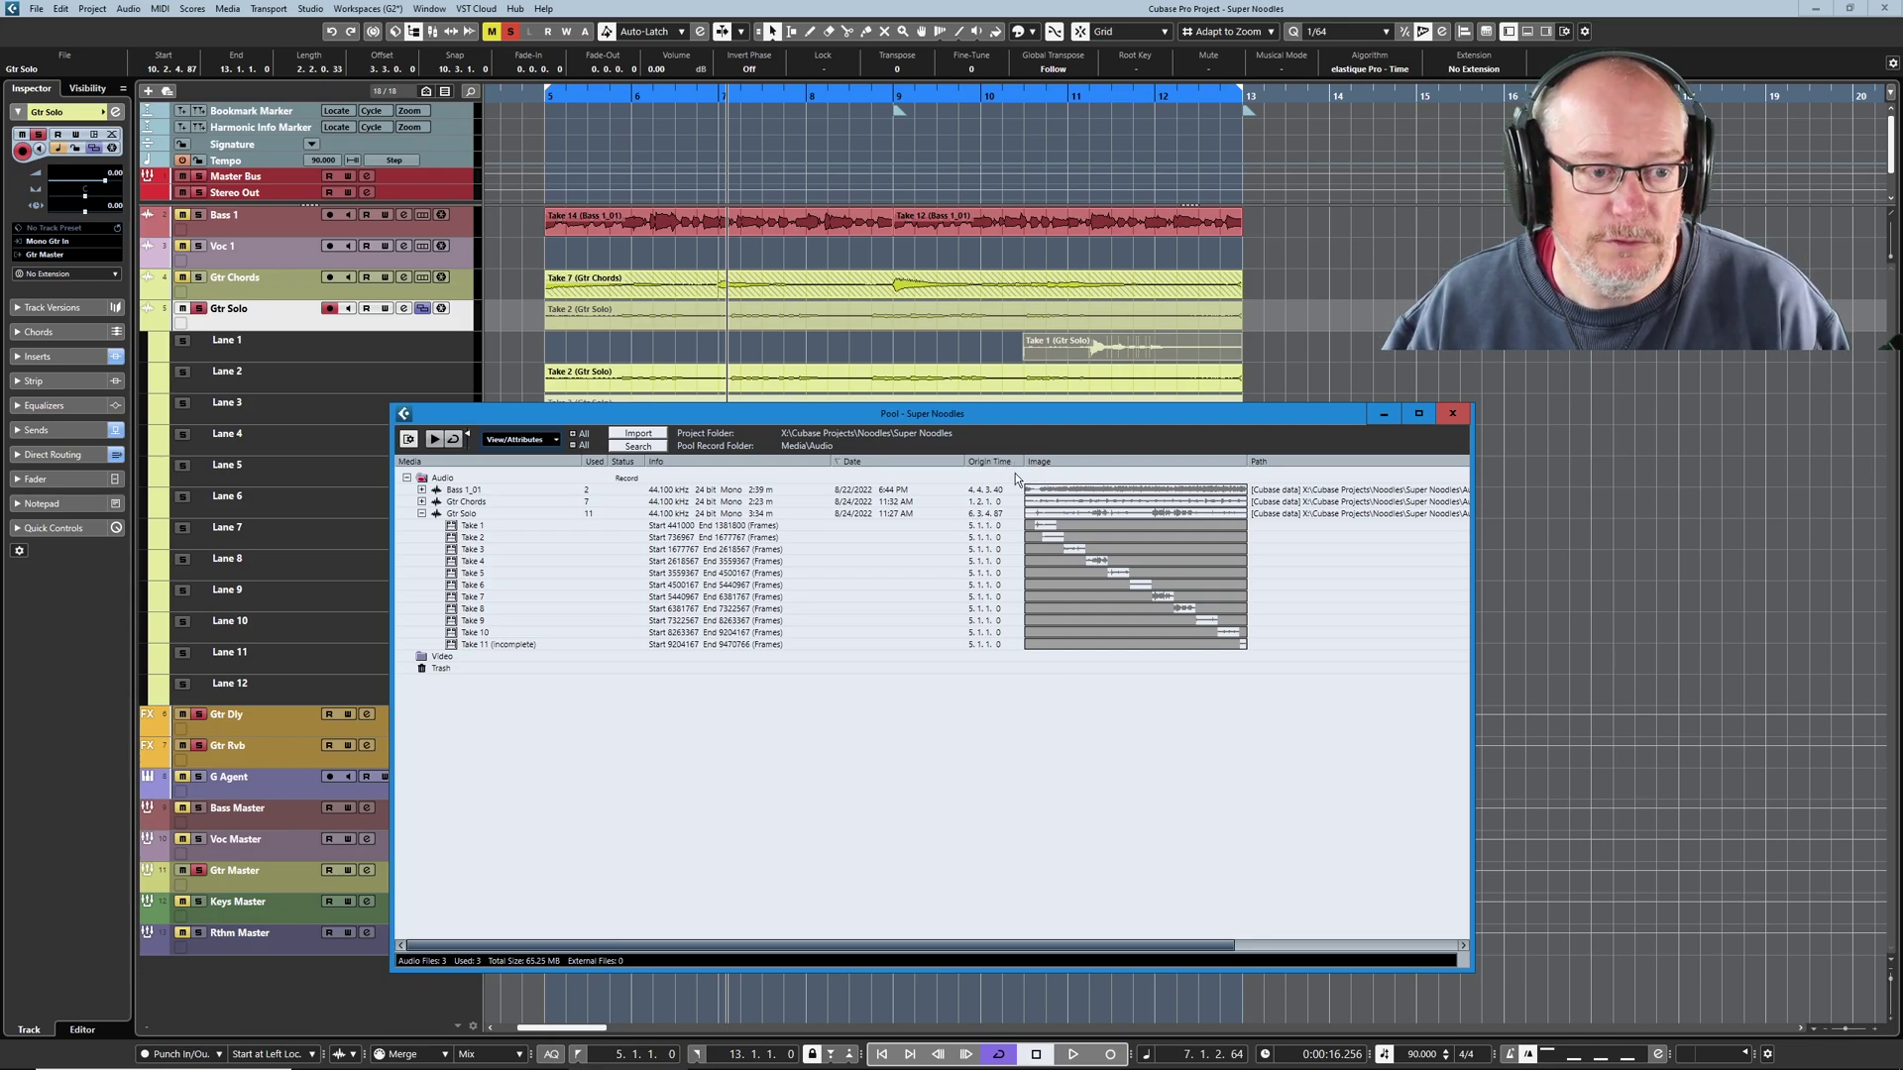
{"action": "mouse_move", "coordinate": [979, 417]}
{"action": "left_mouse_down"}
{"action": "mouse_move", "coordinate": [1021, 442]}
{"action": "mouse_move", "coordinate": [999, 410]}
{"action": "left_mouse_up"}
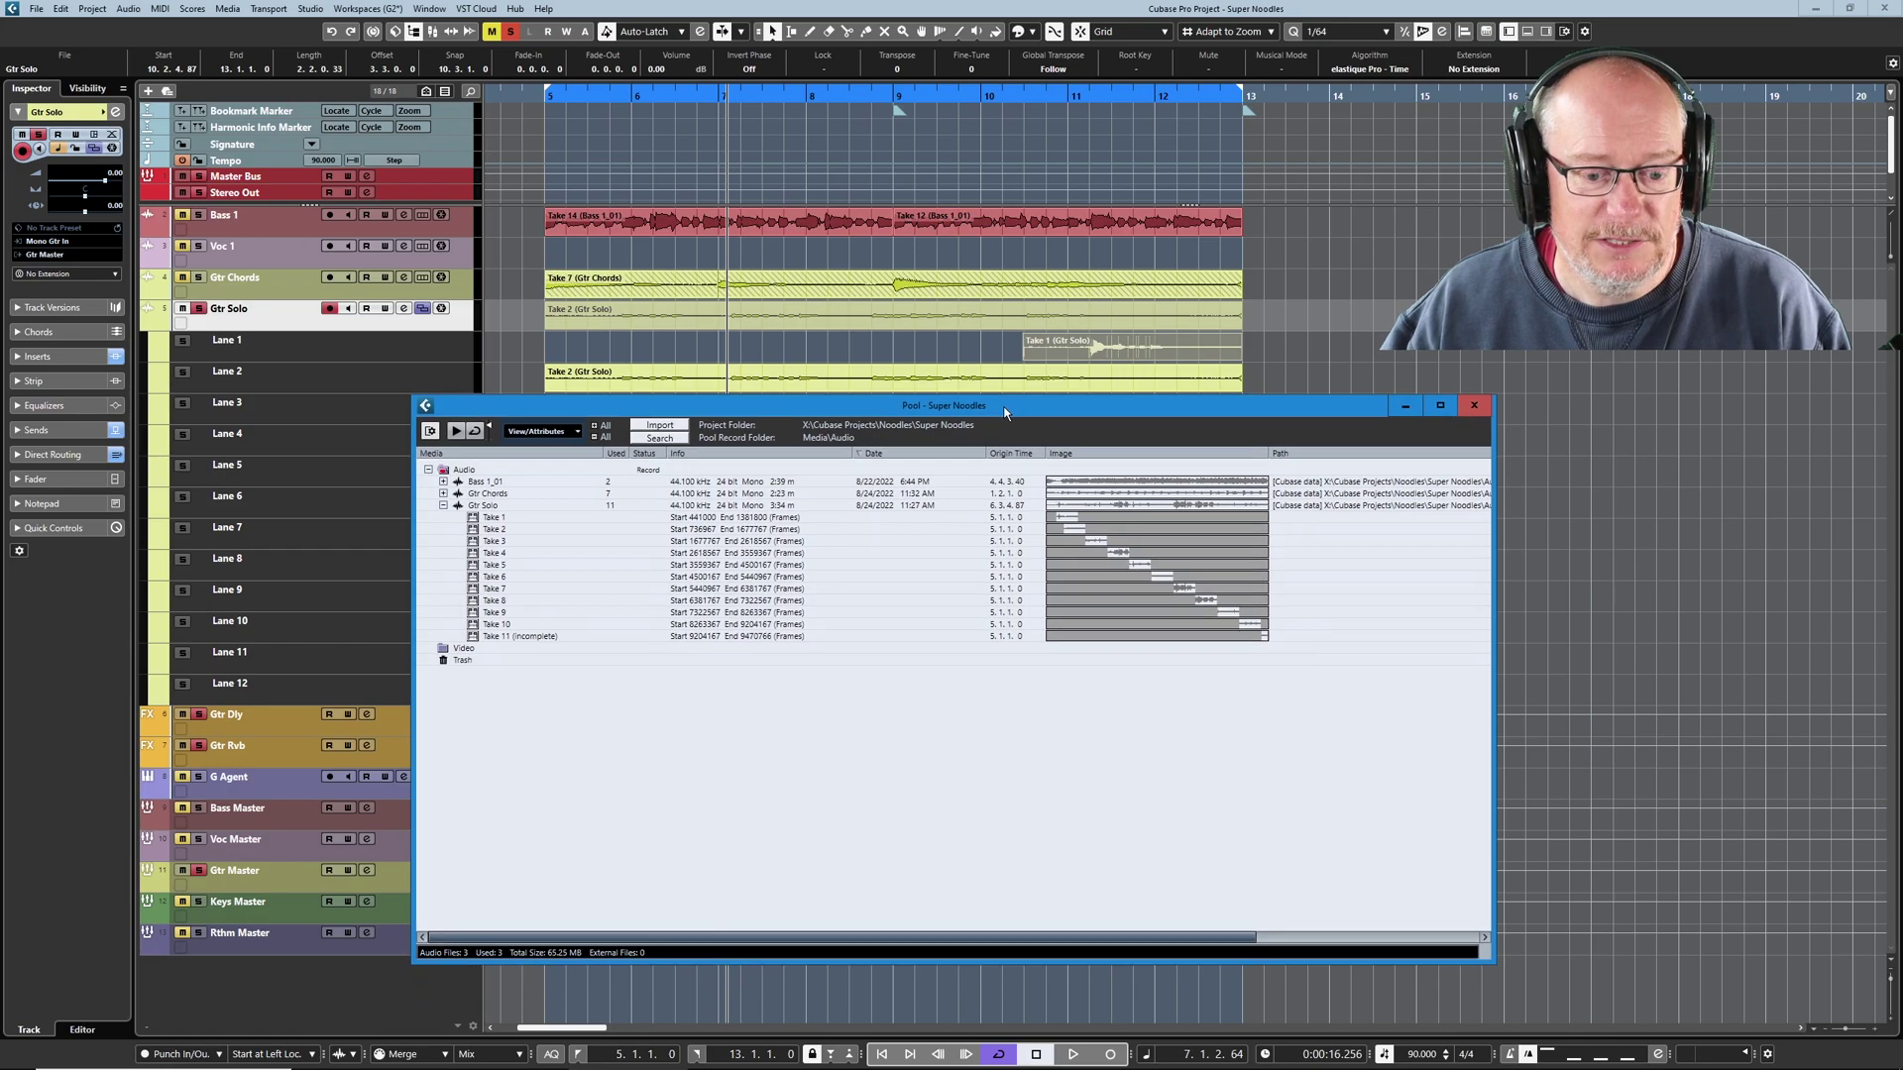
Close the Pool and set the left locator to 6.3.4.87
{"action": "key", "text": "ctrl+p"}
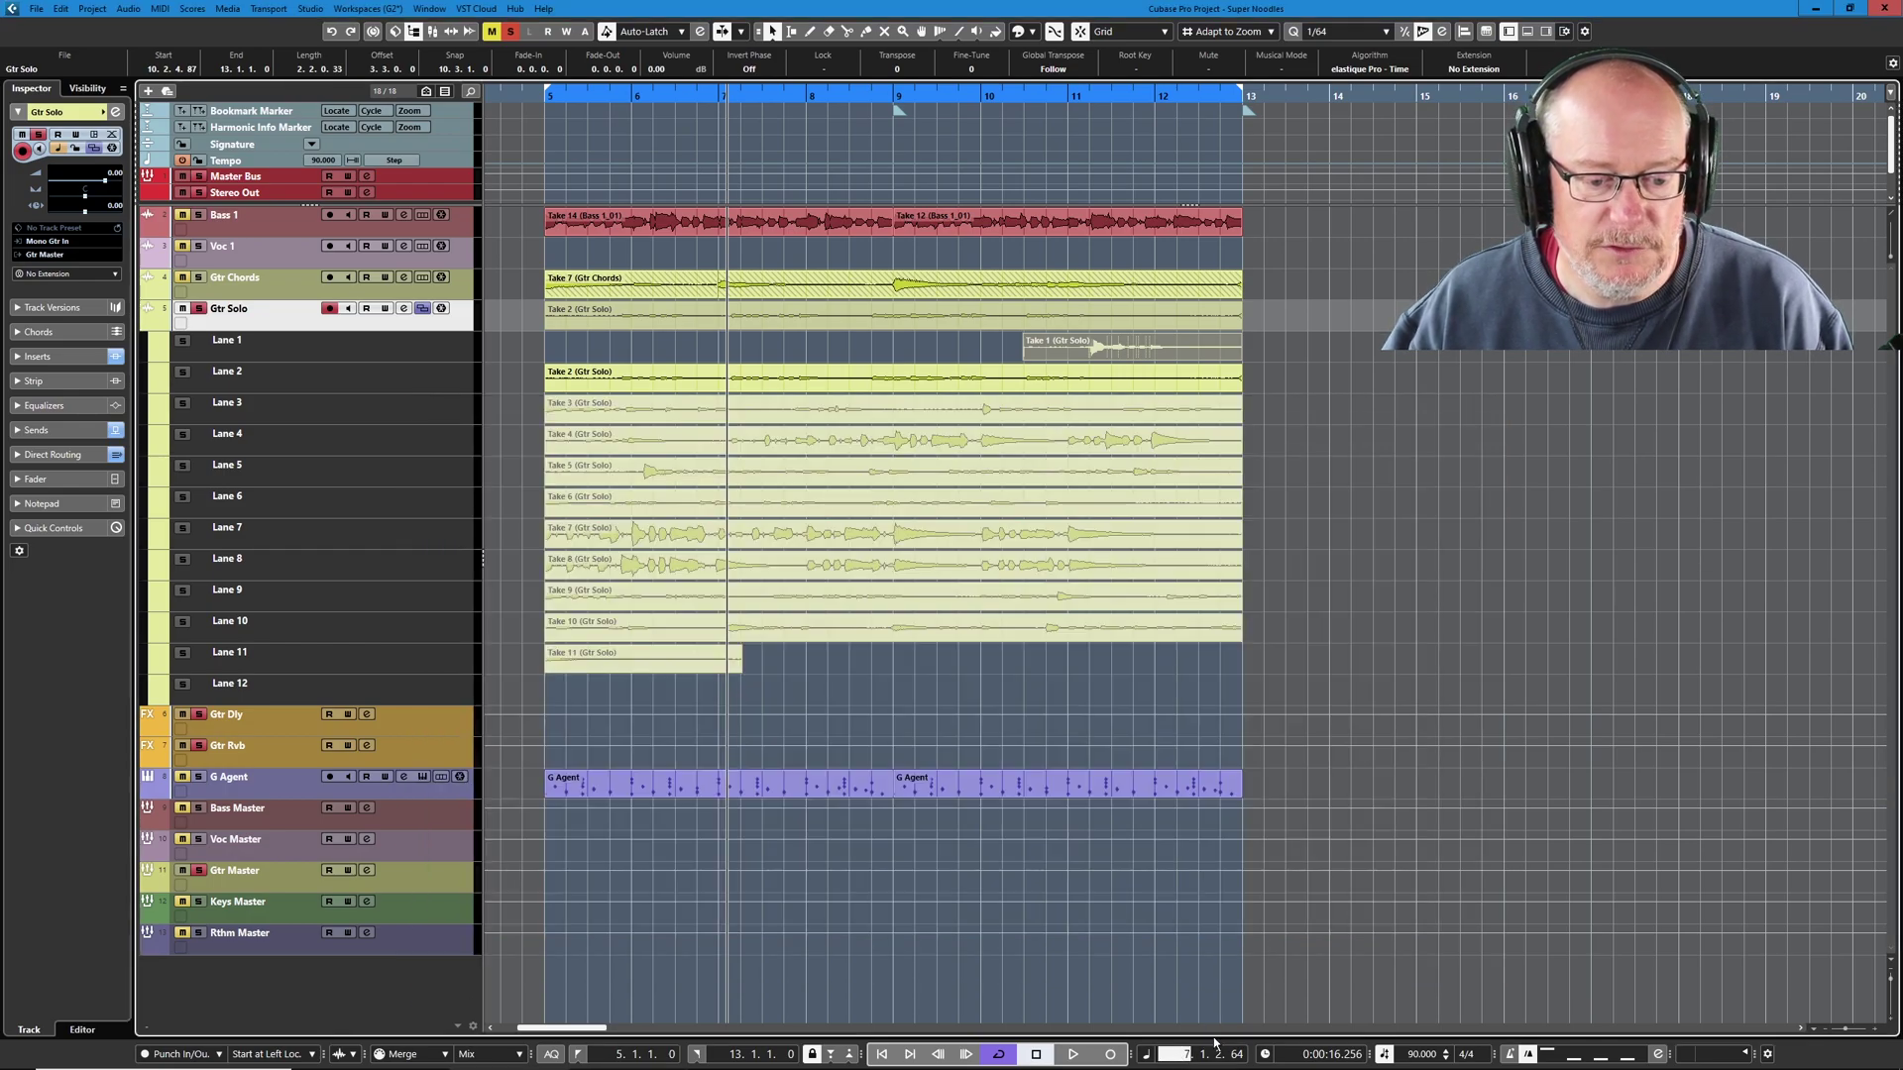
{"action": "type", "text": "6. 3. 4. "}
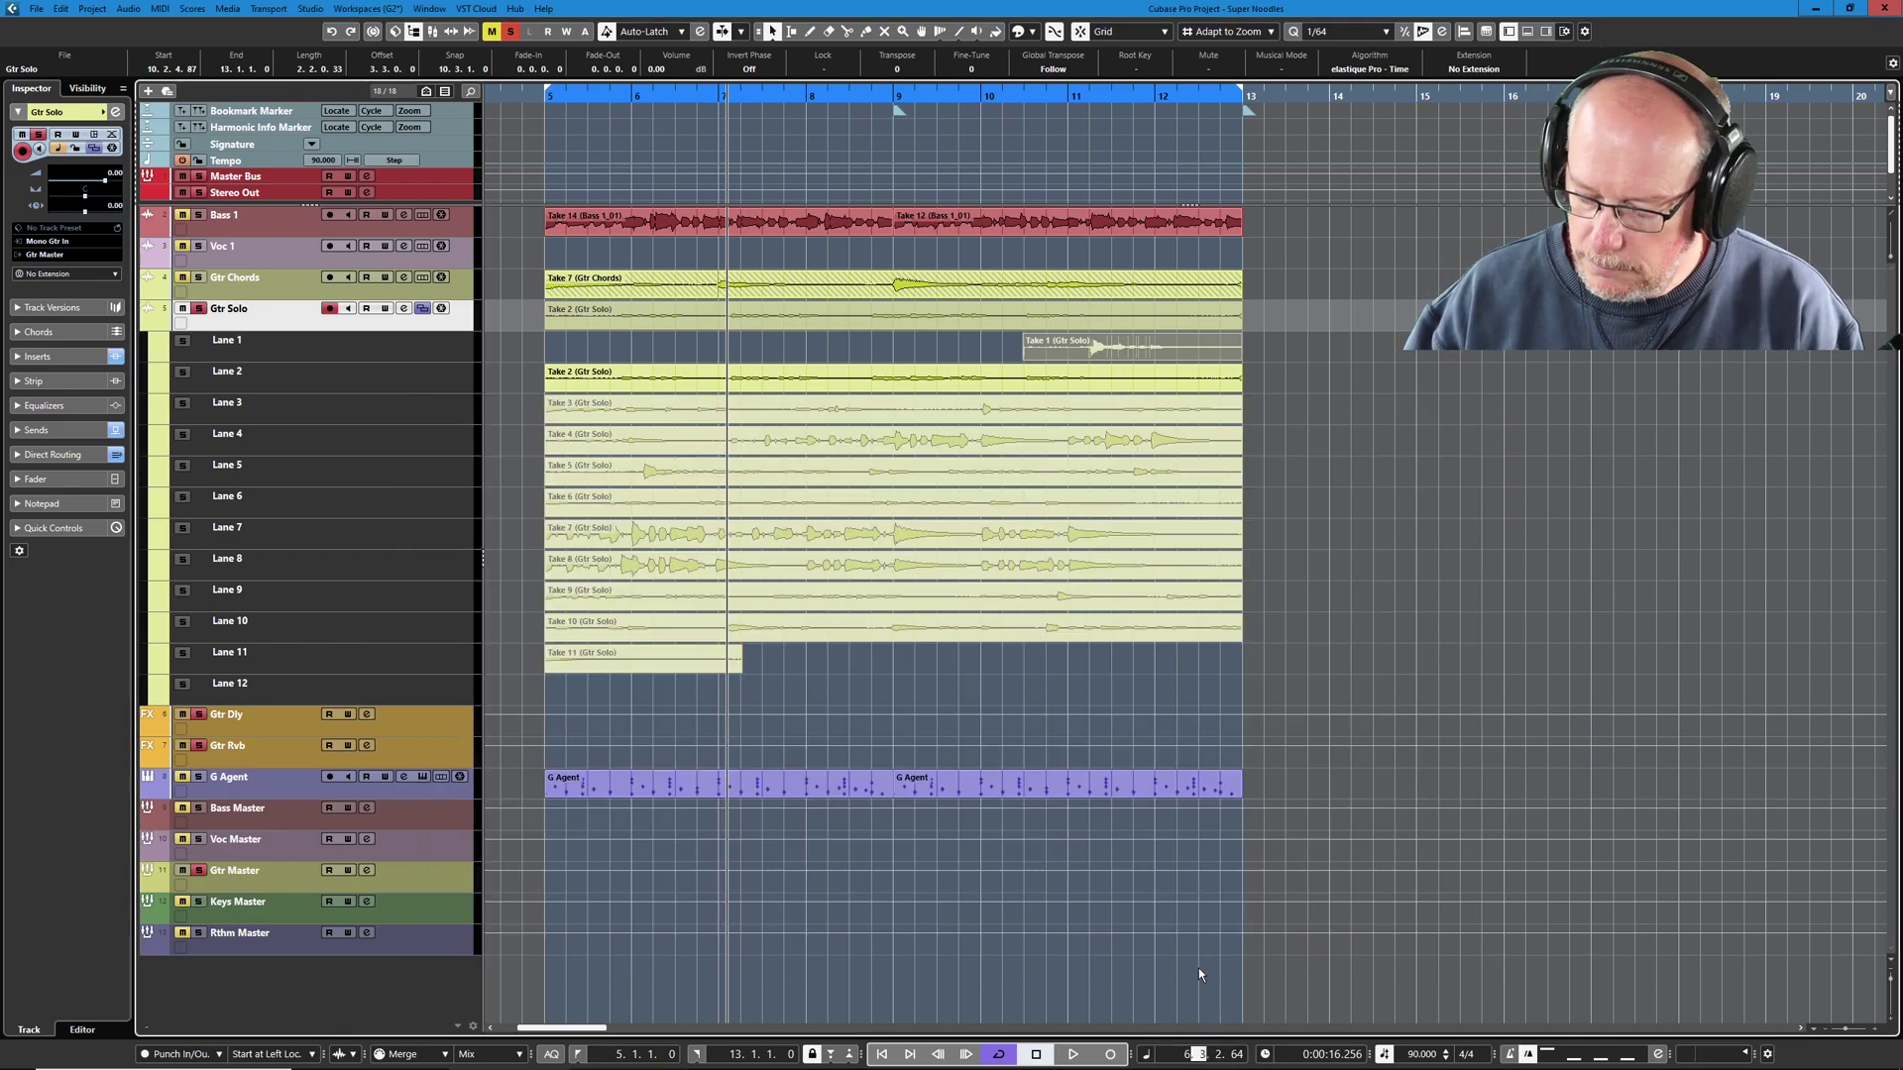
{"action": "type", "text": "87"}
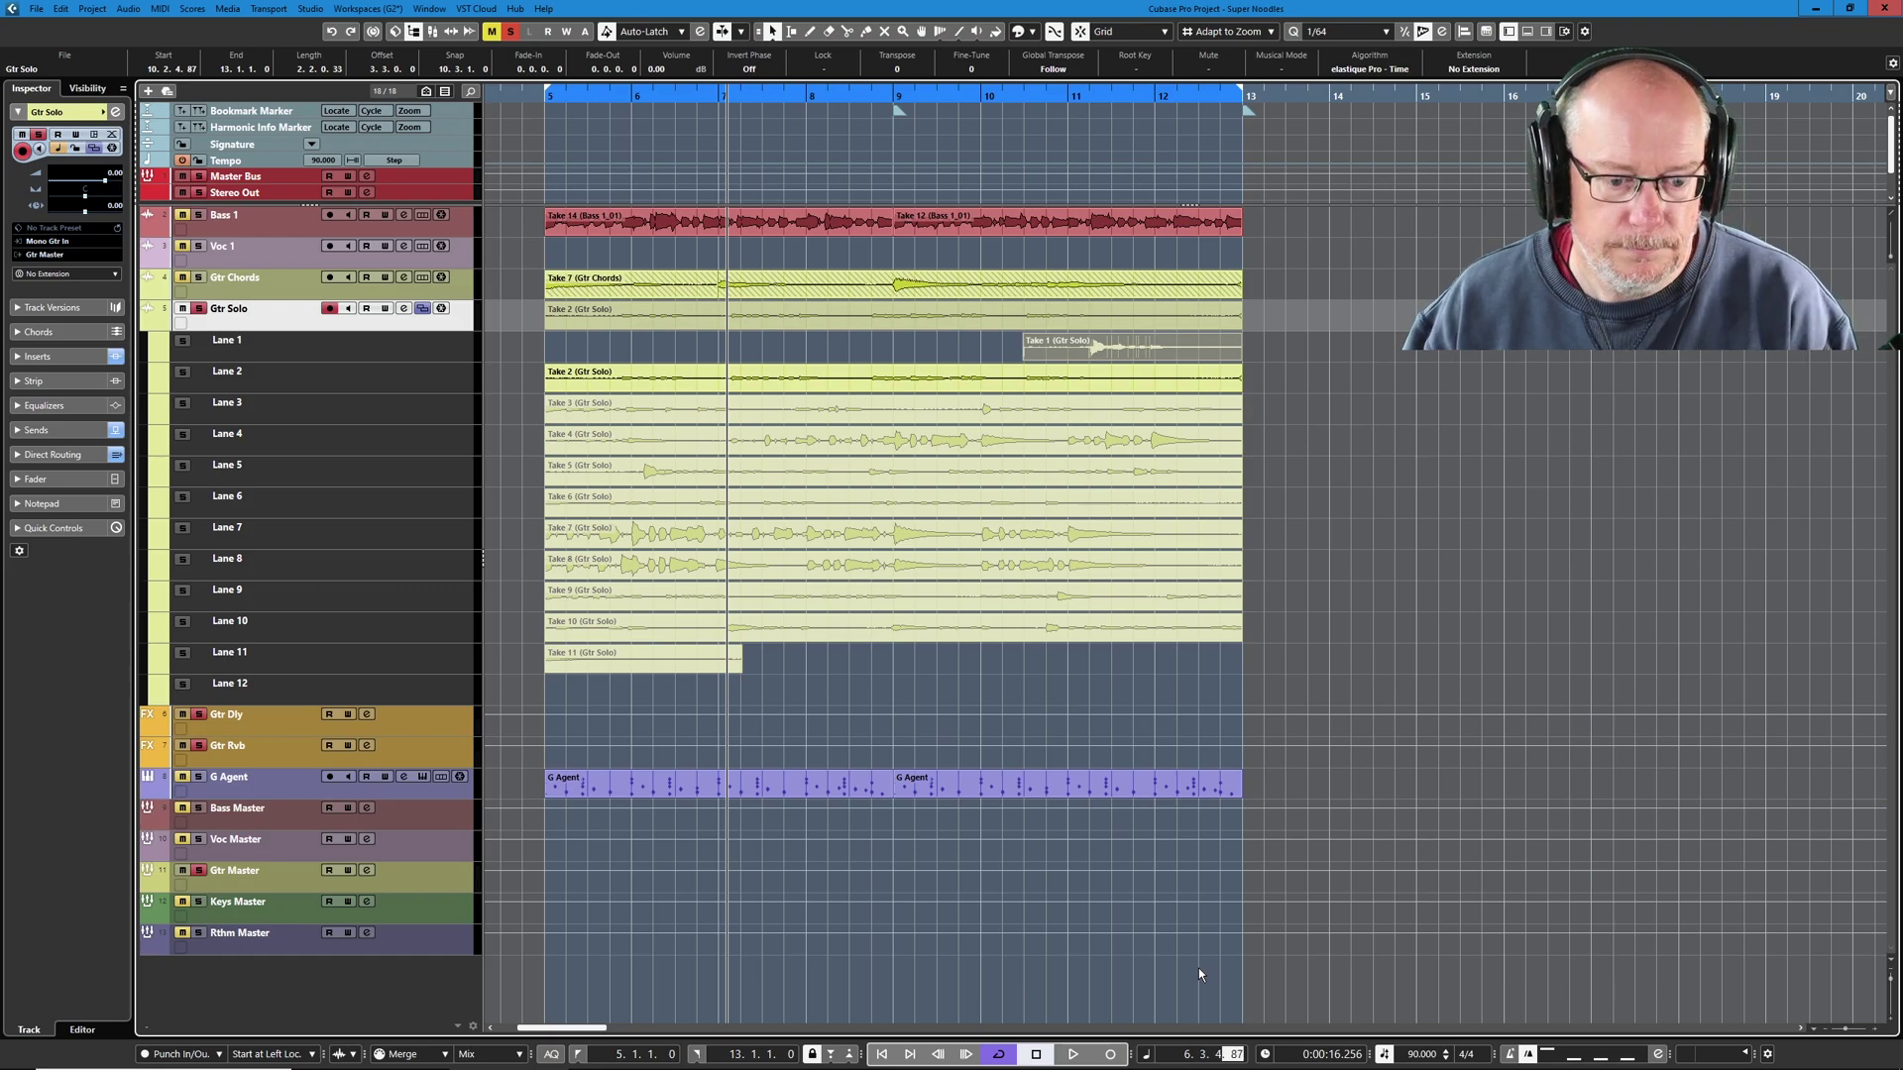
{"action": "key", "text": "Return"}
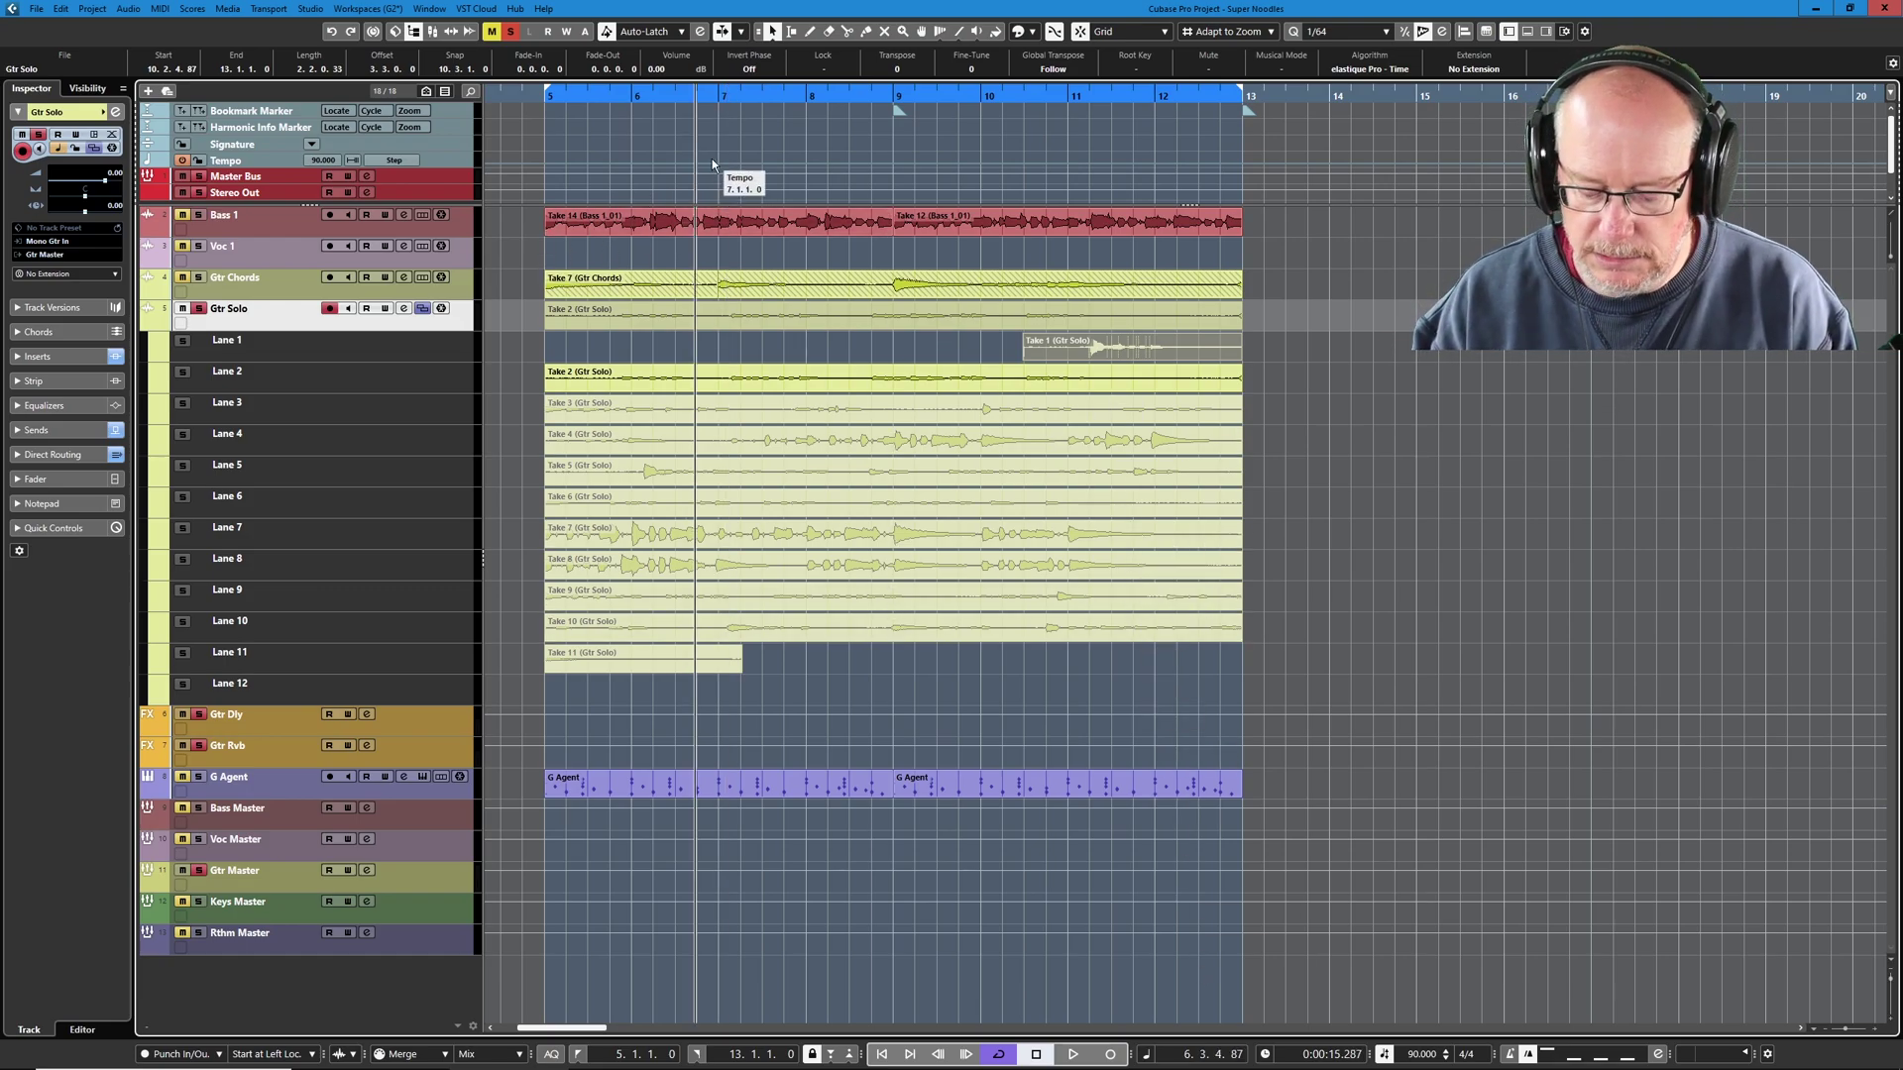
{"action": "key", "text": "ctrl+KP_1"}
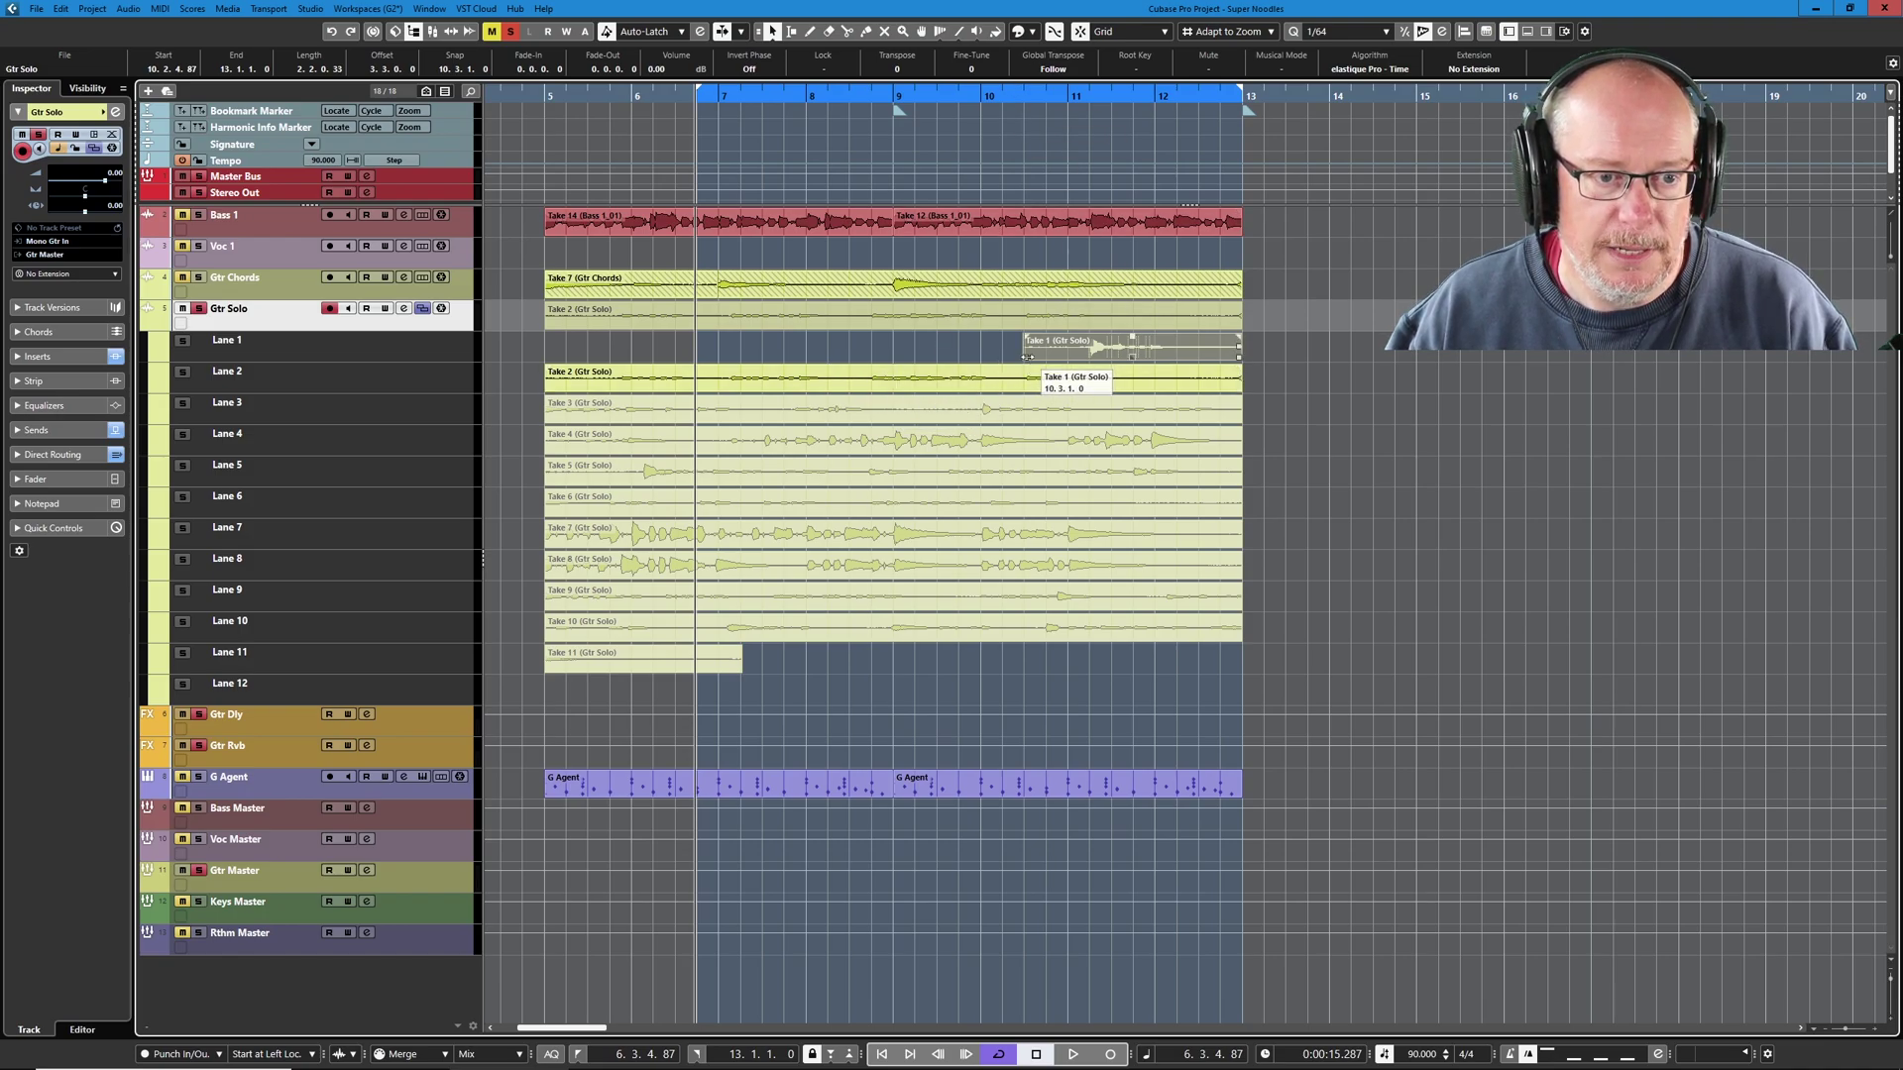
Trim Take 1 on Lane 1 so it starts at 10.3.4.119
{"action": "left_click_drag", "start_coordinate": [1025, 356], "coordinate": [786, 356]}
{"action": "scroll", "coordinate": [783, 361], "scroll_direction": "left", "scroll_amount": 5}
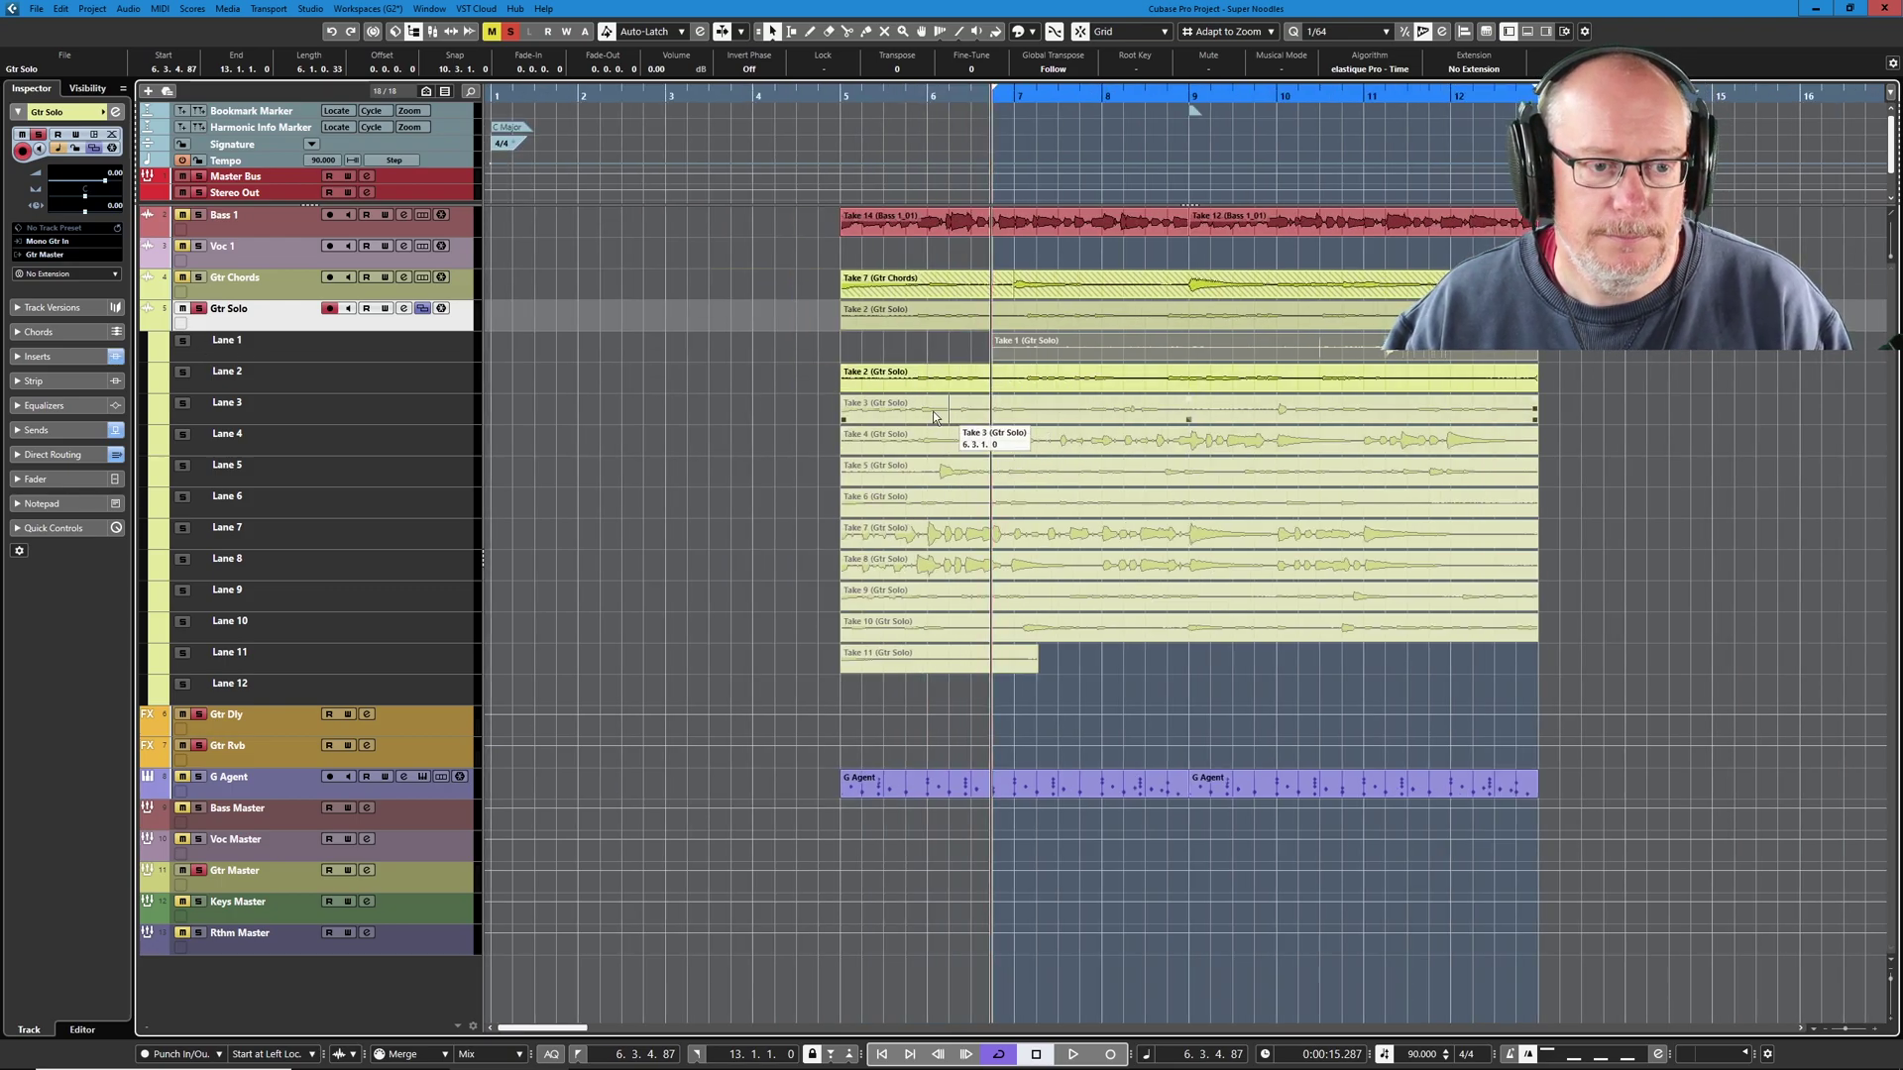
{"action": "scroll", "coordinate": [931, 406], "scroll_direction": "right", "scroll_amount": 3}
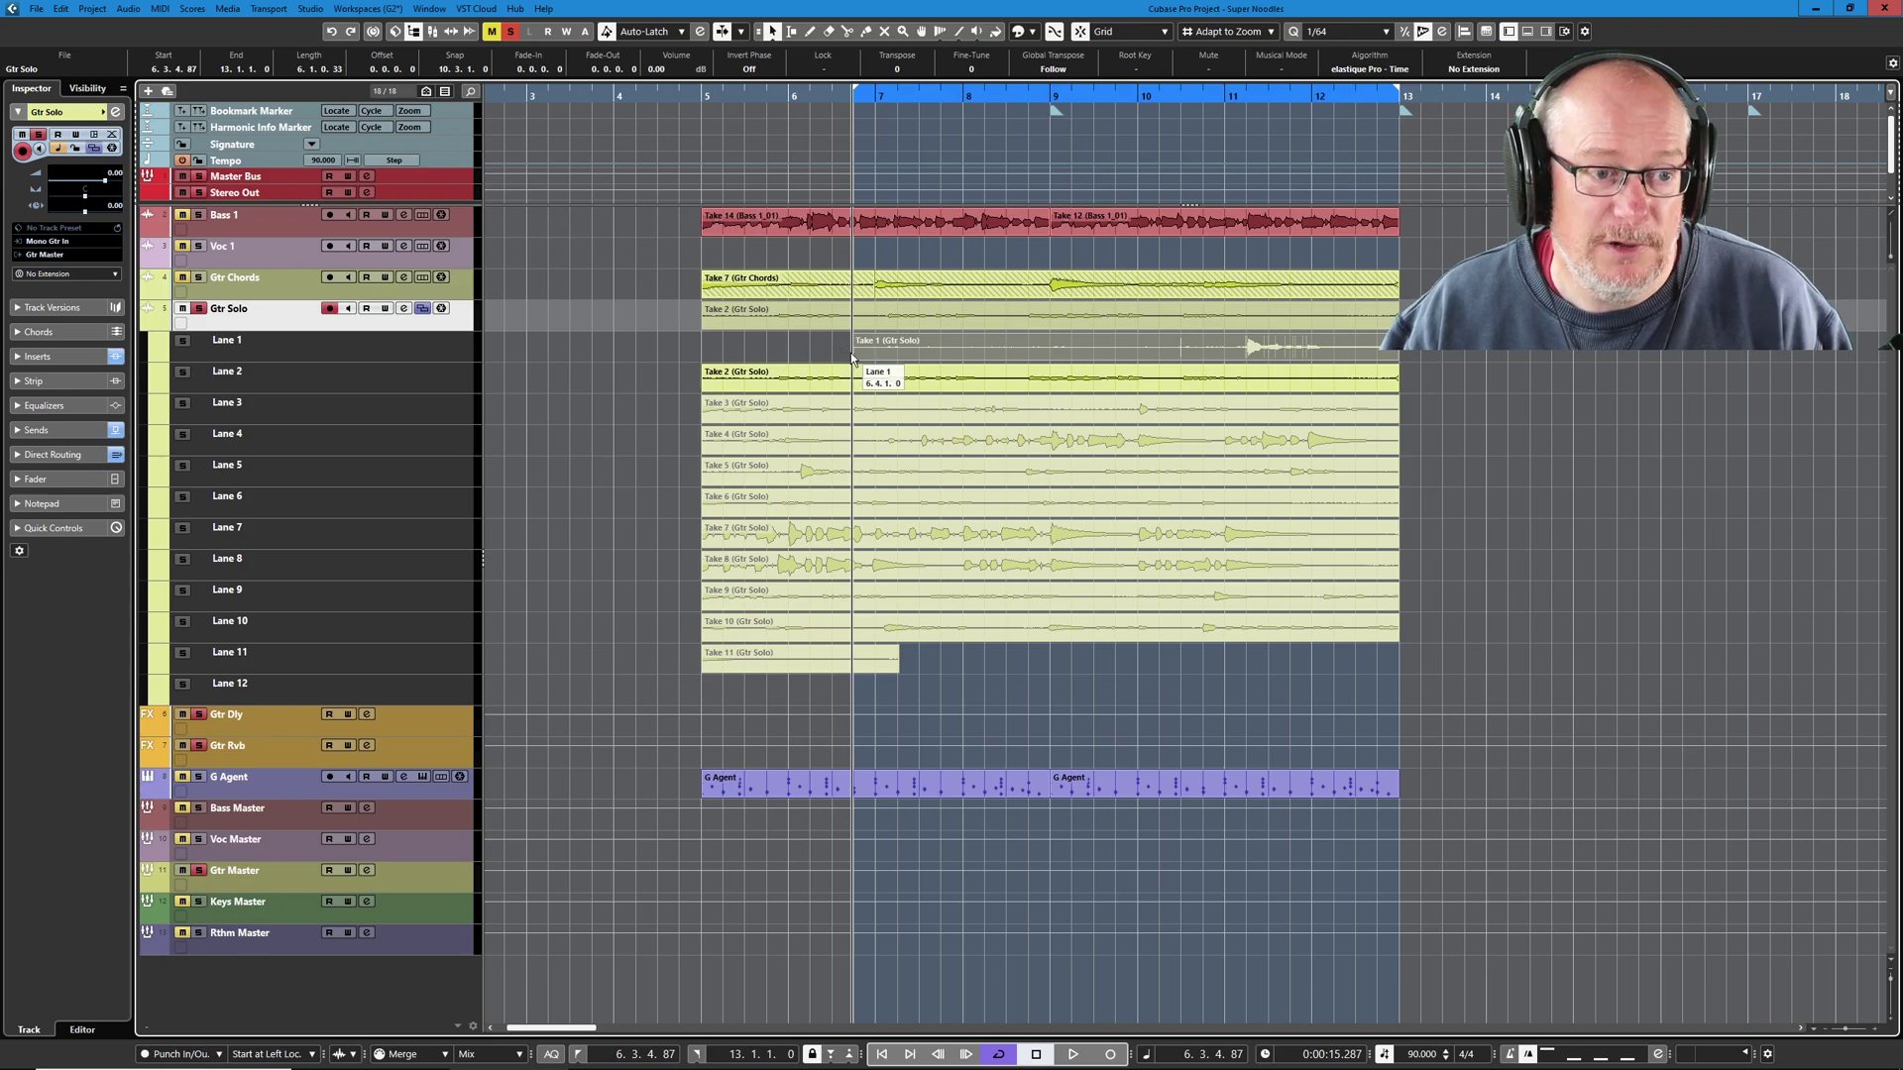
{"action": "left_click_drag", "start_coordinate": [858, 357], "coordinate": [1203, 328]}
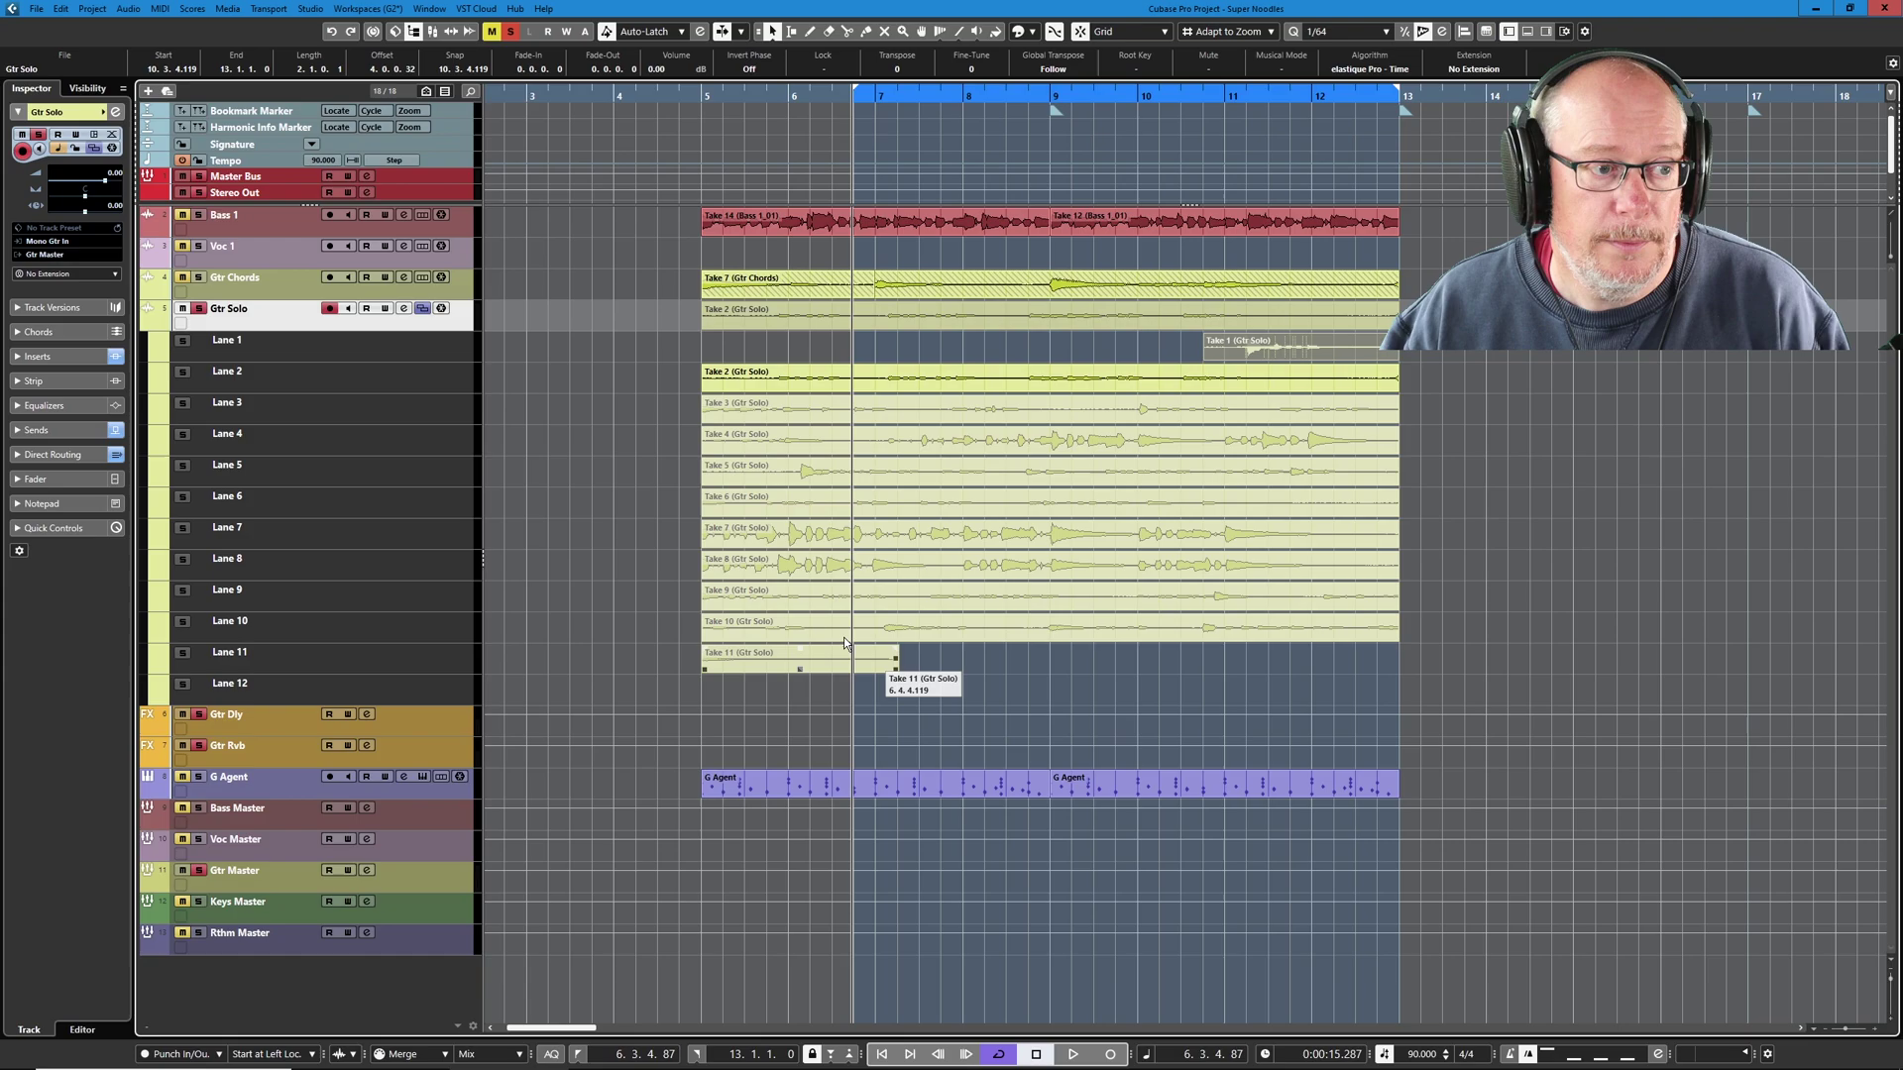
Hide Gtr Solo's lanes, duplicate it as Gtr Solo (D), and move the left locator to bar 5
{"action": "left_click", "coordinate": [424, 309]}
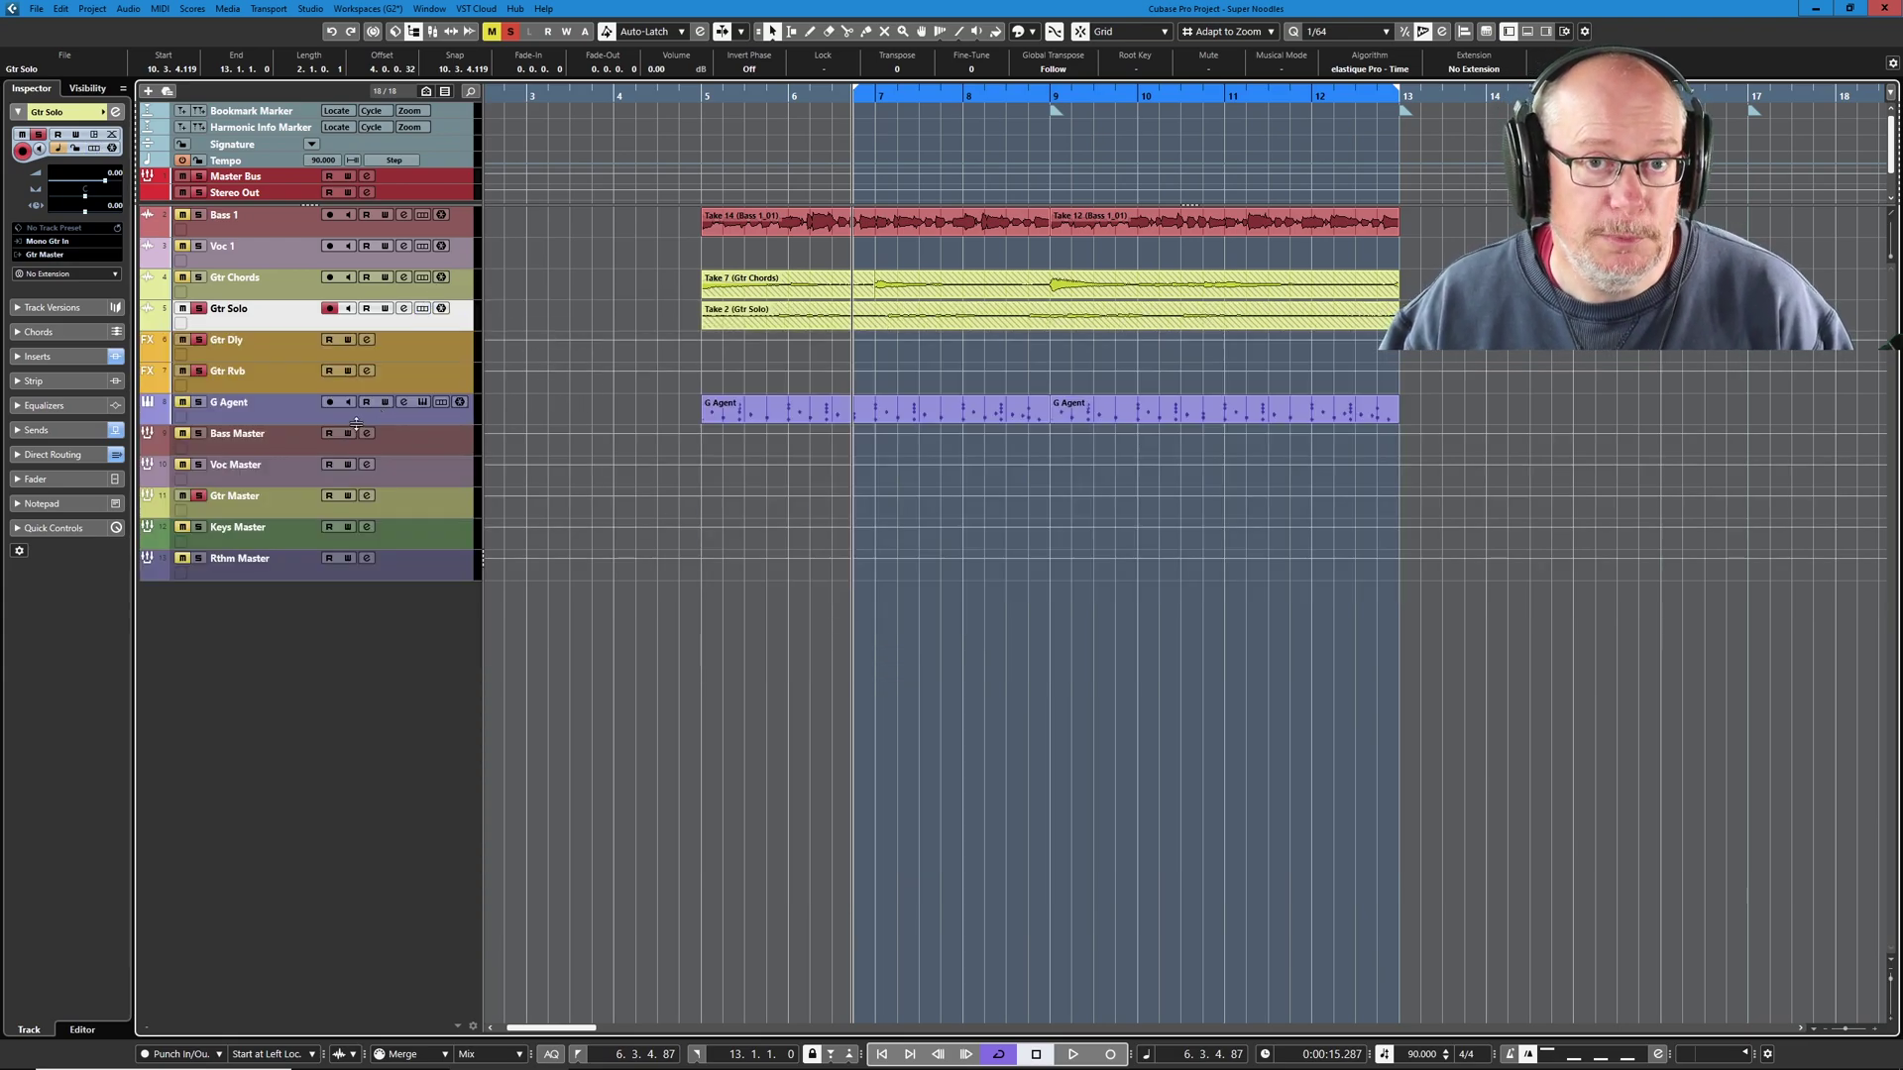
{"action": "key", "text": "ctrl+shift+d"}
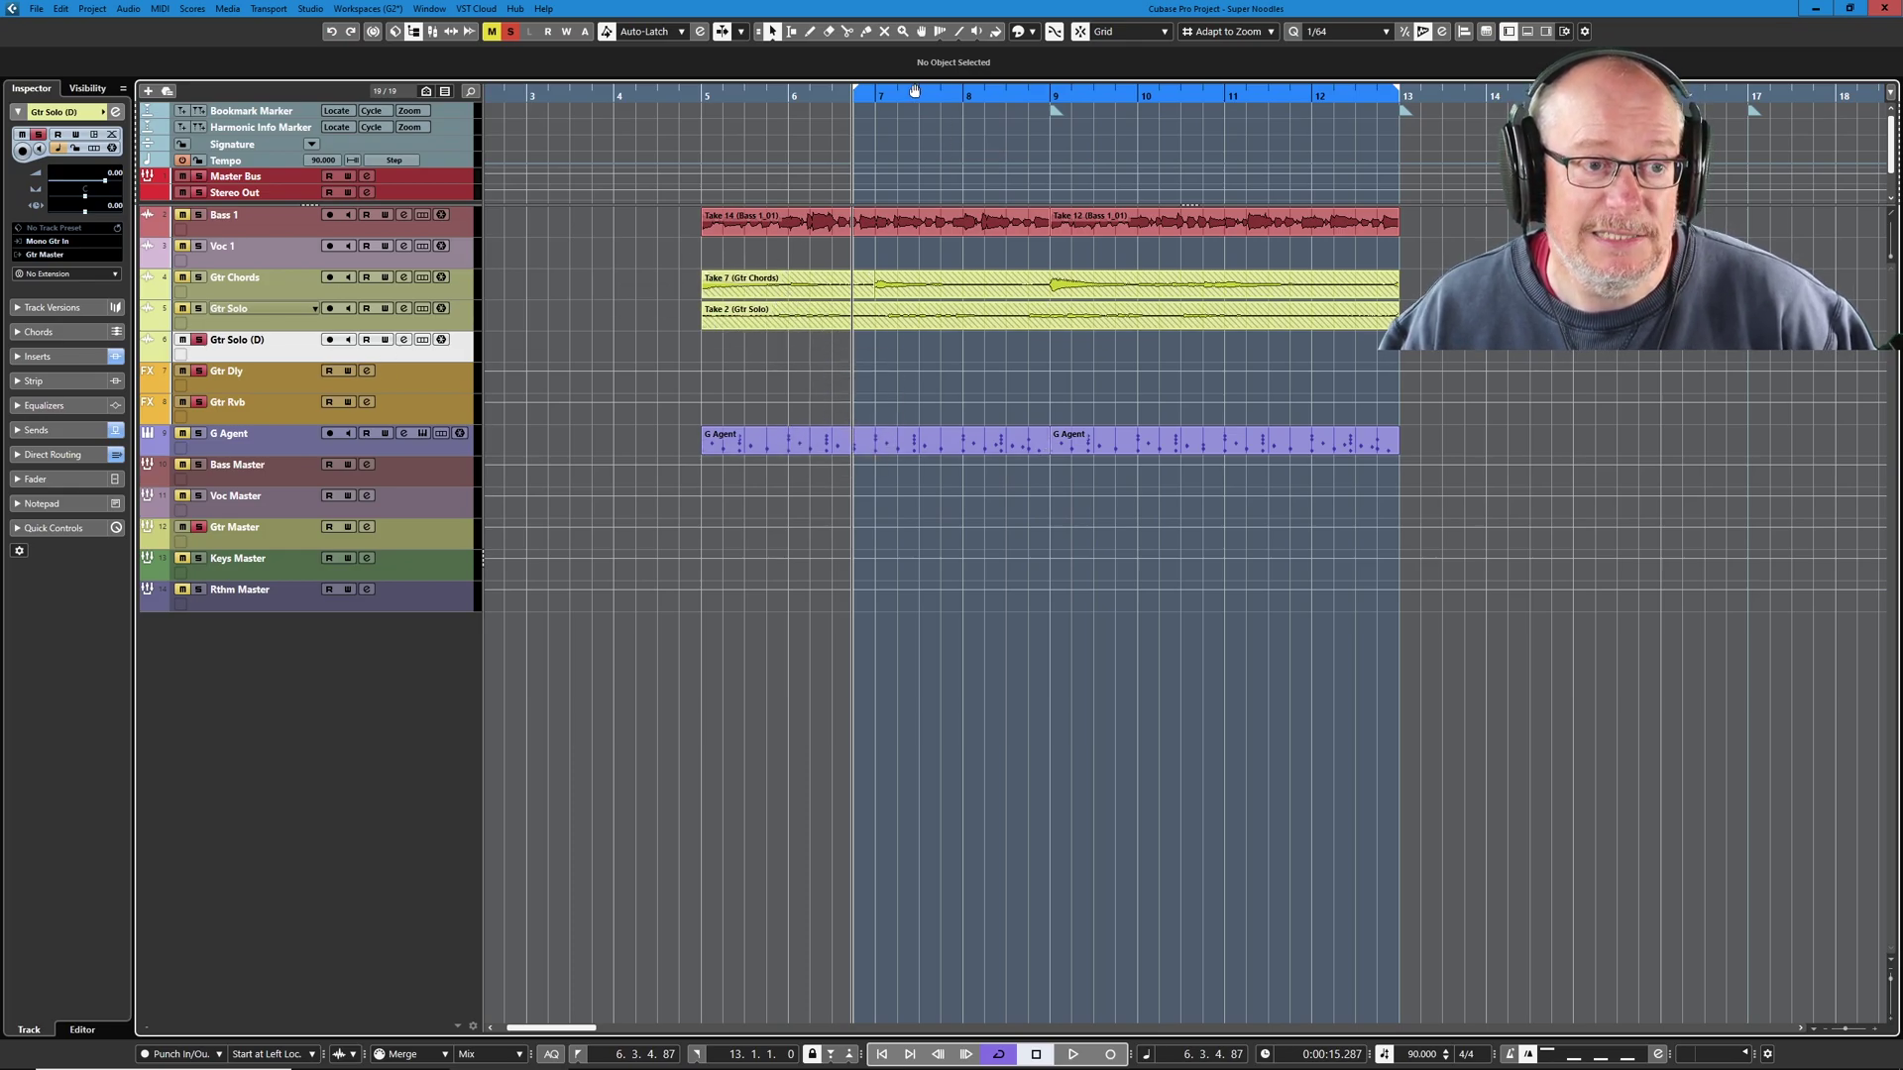
{"action": "left_click_drag", "start_coordinate": [855, 91], "coordinate": [704, 129]}
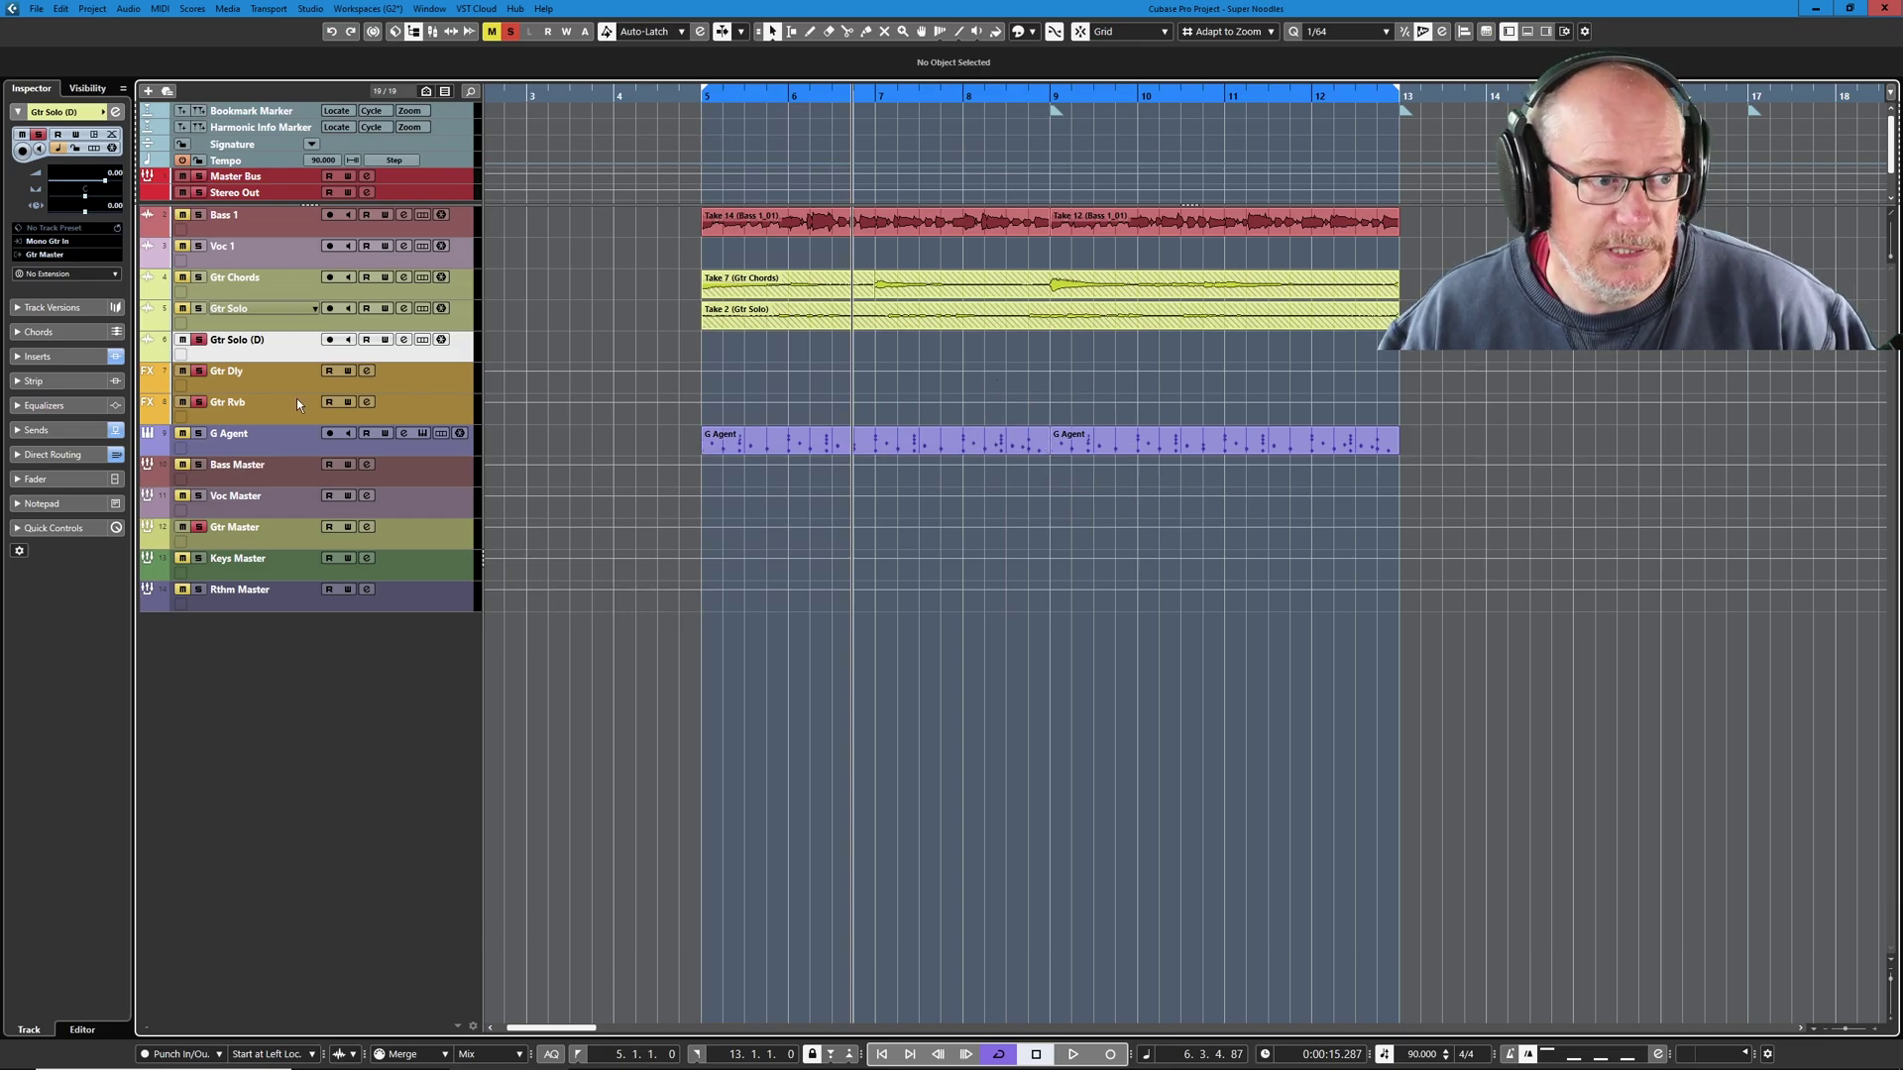
Drop Pool takes Take 1–Take 11 onto Gtr Solo (D) at bar 5 as one track
{"action": "left_click", "coordinate": [409, 32]}
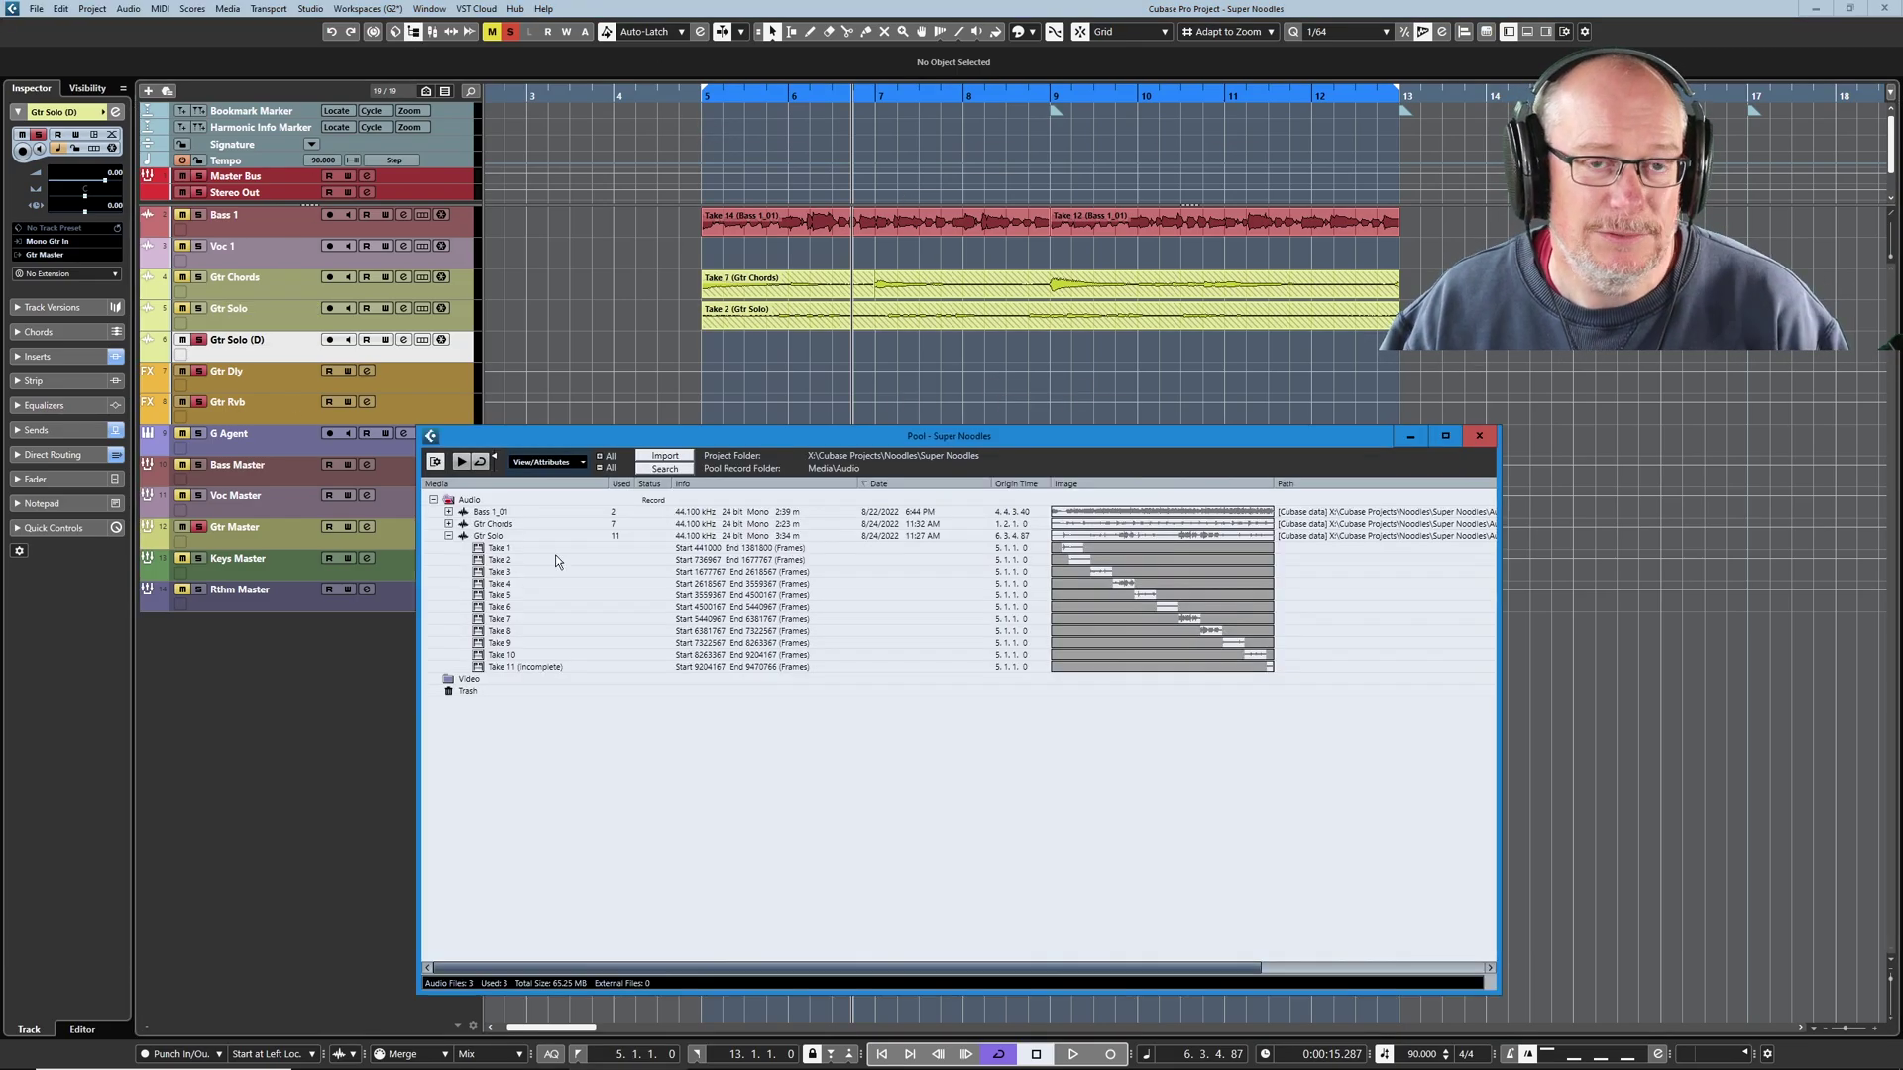
{"action": "left_click", "coordinate": [501, 548]}
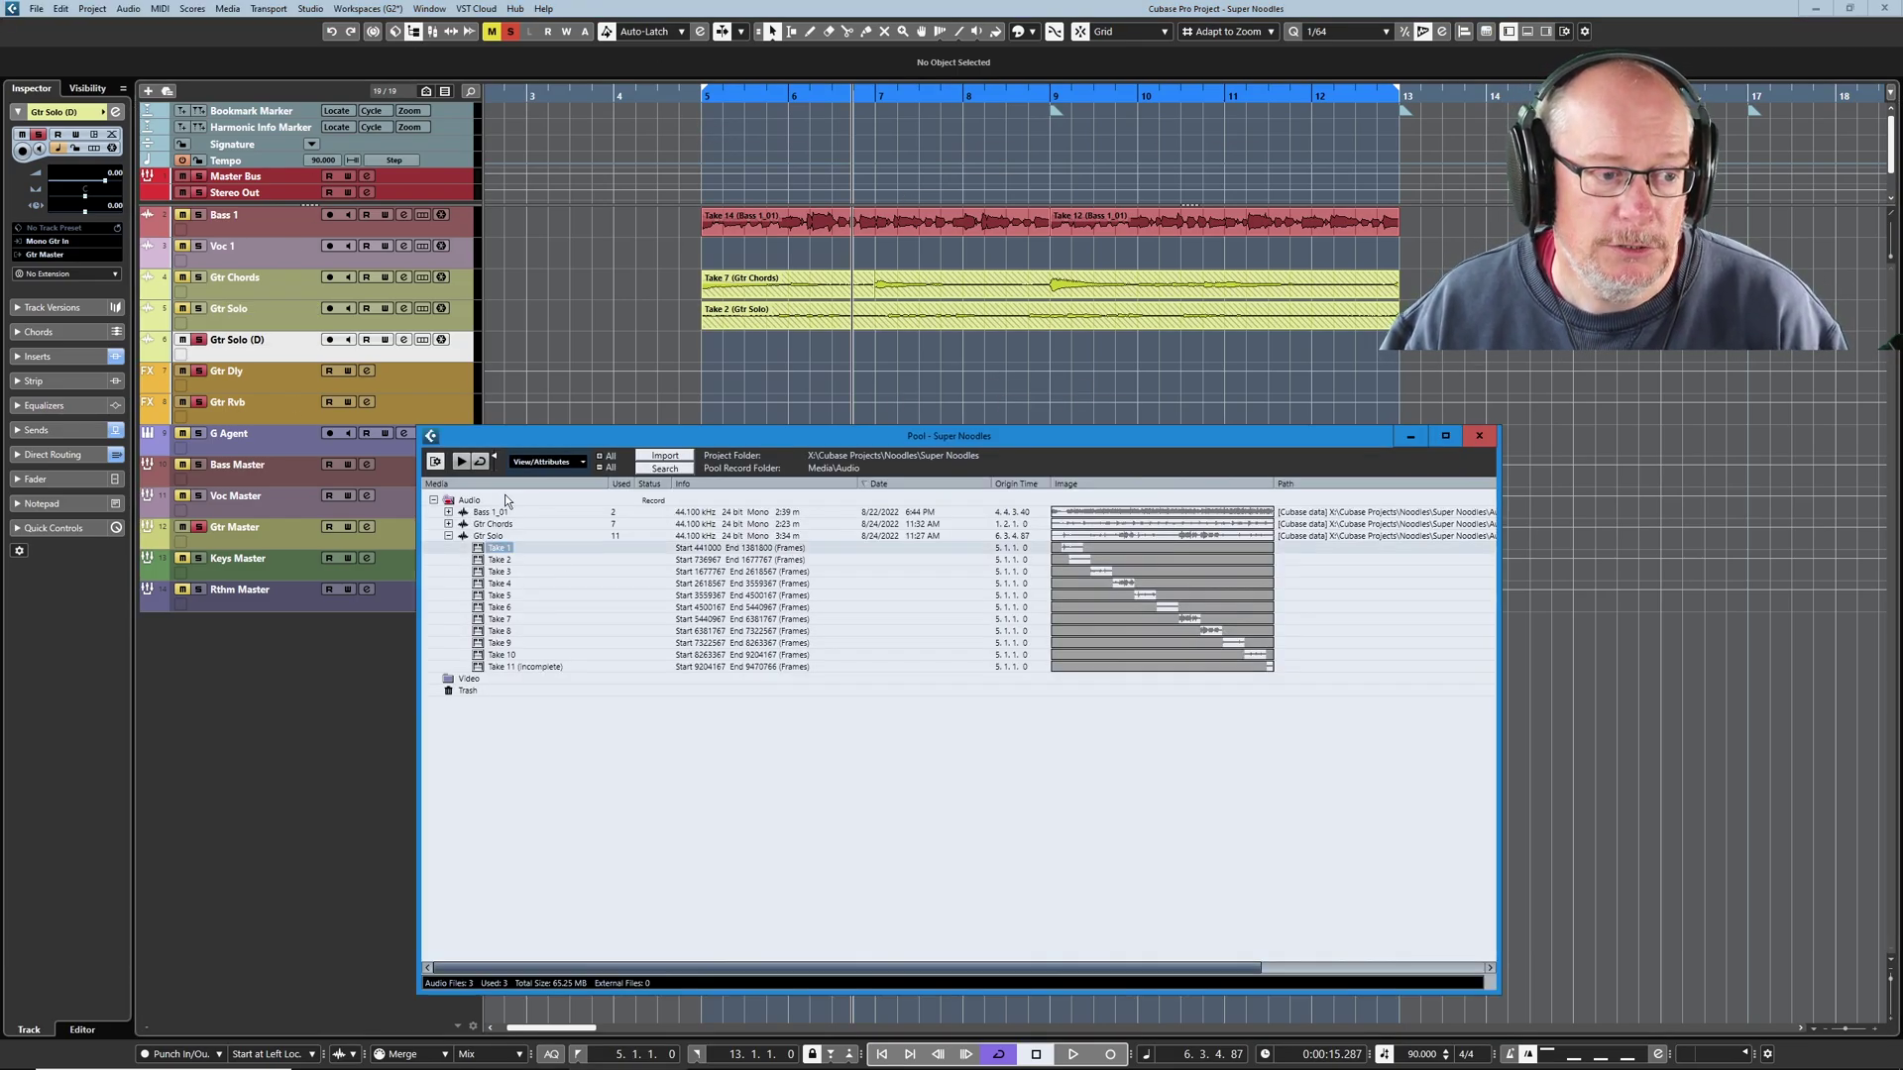
{"action": "left_click", "coordinate": [507, 670], "text": "shift"}
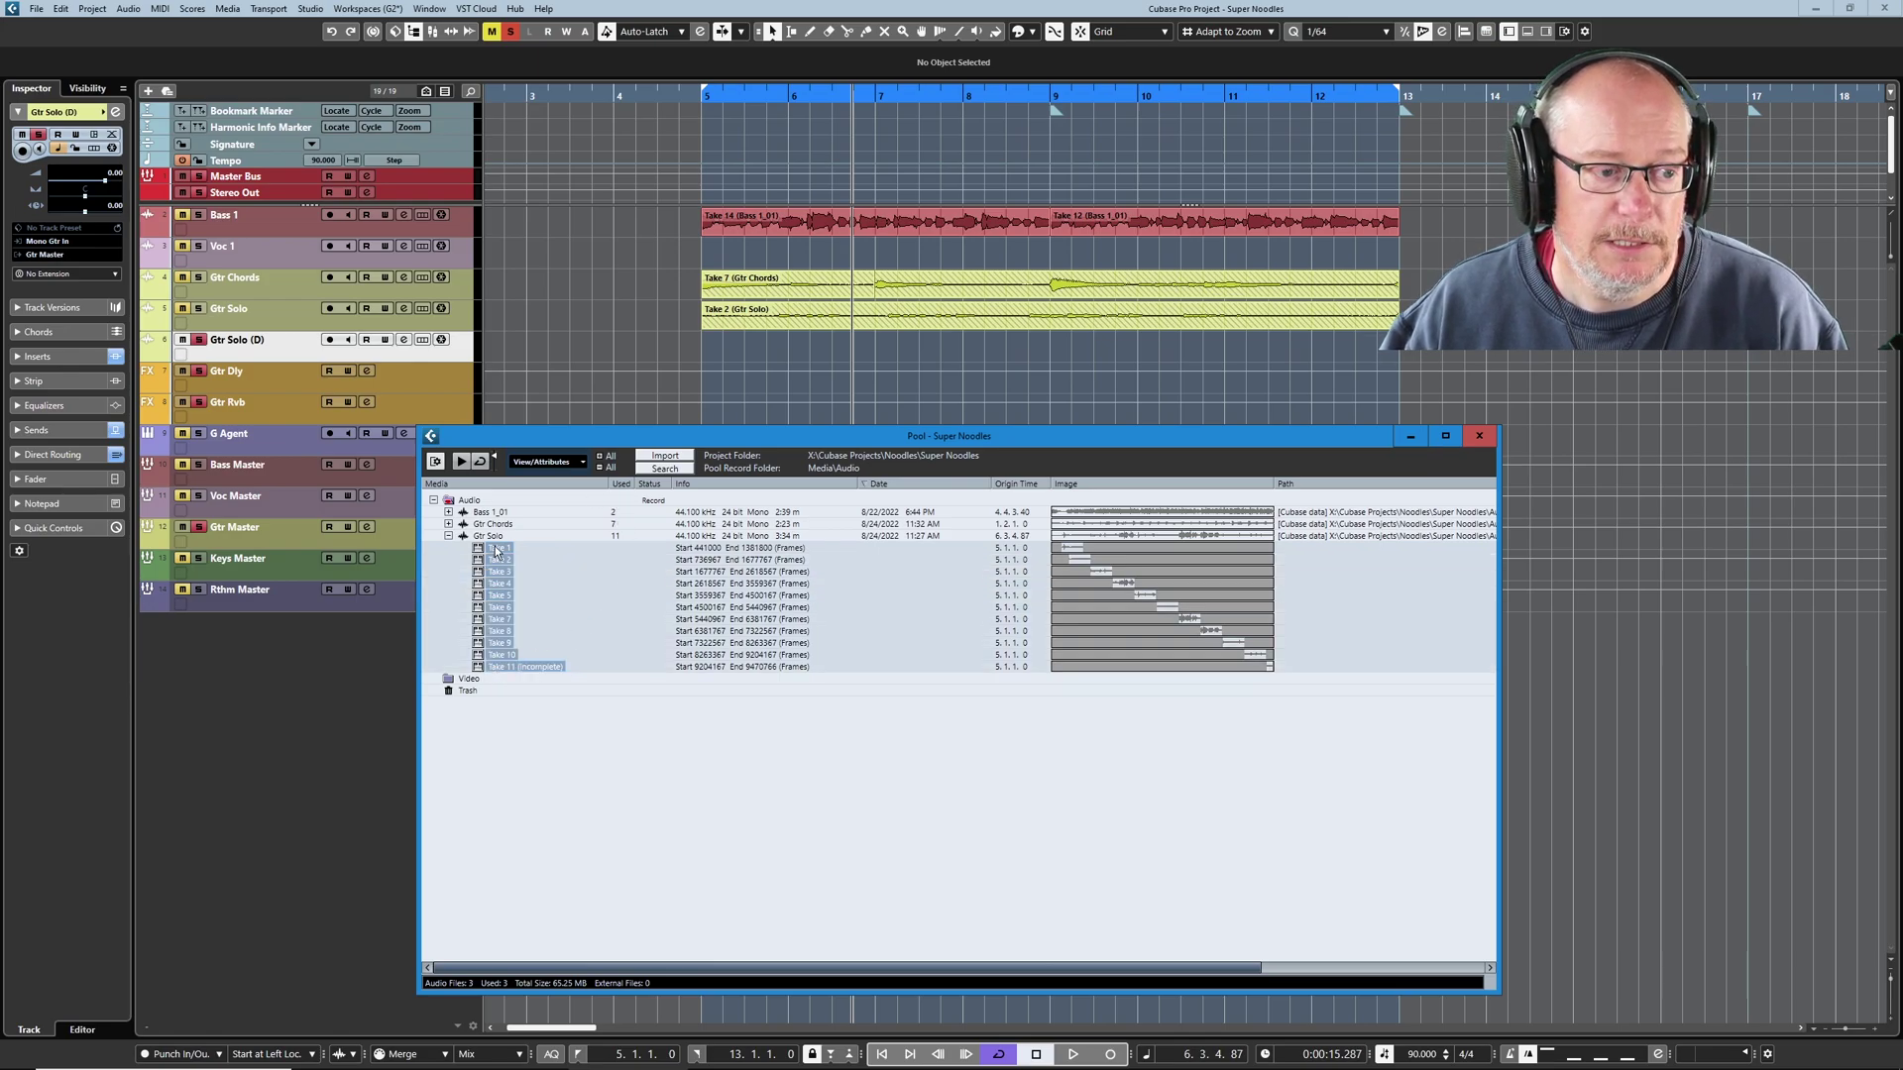
{"action": "left_click_drag", "start_coordinate": [497, 552], "coordinate": [717, 351]}
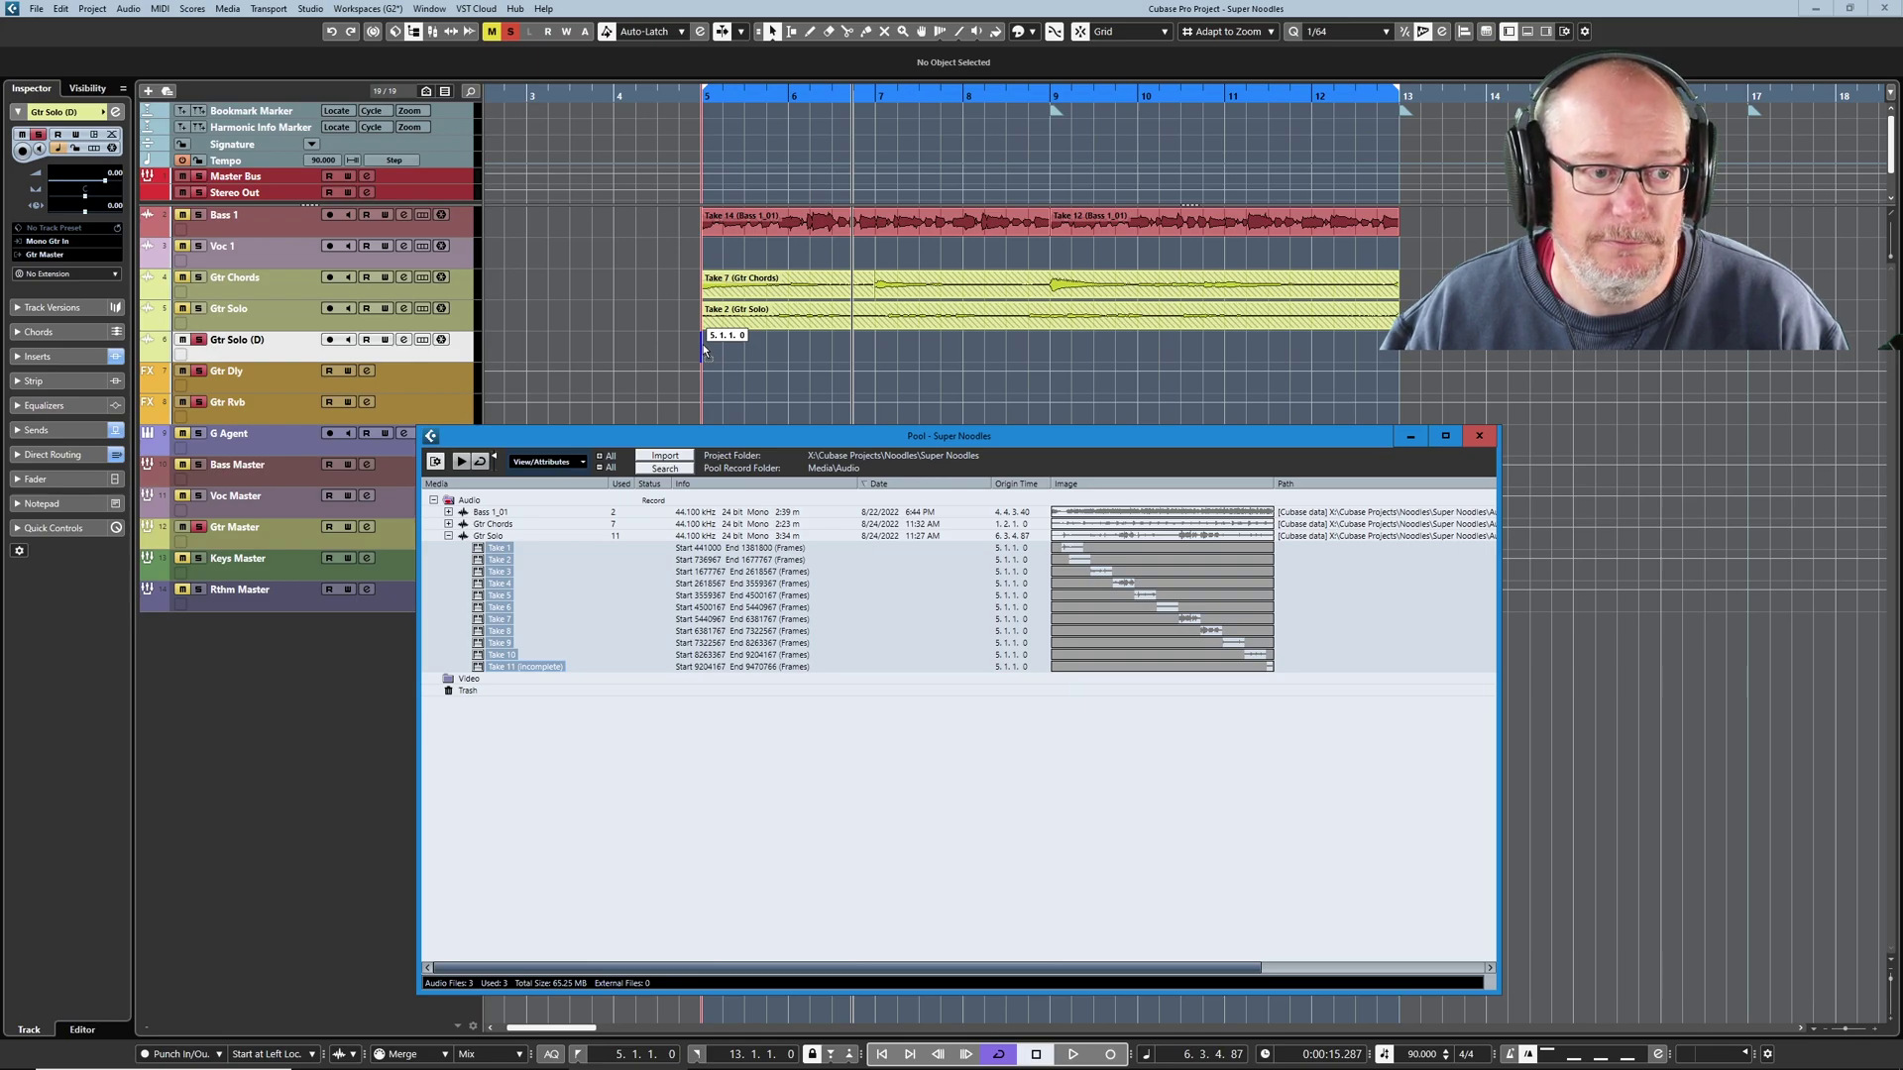
{"action": "left_click_drag", "start_coordinate": [704, 342], "coordinate": [704, 343]}
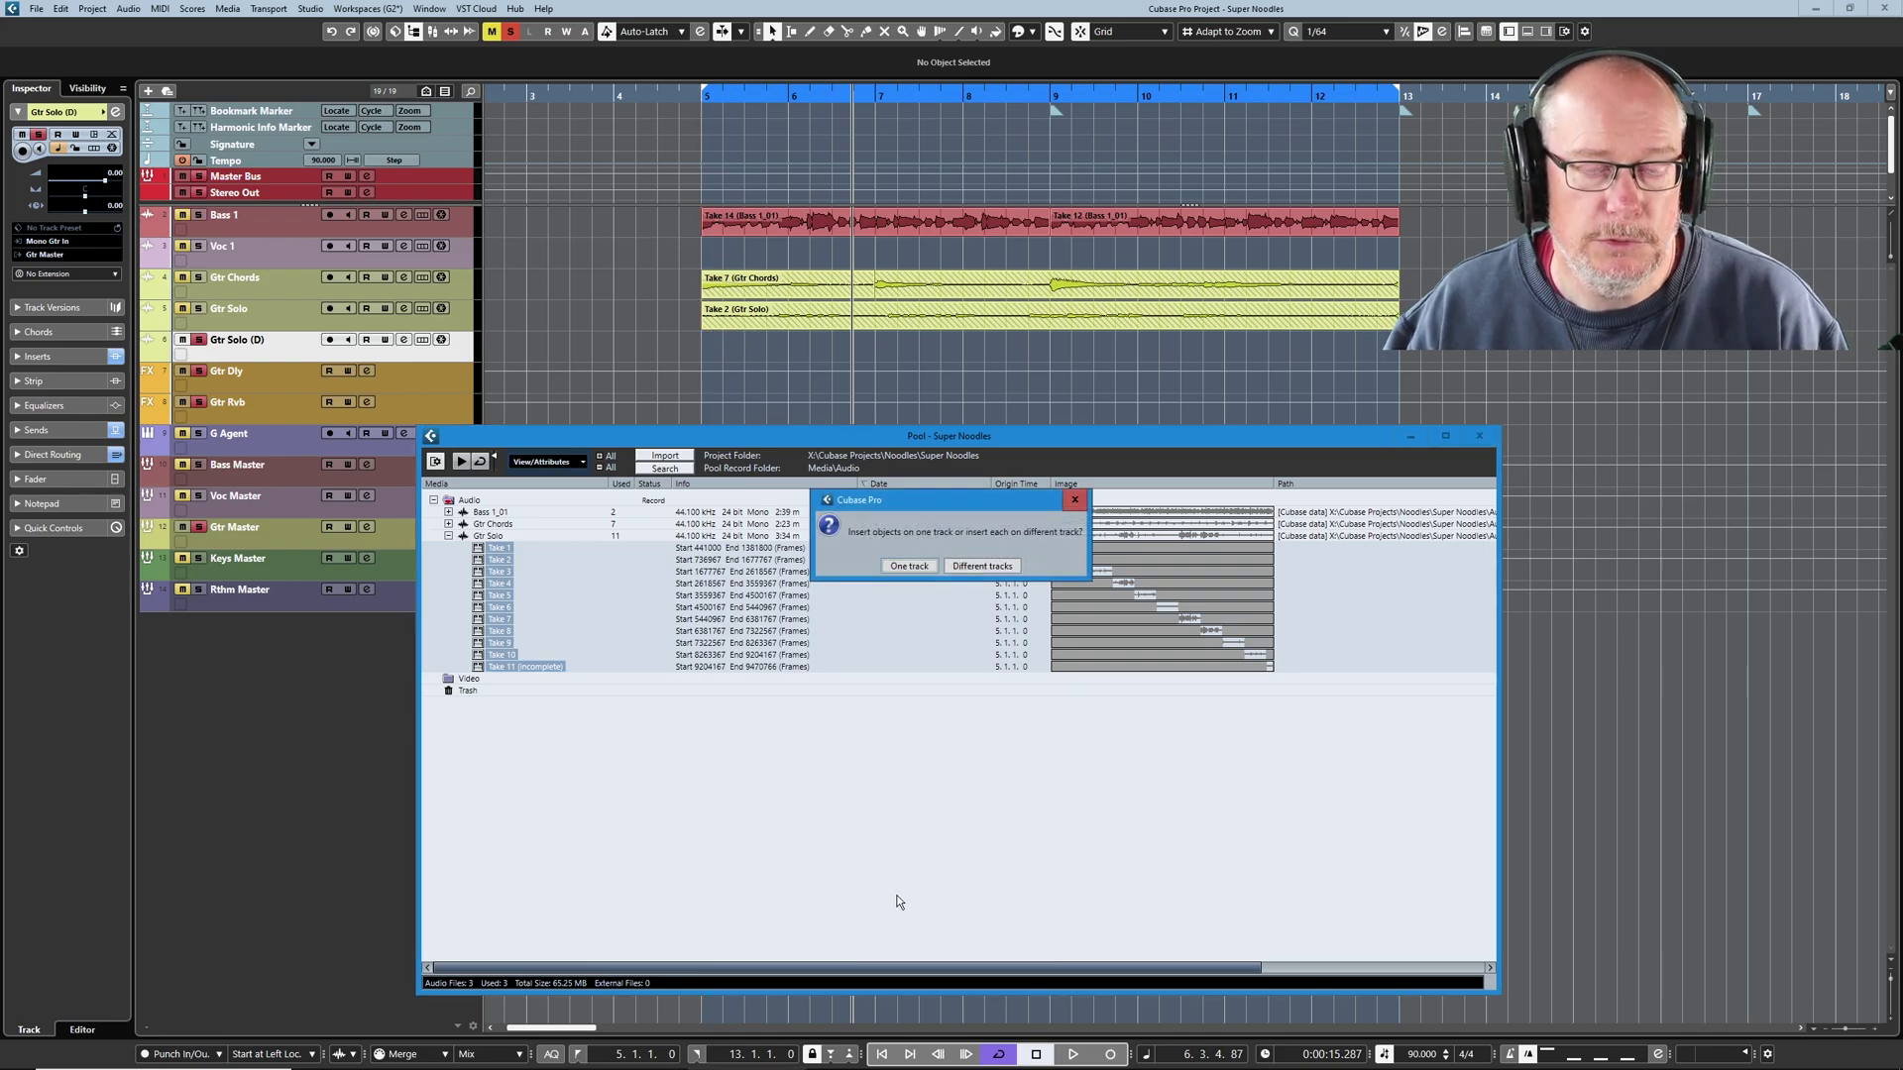
{"action": "left_click", "coordinate": [898, 567]}
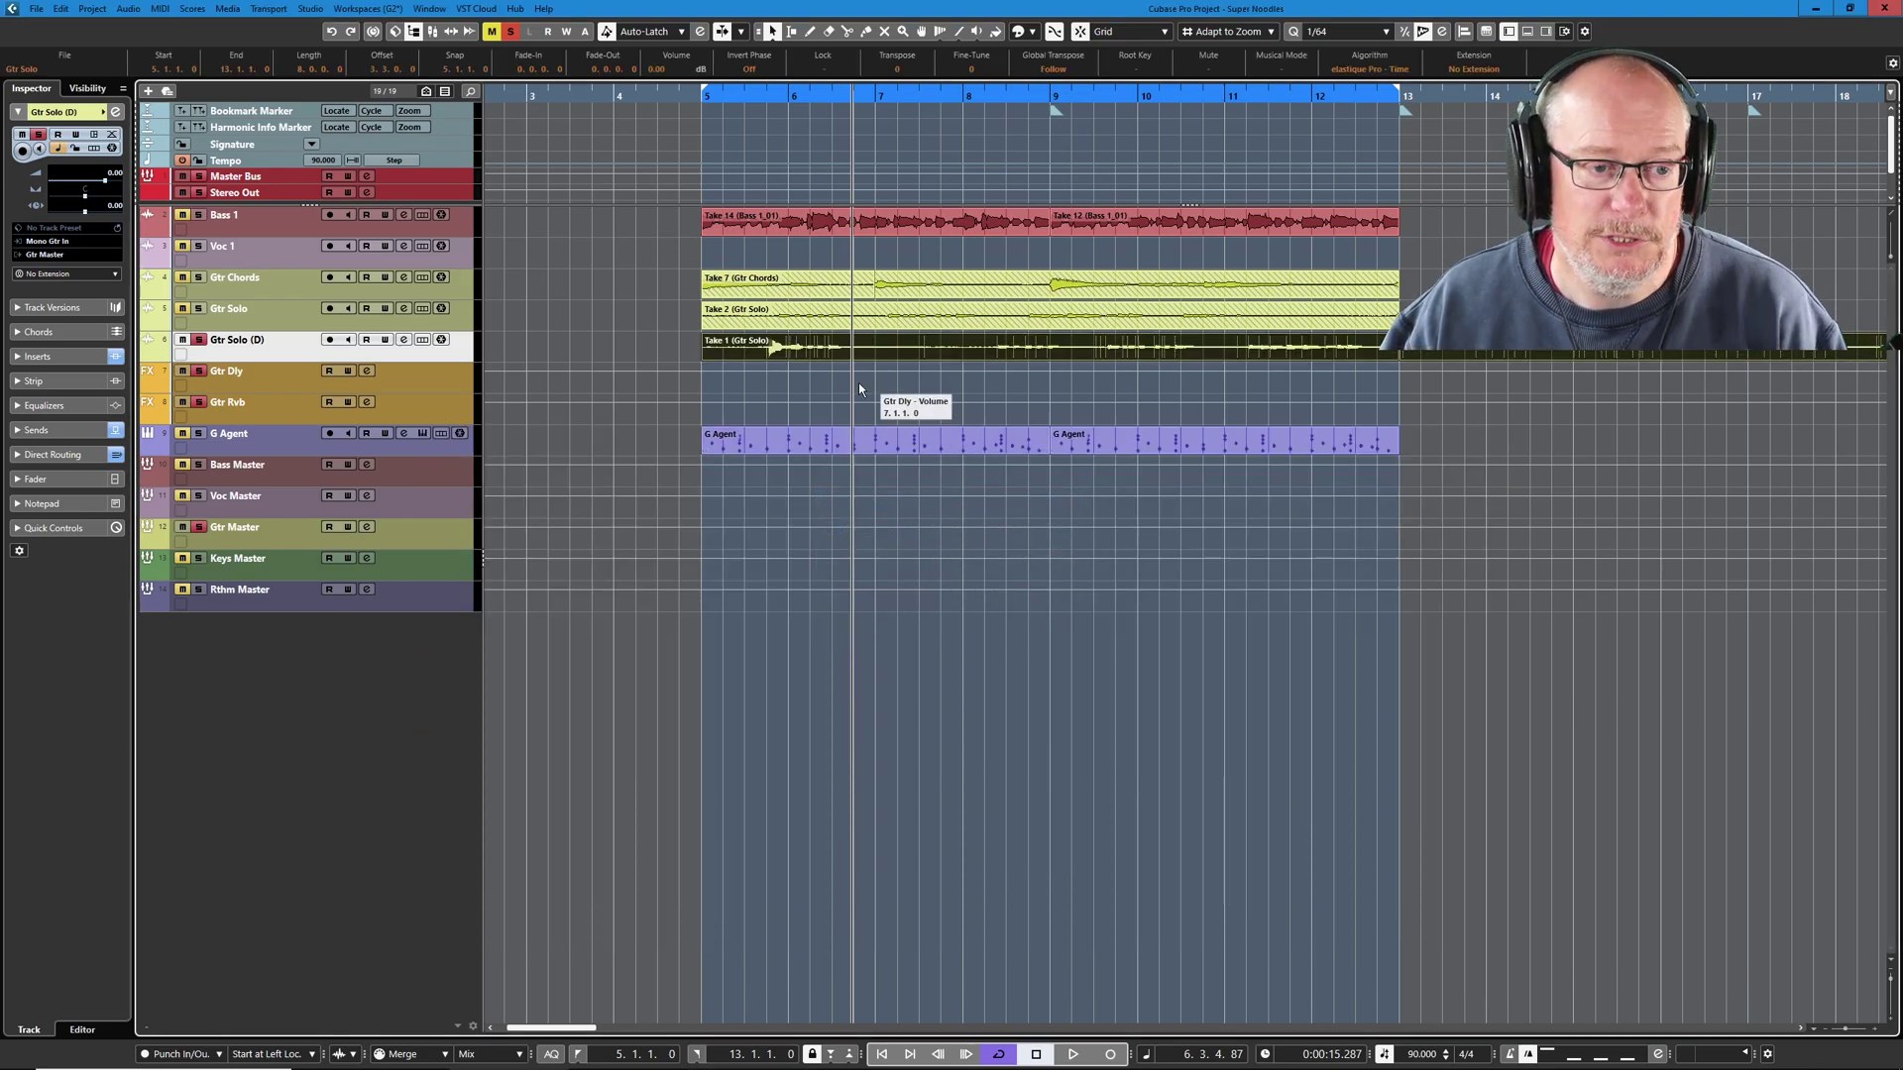
{"action": "key", "text": "g"}
{"action": "key", "text": "g"}
{"action": "key", "text": "g"}
{"action": "key", "text": "g"}
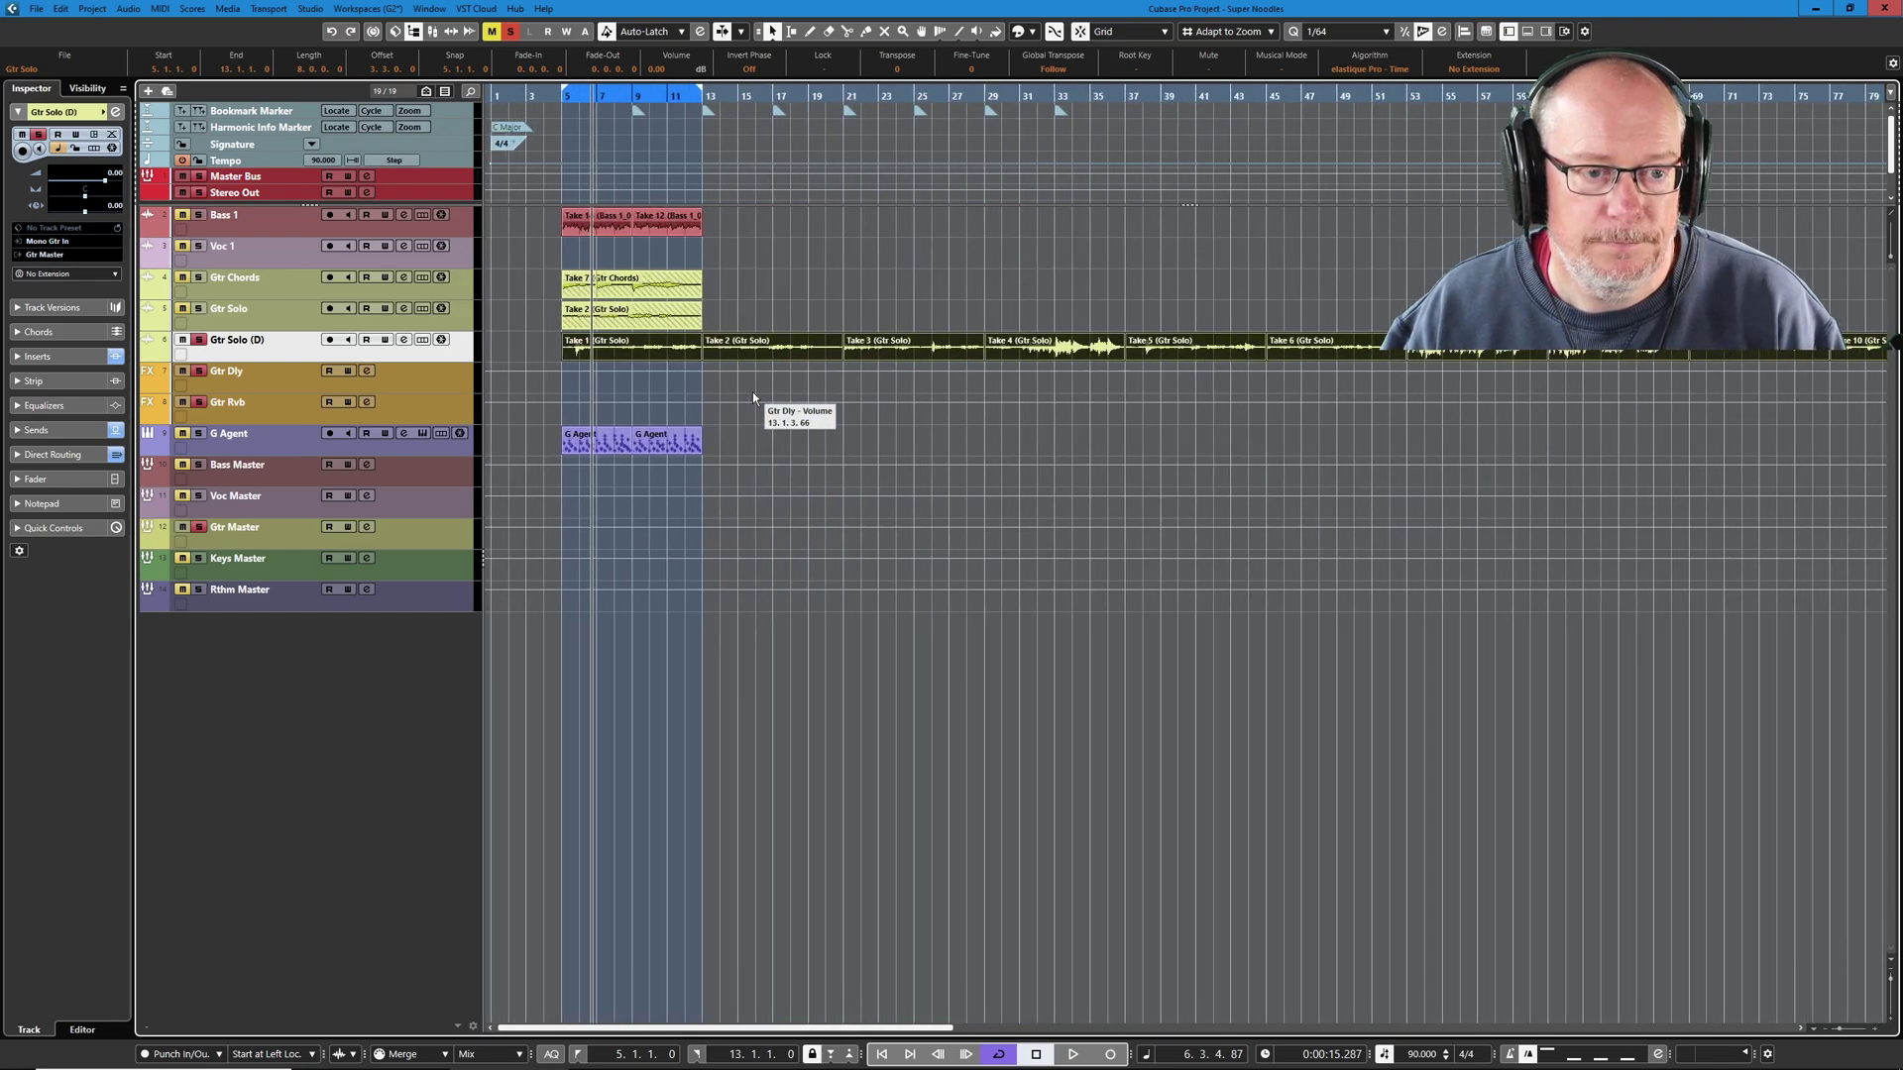
{"action": "key", "text": "g"}
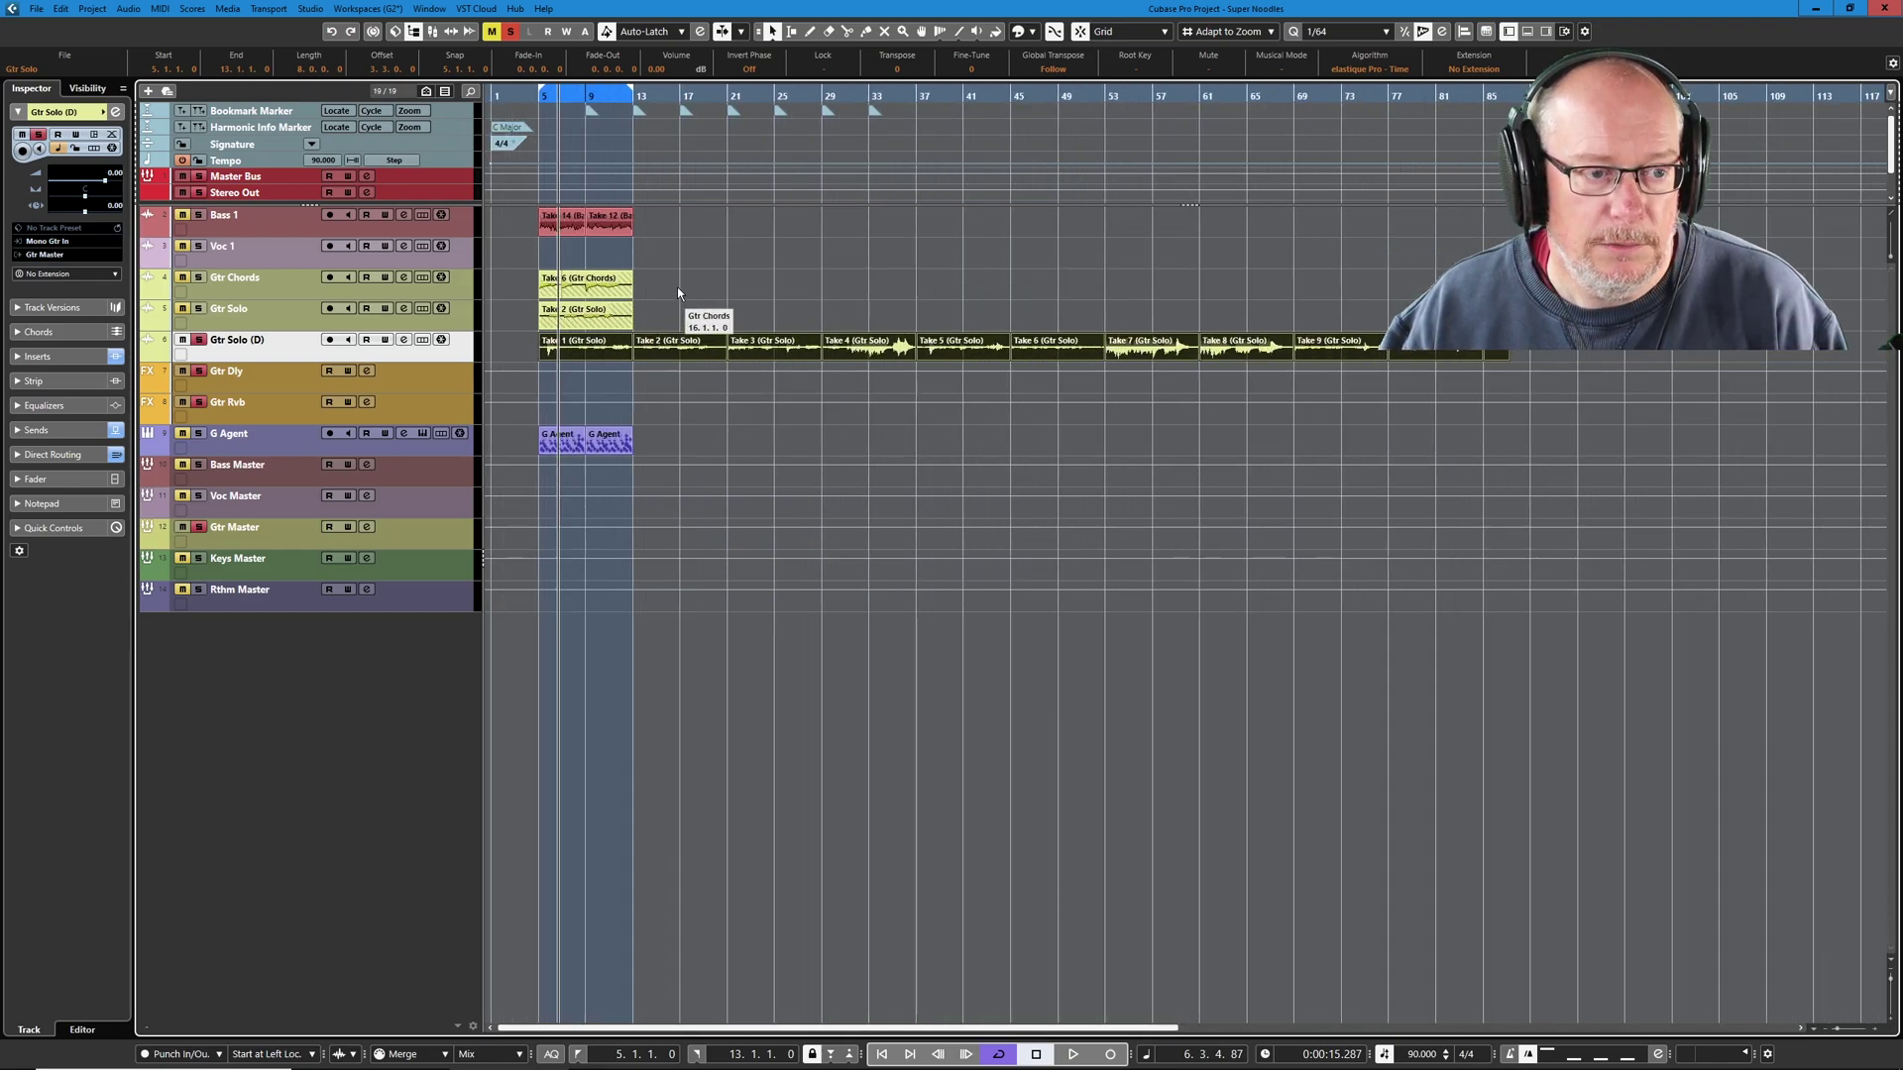
Show Gtr Solo (D) lanes, move Takes 2–4 to Lanes 2–4 at bar 5, and select Takes 5–11
{"action": "left_click", "coordinate": [423, 339]}
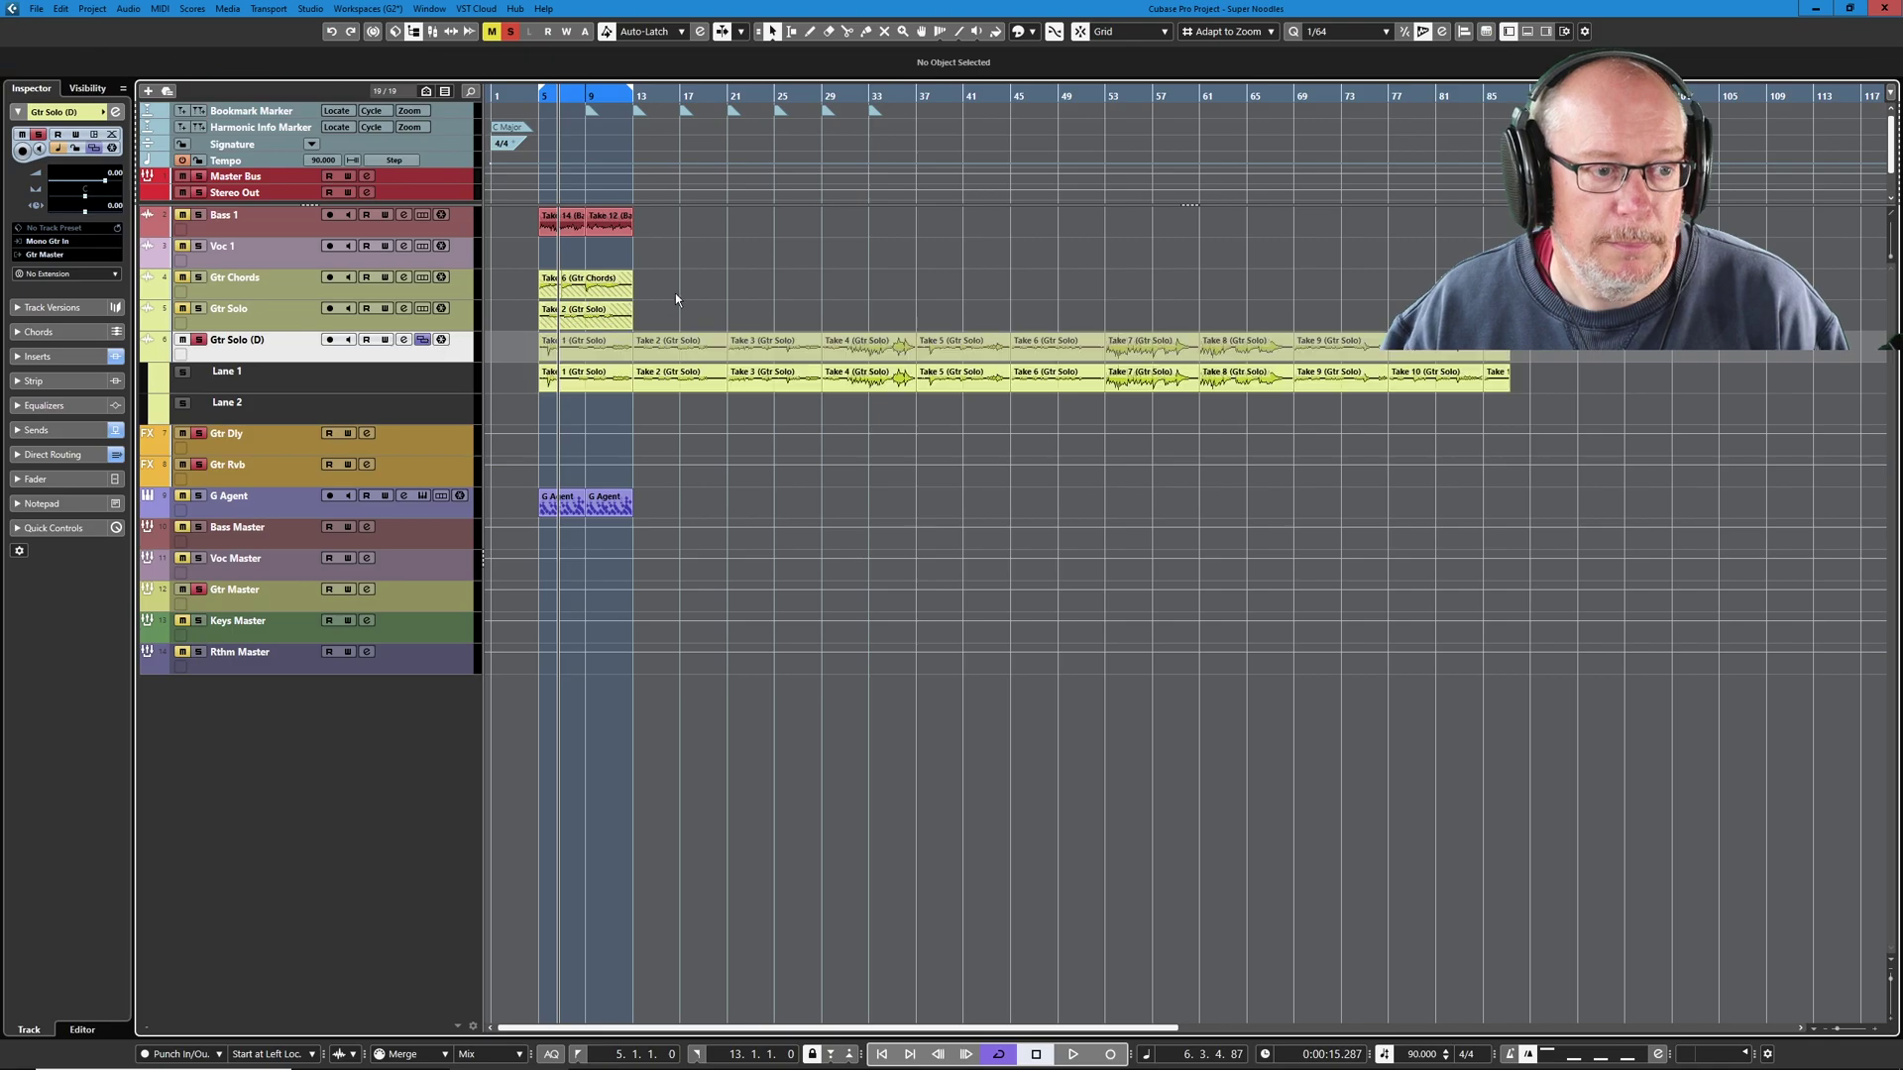
{"action": "left_click", "coordinate": [659, 383]}
{"action": "left_click_drag", "start_coordinate": [659, 385], "coordinate": [561, 408]}
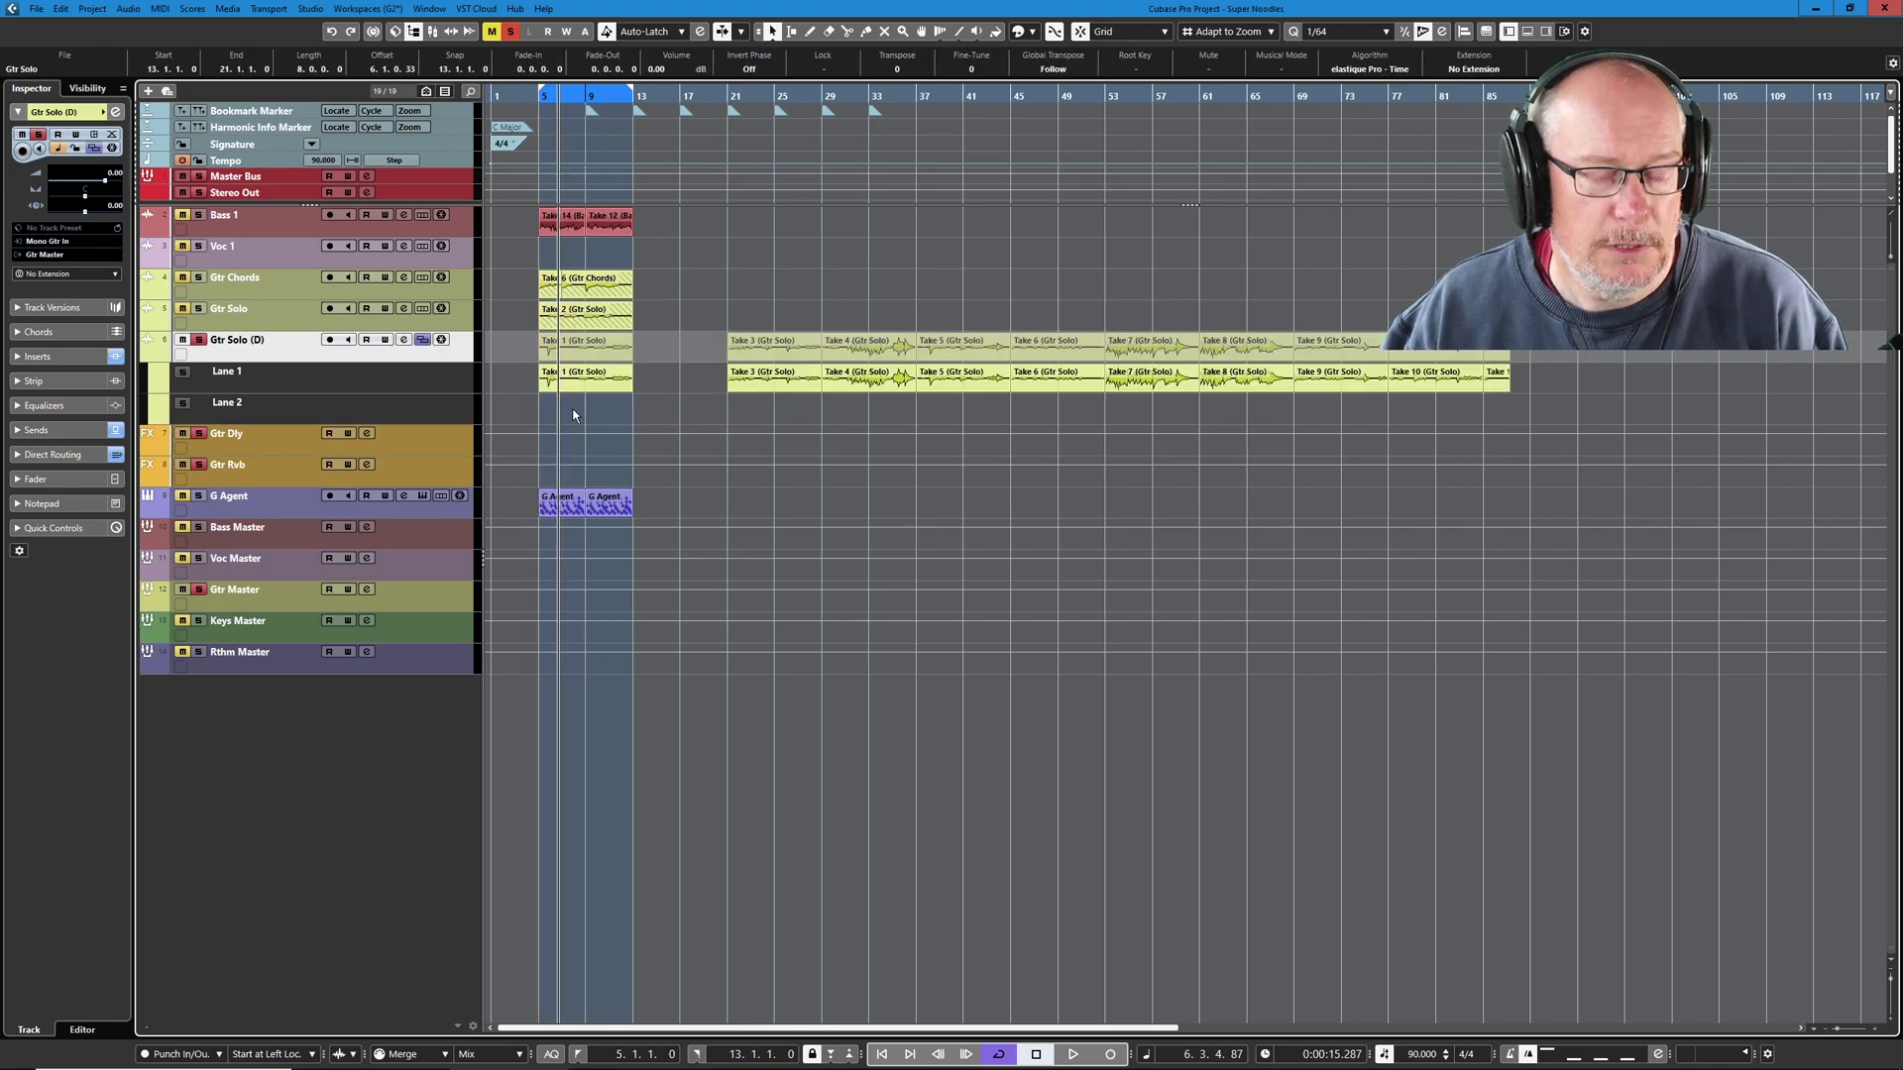
{"action": "left_click_drag", "start_coordinate": [768, 377], "coordinate": [575, 438]}
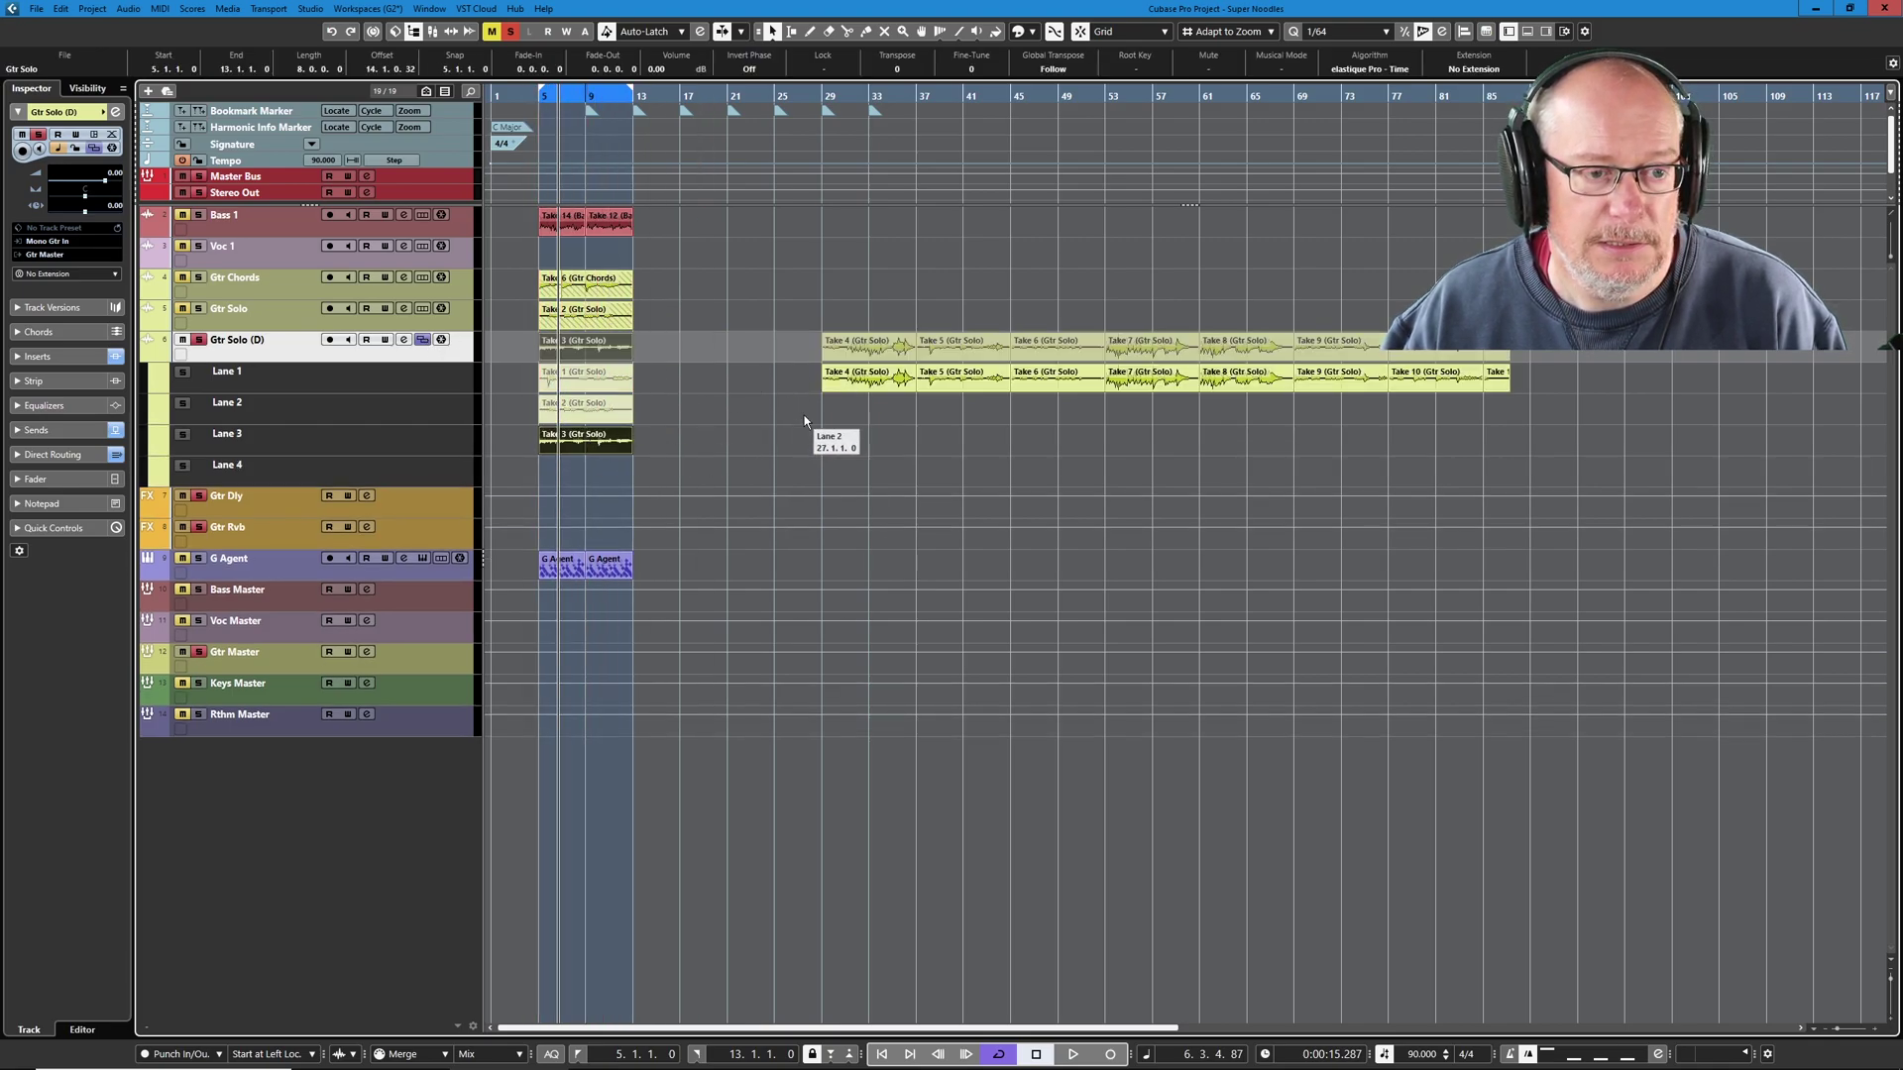
{"action": "left_click_drag", "start_coordinate": [850, 374], "coordinate": [566, 471]}
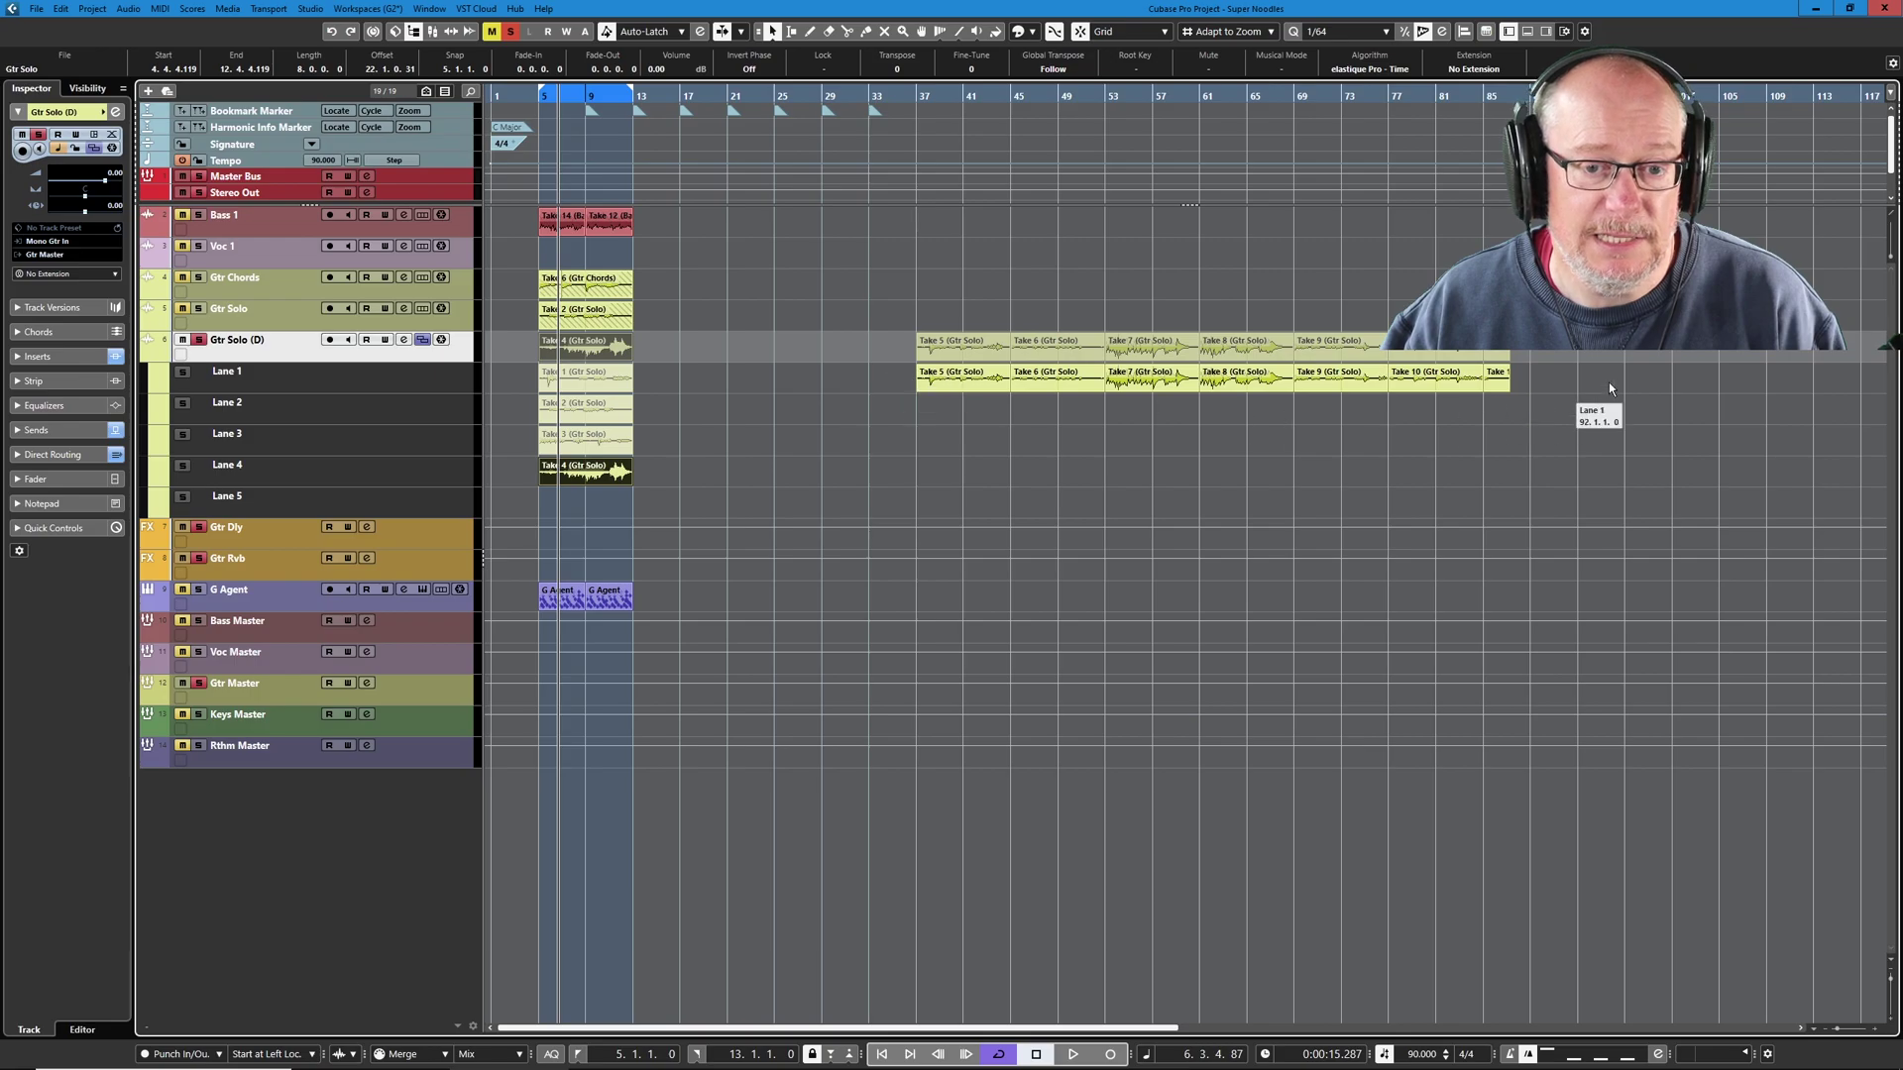
{"action": "left_click", "coordinate": [900, 378]}
{"action": "left_click_drag", "start_coordinate": [900, 378], "coordinate": [1633, 379]}
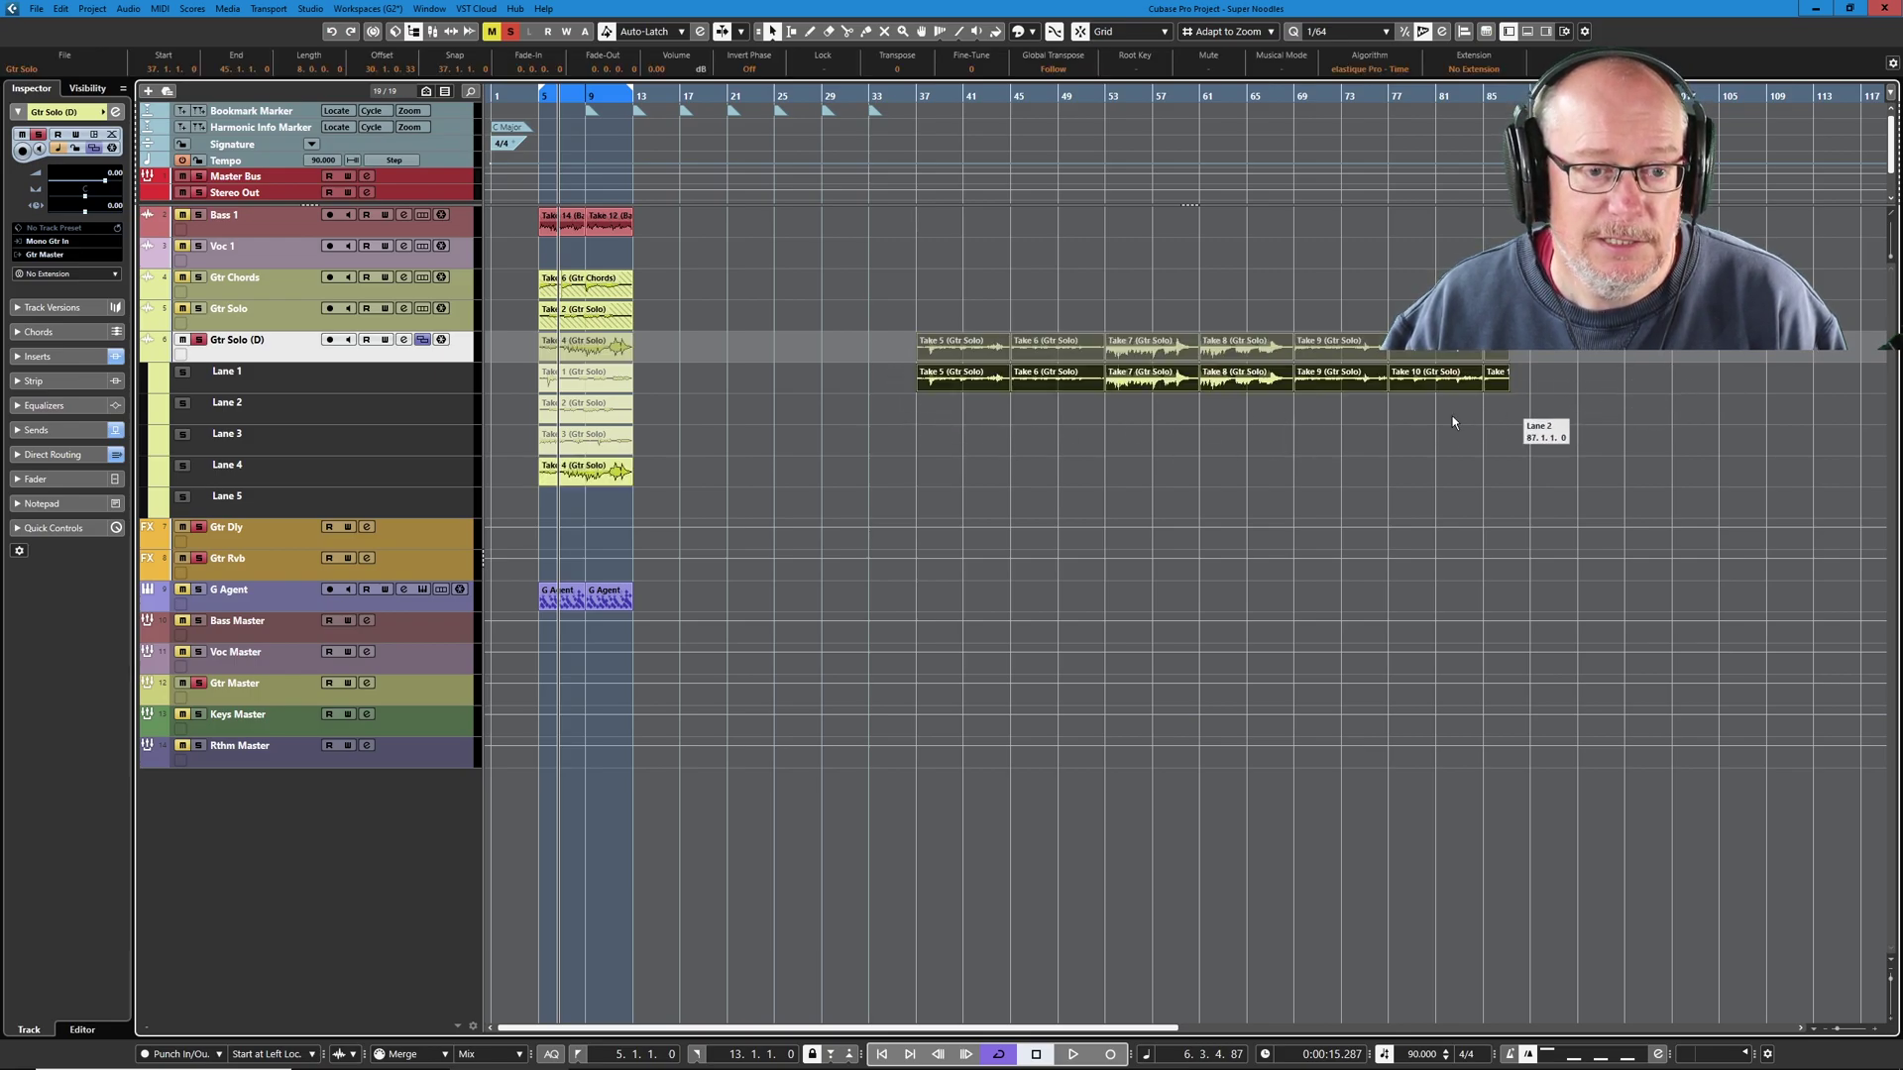
With Shuffle snapping, drag Take 5 left on Lane 1 to close the gap before it and the following takes
{"action": "left_click", "coordinate": [1164, 33]}
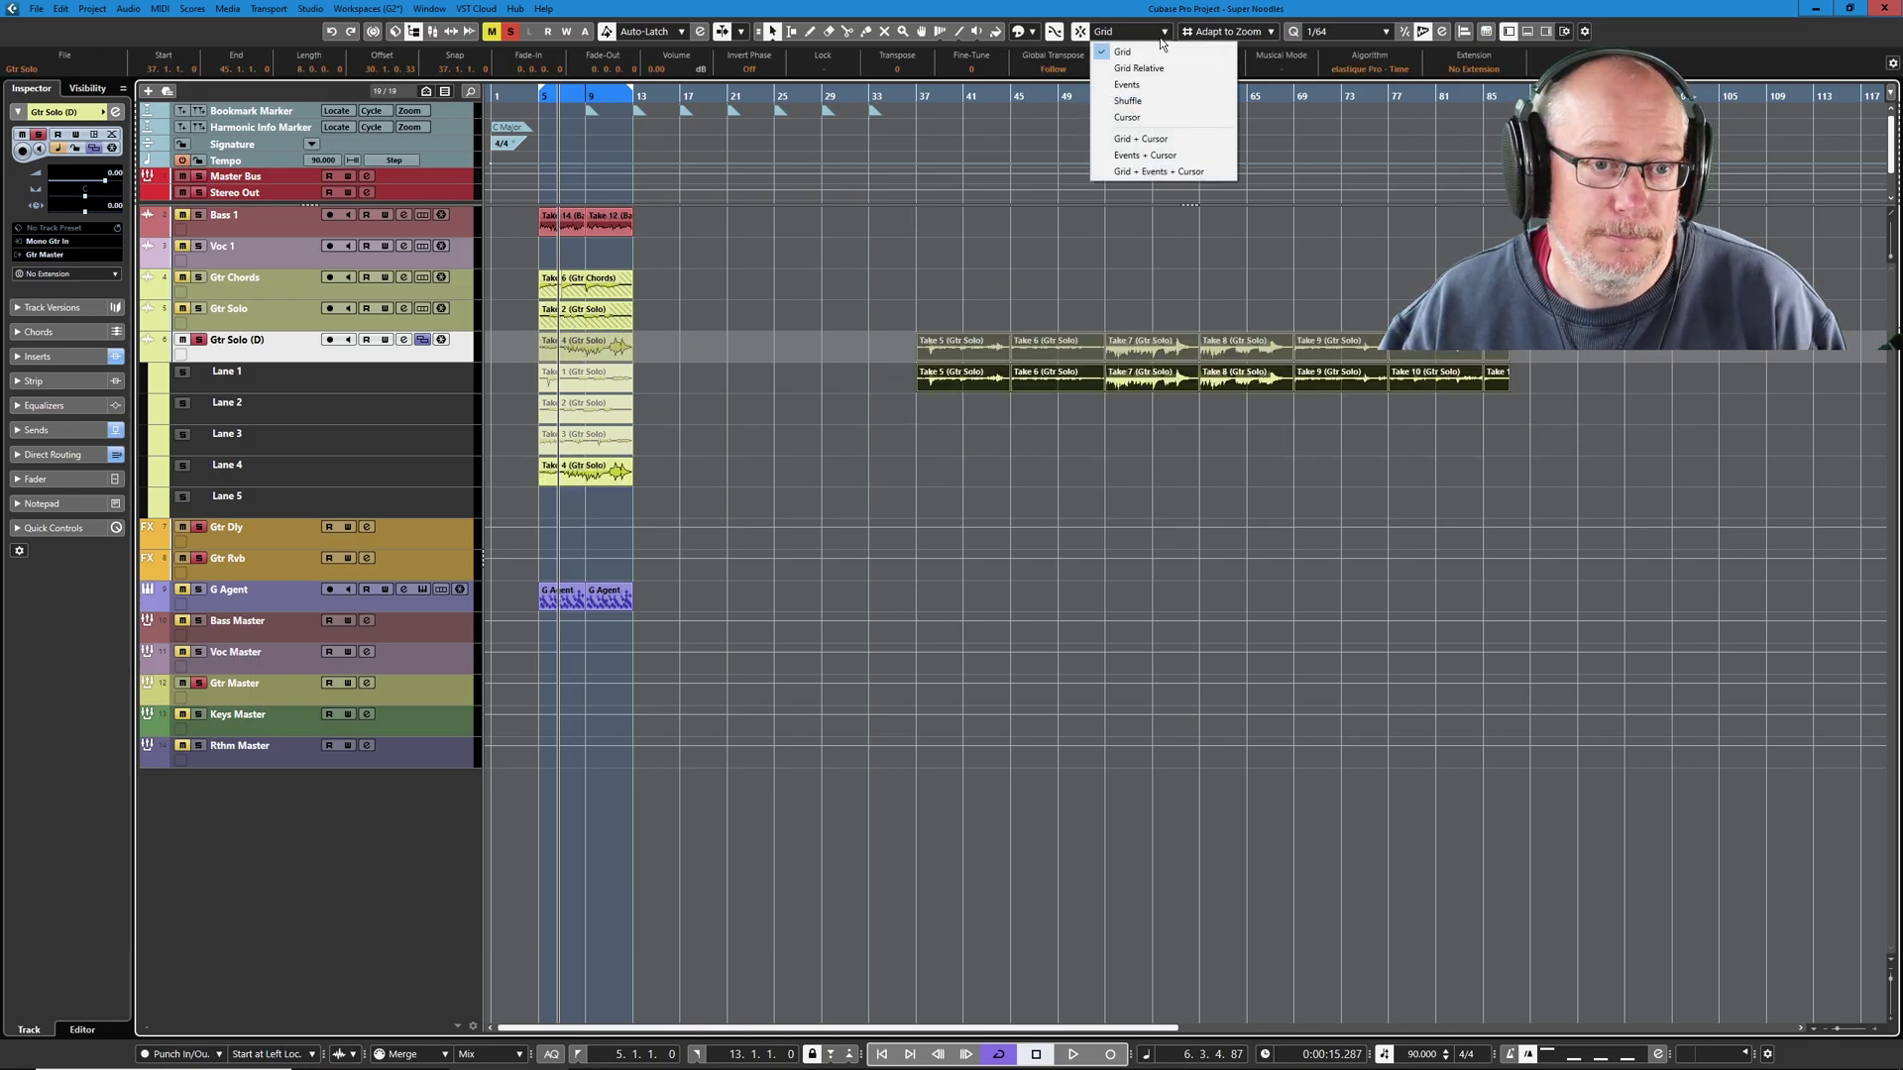
{"action": "left_click", "coordinate": [1127, 100]}
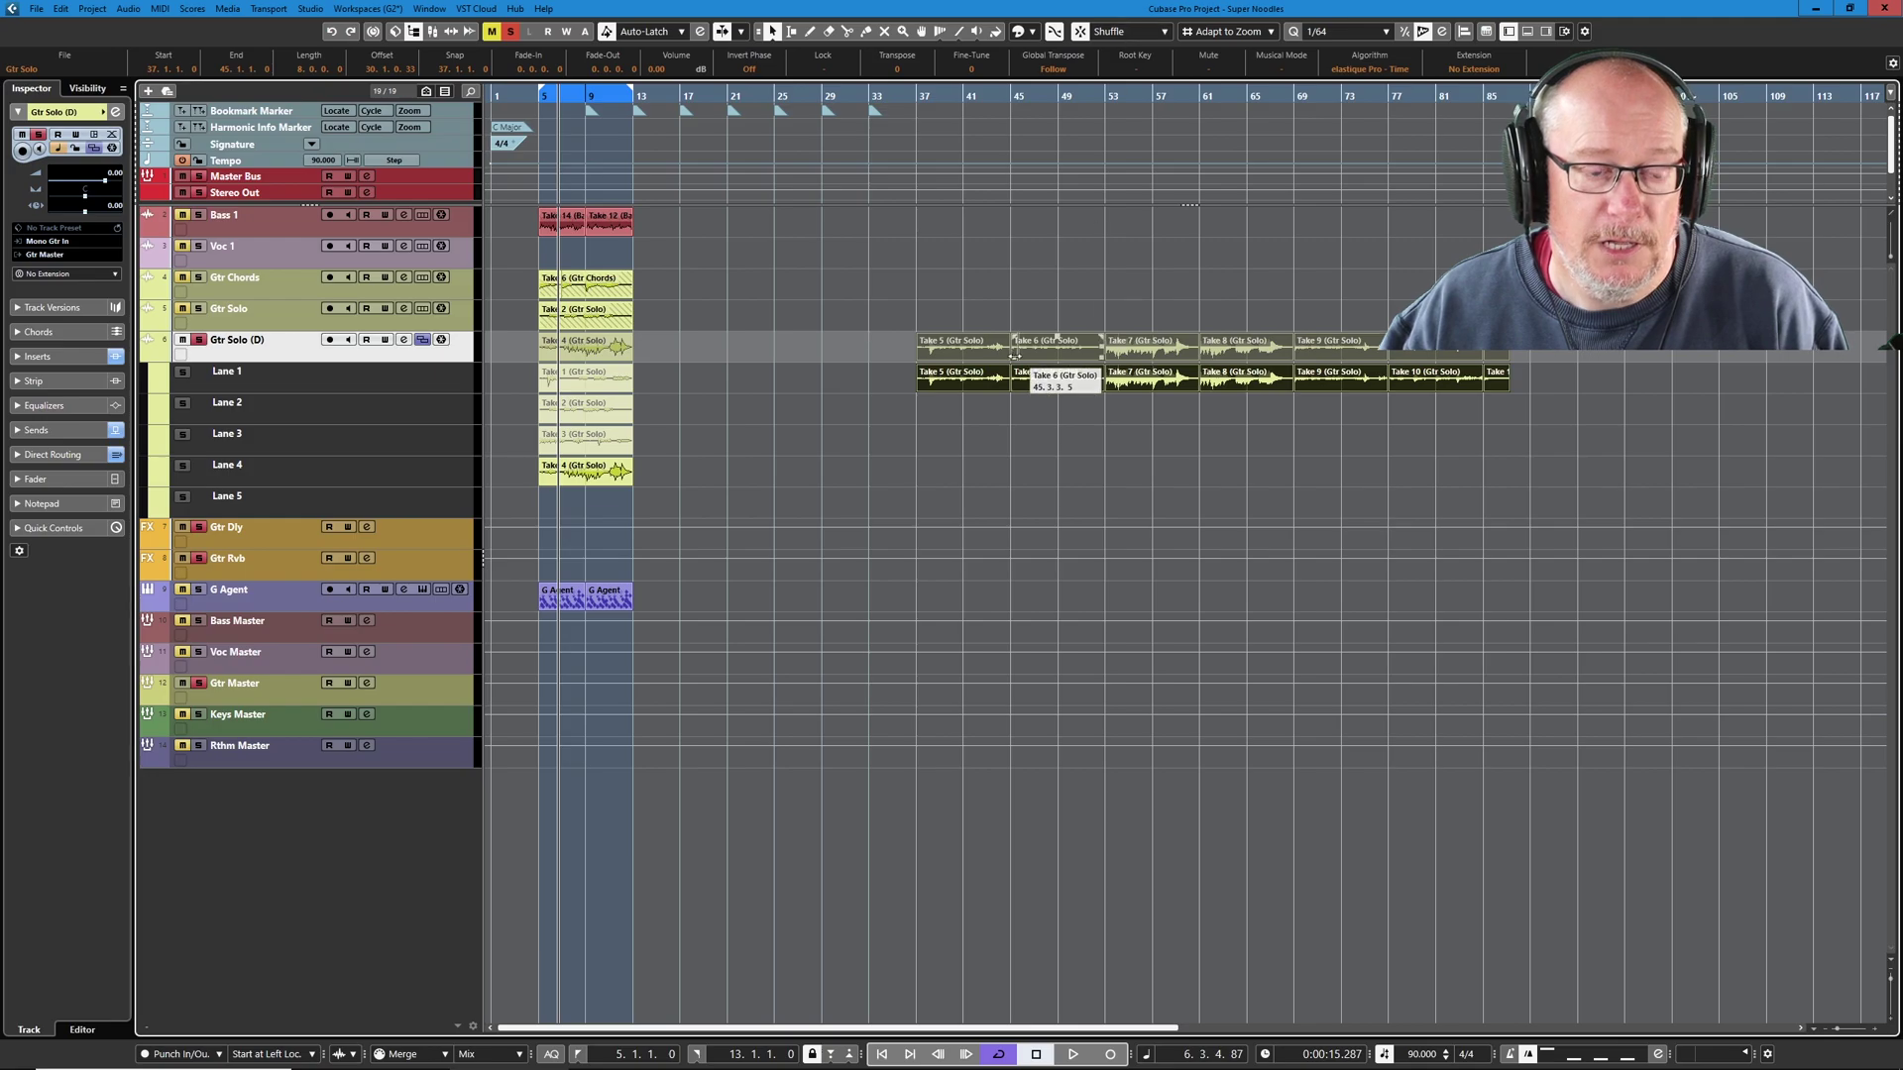
{"action": "left_click", "coordinate": [961, 384]}
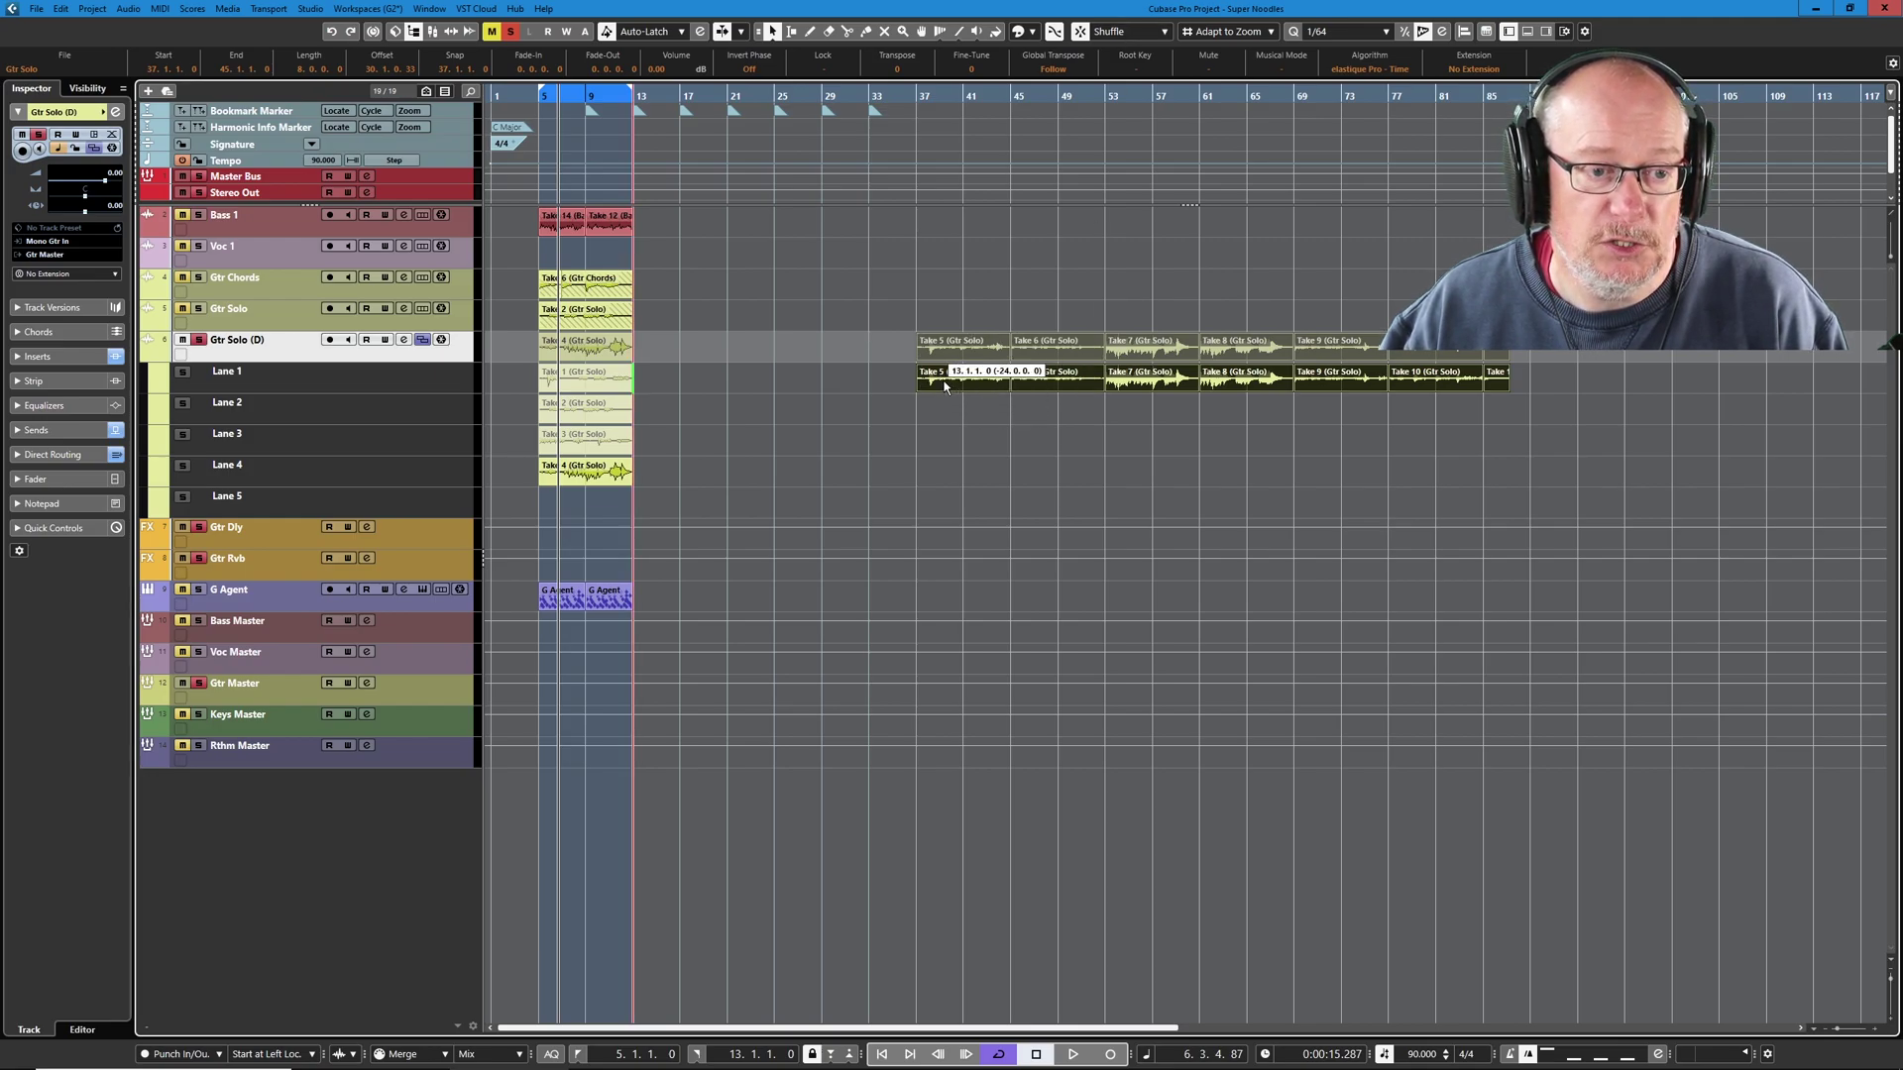
{"action": "left_click_drag", "start_coordinate": [961, 385], "coordinate": [679, 387]}
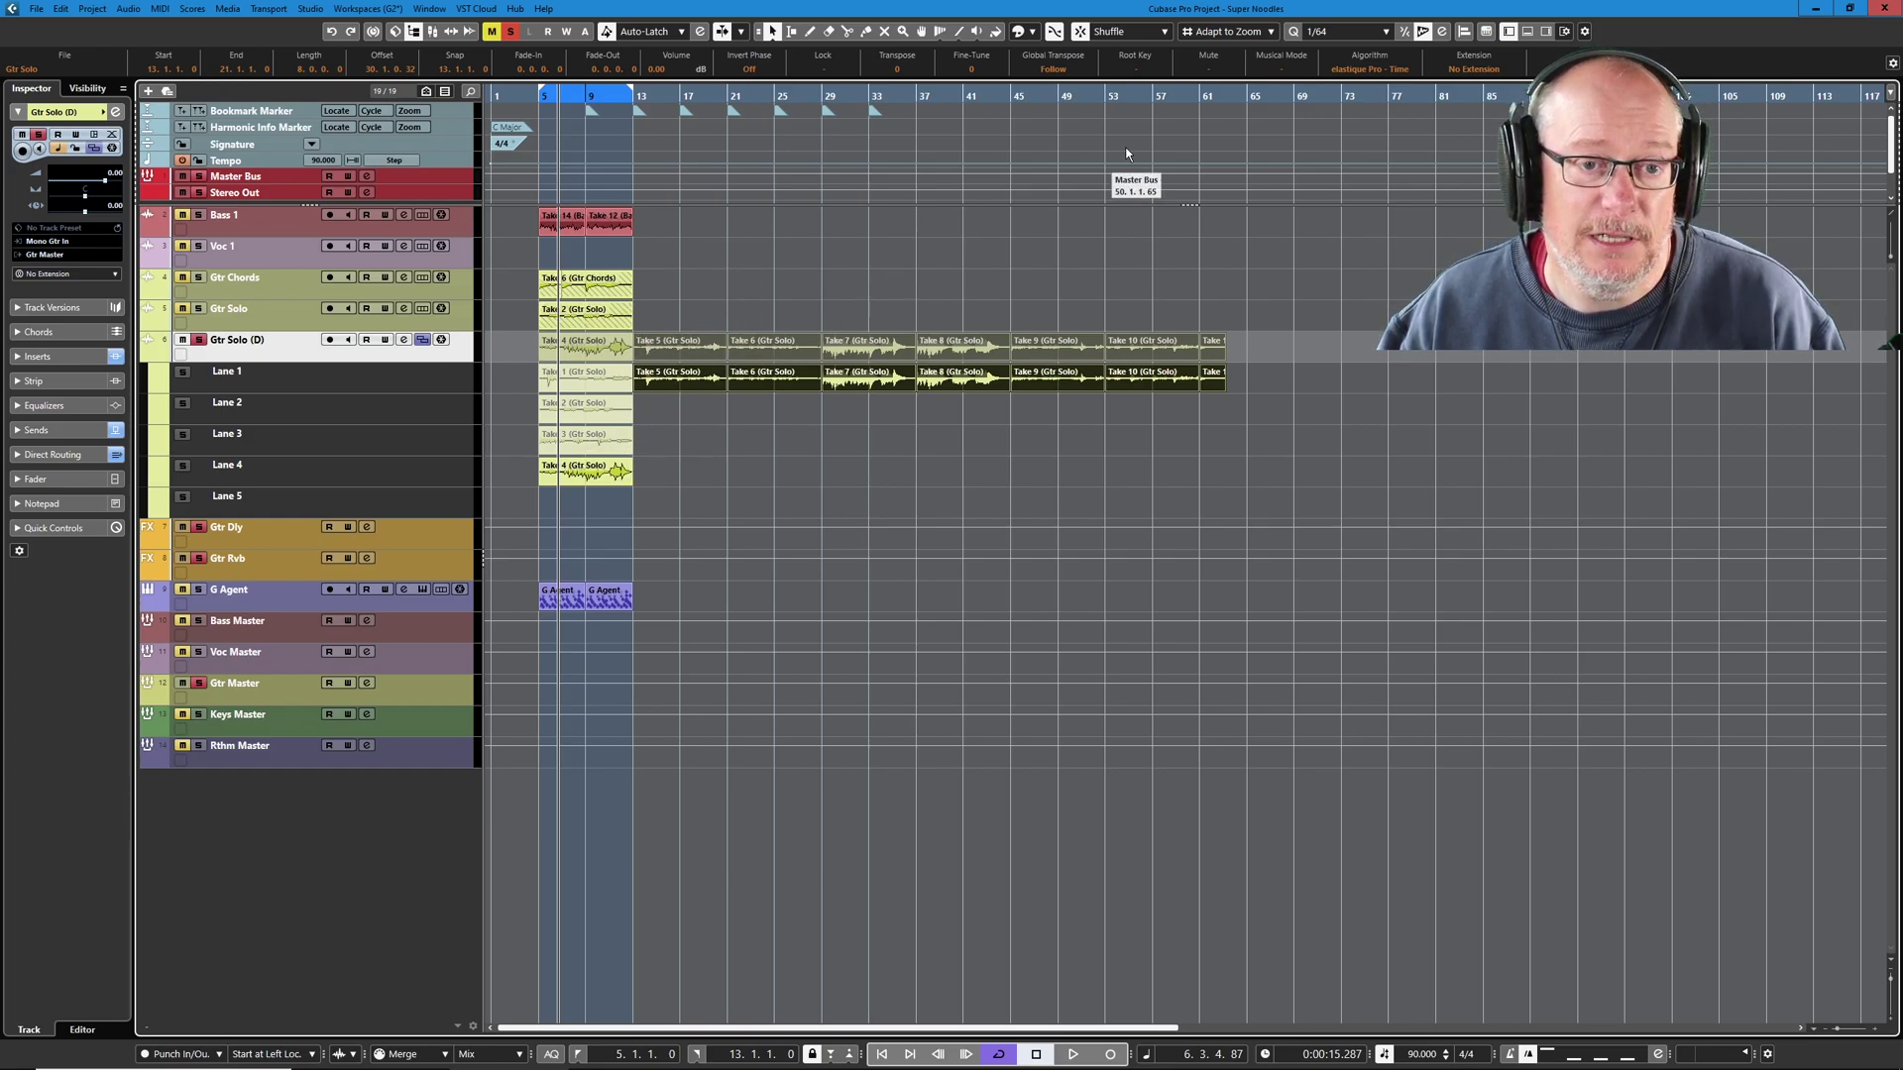
Return snapping to Grid, move Take 5 alone to Lane 5 at bar 5, and select Takes 6–10
{"action": "left_click", "coordinate": [1166, 34]}
{"action": "left_click", "coordinate": [1139, 54]}
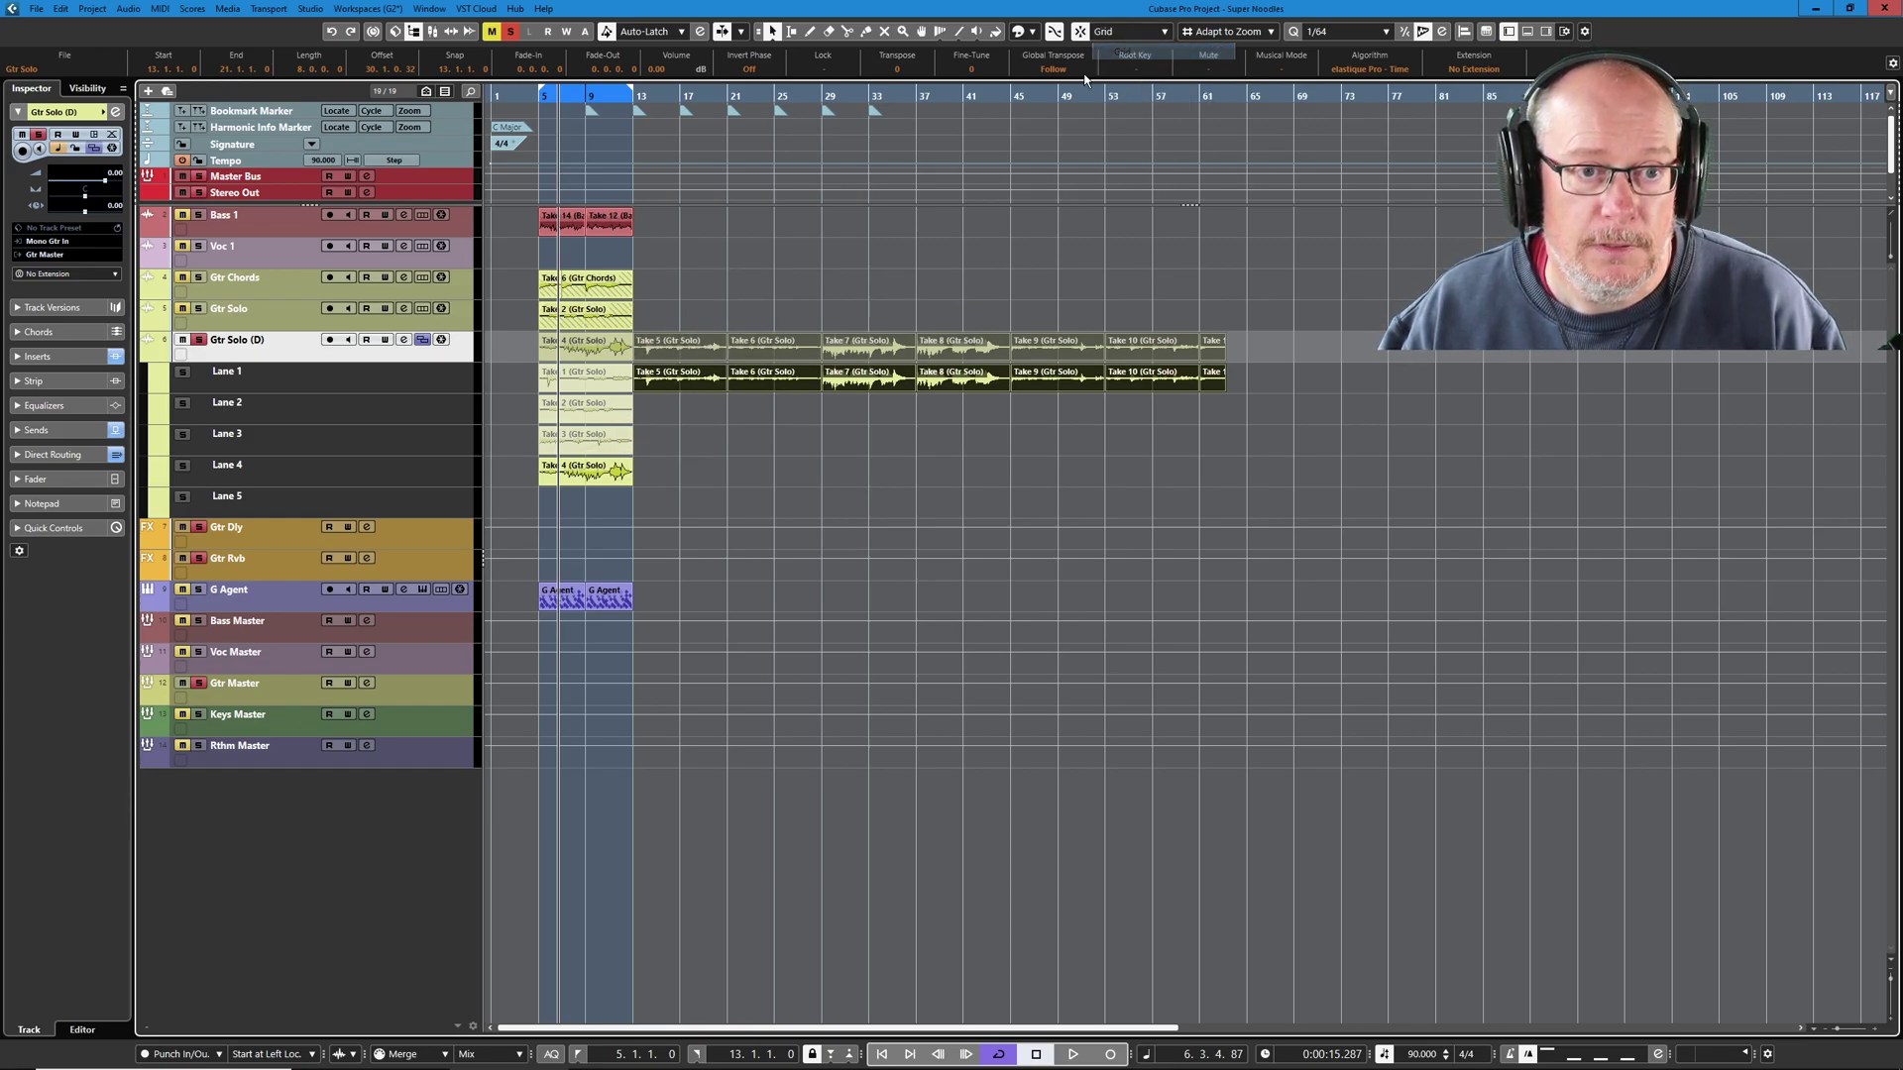
{"action": "left_click", "coordinate": [656, 391]}
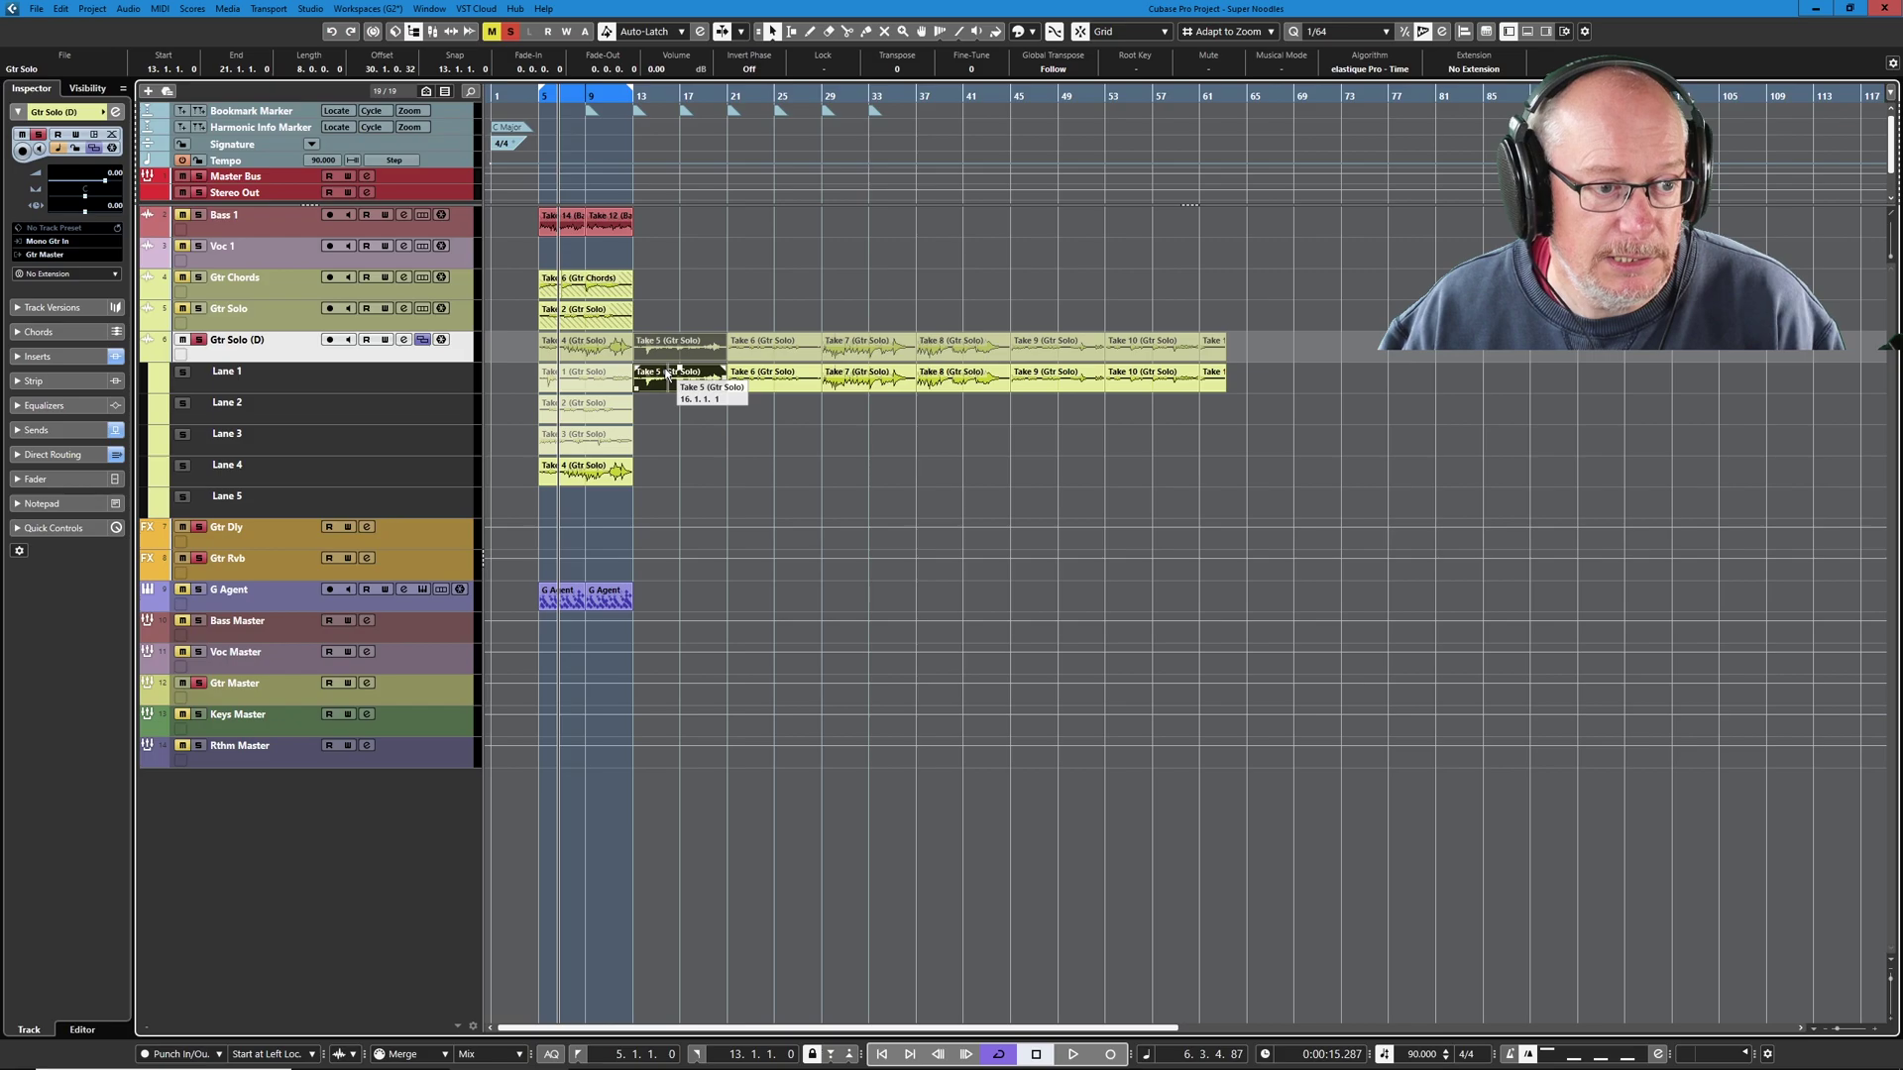
{"action": "left_click_drag", "start_coordinate": [667, 374], "coordinate": [608, 525]}
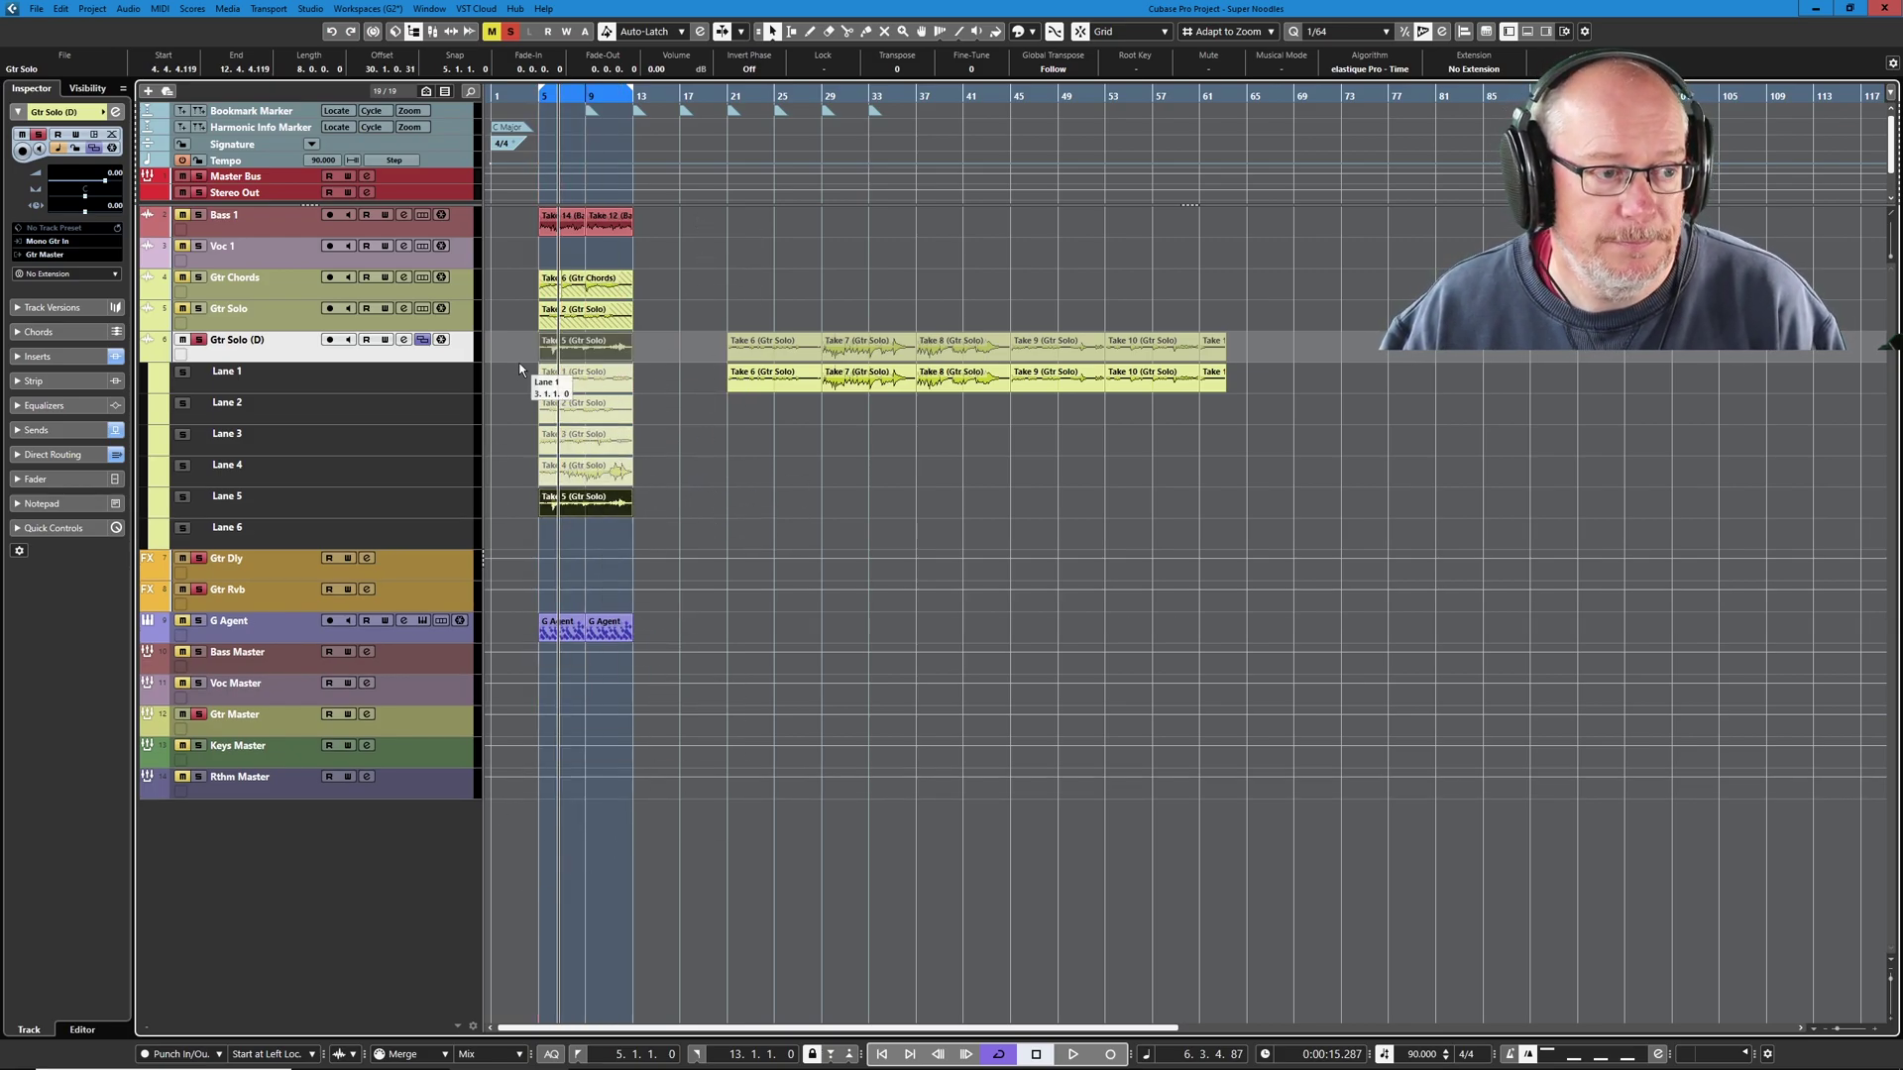
{"action": "left_click_drag", "start_coordinate": [514, 385], "coordinate": [1263, 536]}
Delete the selected take events and drag Take 1 from the Pool onto Lane 1
{"action": "key", "text": "Delete"}
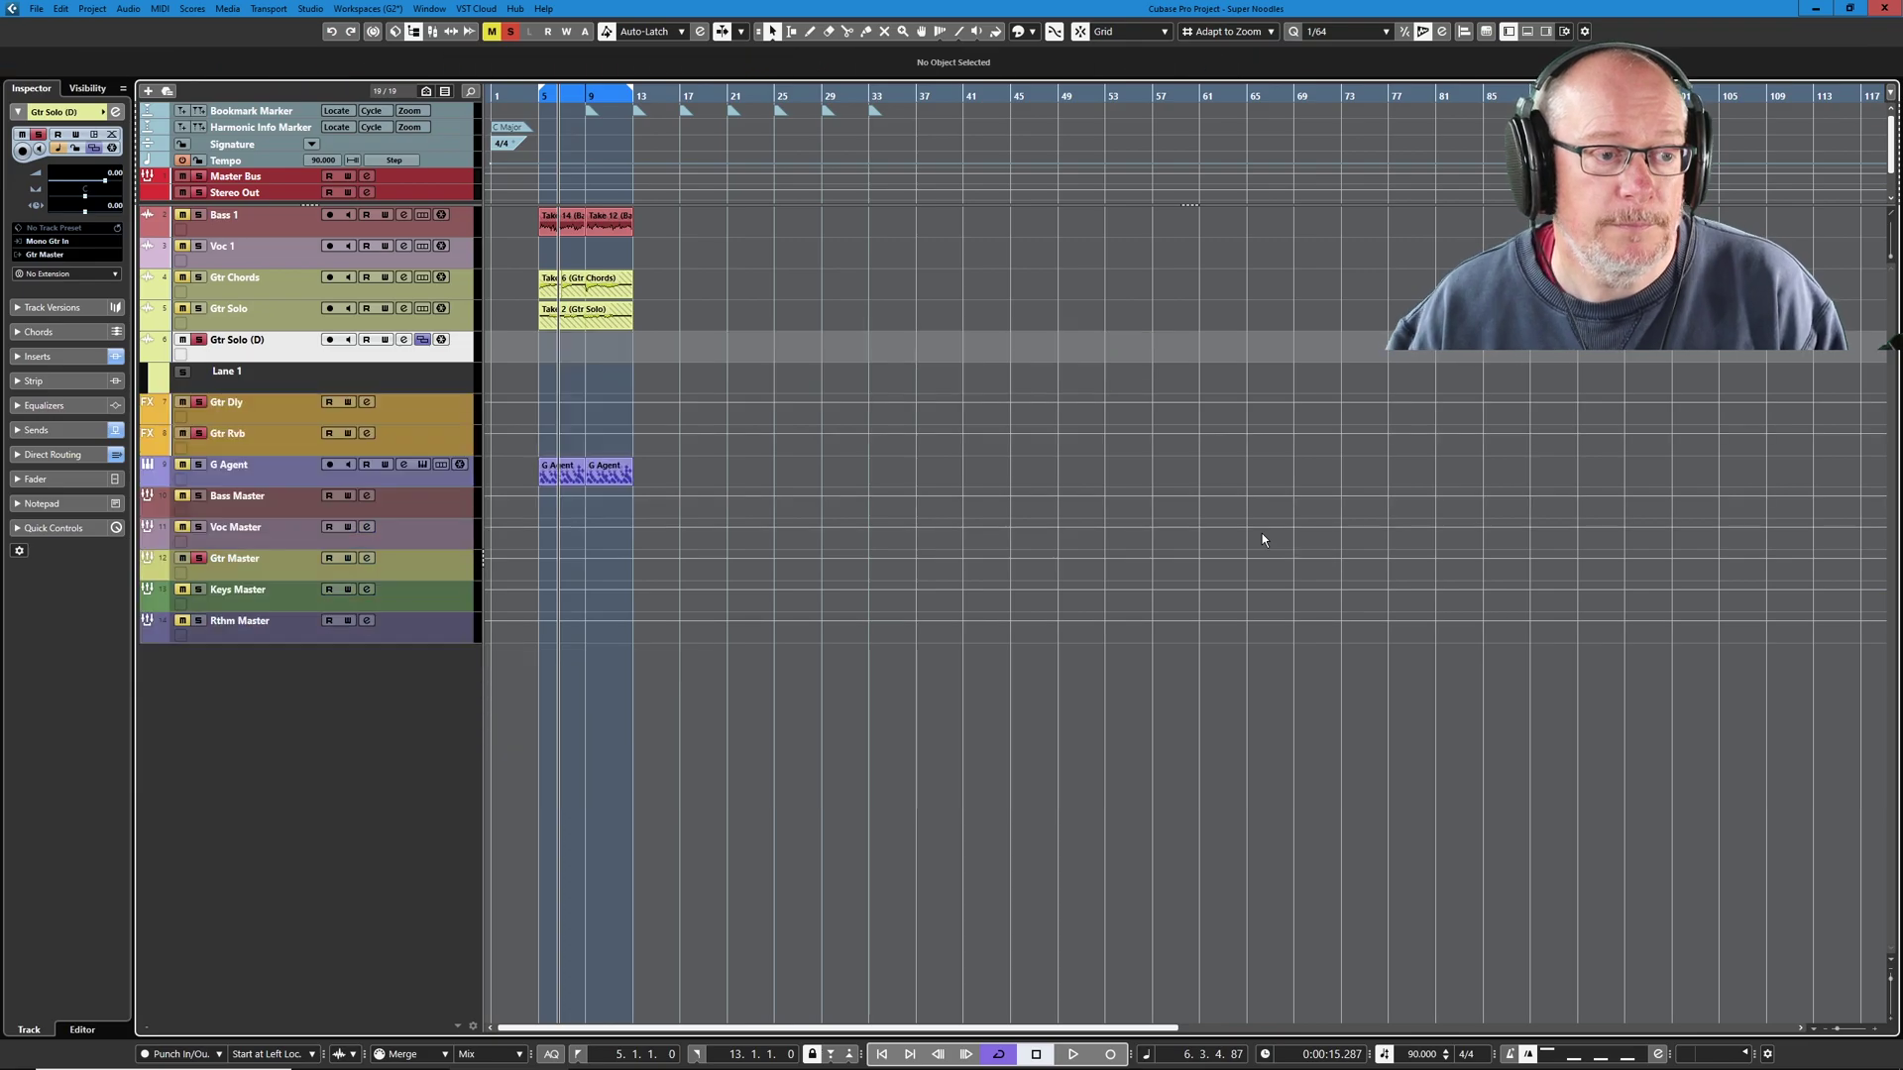
{"action": "left_click", "coordinate": [414, 32]}
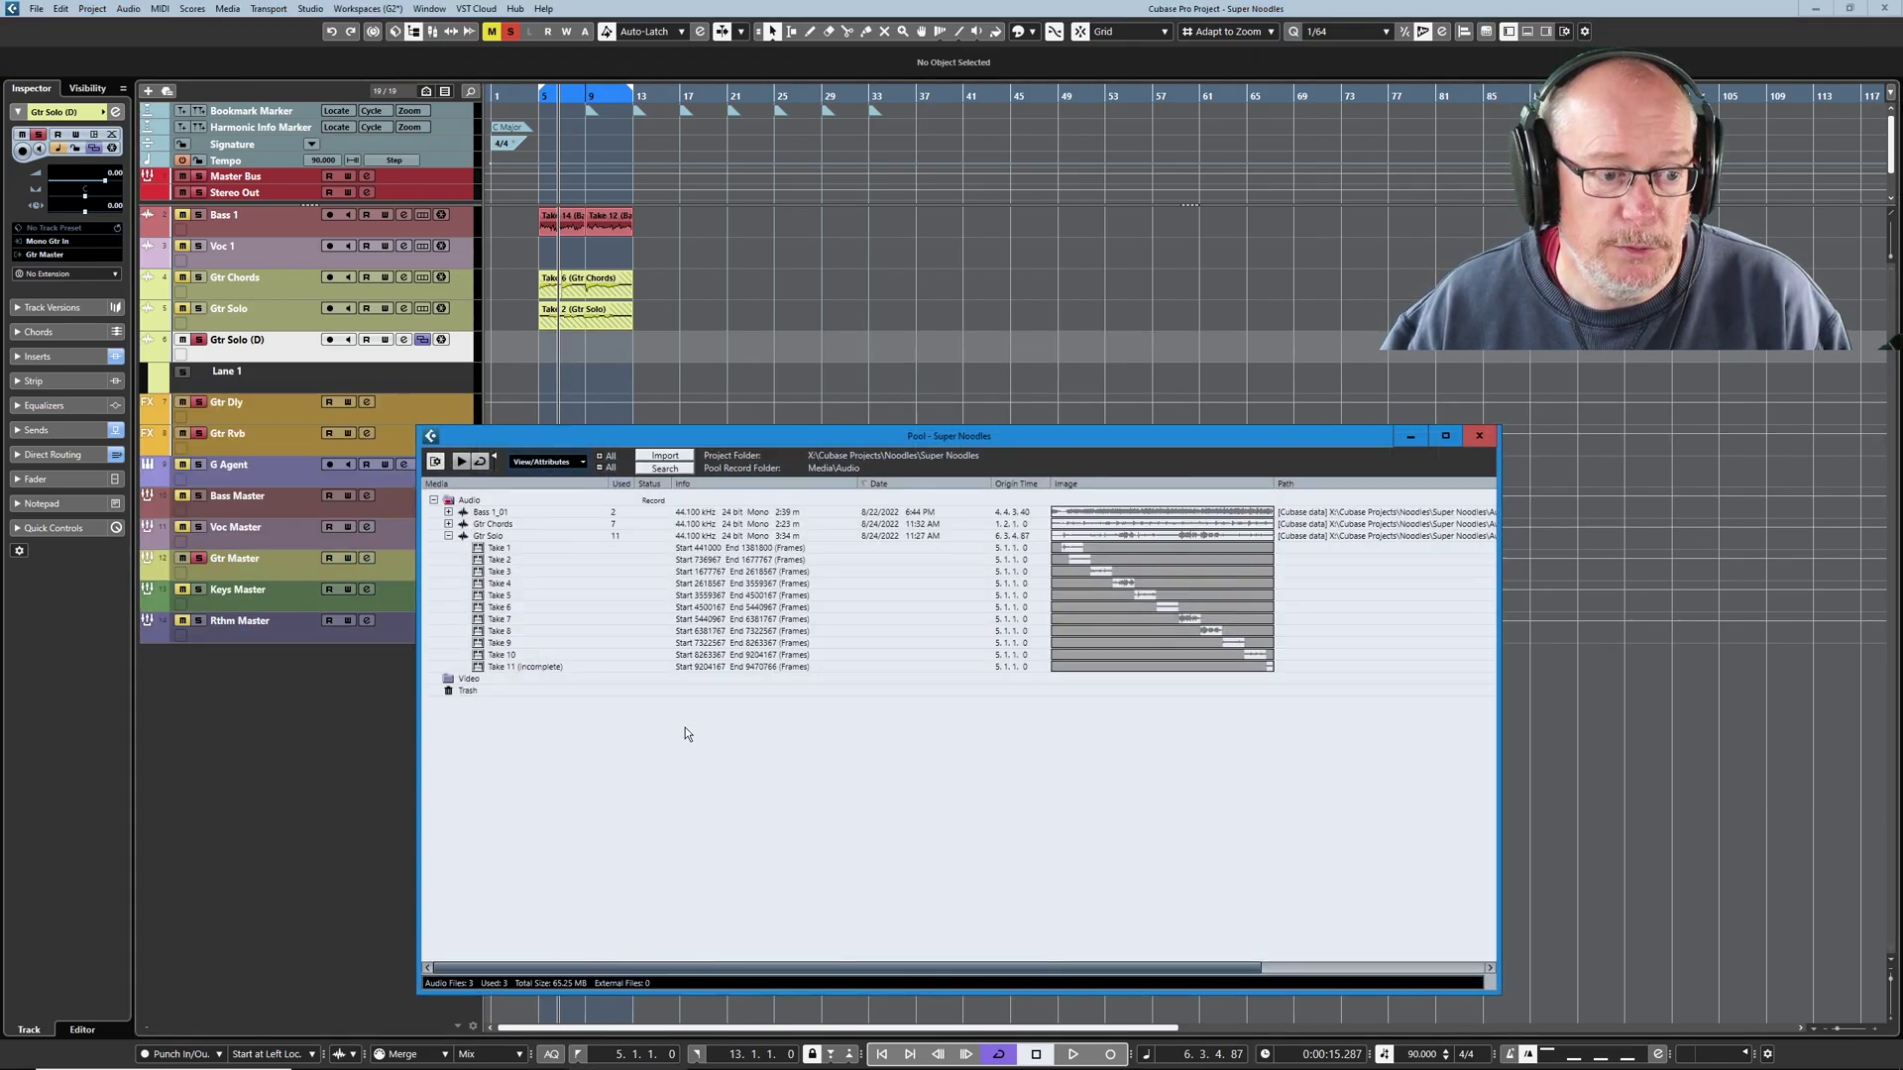
{"action": "left_click", "coordinate": [524, 551]}
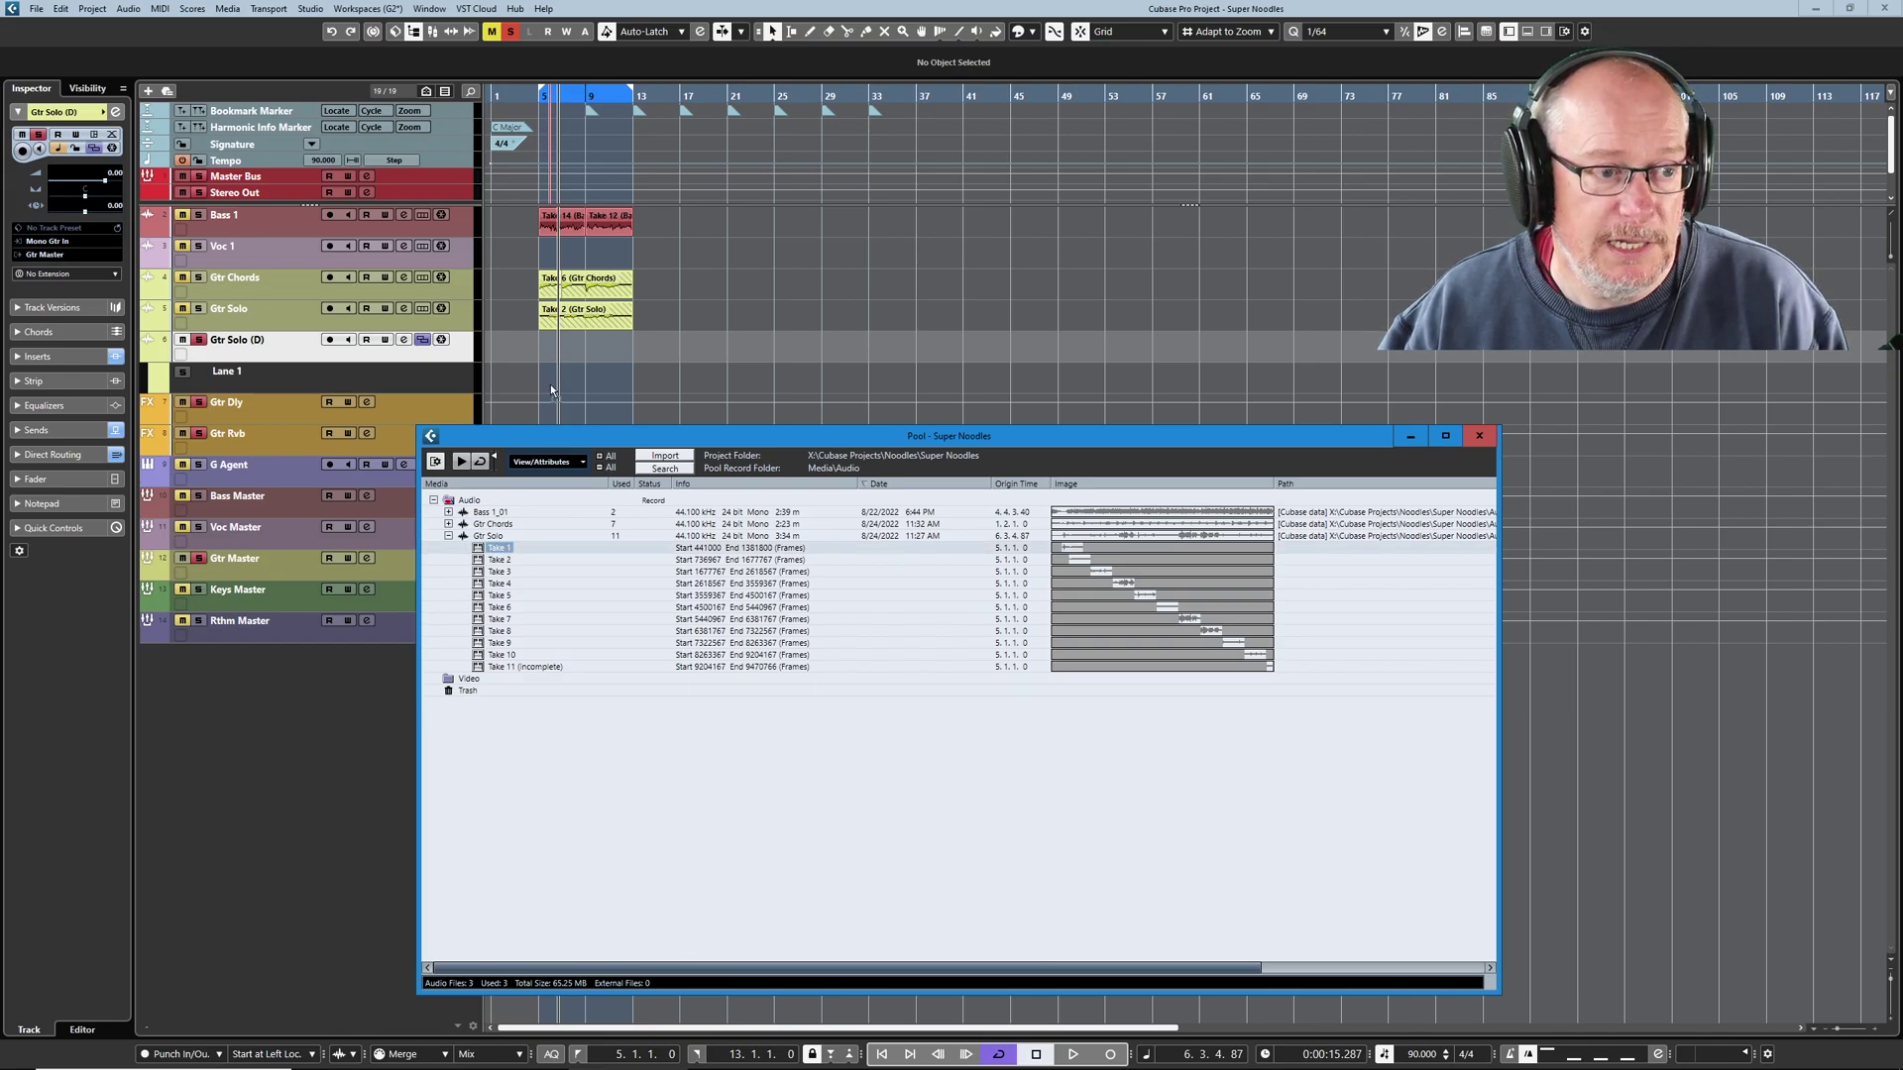
{"action": "left_click_drag", "start_coordinate": [552, 389], "coordinate": [552, 386]}
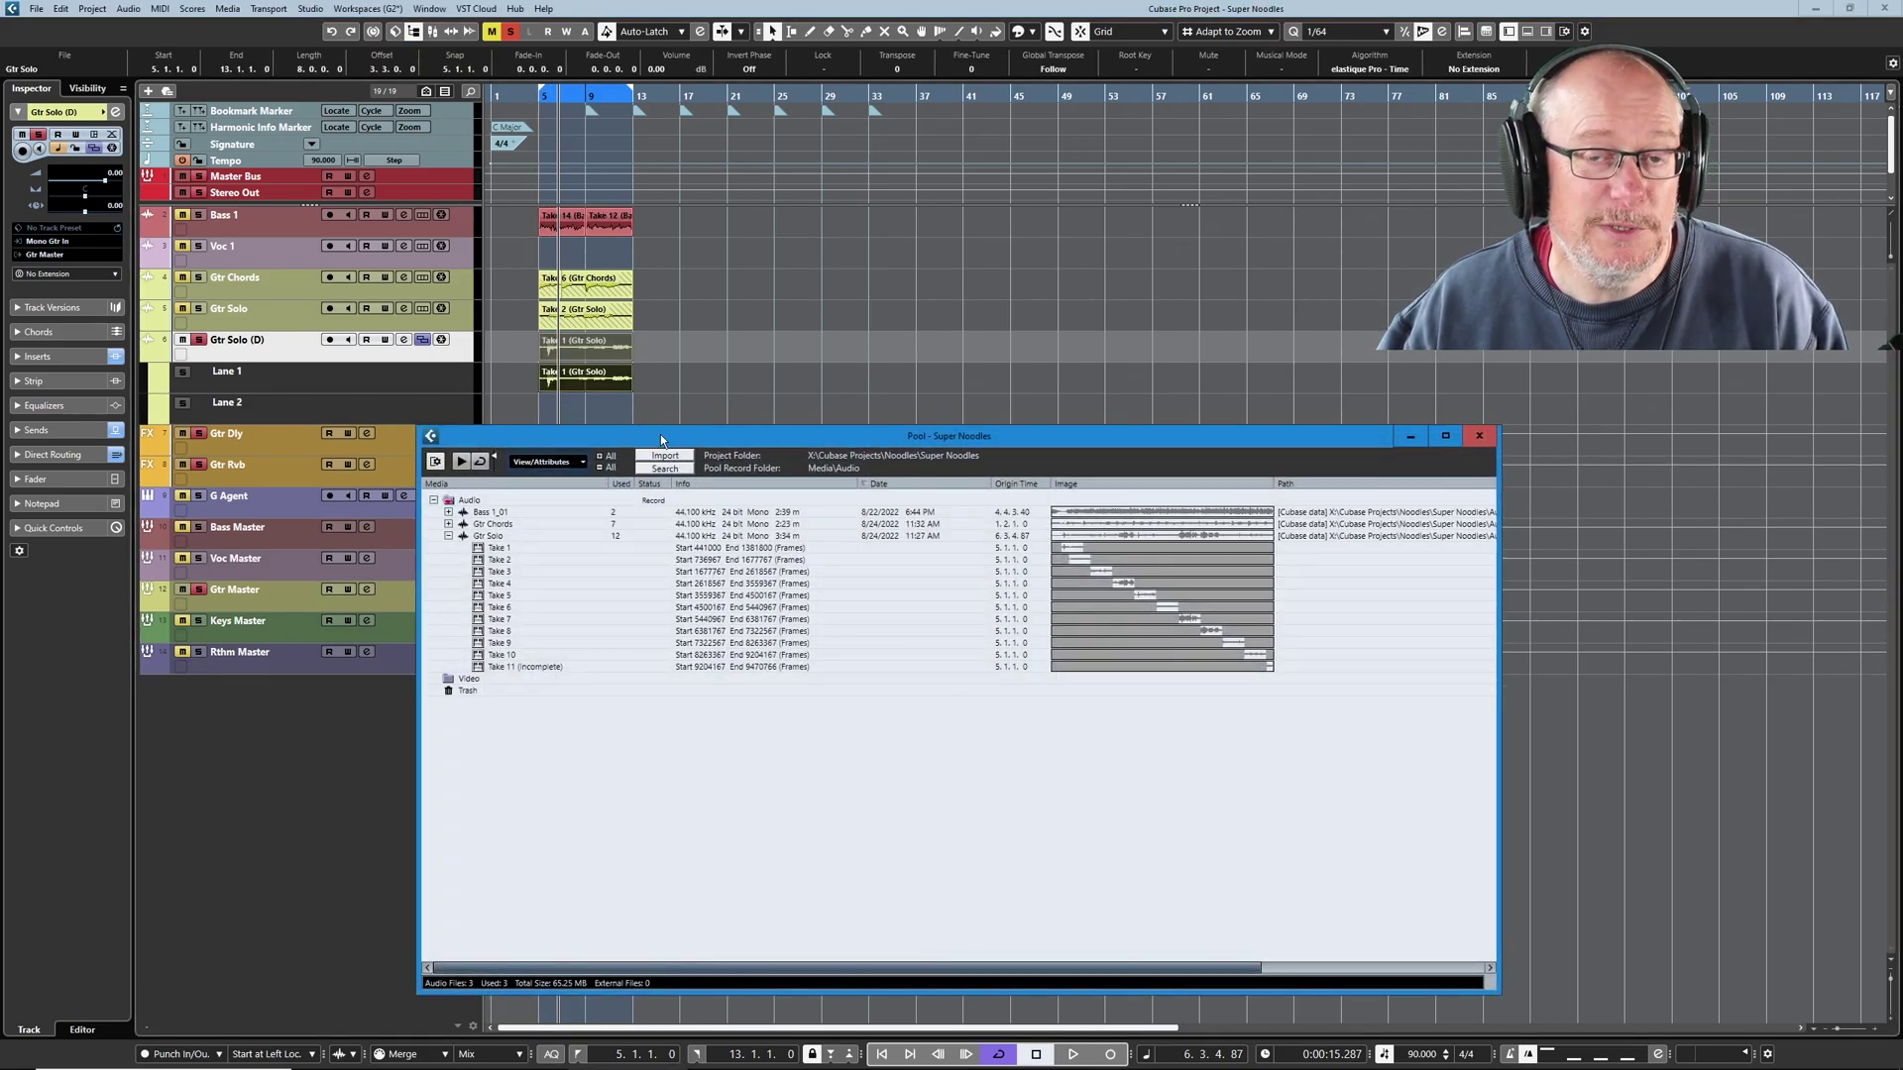
Drag Takes 2, 3 and 4 from the Pool onto Lanes 2–4
{"action": "left_click_drag", "start_coordinate": [693, 438], "coordinate": [940, 432]}
{"action": "left_click_drag", "start_coordinate": [788, 560], "coordinate": [542, 417]}
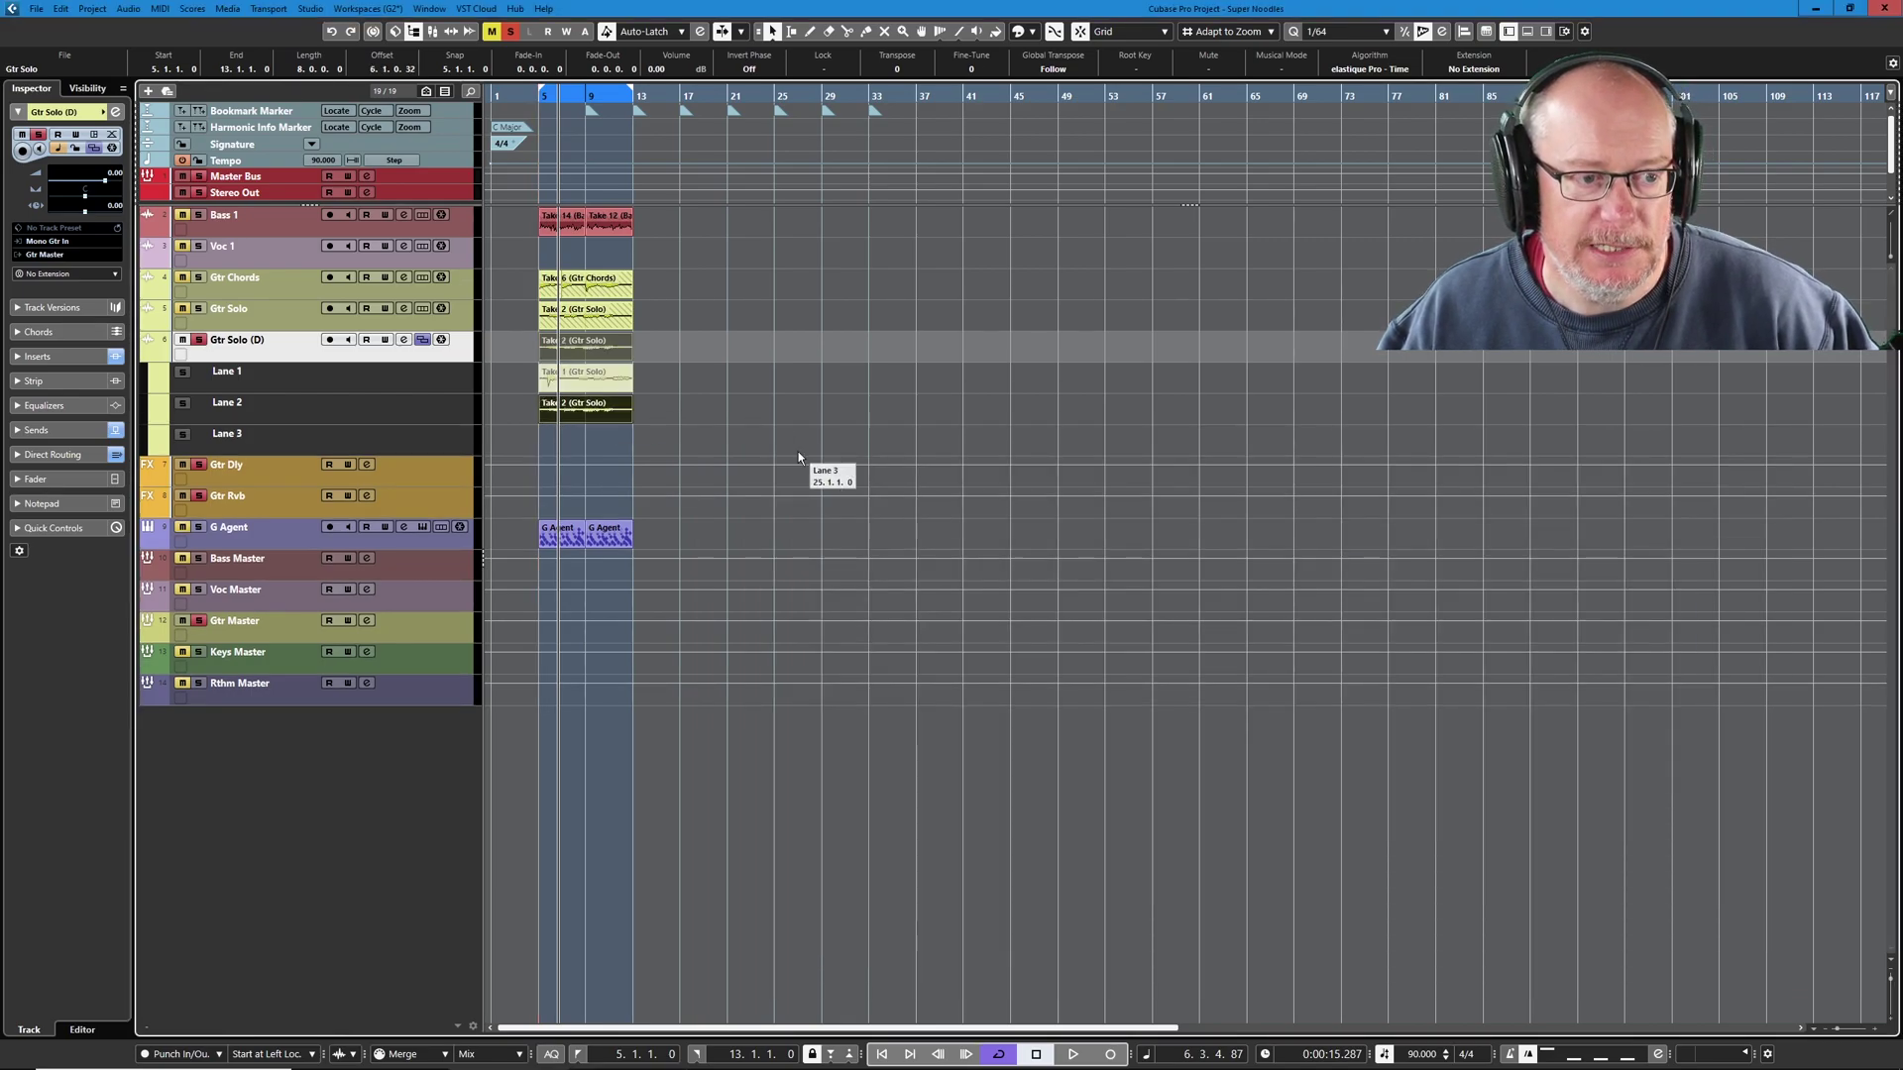
{"action": "left_click", "coordinate": [413, 31]}
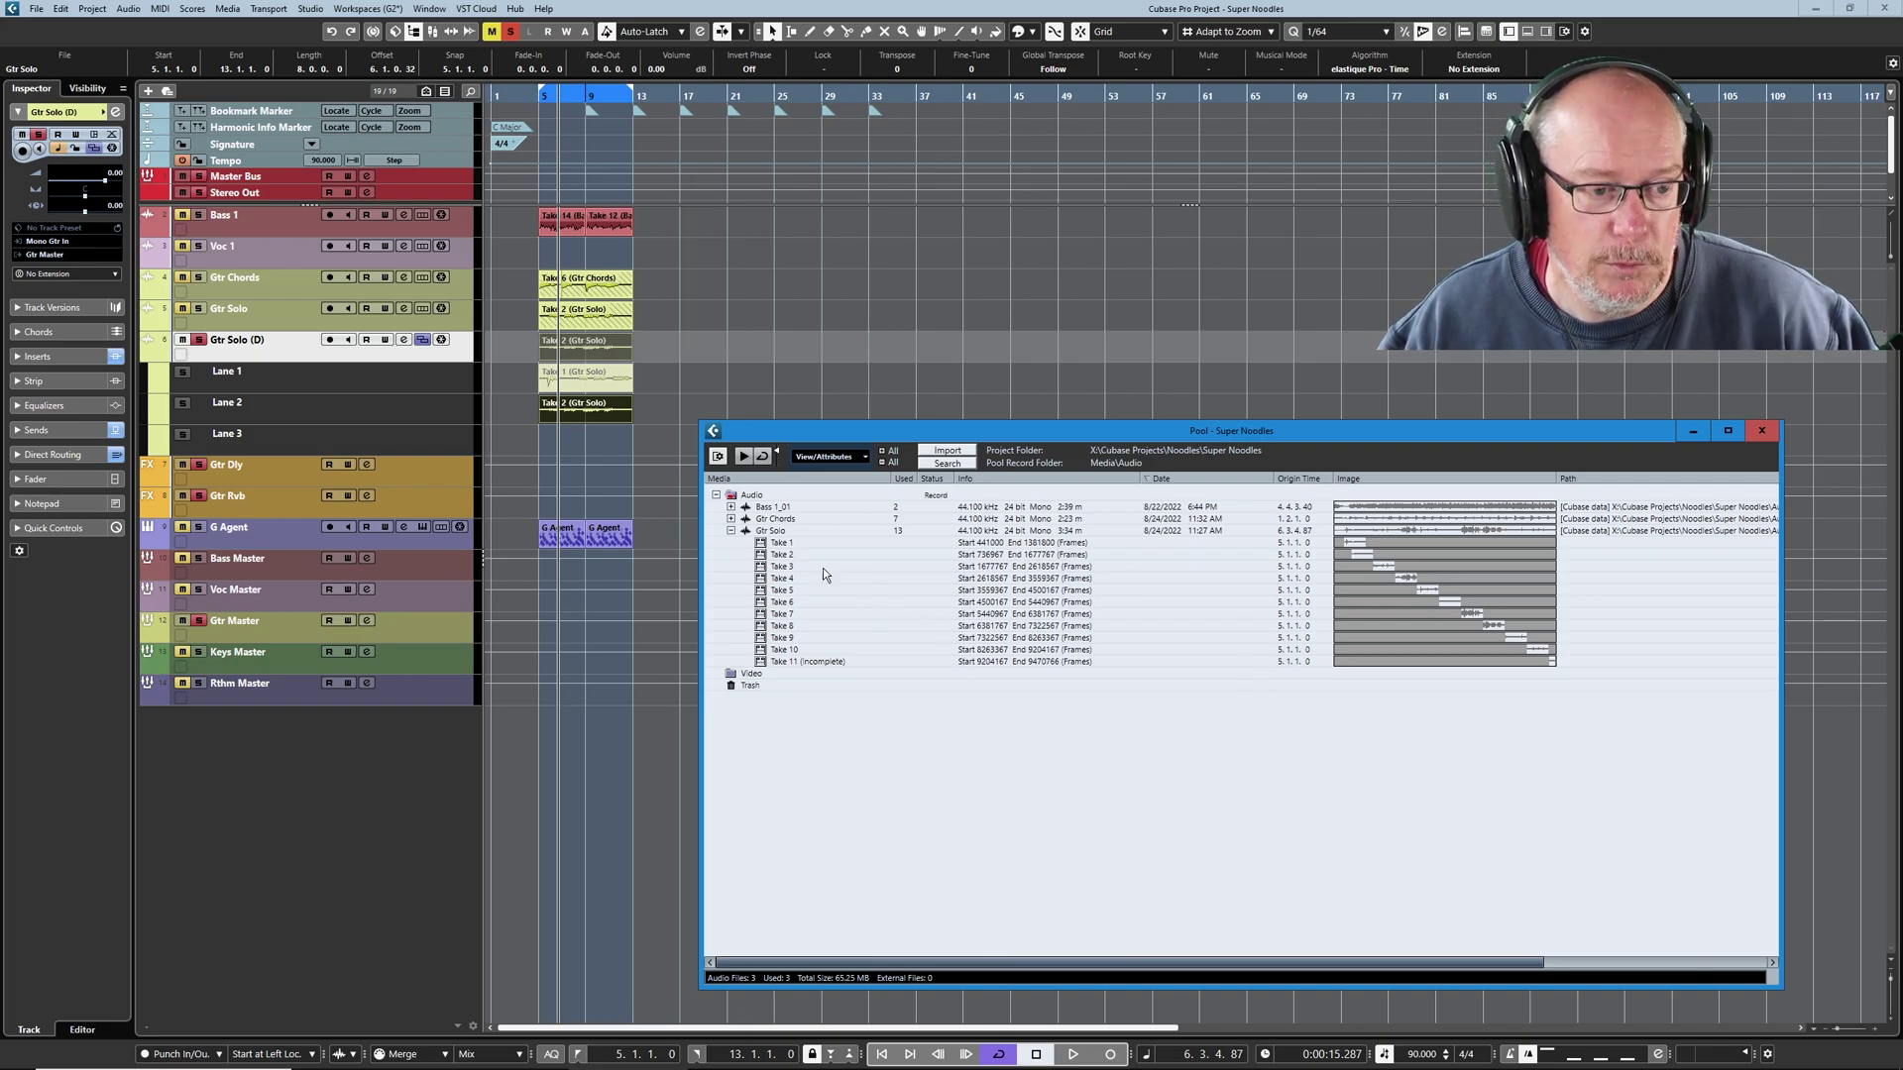
{"action": "left_click_drag", "start_coordinate": [822, 568], "coordinate": [581, 448]}
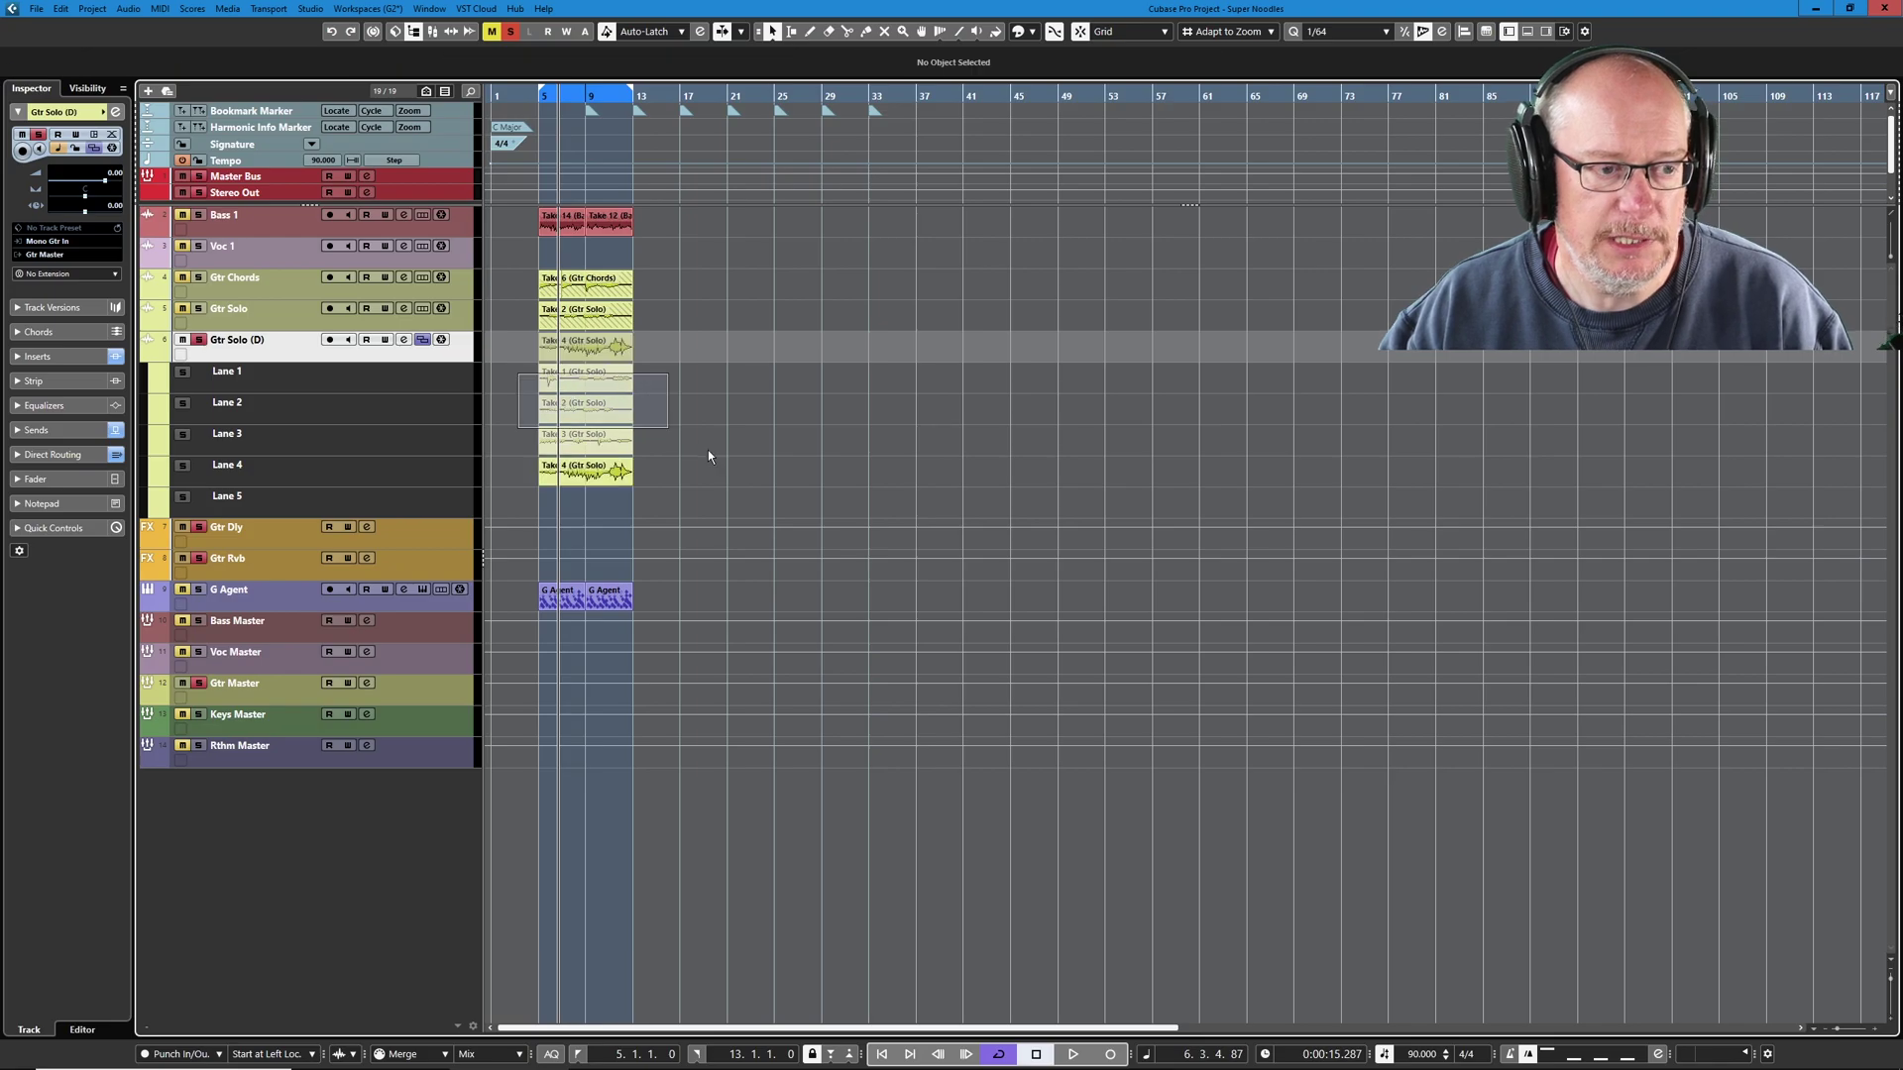
Undo the last change, close the Pool, and move Take 1 later along Lane 1
{"action": "key", "text": "ctrl+z"}
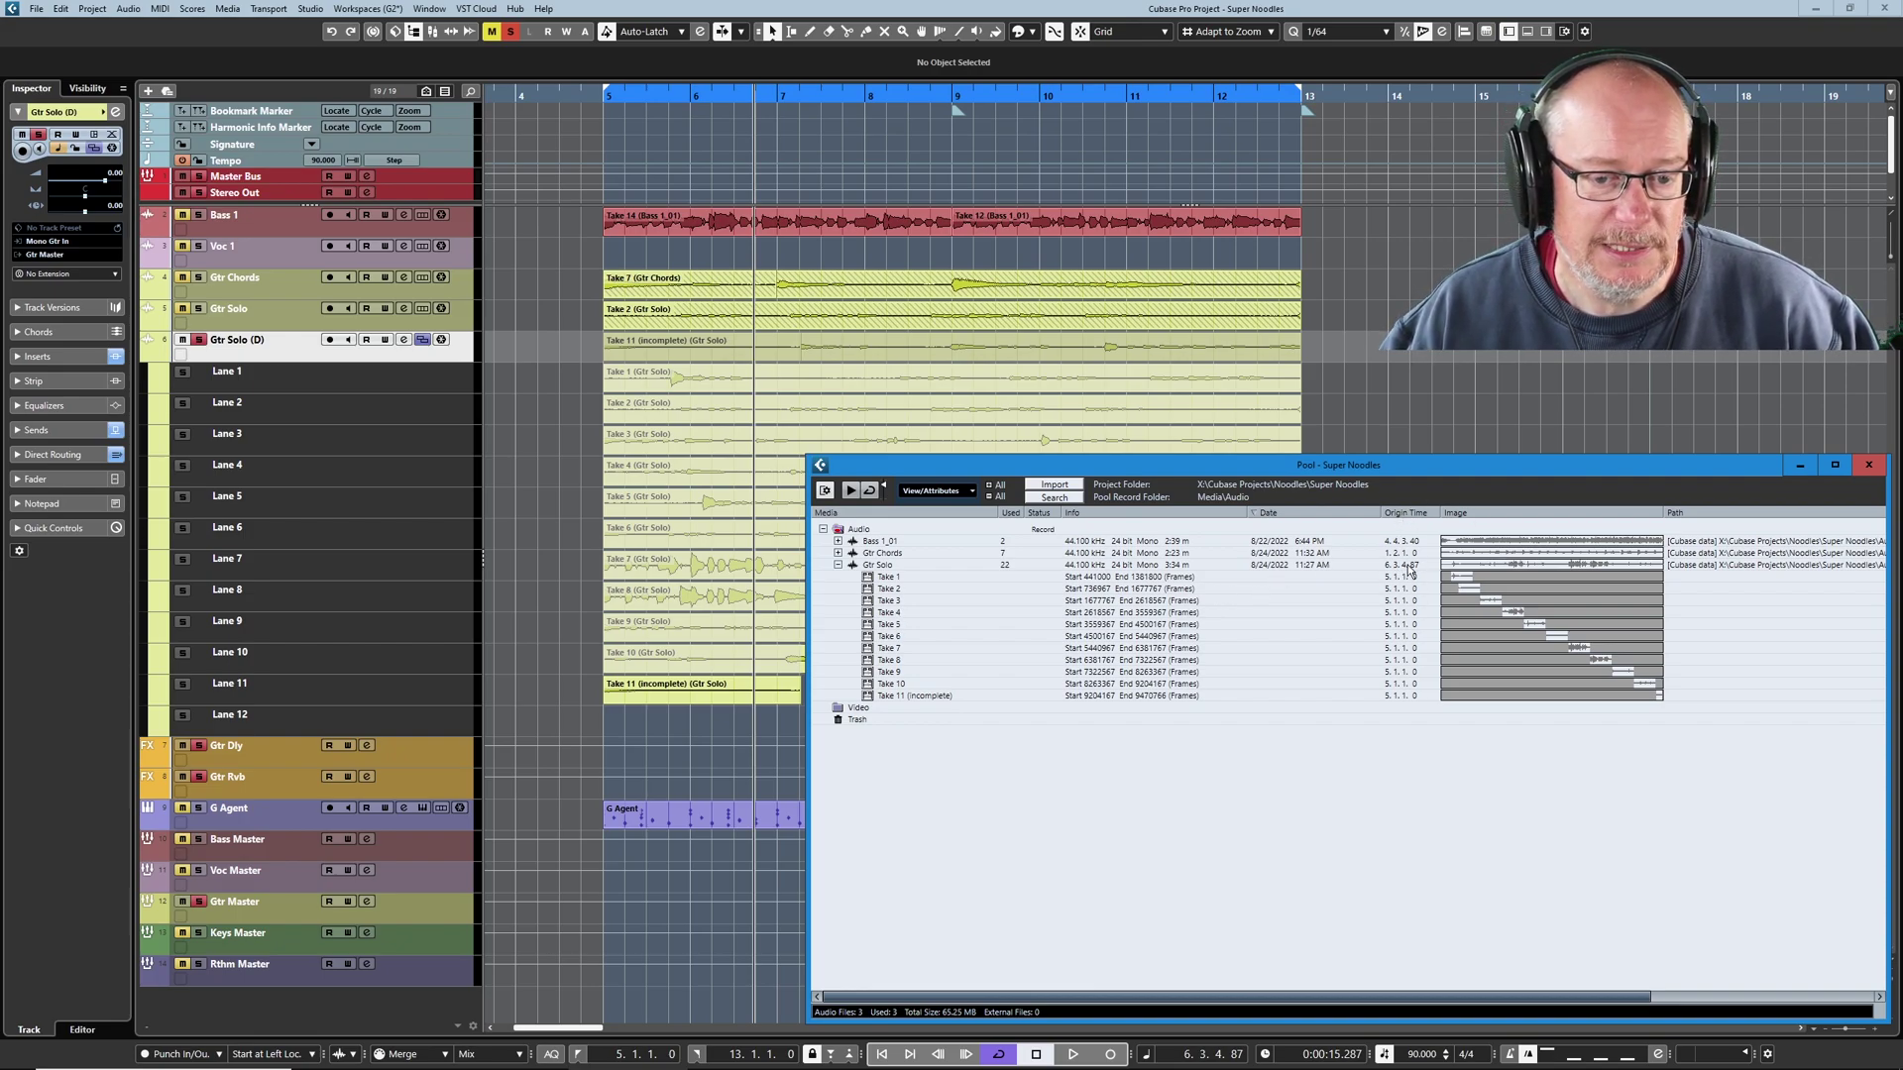
{"action": "key", "text": "ctrl+p"}
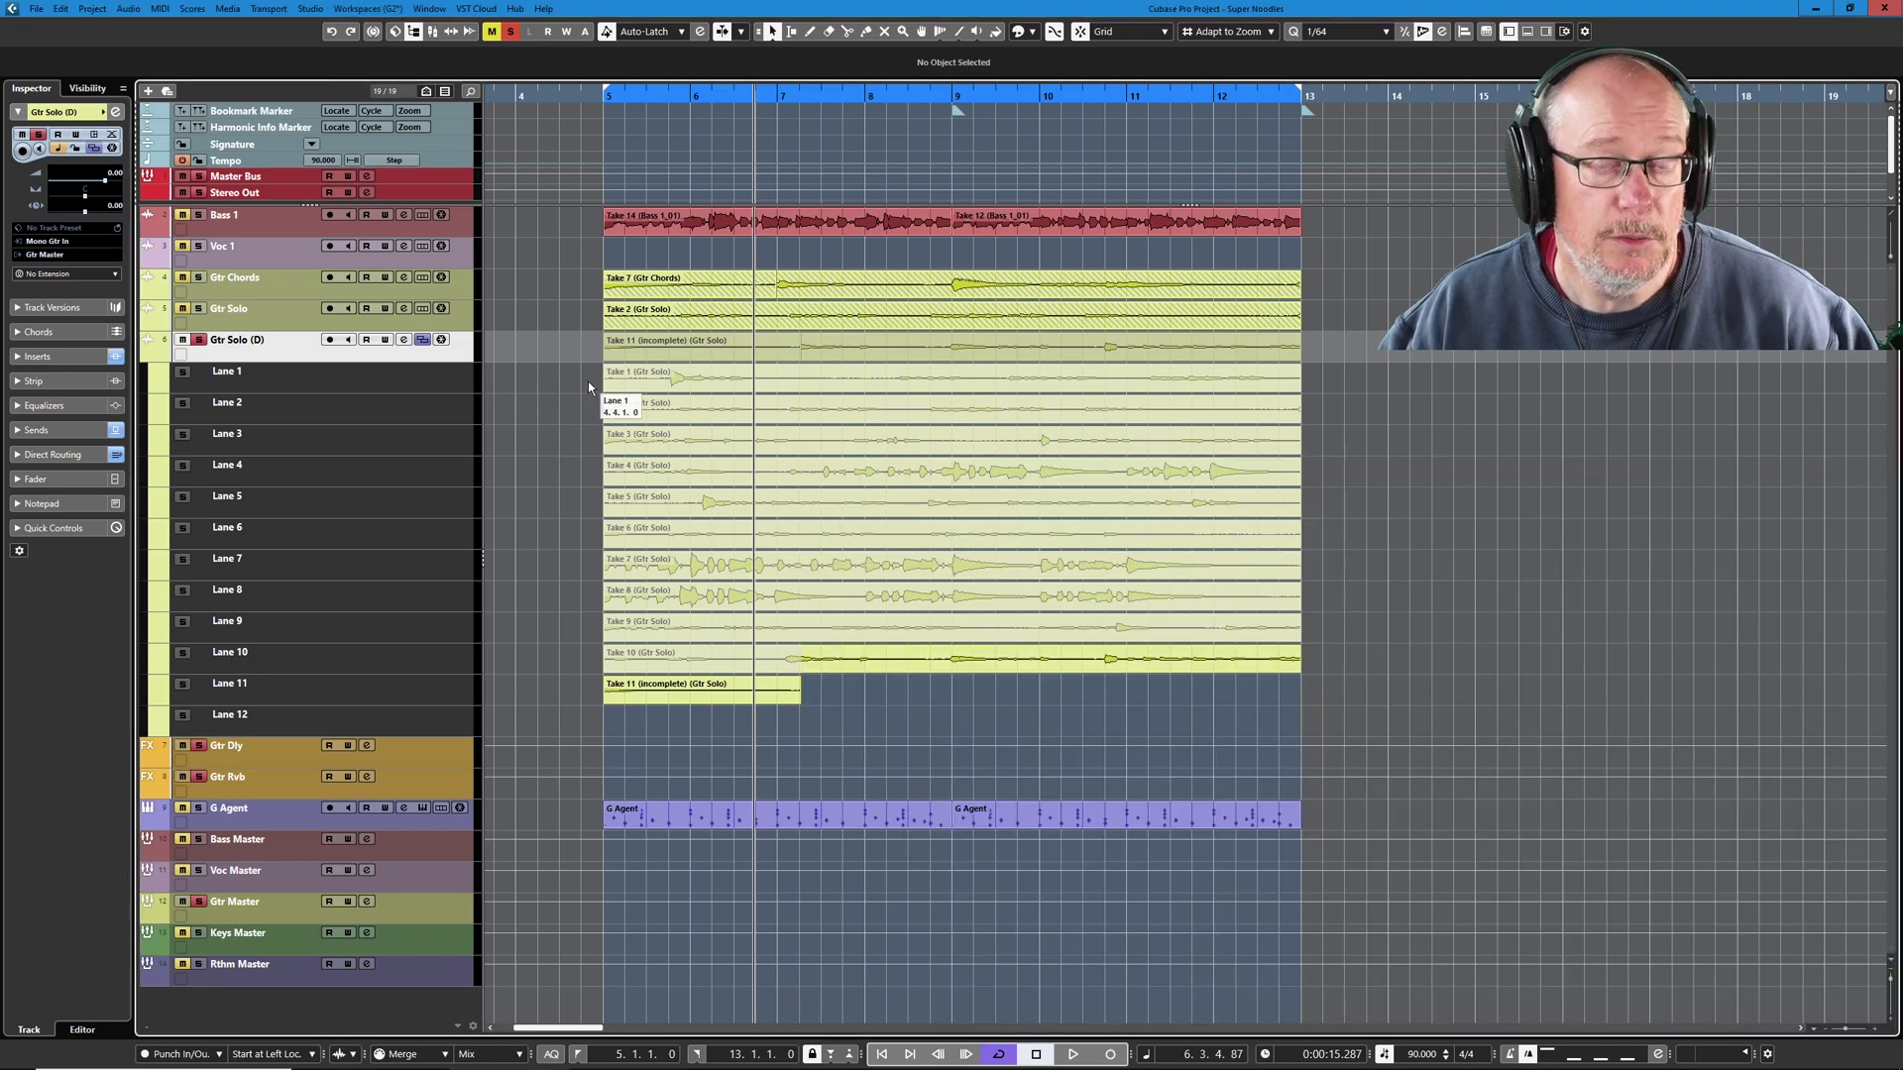
{"action": "left_click_drag", "start_coordinate": [618, 389], "coordinate": [735, 391]}
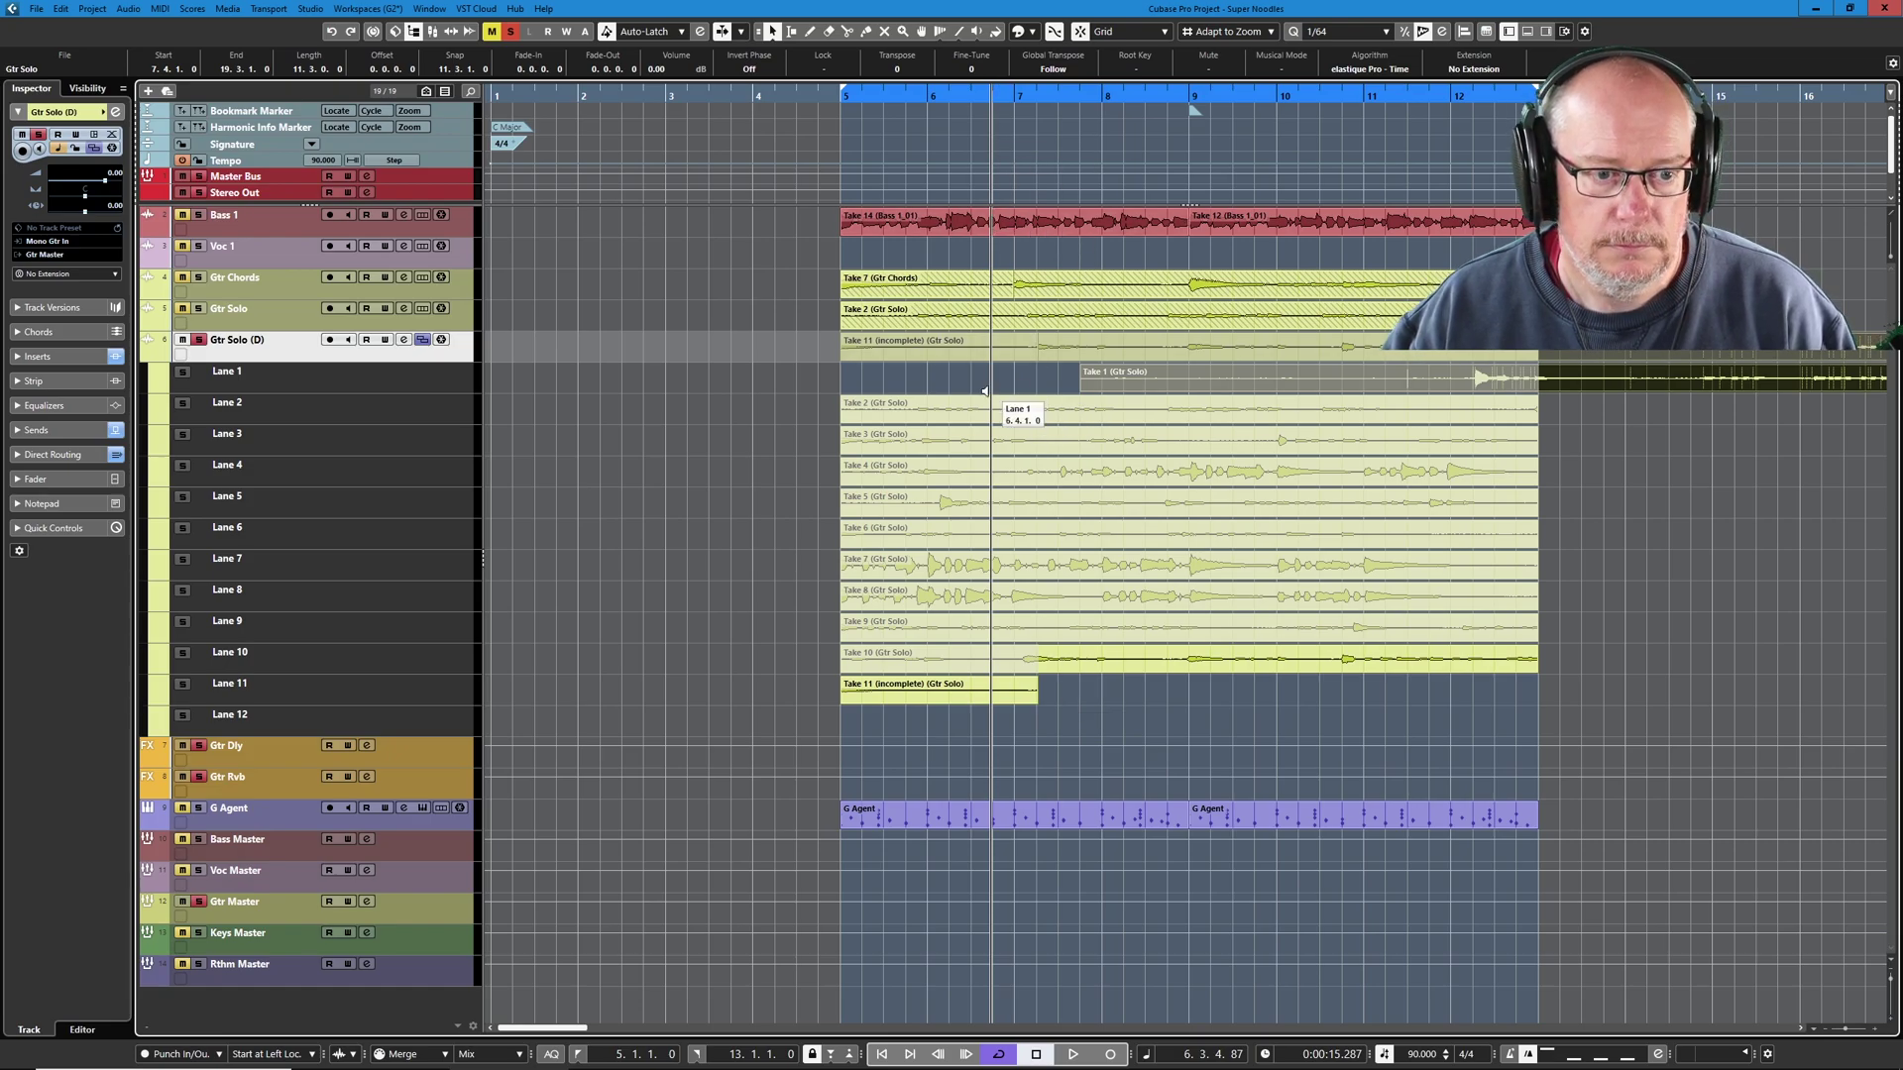
Make Take 1 on Lane 1 start exactly at 6.3.4.87 via the info line
{"action": "scroll", "coordinate": [1011, 391], "scroll_direction": "up", "scroll_amount": 5}
{"action": "scroll", "coordinate": [1011, 391], "scroll_direction": "up", "scroll_amount": 2}
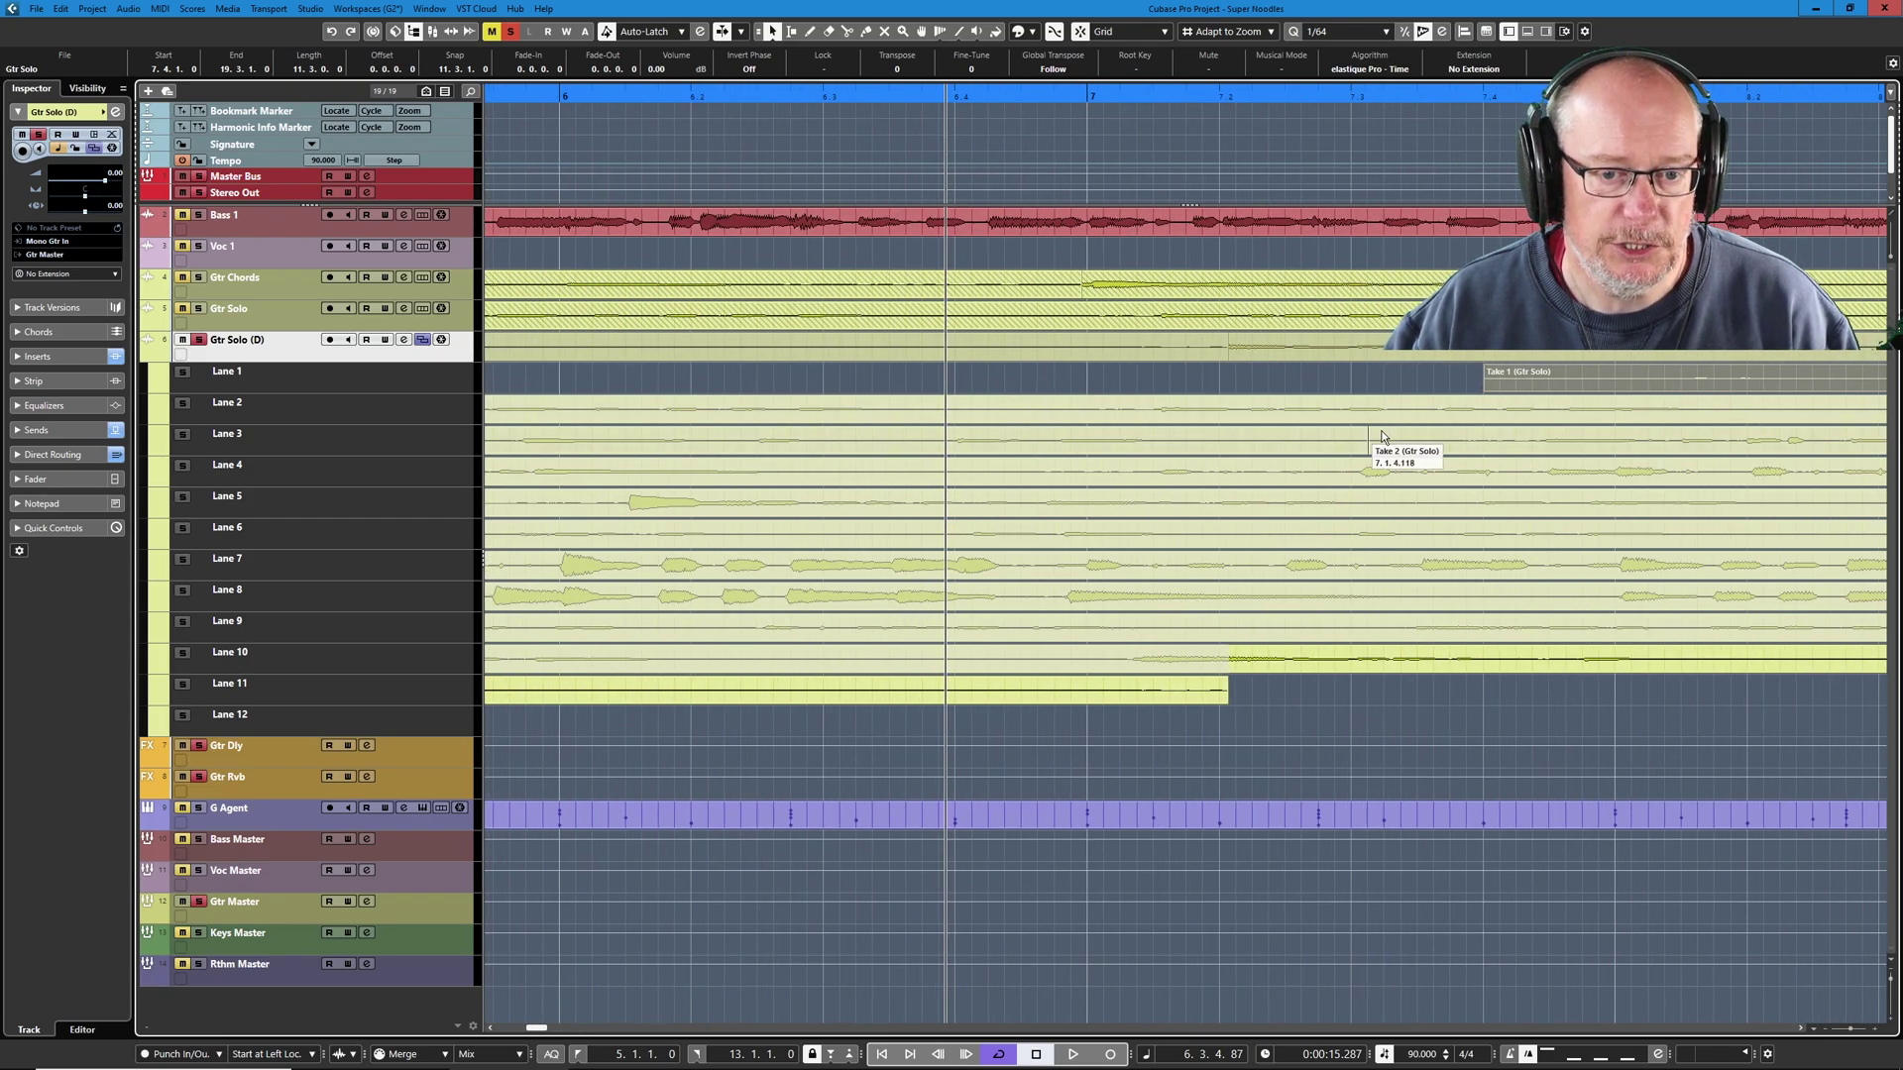
{"action": "left_click_drag", "start_coordinate": [1525, 377], "coordinate": [1017, 378]}
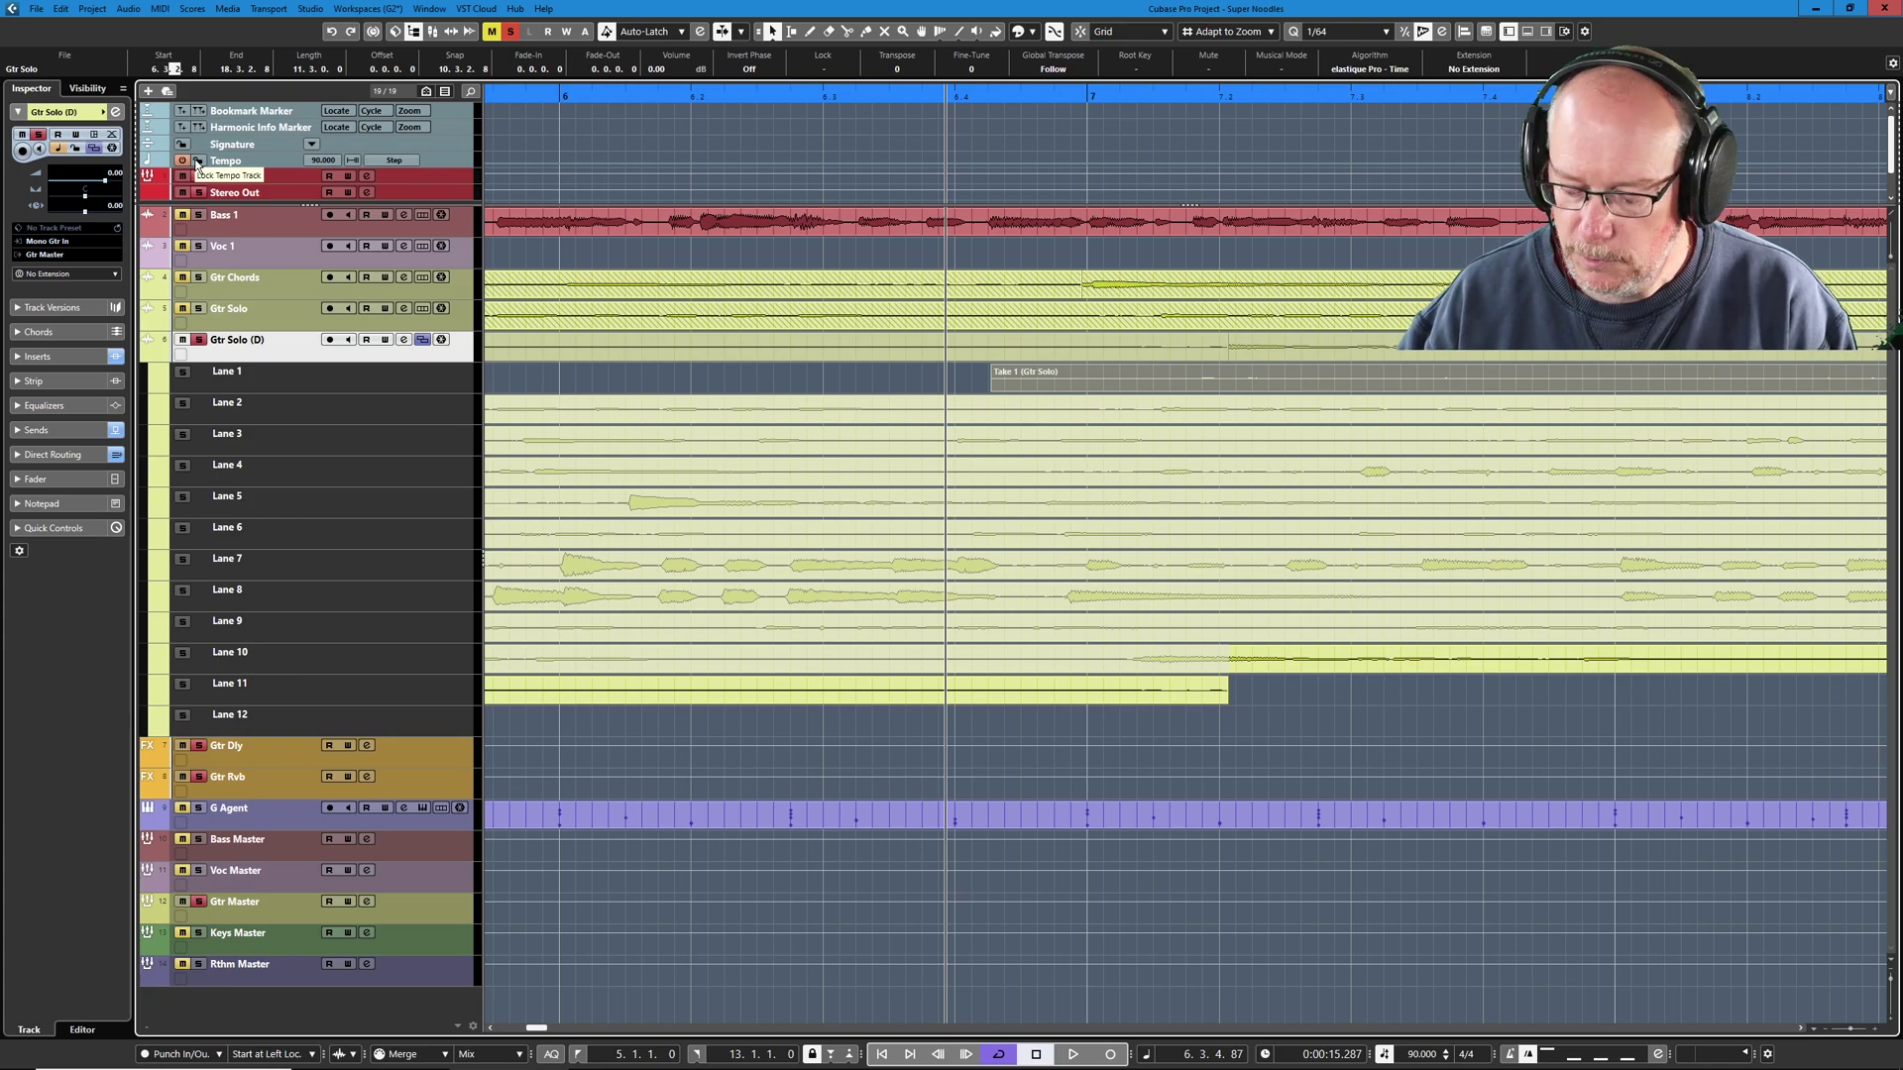
{"action": "type", "text": "4.87"}
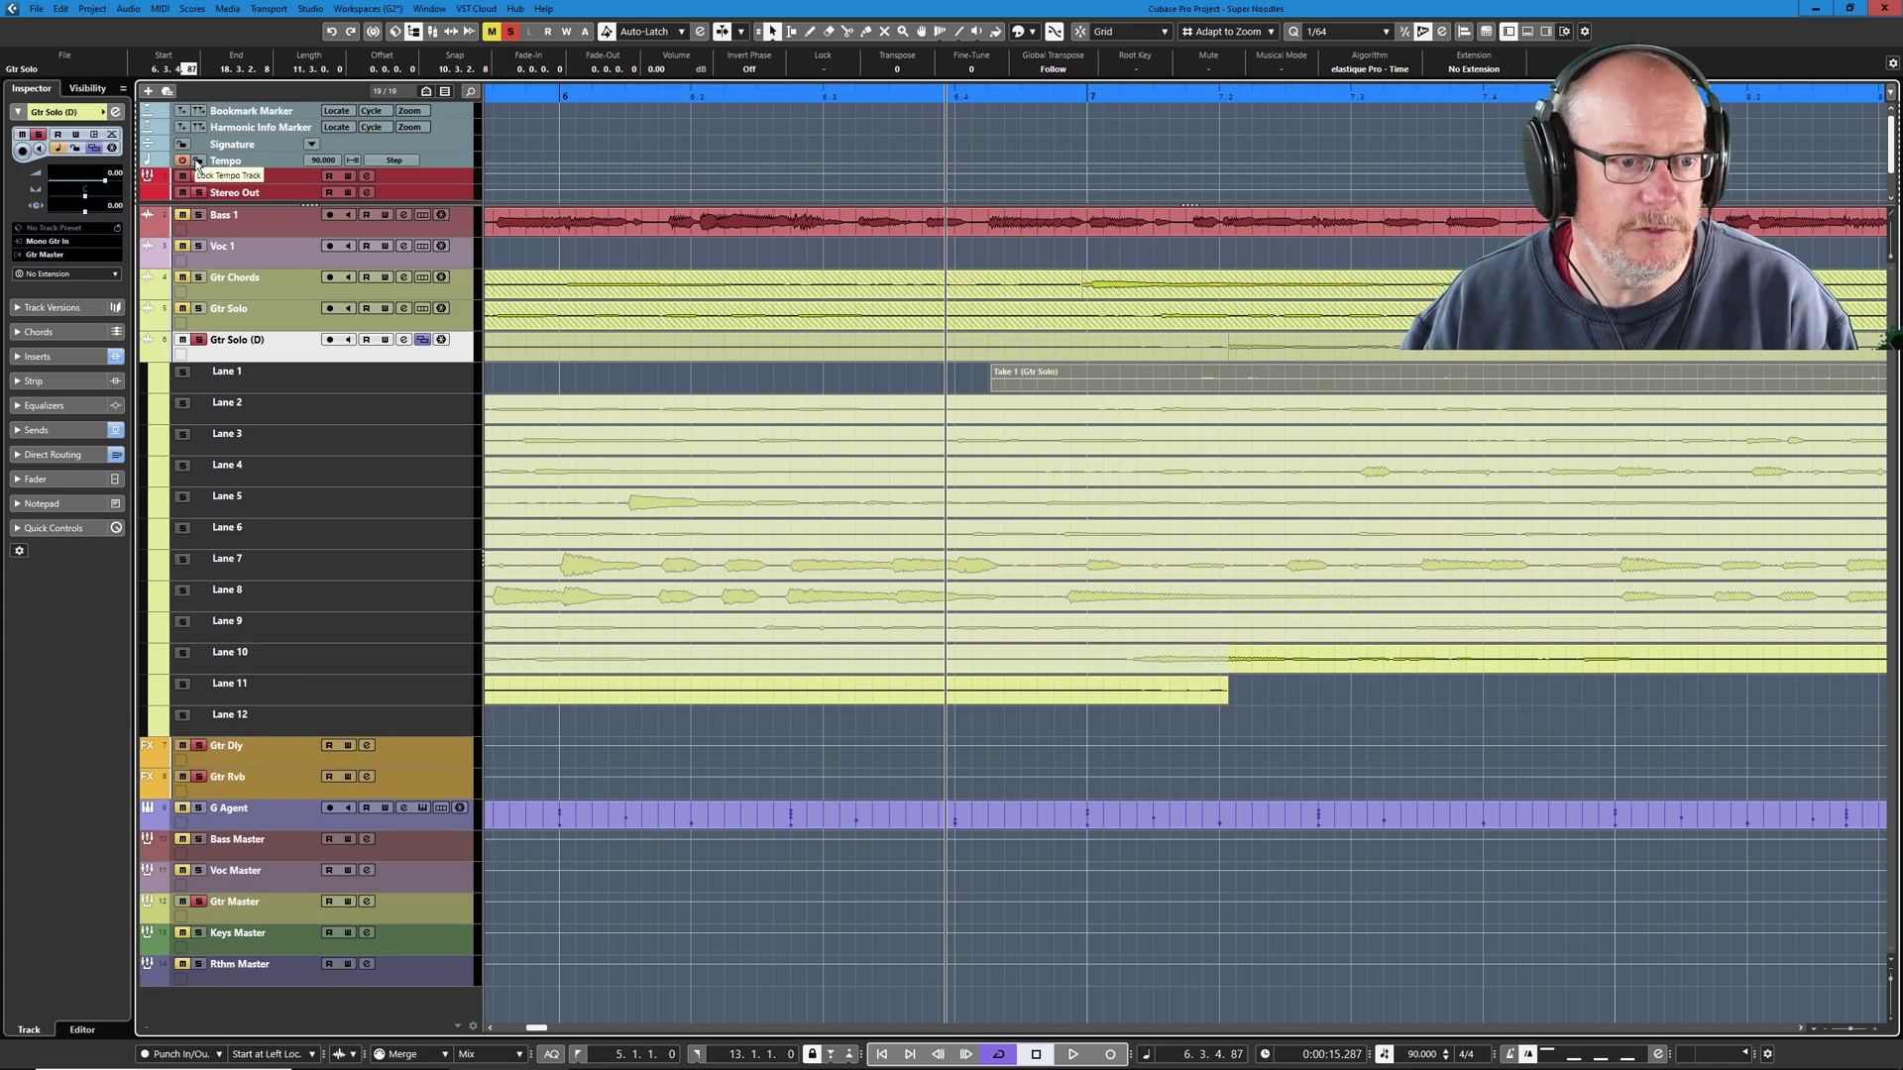
{"action": "key", "text": "Return"}
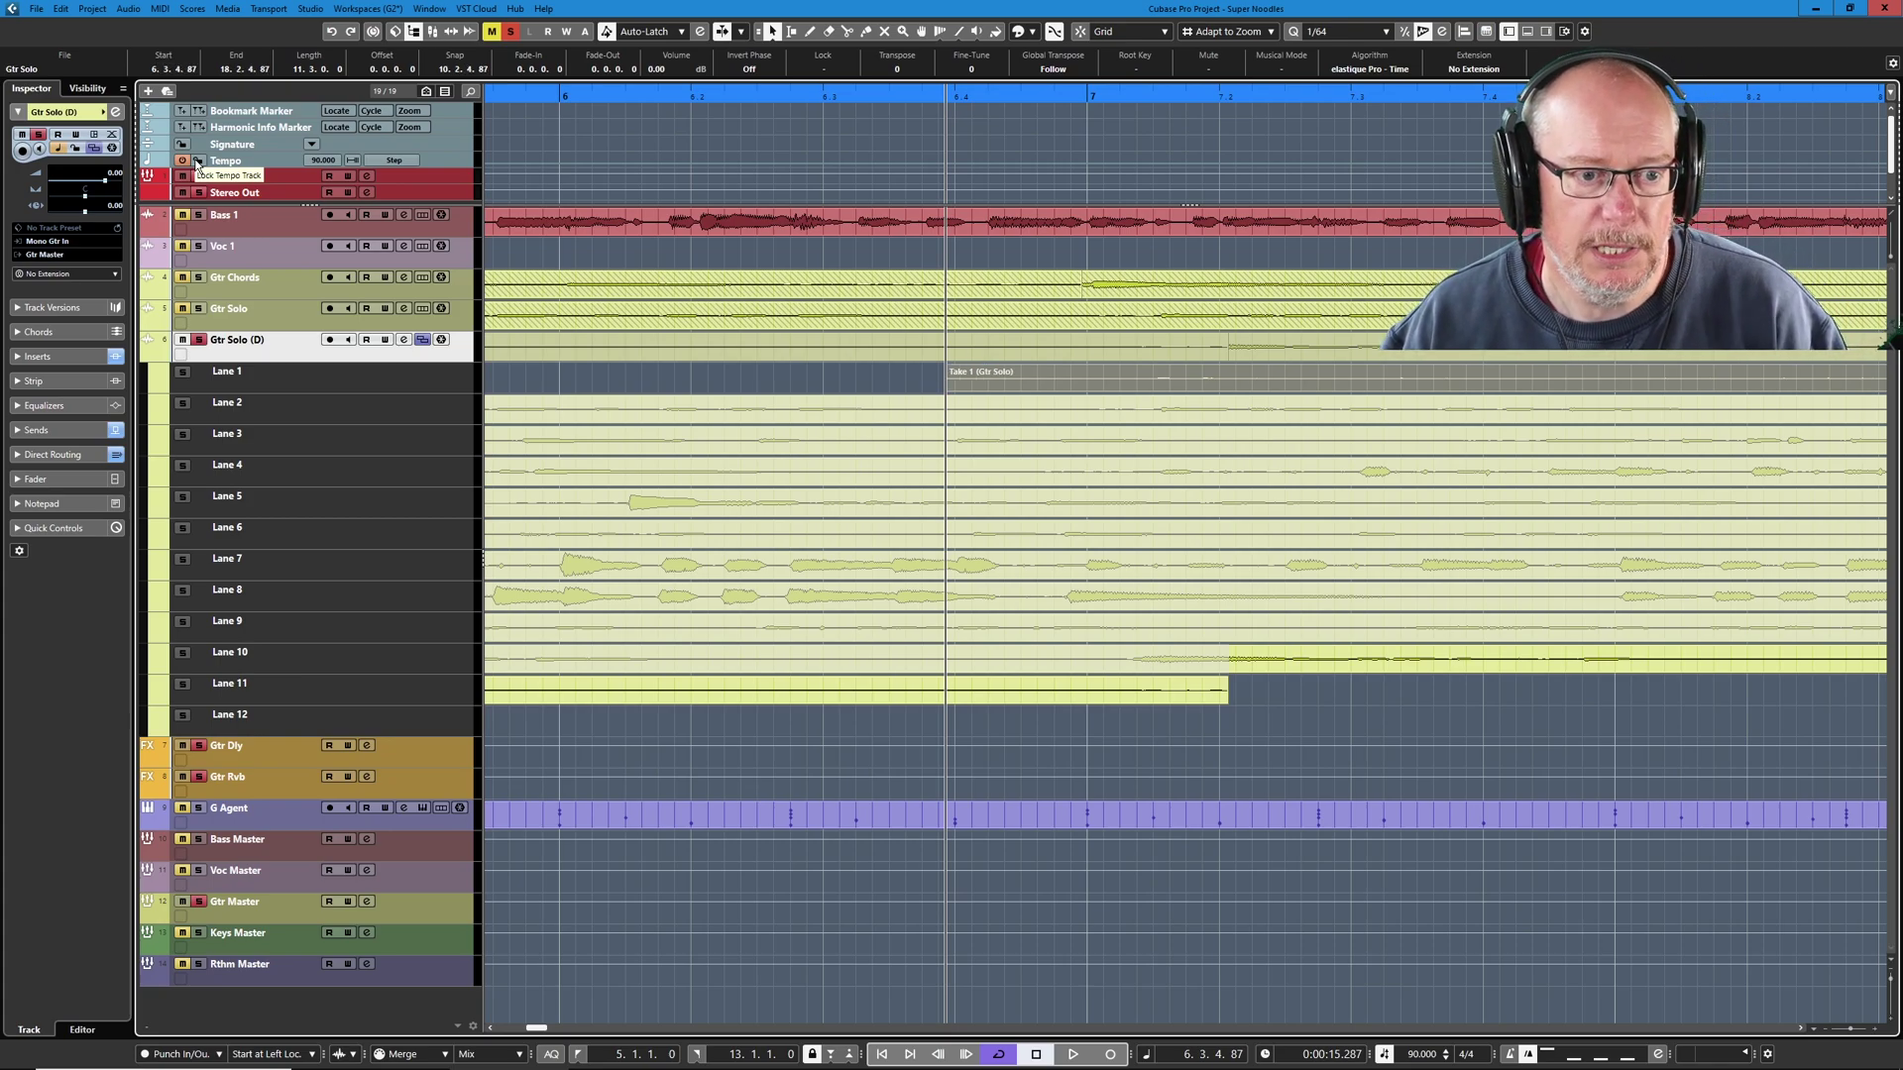
{"action": "key", "text": "g"}
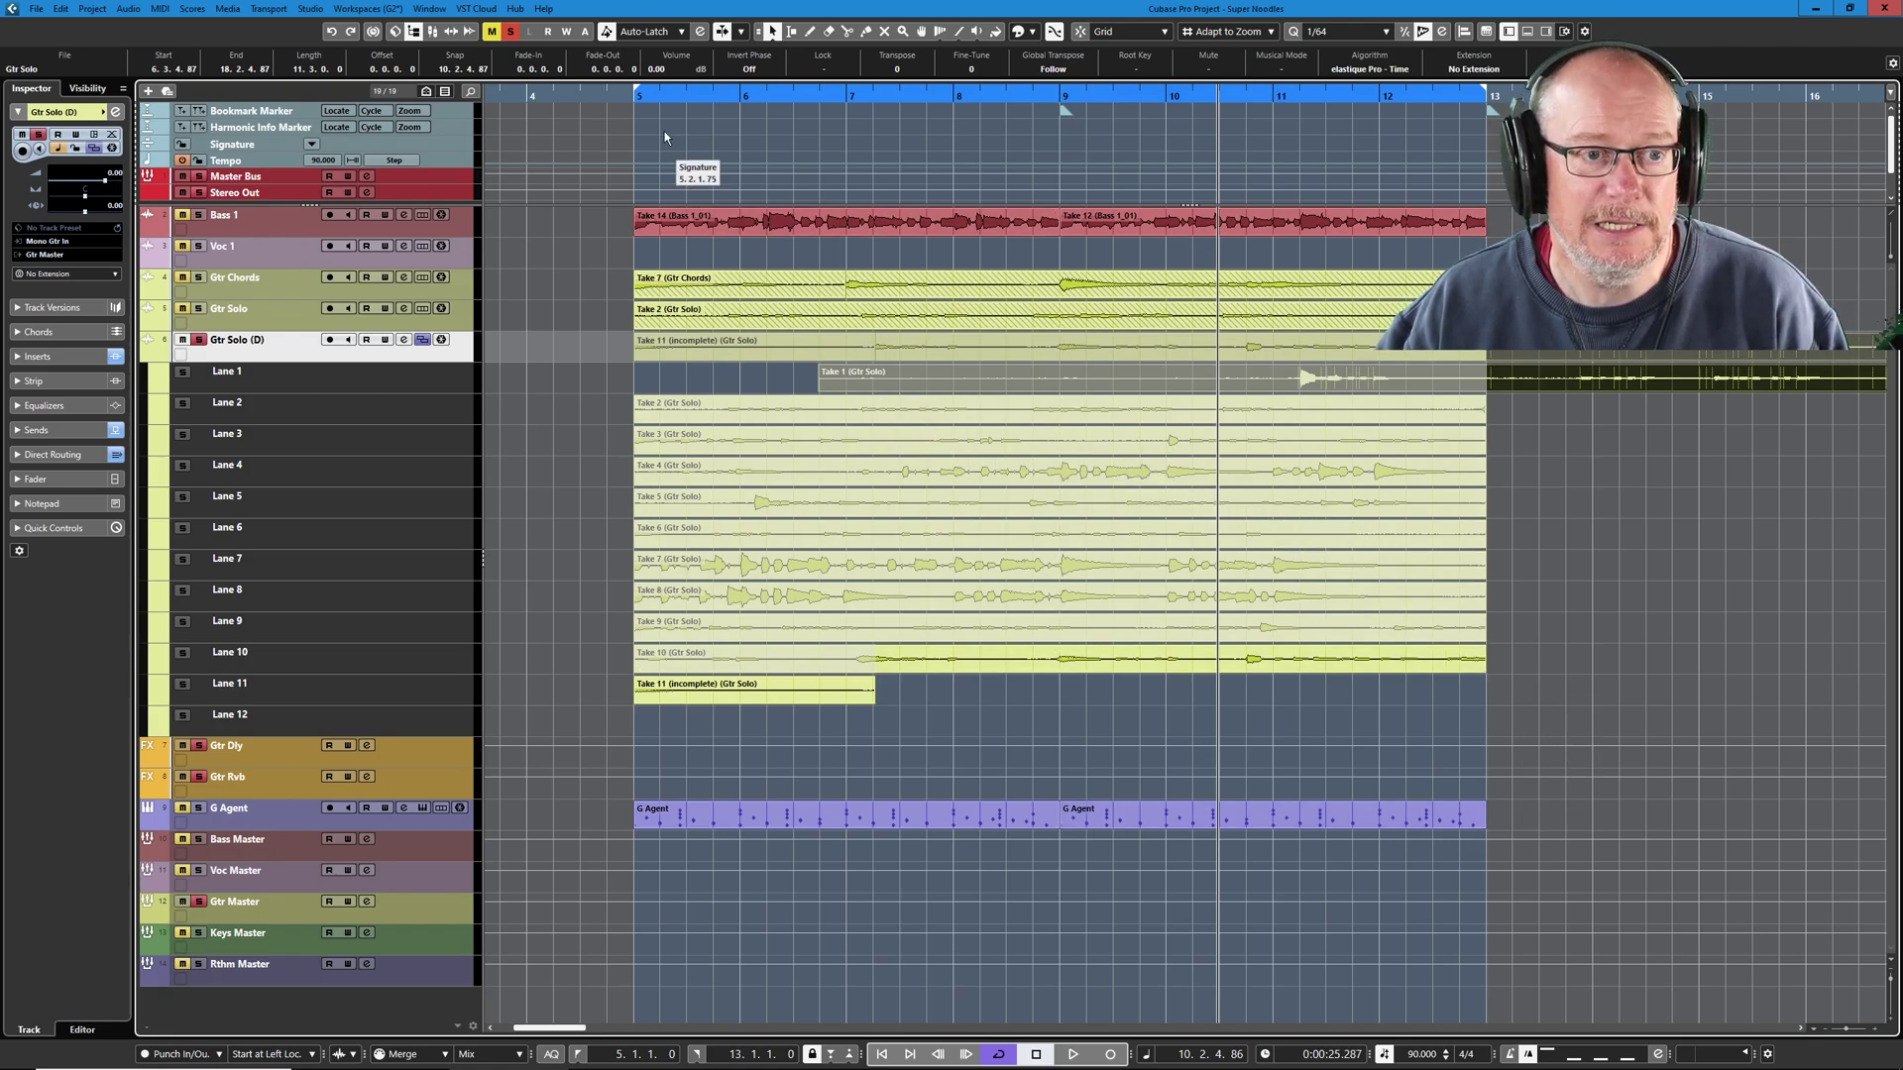
Trim Take 1's start so it begins at 10.2.4.85, near bar 10
{"action": "left_click_drag", "start_coordinate": [820, 387], "coordinate": [1255, 395]}
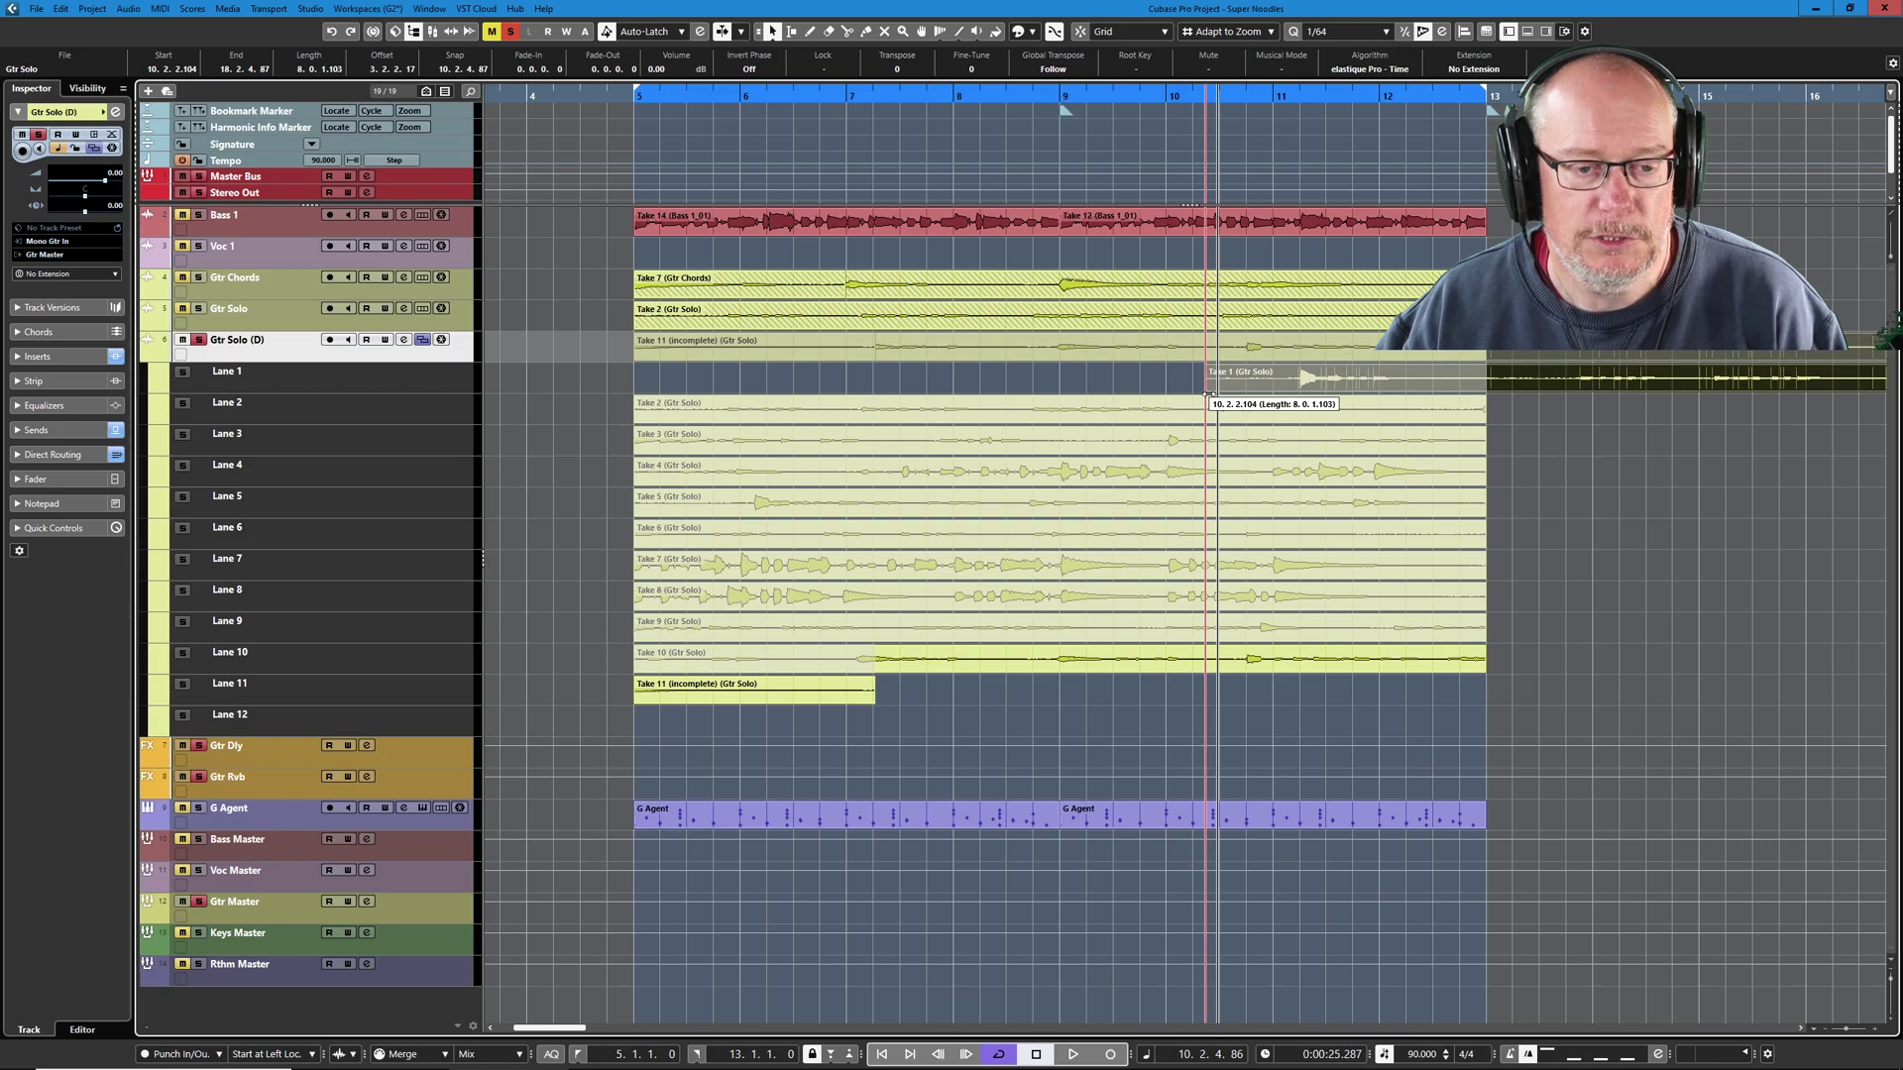
{"action": "key", "text": "h"}
{"action": "key", "text": "h"}
{"action": "key", "text": "h"}
{"action": "key", "text": "h"}
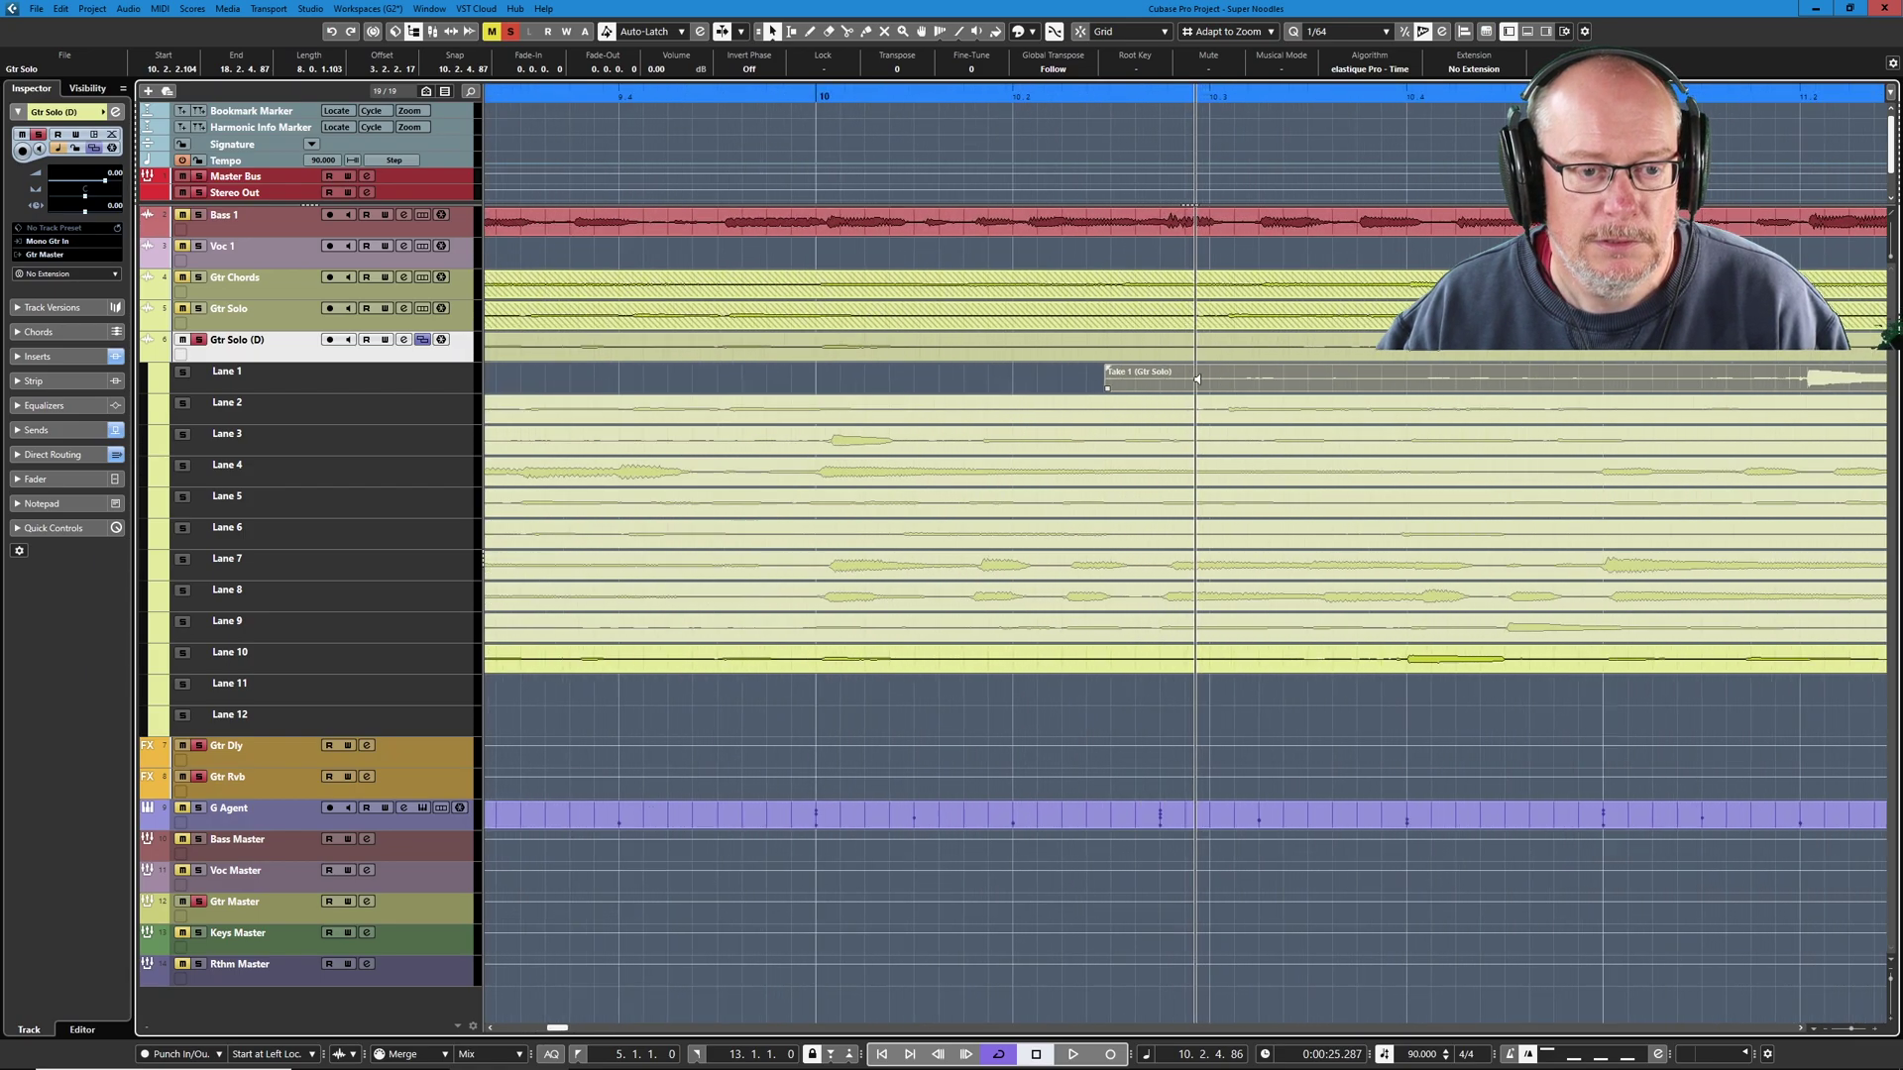
{"action": "key", "text": "h"}
{"action": "left_click_drag", "start_coordinate": [973, 395], "coordinate": [1177, 396]}
{"action": "key", "text": "shift+f"}
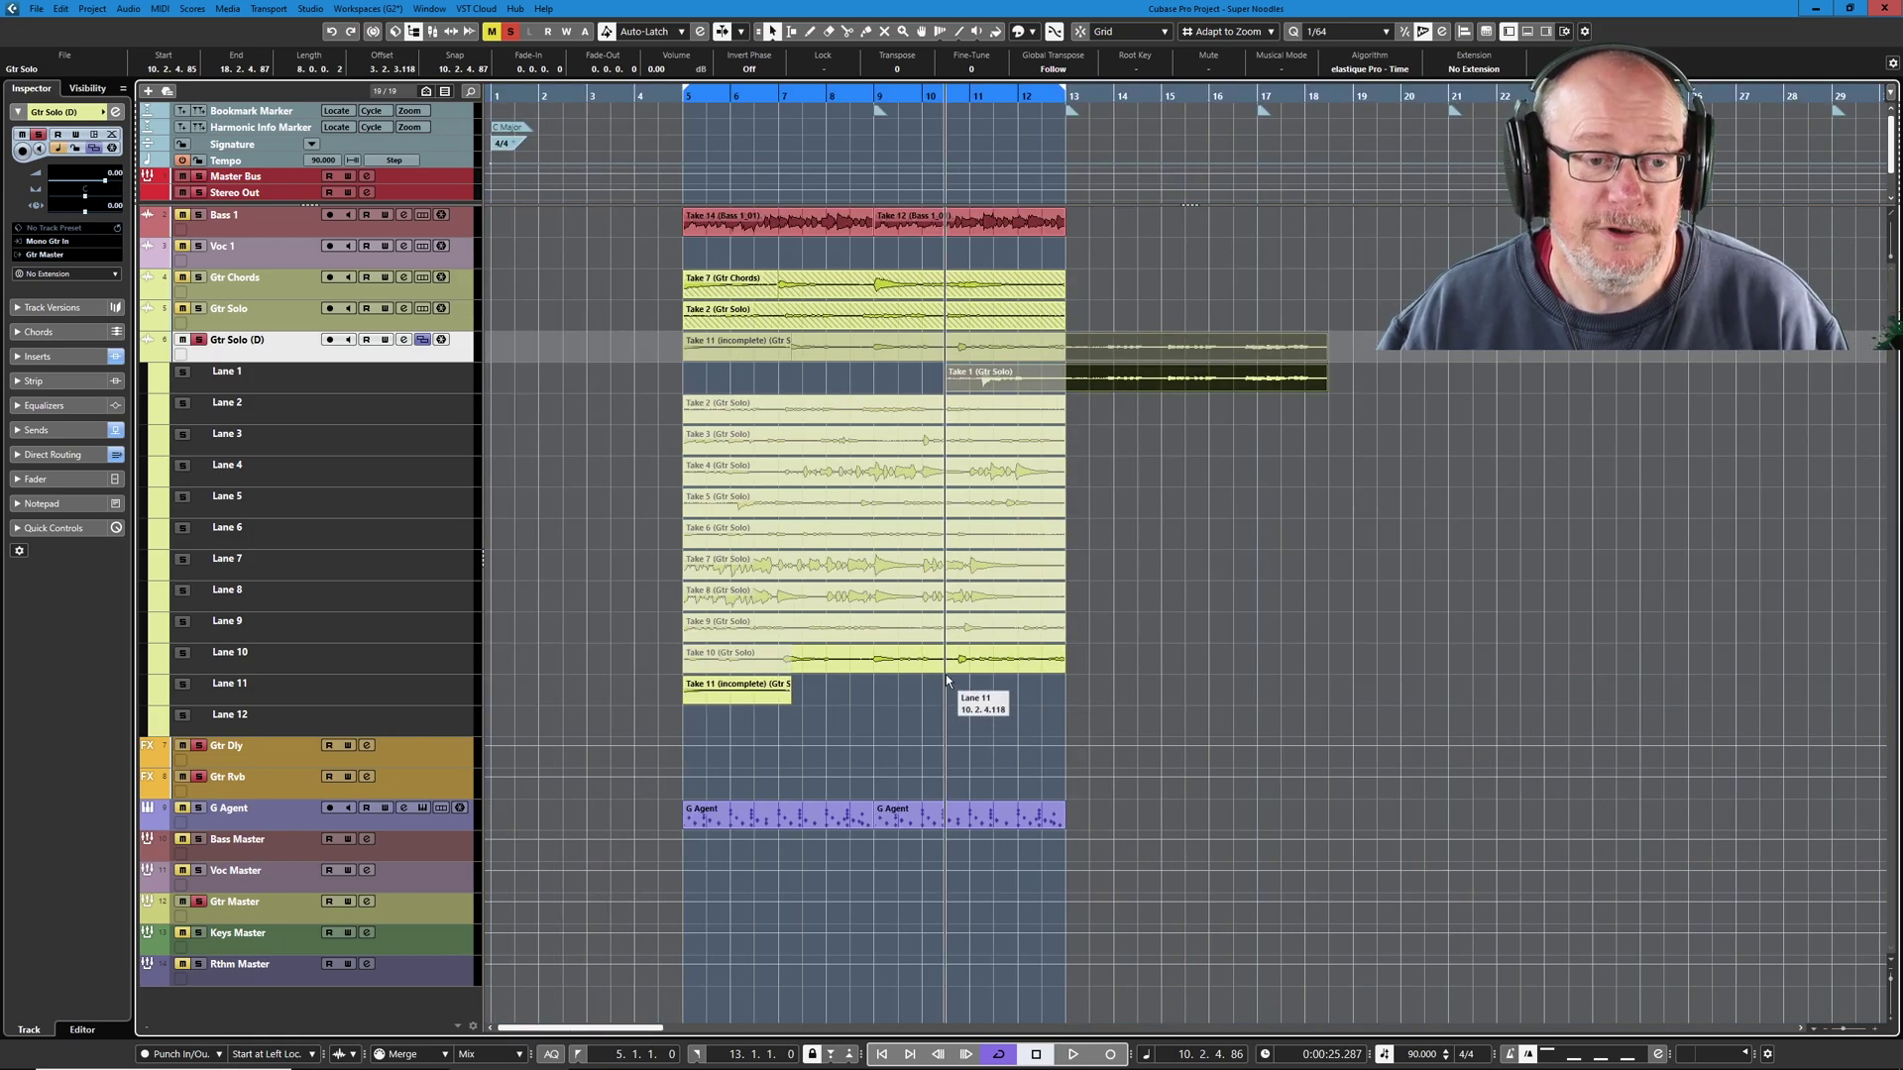
Split Take 1 at bar 13 and erase the part after the cut
{"action": "right_click", "coordinate": [935, 464]}
{"action": "left_click", "coordinate": [876, 437]}
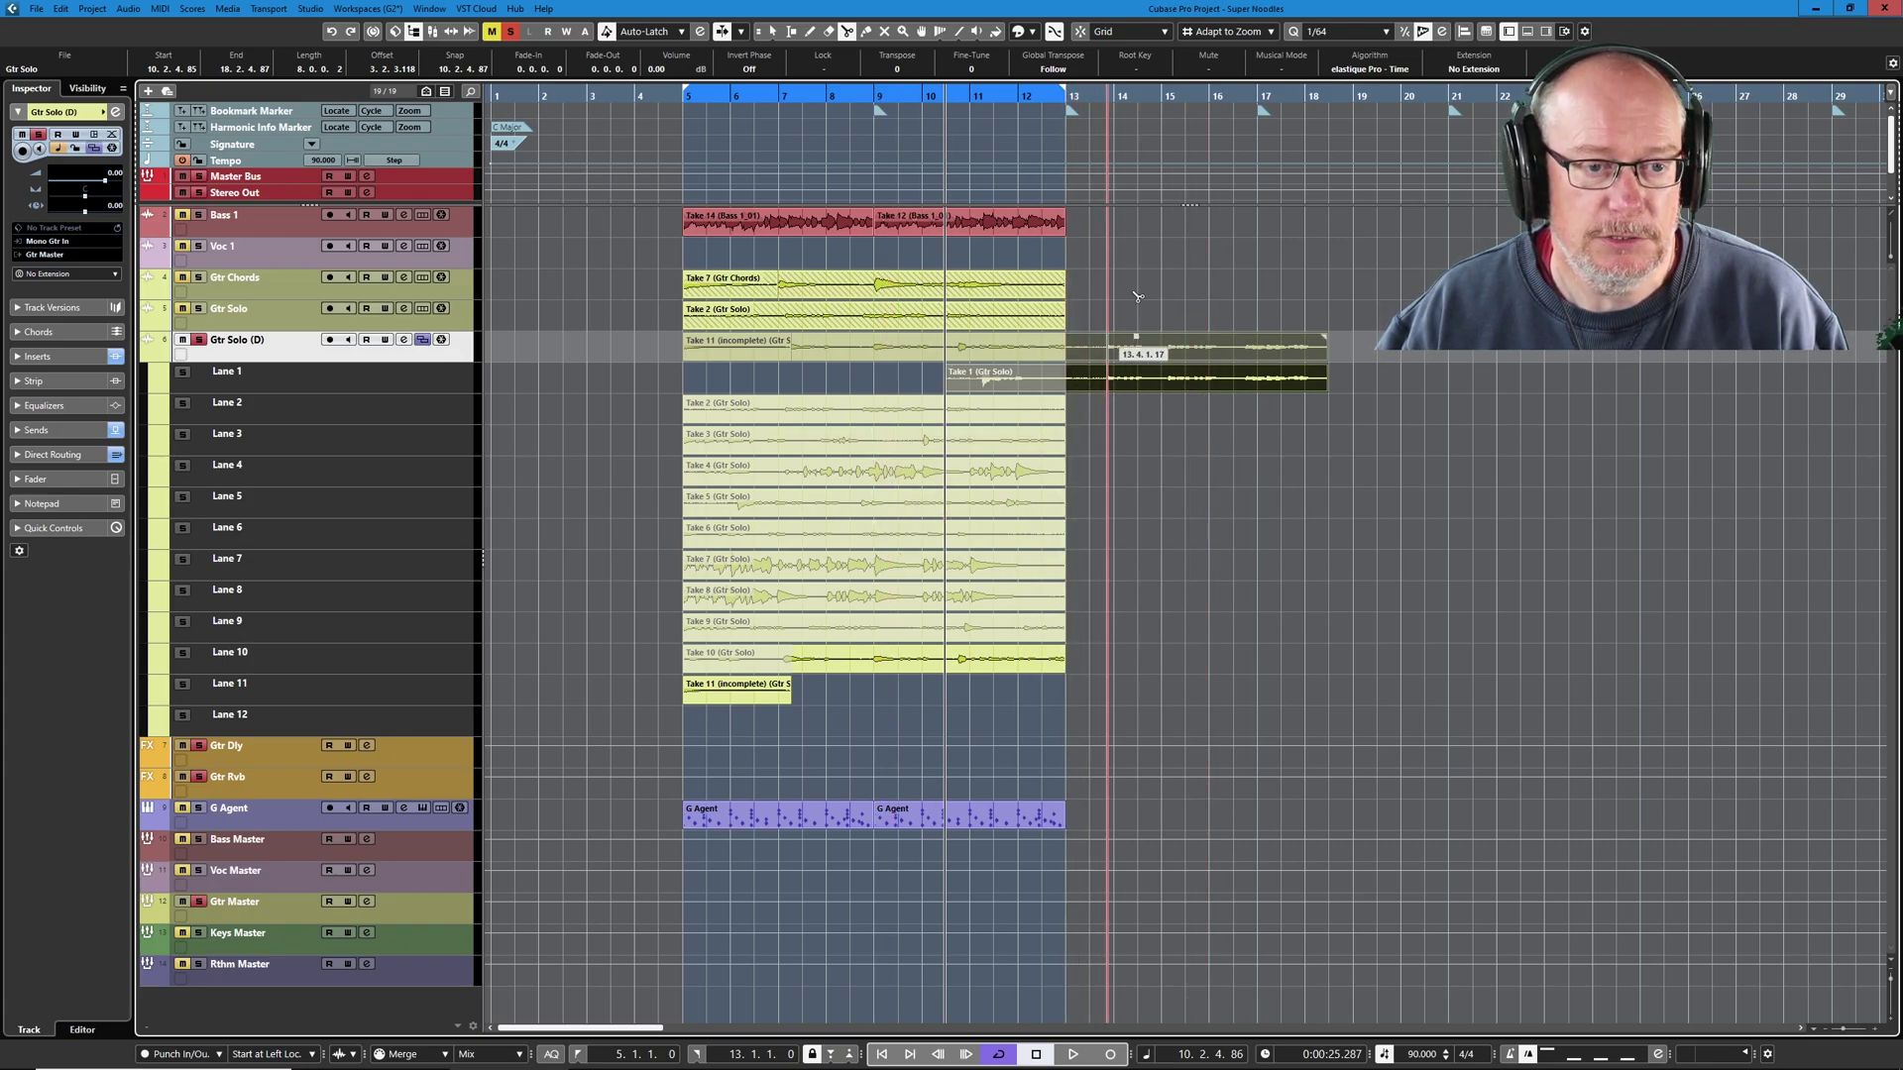
{"action": "left_click", "coordinate": [1080, 31]}
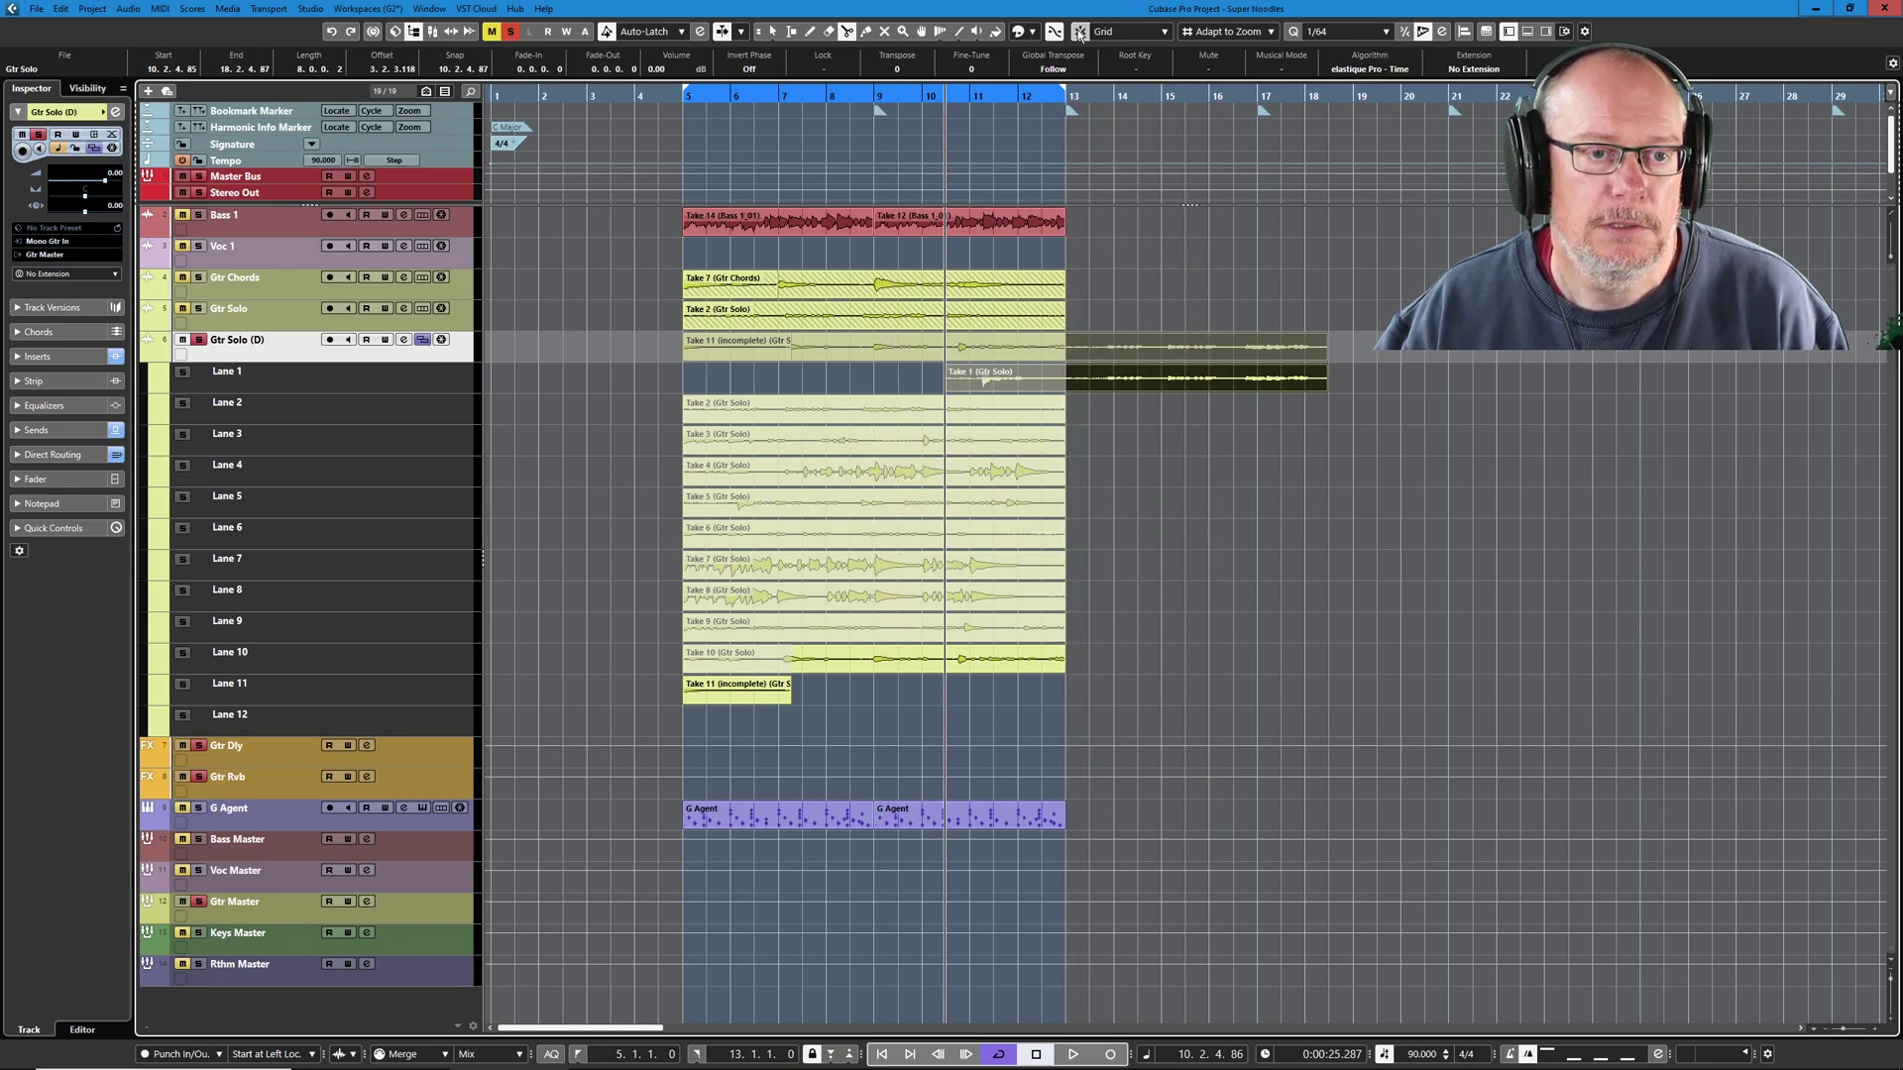
{"action": "left_click", "coordinate": [1075, 379]}
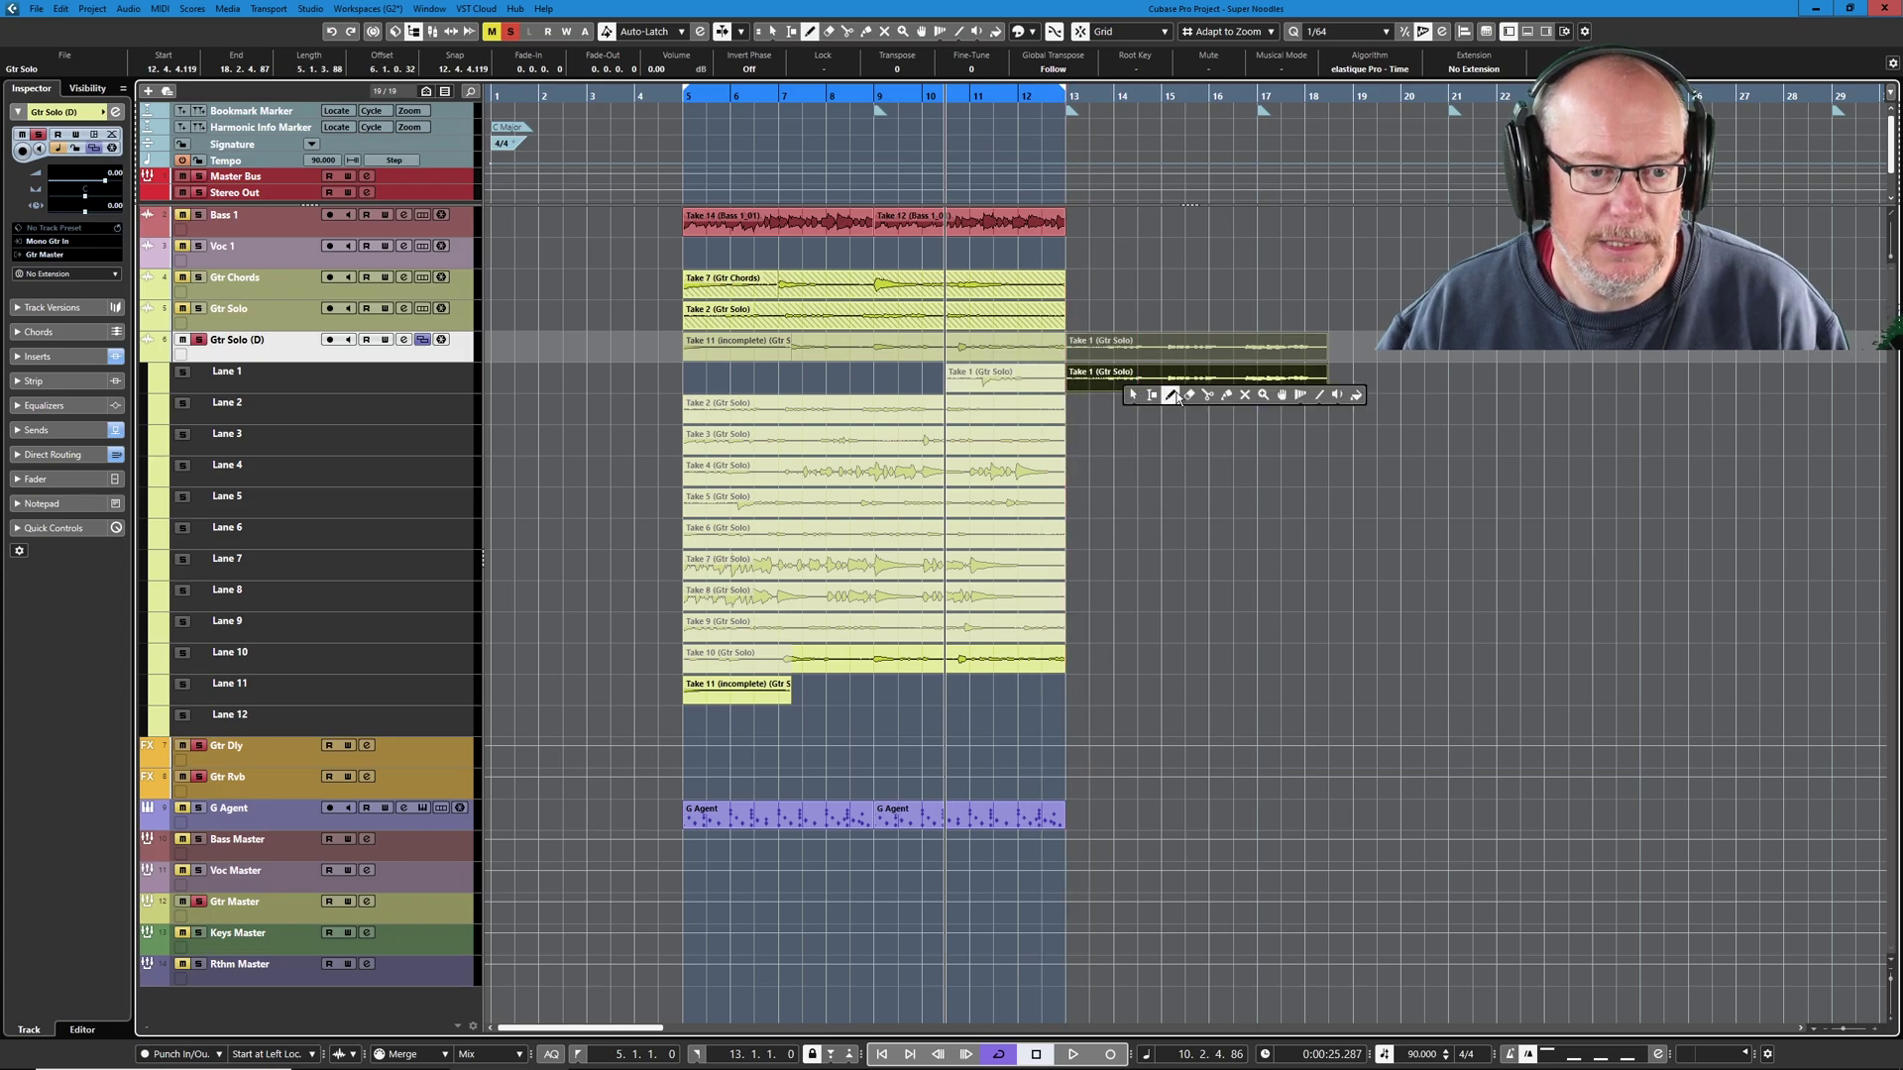
{"action": "key", "text": "5"}
{"action": "left_click", "coordinate": [1209, 379]}
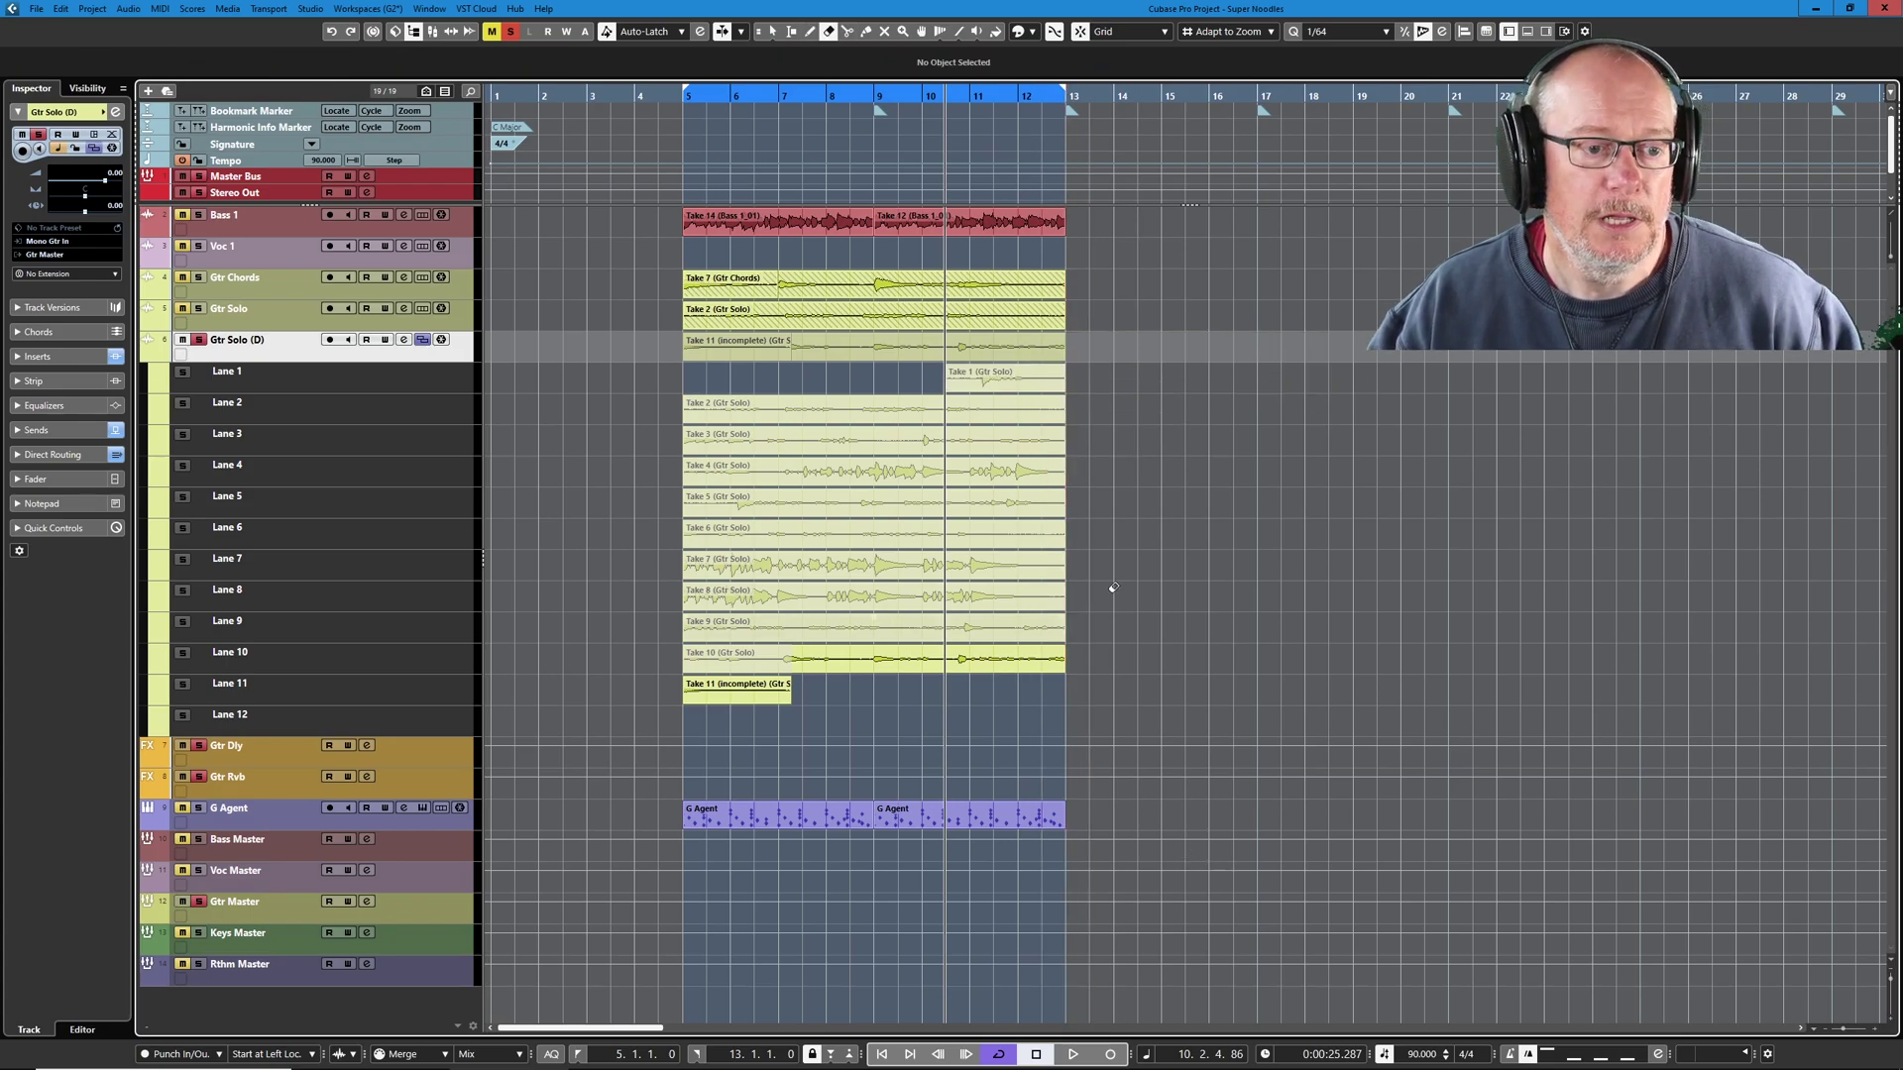